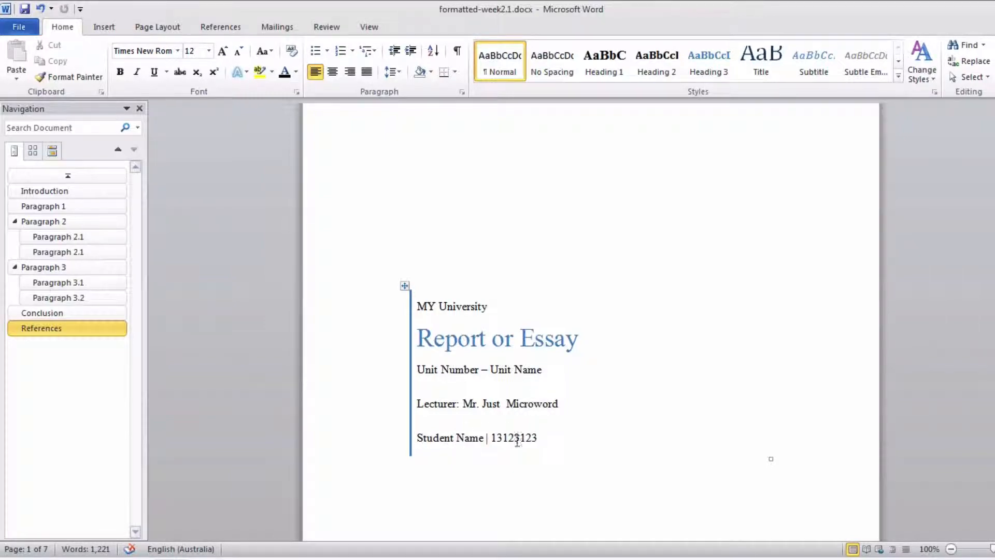
- Review the report from the cover page and contents table through the body sections and conclusion to the end of the references
{"action": "scroll", "coordinate": [551, 422], "scroll_direction": "down", "scroll_amount": 10}
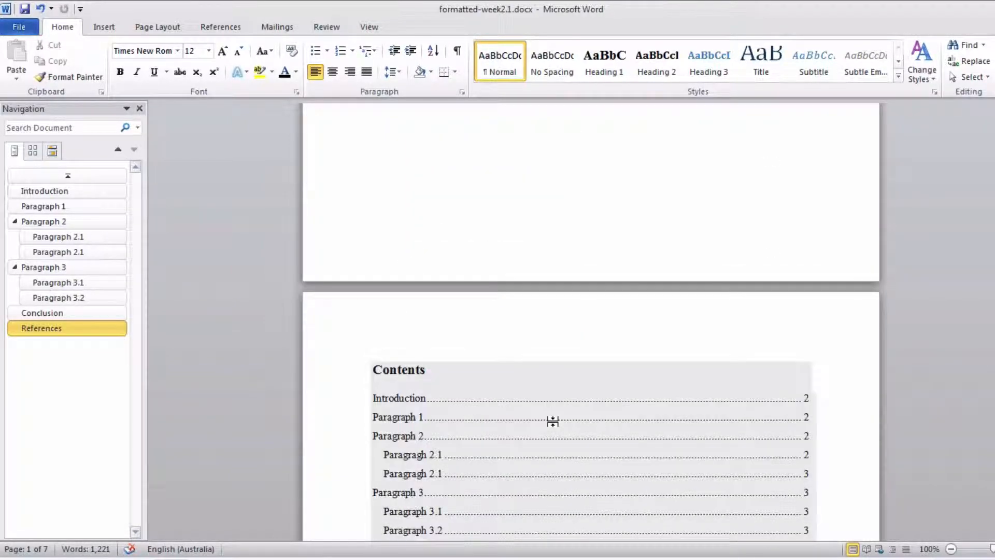
{"action": "scroll", "coordinate": [551, 420], "scroll_direction": "down", "scroll_amount": 8}
{"action": "scroll", "coordinate": [513, 363], "scroll_direction": "up", "scroll_amount": 5}
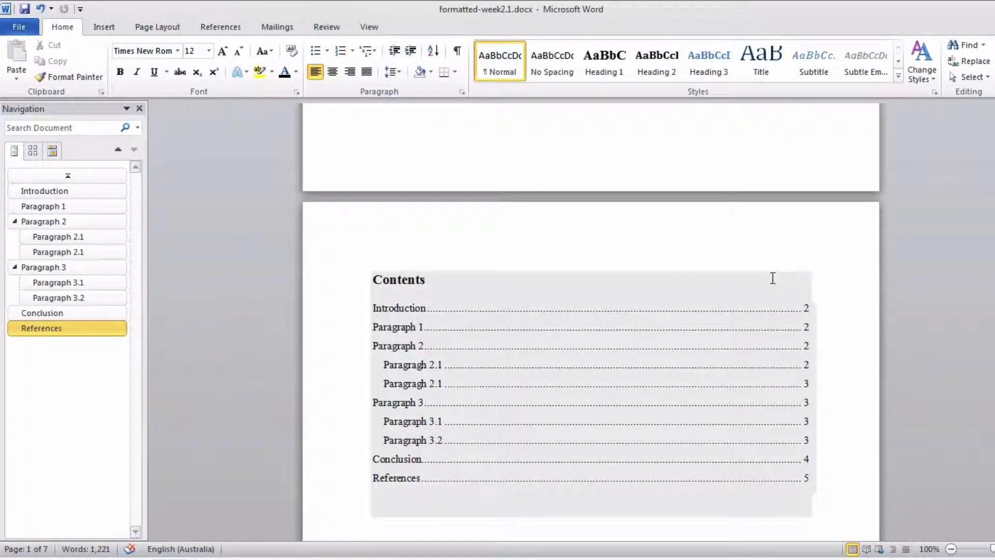
{"action": "scroll", "coordinate": [772, 278], "scroll_direction": "down", "scroll_amount": 10}
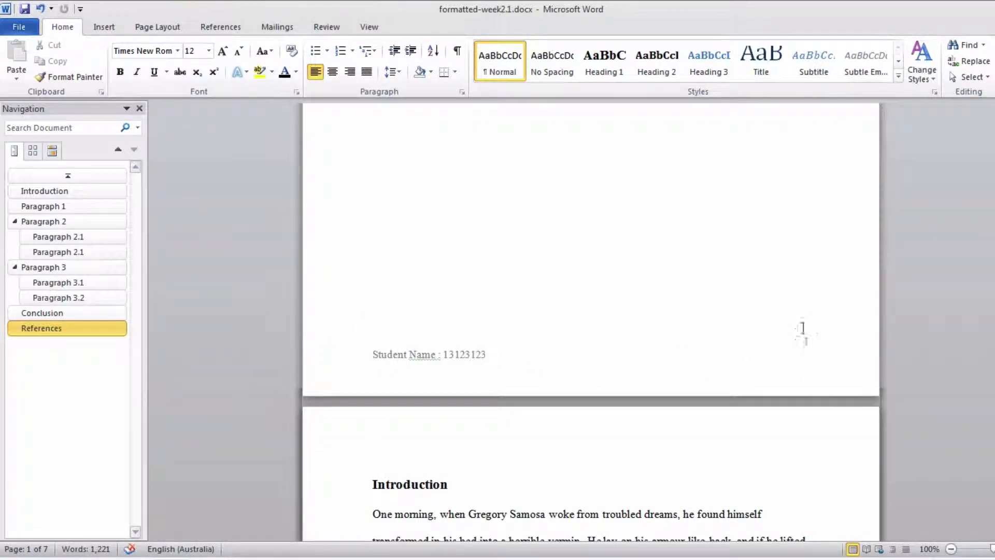
{"action": "scroll", "coordinate": [679, 340], "scroll_direction": "down", "scroll_amount": 3}
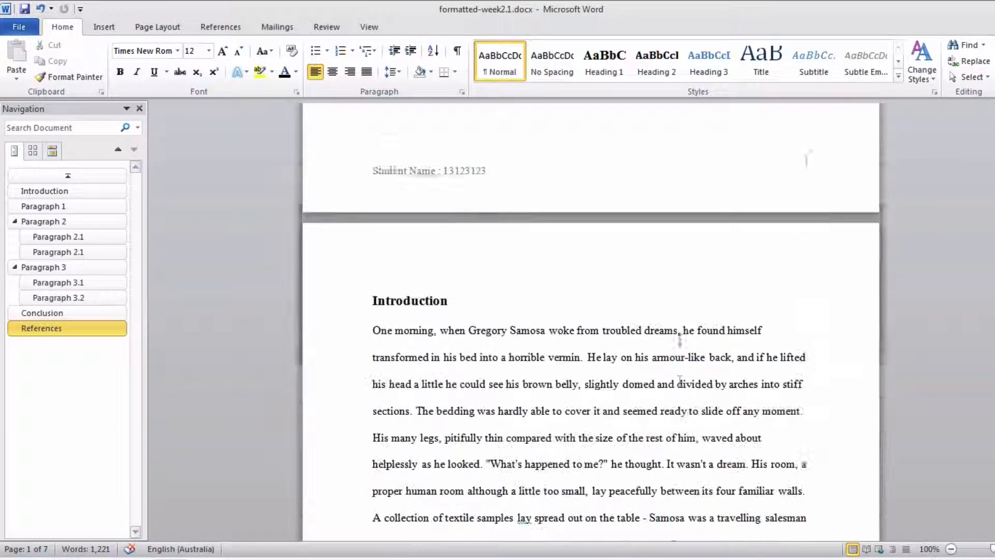
{"action": "scroll", "coordinate": [679, 340], "scroll_direction": "down", "scroll_amount": 3}
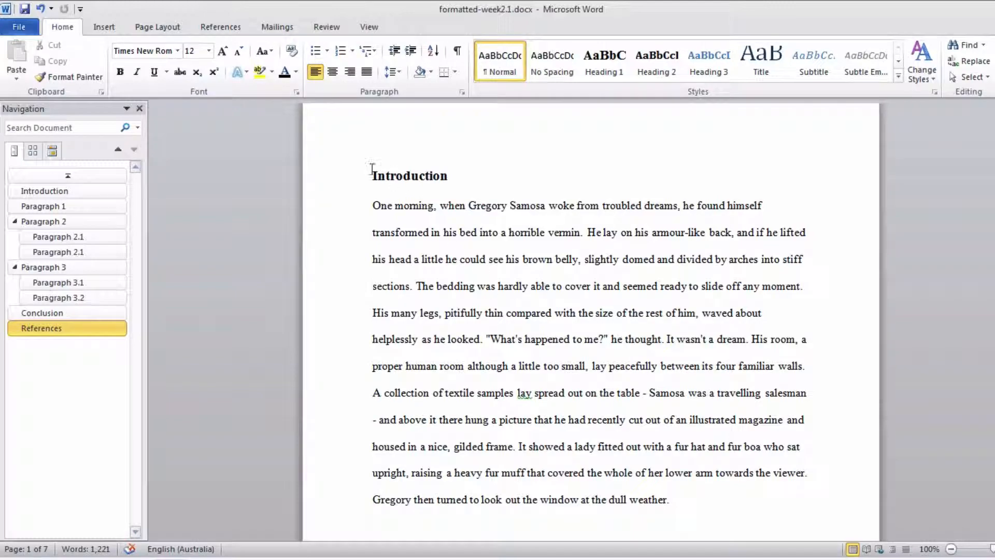
{"action": "scroll", "coordinate": [615, 360], "scroll_direction": "down", "scroll_amount": 4}
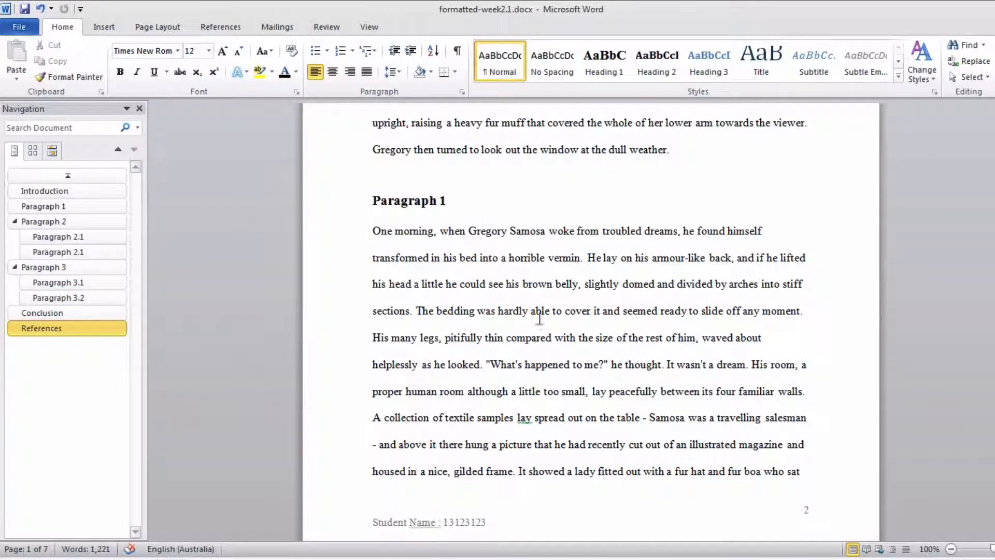
{"action": "scroll", "coordinate": [539, 318], "scroll_direction": "down", "scroll_amount": 6}
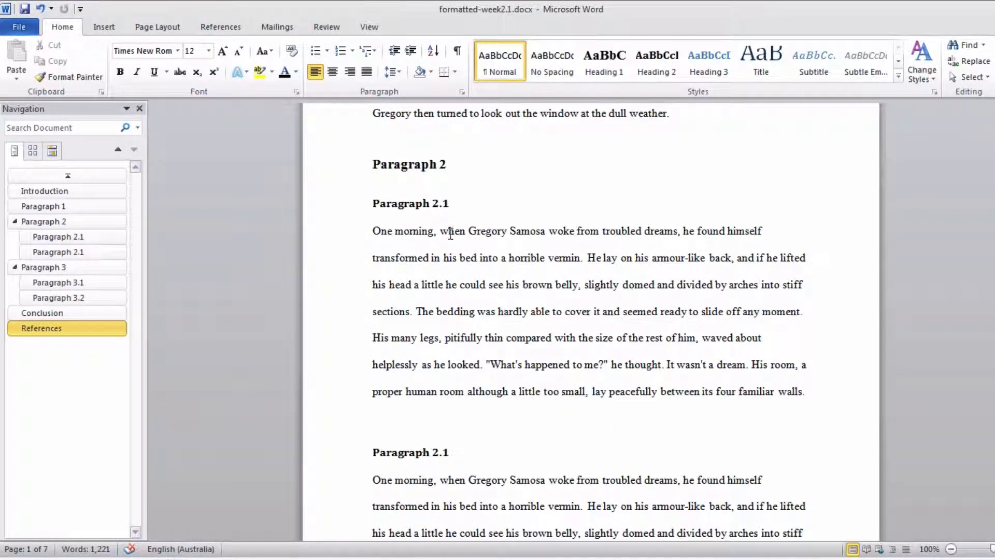
{"action": "scroll", "coordinate": [536, 264], "scroll_direction": "down", "scroll_amount": 8}
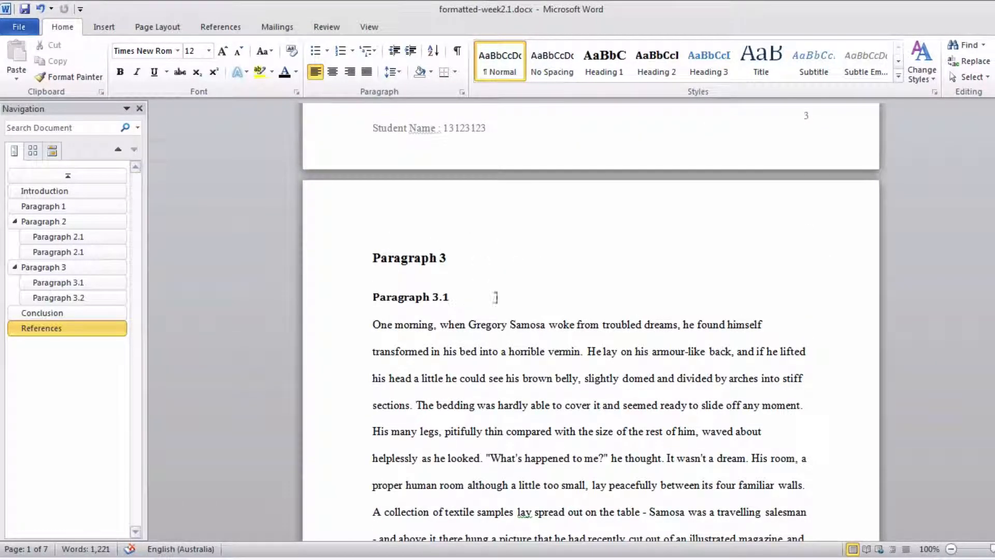
{"action": "scroll", "coordinate": [528, 295], "scroll_direction": "down", "scroll_amount": 8}
{"action": "scroll", "coordinate": [527, 296], "scroll_direction": "down", "scroll_amount": 6}
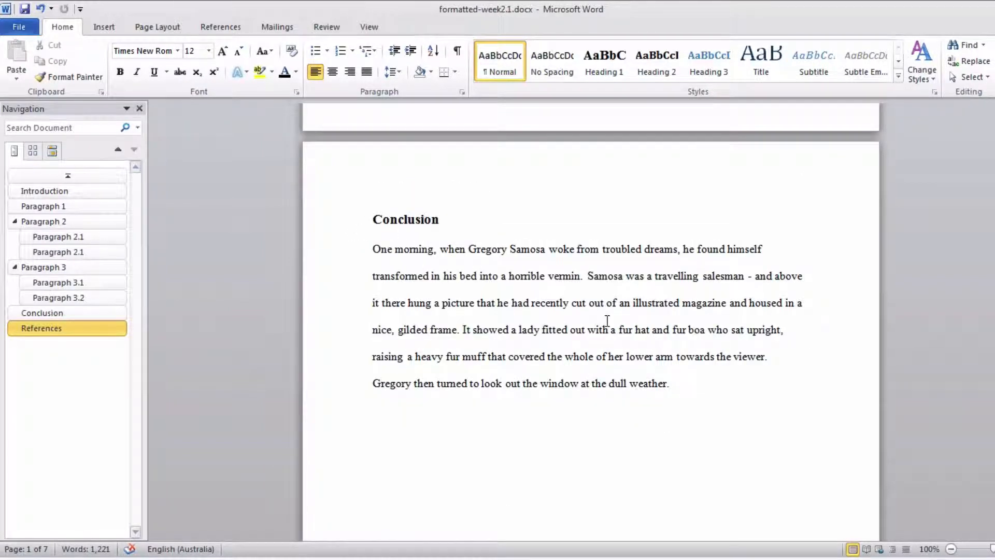
{"action": "scroll", "coordinate": [607, 321], "scroll_direction": "down", "scroll_amount": 15}
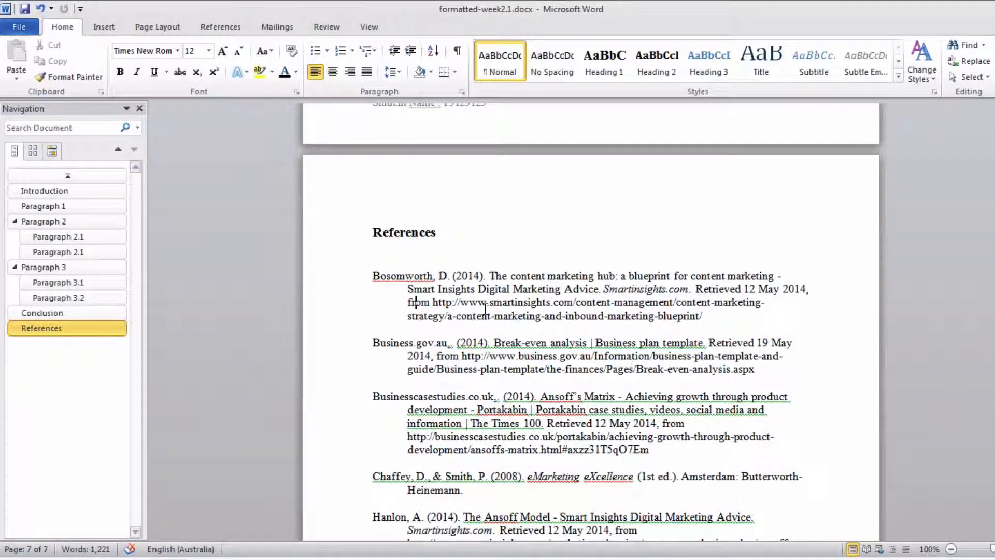
{"action": "scroll", "coordinate": [486, 309], "scroll_direction": "down", "scroll_amount": 10}
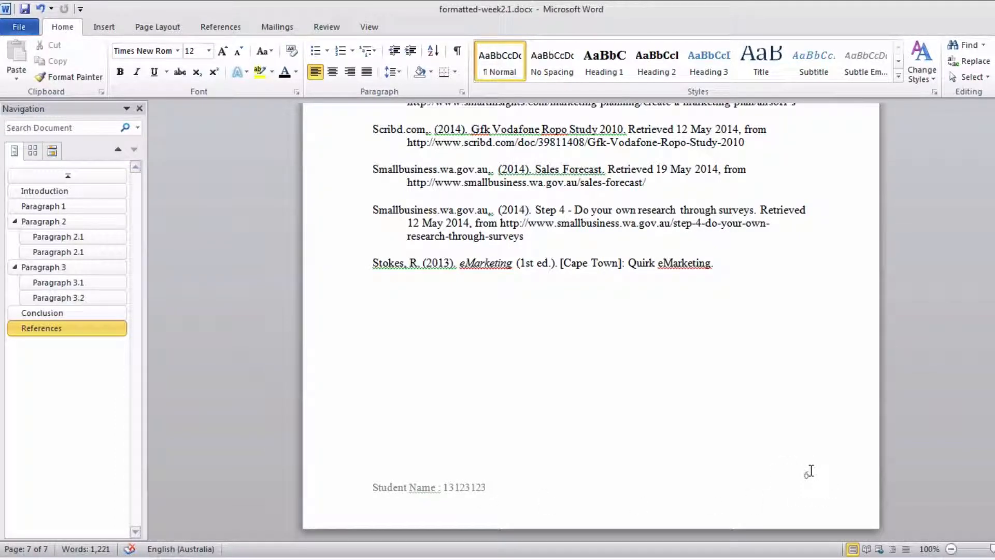
- Go back over the report from the cover page to the Introduction and examine the formatting of its body text
{"action": "scroll", "coordinate": [811, 470], "scroll_direction": "up", "scroll_amount": 20}
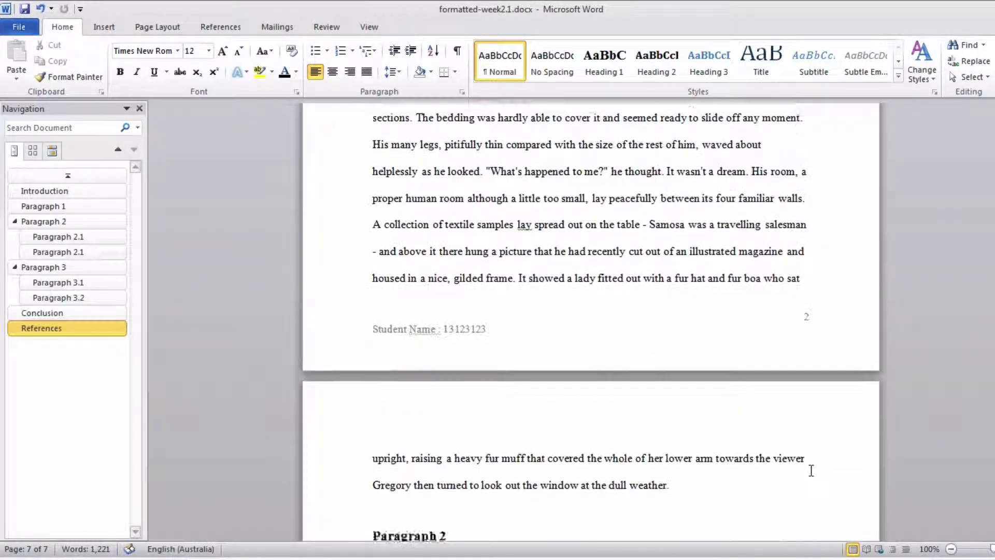
{"action": "scroll", "coordinate": [811, 470], "scroll_direction": "up", "scroll_amount": 20}
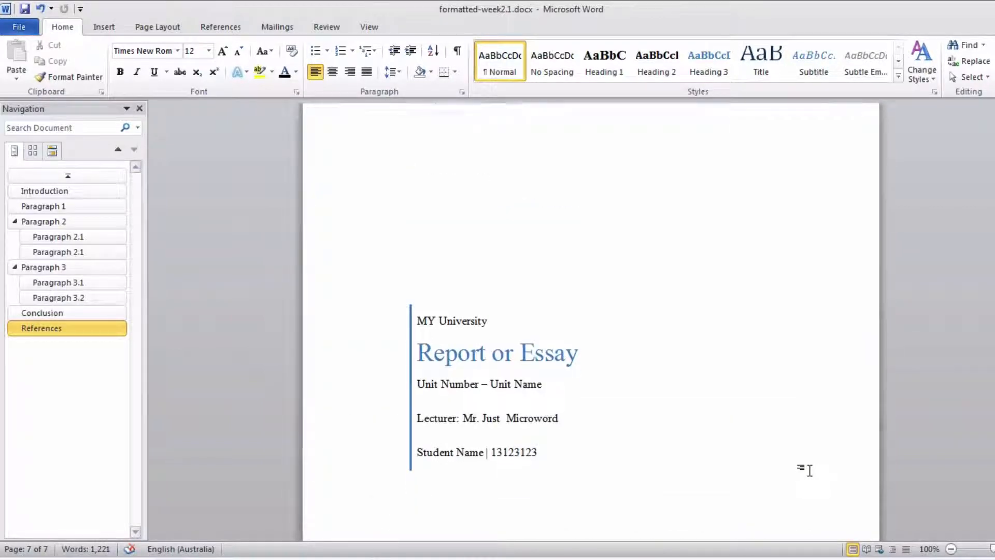
{"action": "scroll", "coordinate": [810, 470], "scroll_direction": "down", "scroll_amount": 9}
{"action": "scroll", "coordinate": [810, 470], "scroll_direction": "up", "scroll_amount": 7}
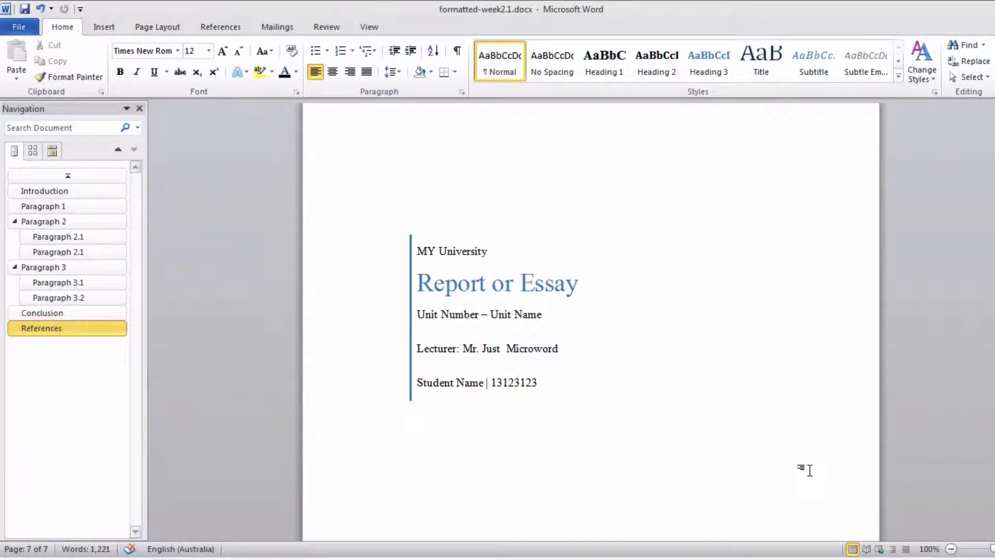
{"action": "scroll", "coordinate": [809, 471], "scroll_direction": "down", "scroll_amount": 20}
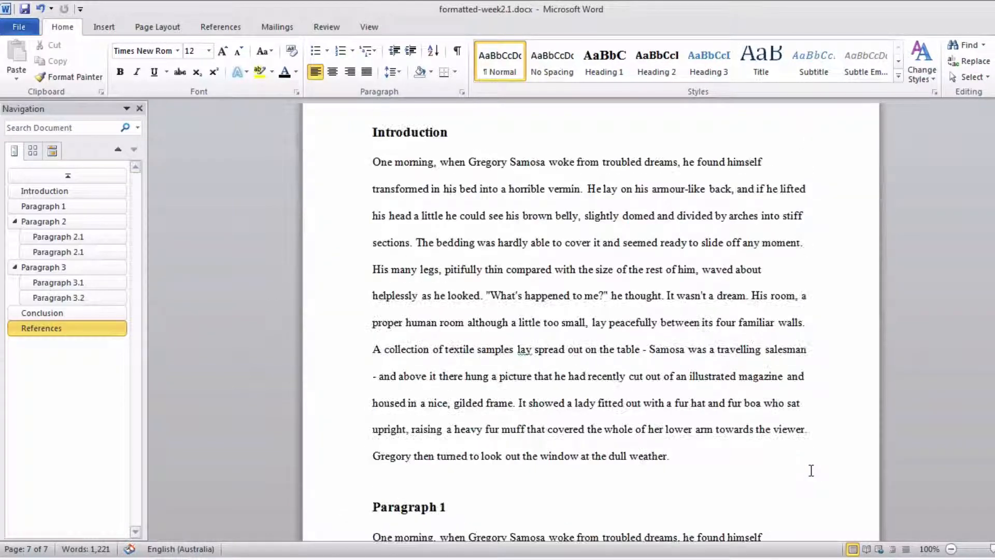
{"action": "scroll", "coordinate": [349, 178], "scroll_direction": "down", "scroll_amount": 2}
{"action": "scroll", "coordinate": [392, 195], "scroll_direction": "up", "scroll_amount": 3}
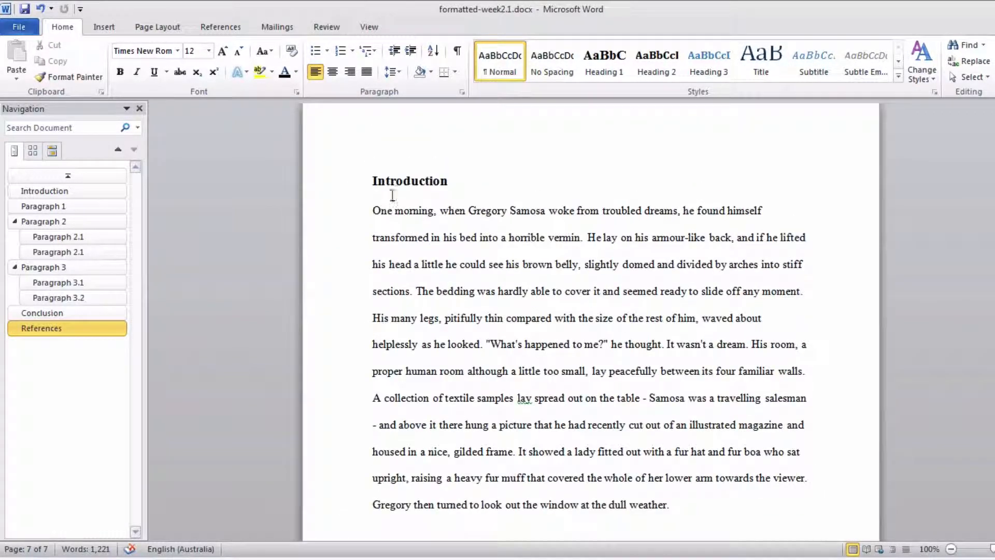
{"action": "left_click_drag", "start_coordinate": [373, 210], "coordinate": [625, 452]}
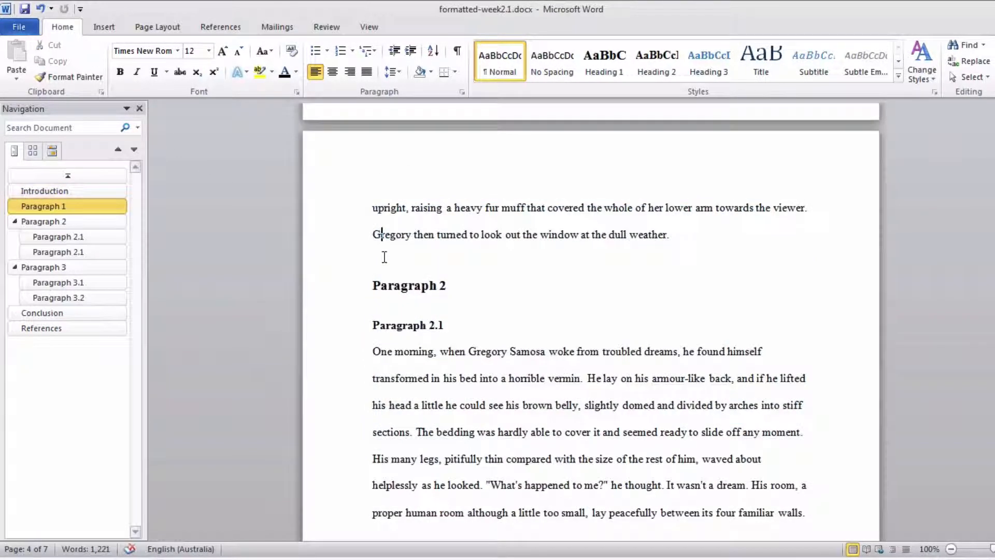
- Inspect the styles of the Paragraph 2 heading, the first Paragraph 2.1 subheading and the body text below it
{"action": "left_click", "coordinate": [338, 287]}
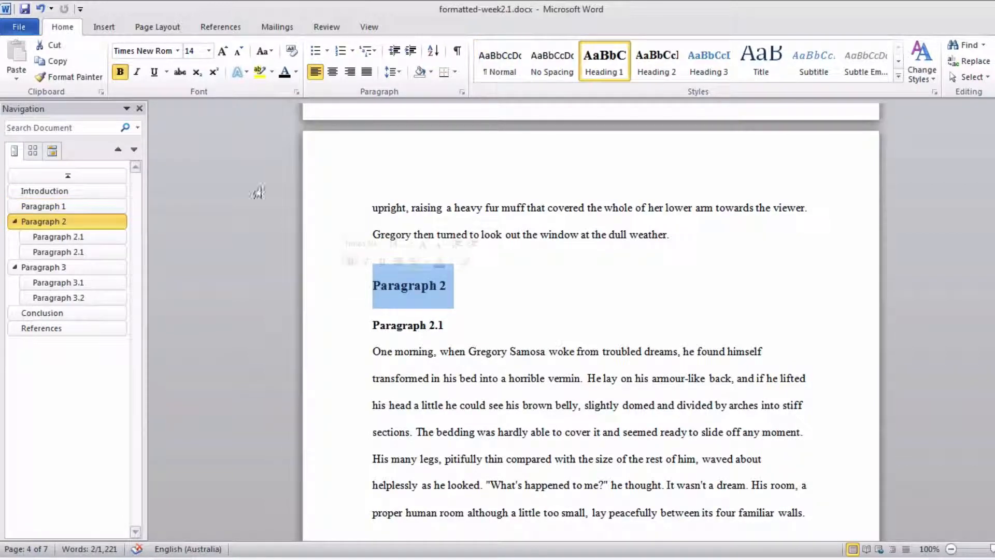
{"action": "left_click", "coordinate": [435, 325]}
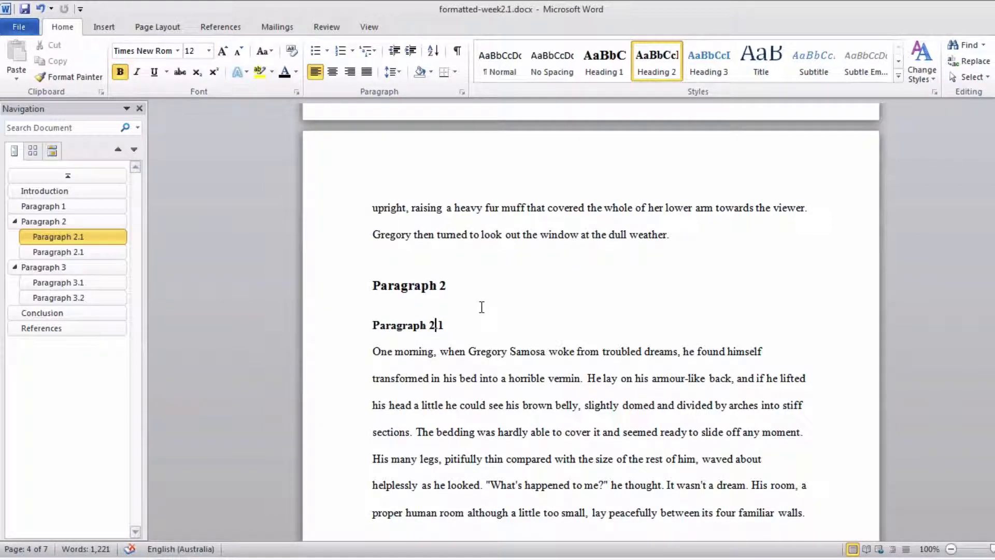
{"action": "scroll", "coordinate": [482, 306], "scroll_direction": "down", "scroll_amount": 3}
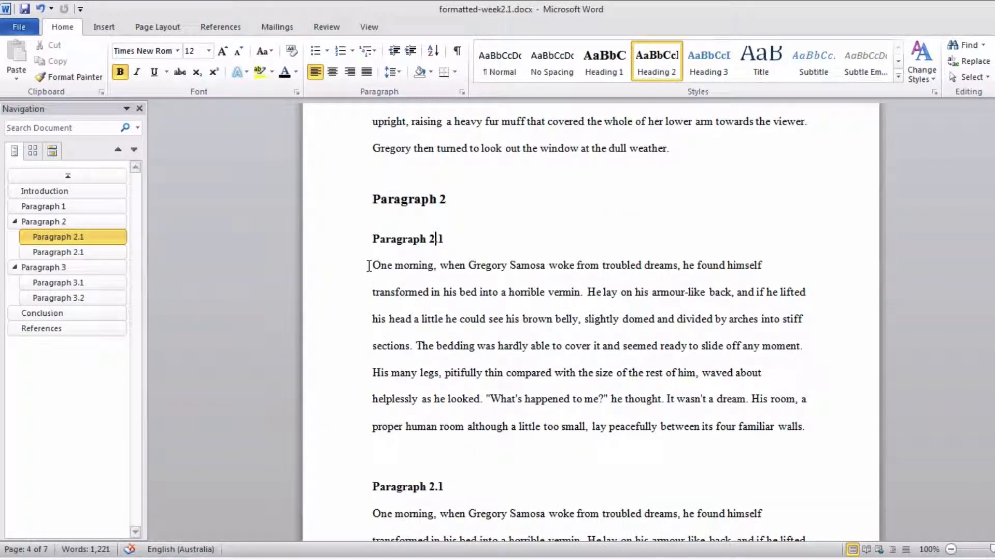
{"action": "left_click_drag", "start_coordinate": [372, 264], "coordinate": [431, 424]}
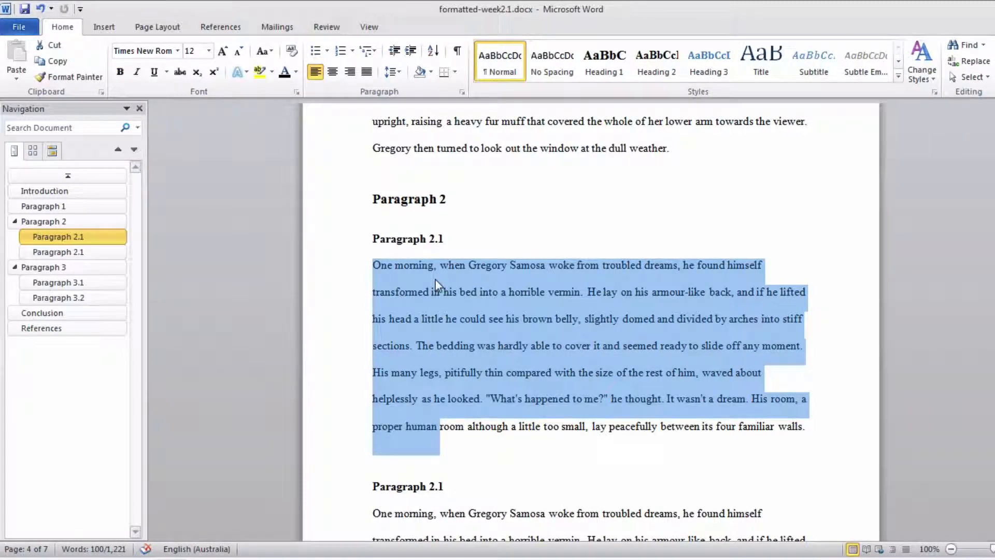
{"action": "right_click", "coordinate": [435, 281]}
{"action": "left_click", "coordinate": [345, 296]}
{"action": "left_click", "coordinate": [640, 239]}
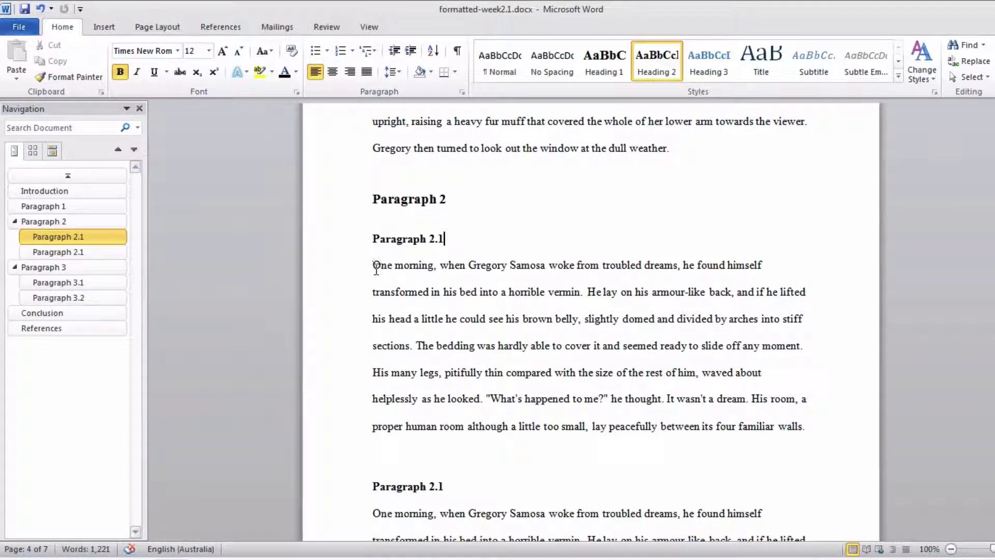
- Look through Paragraph 3 and the Conclusion, and check the styles of the References heading and the first reference entry
{"action": "scroll", "coordinate": [810, 289], "scroll_direction": "up", "scroll_amount": 1}
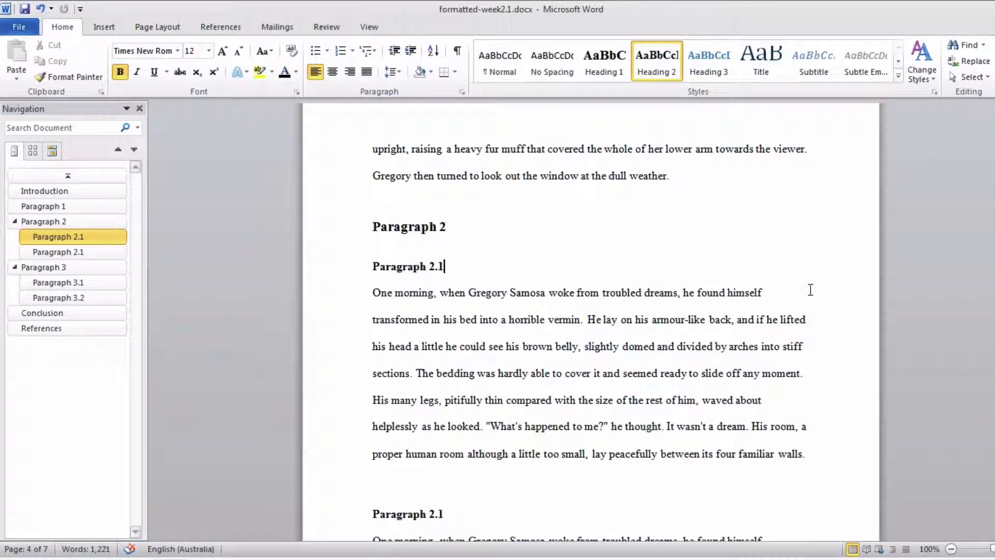
{"action": "scroll", "coordinate": [811, 289], "scroll_direction": "up", "scroll_amount": 8}
{"action": "scroll", "coordinate": [666, 358], "scroll_direction": "down", "scroll_amount": 20}
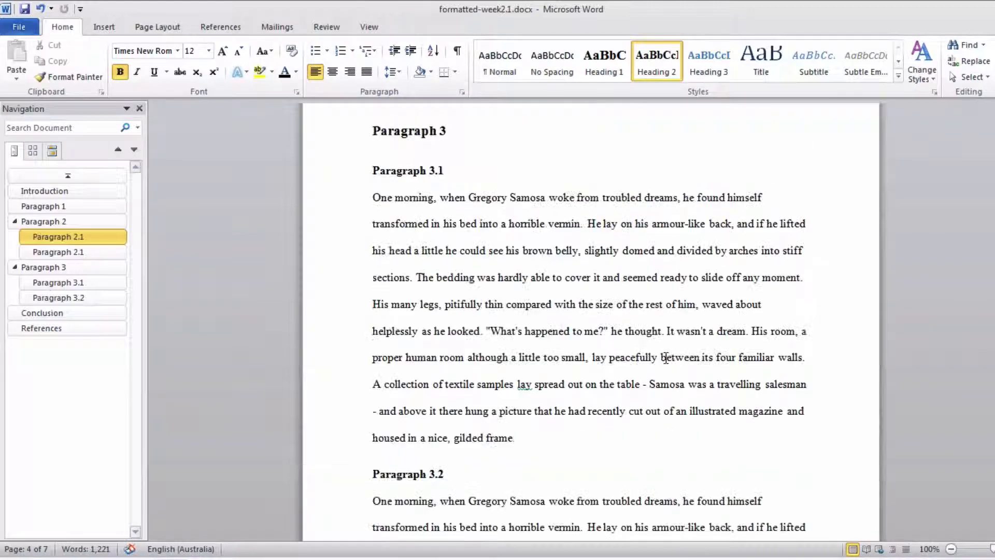
{"action": "scroll", "coordinate": [666, 357], "scroll_direction": "down", "scroll_amount": 16}
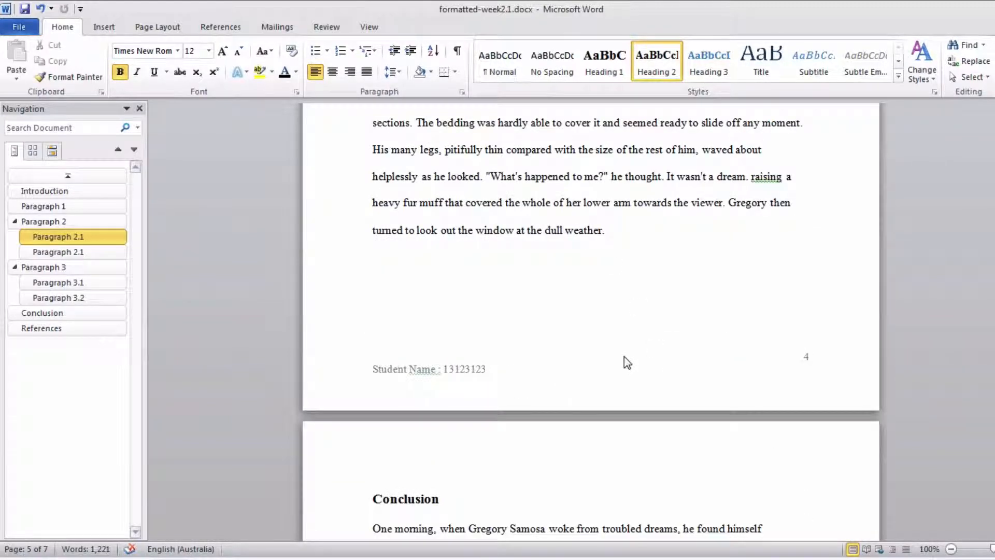
{"action": "scroll", "coordinate": [624, 362], "scroll_direction": "down", "scroll_amount": 20}
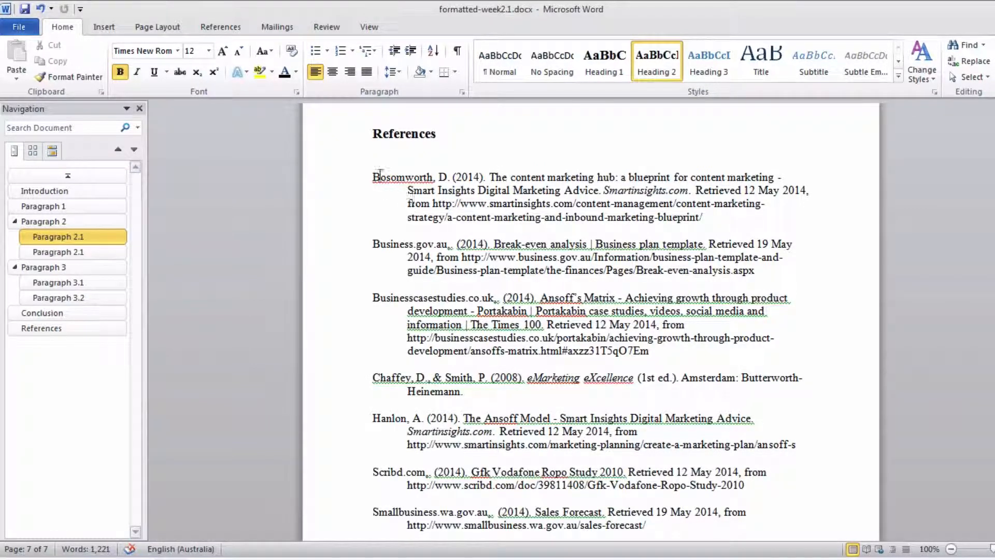
{"action": "left_click", "coordinate": [389, 134]}
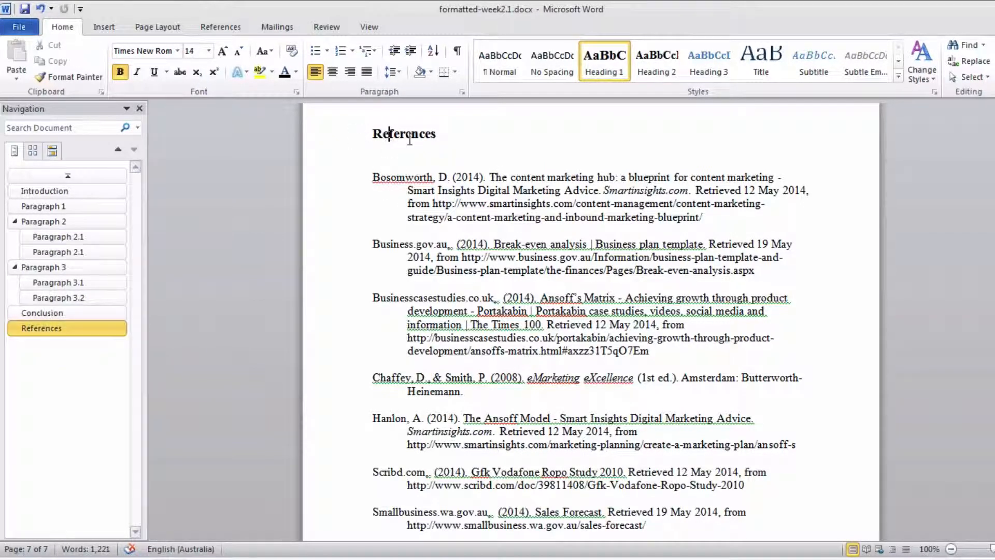
{"action": "scroll", "coordinate": [403, 143], "scroll_direction": "up", "scroll_amount": 2}
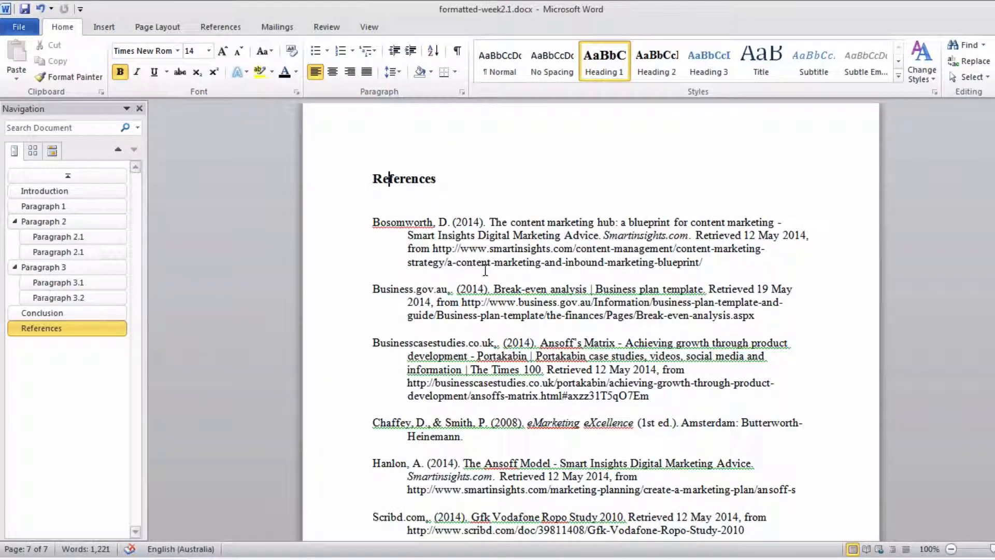
{"action": "left_click", "coordinate": [490, 238]}
- Return to the cover page and inspect its university, unit, lecturer and report title lines
{"action": "scroll", "coordinate": [489, 254], "scroll_direction": "up", "scroll_amount": 6}
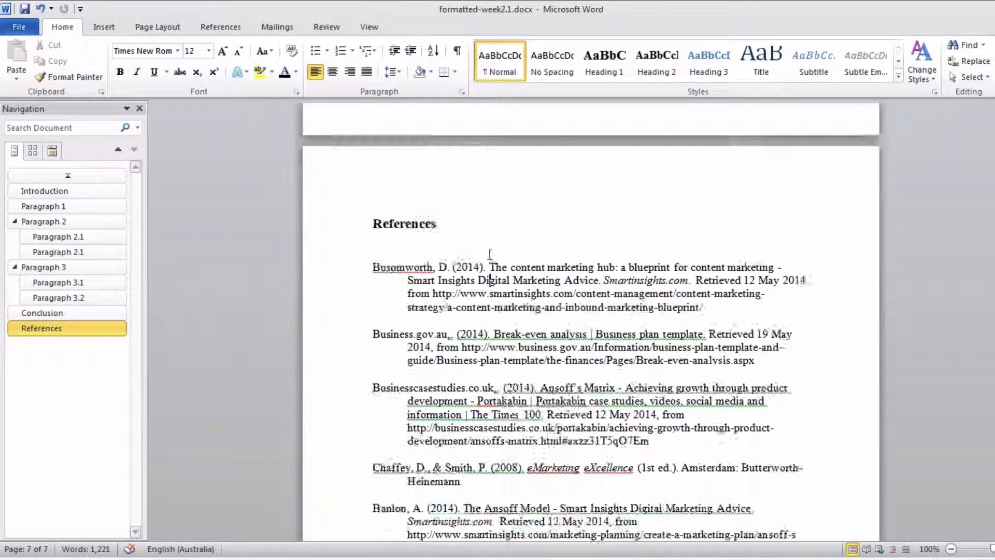
{"action": "scroll", "coordinate": [488, 254], "scroll_direction": "up", "scroll_amount": 20}
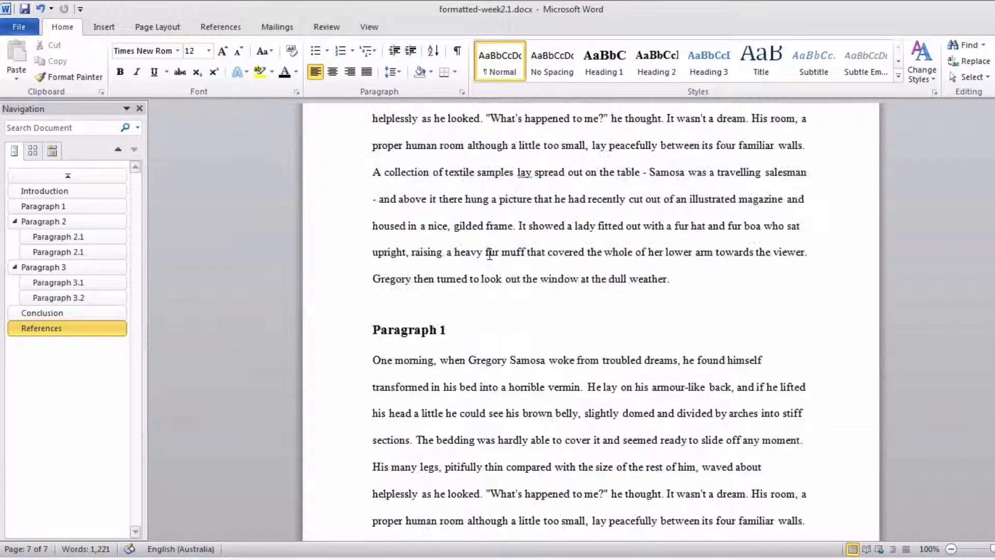
{"action": "scroll", "coordinate": [488, 253], "scroll_direction": "down", "scroll_amount": 4}
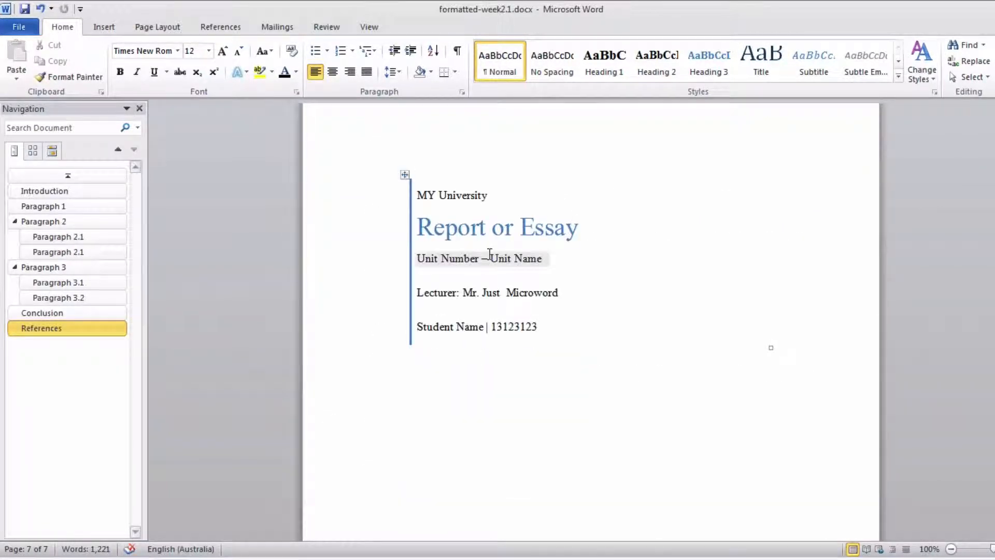
{"action": "left_click", "coordinate": [454, 198]}
{"action": "left_click", "coordinate": [454, 258]}
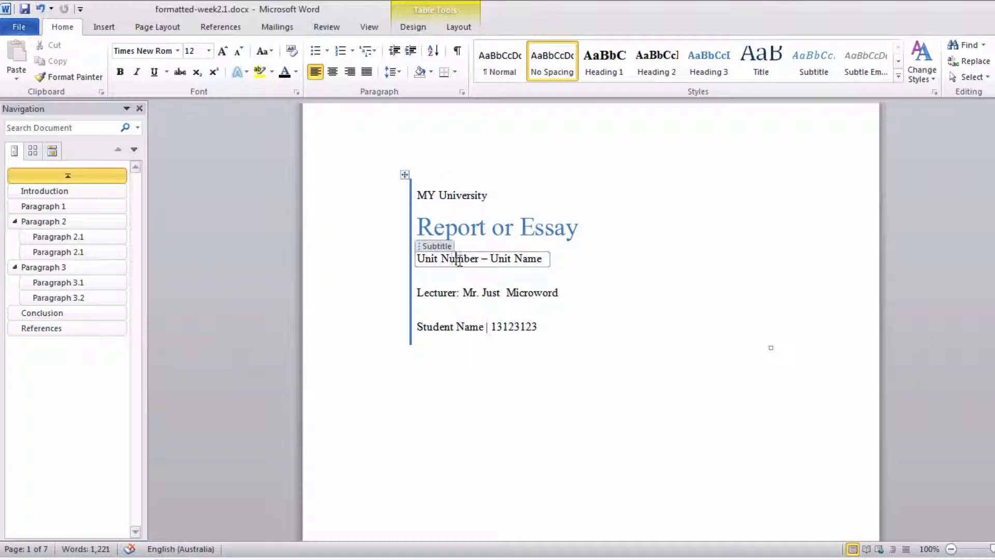
{"action": "left_click", "coordinate": [463, 293]}
{"action": "left_click", "coordinate": [458, 229]}
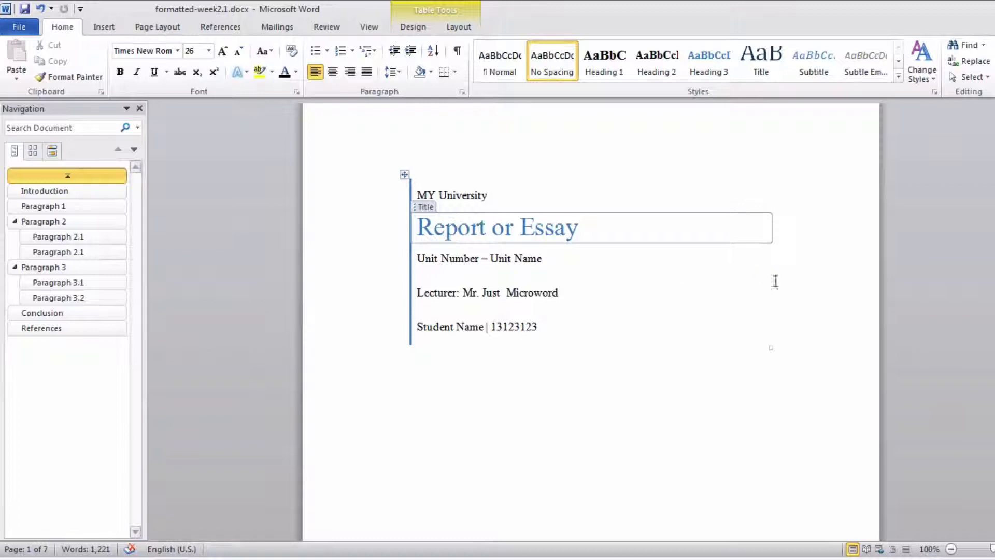
- Show the document two pages at a time so the cover and contents pages appear side by side
{"action": "left_click", "coordinate": [368, 27]}
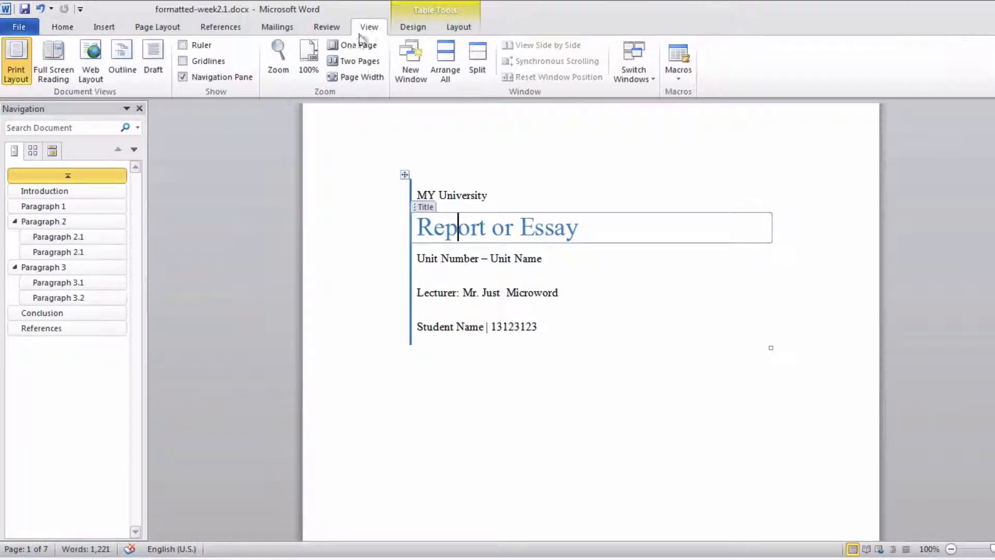
{"action": "left_click", "coordinate": [353, 60]}
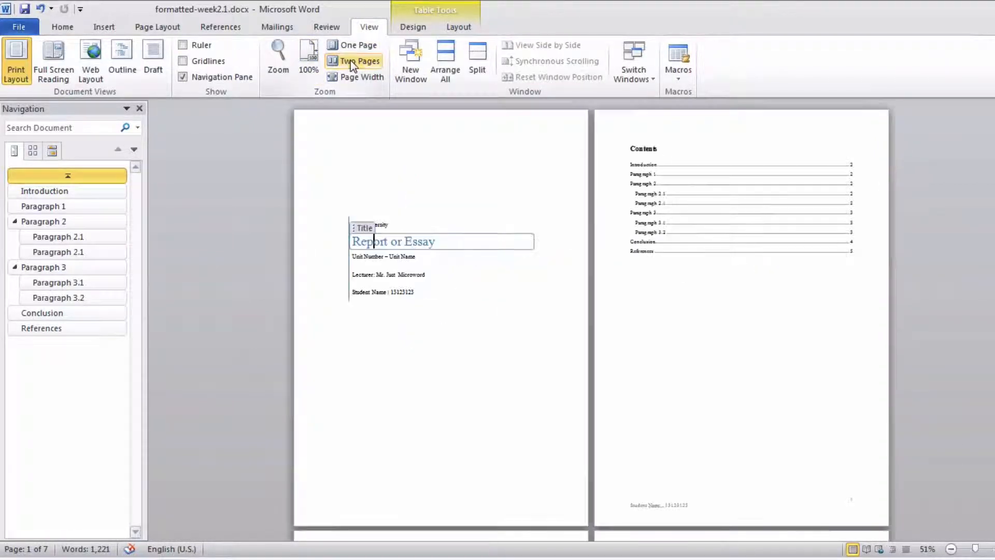
- Look through the whole report in two-page view from the cover to the references page, and return to the cover
{"action": "scroll", "coordinate": [943, 425], "scroll_direction": "down", "scroll_amount": 5}
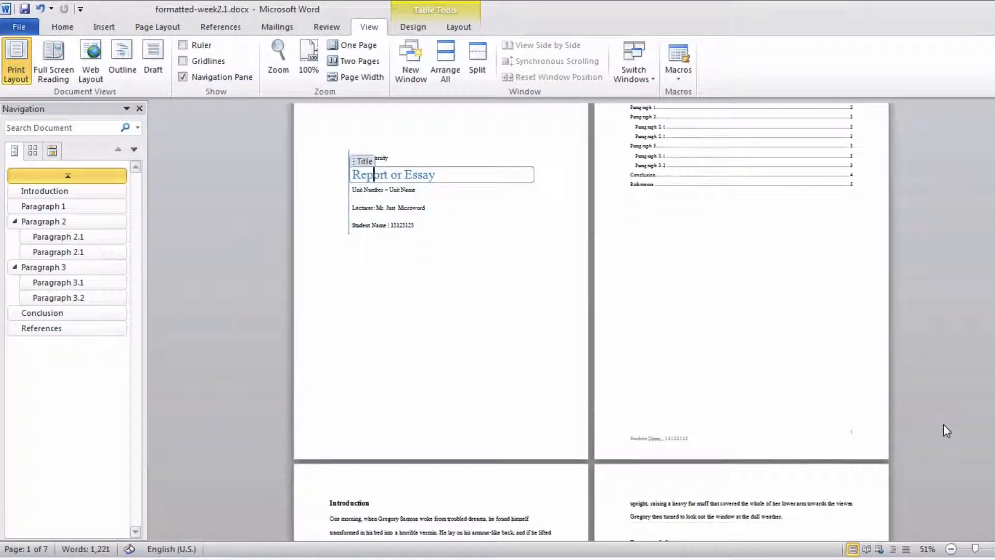
{"action": "scroll", "coordinate": [943, 430], "scroll_direction": "down", "scroll_amount": 9}
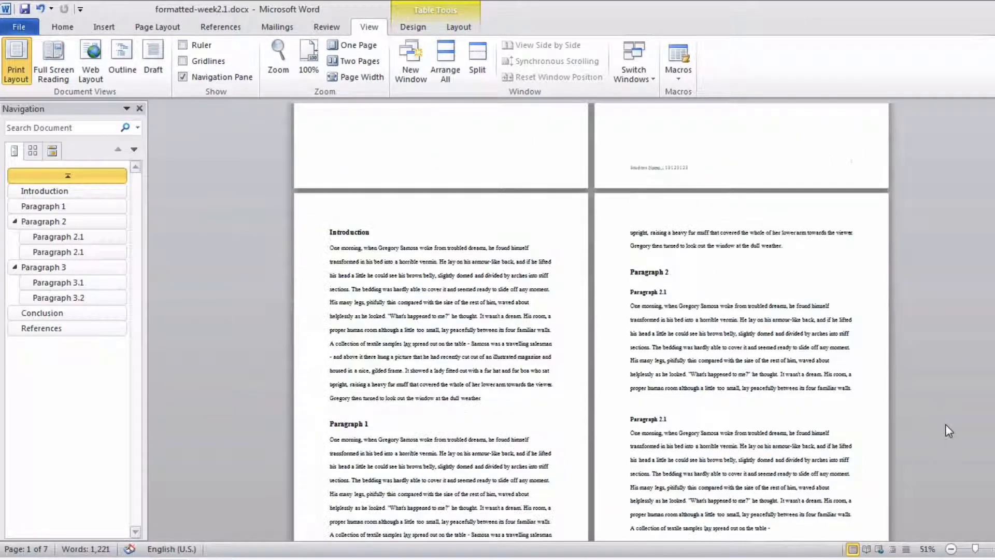
{"action": "scroll", "coordinate": [945, 425], "scroll_direction": "down", "scroll_amount": 7}
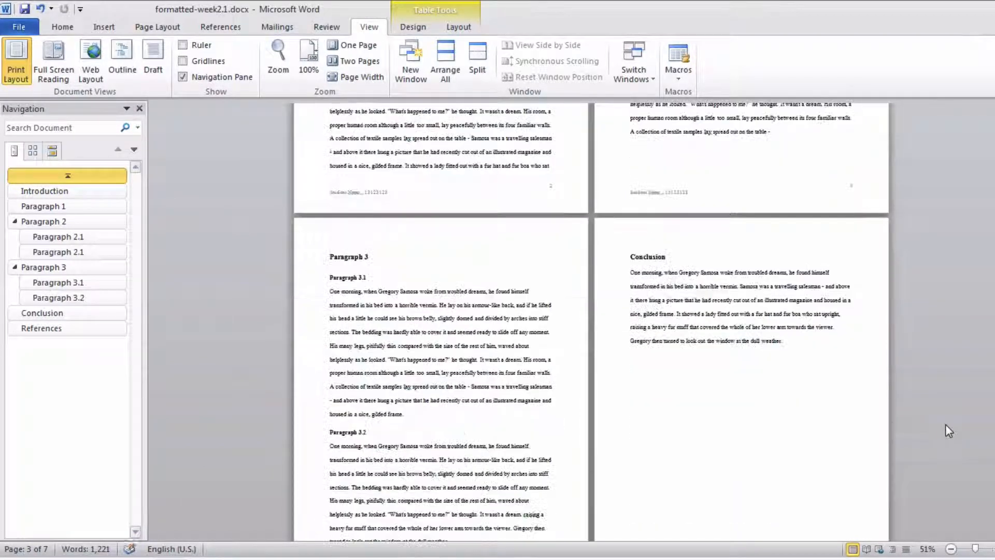
{"action": "scroll", "coordinate": [945, 425], "scroll_direction": "down", "scroll_amount": 6}
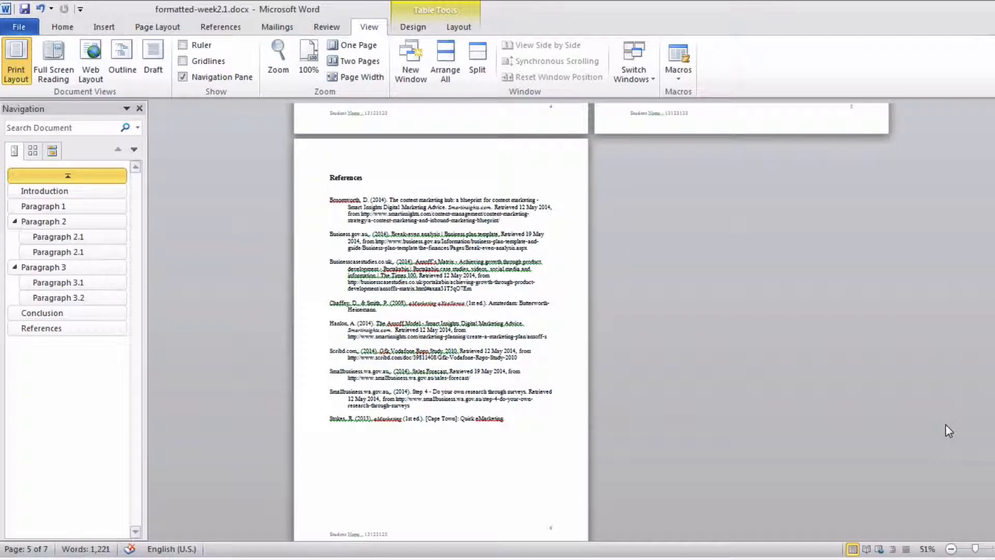
{"action": "scroll", "coordinate": [948, 425], "scroll_direction": "up", "scroll_amount": 20}
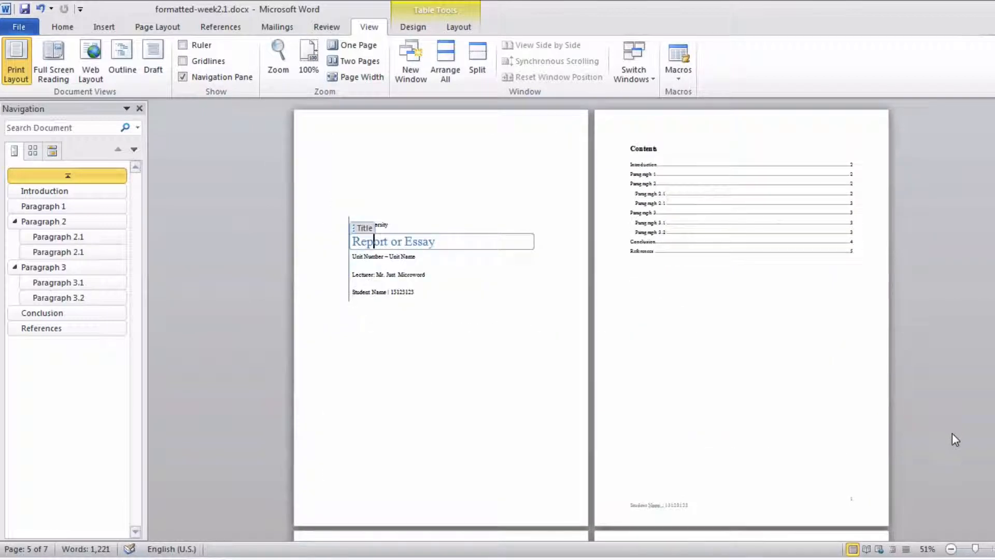
- Create a new blank document and enter "Introduction" as its first line, followed by an empty line
{"action": "left_click", "coordinate": [8, 27]}
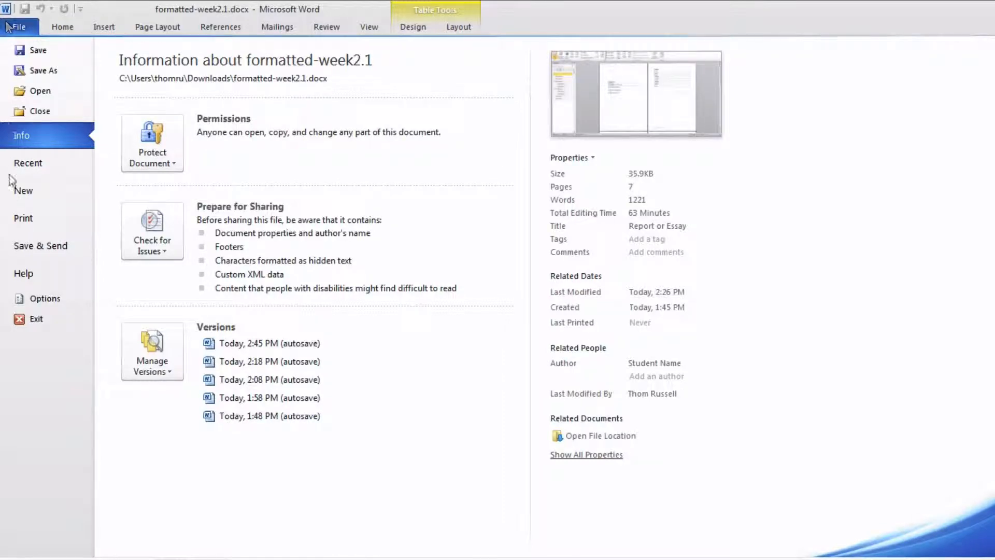
{"action": "left_click", "coordinate": [20, 191]}
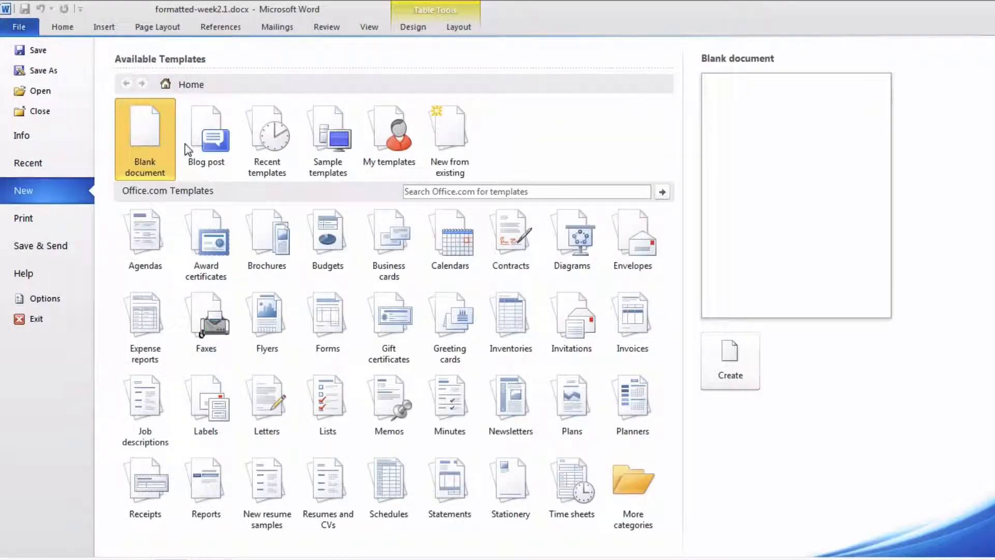
{"action": "double_click", "coordinate": [152, 136]}
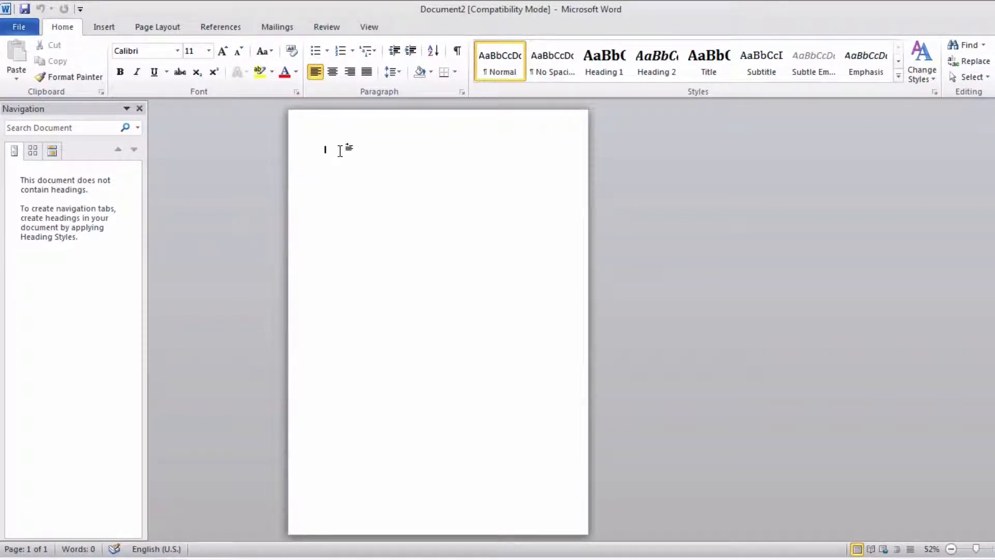
{"action": "type", "text": "Introducti"}
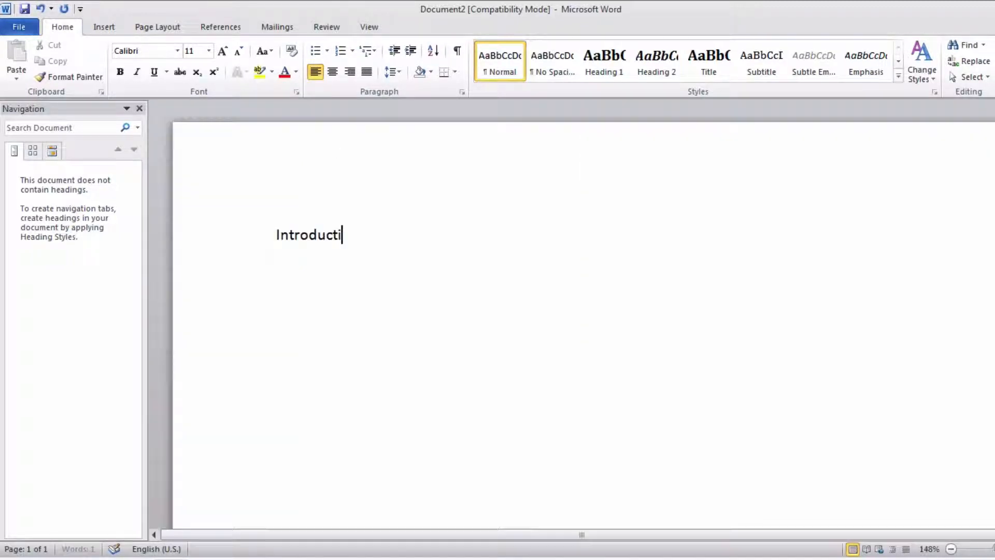
{"action": "type", "text": "on"}
{"action": "key", "text": "Return"}
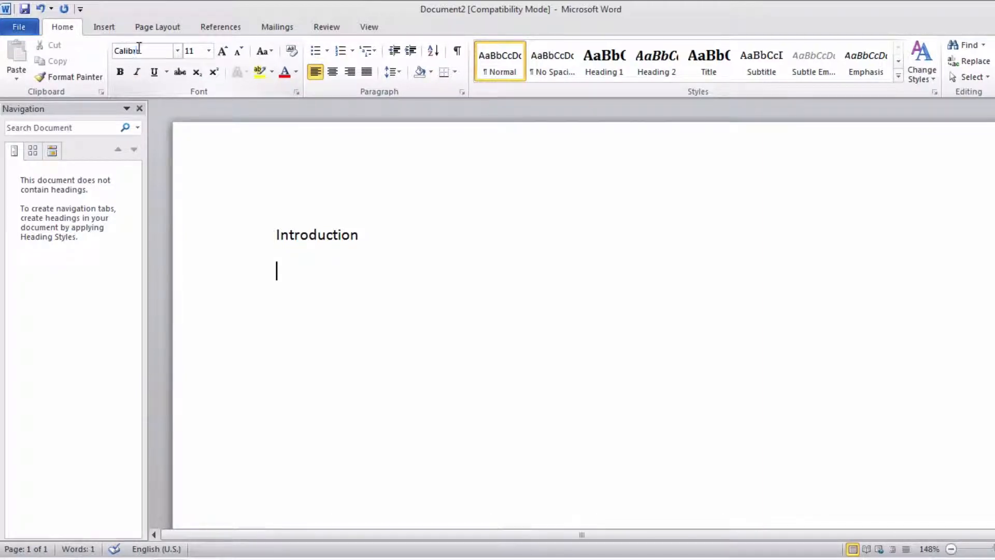
- Set the Introduction line and the empty line below it to Times New Roman, size 12
{"action": "left_click", "coordinate": [138, 50]}
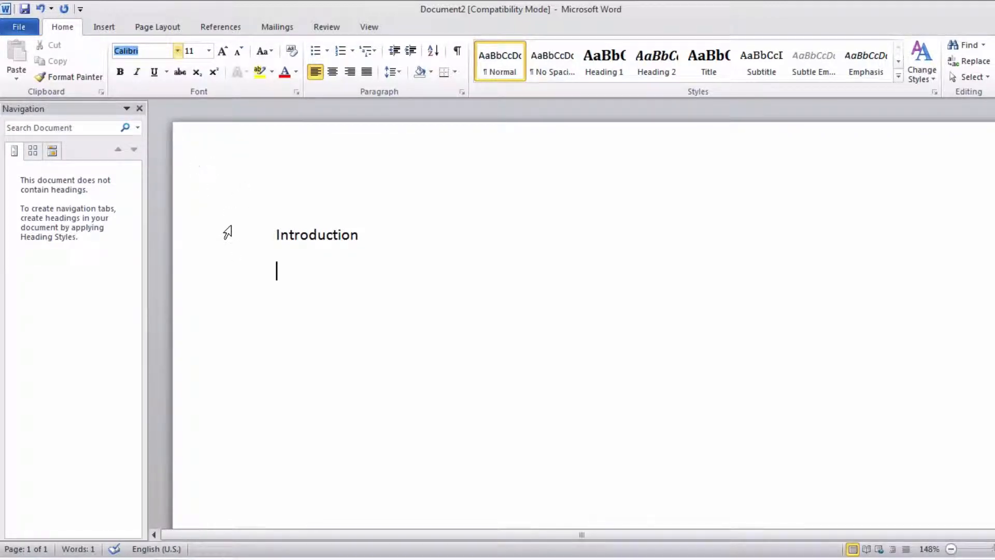
{"action": "left_click_drag", "start_coordinate": [226, 231], "coordinate": [228, 292]}
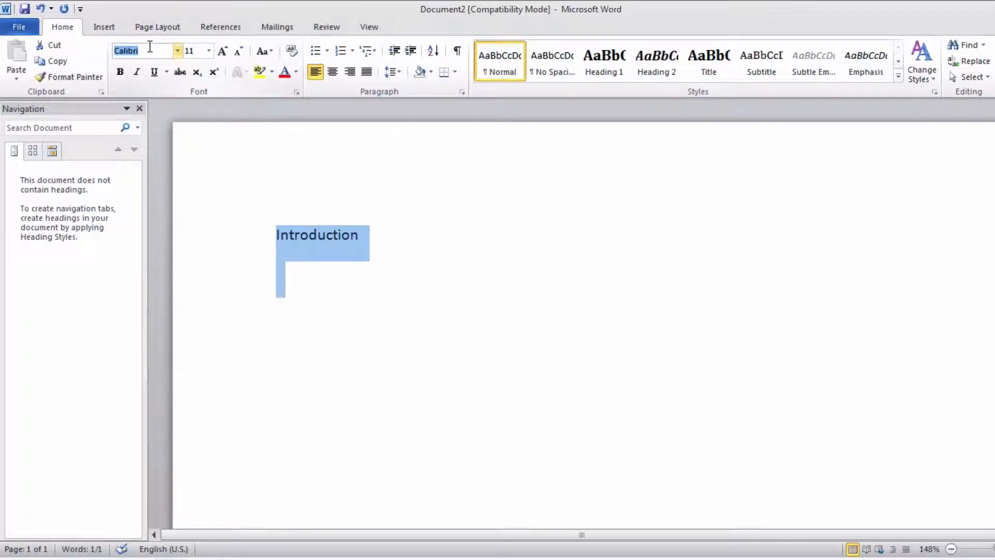
{"action": "type", "text": "Times New Rom"}
{"action": "key", "text": "Return"}
{"action": "left_click", "coordinate": [195, 54]}
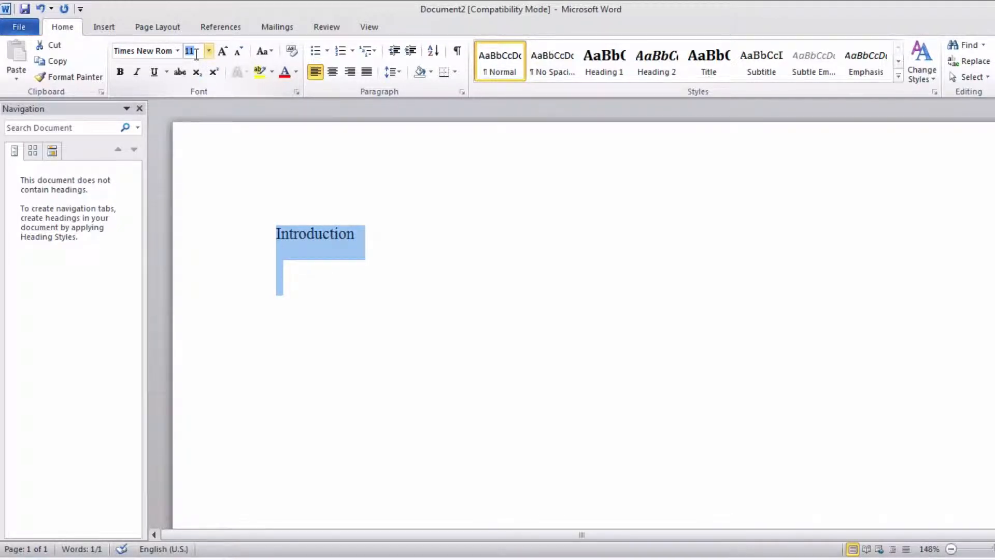
{"action": "type", "text": "12"}
{"action": "key", "text": "Return"}
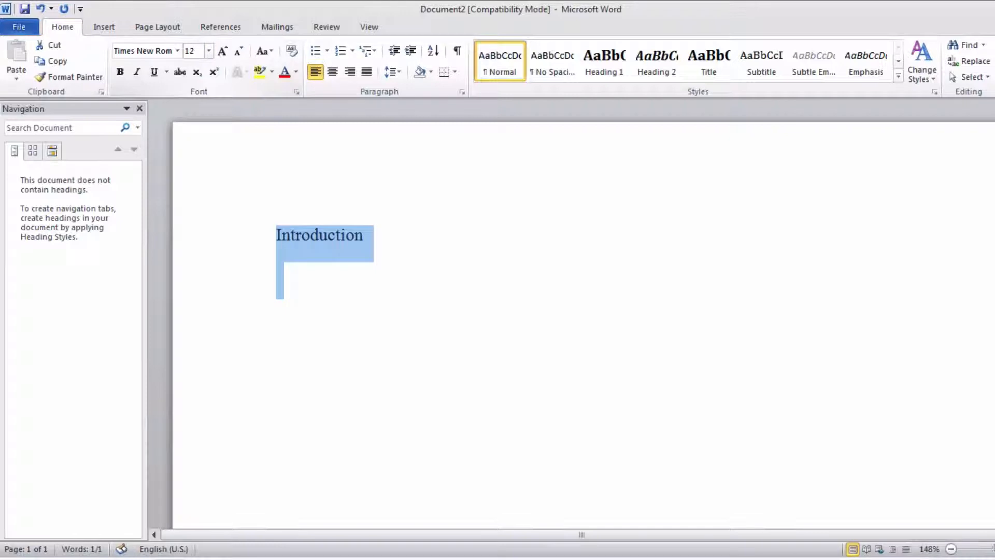
- Update the Normal style to match the formatting of the selected text
{"action": "right_click", "coordinate": [499, 67]}
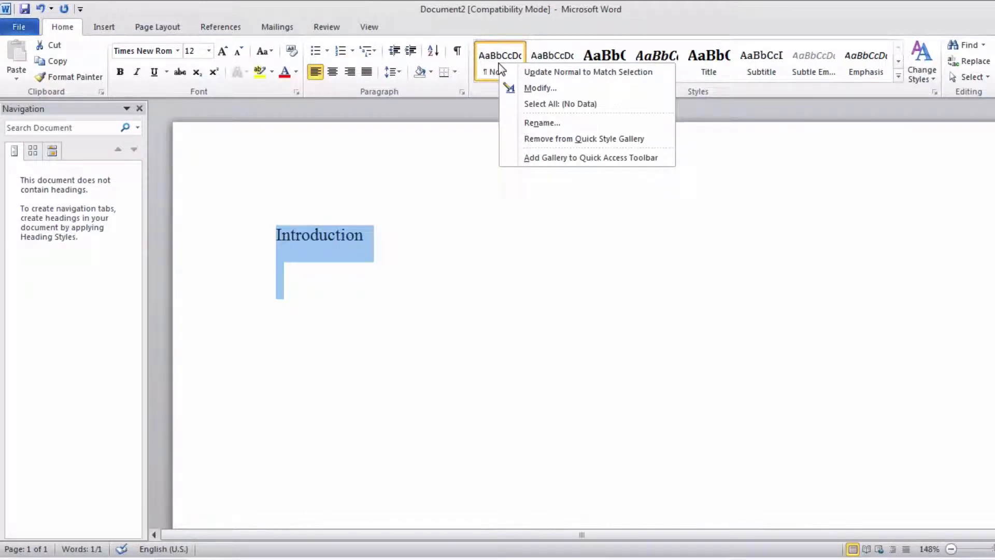
{"action": "right_click", "coordinate": [487, 57]}
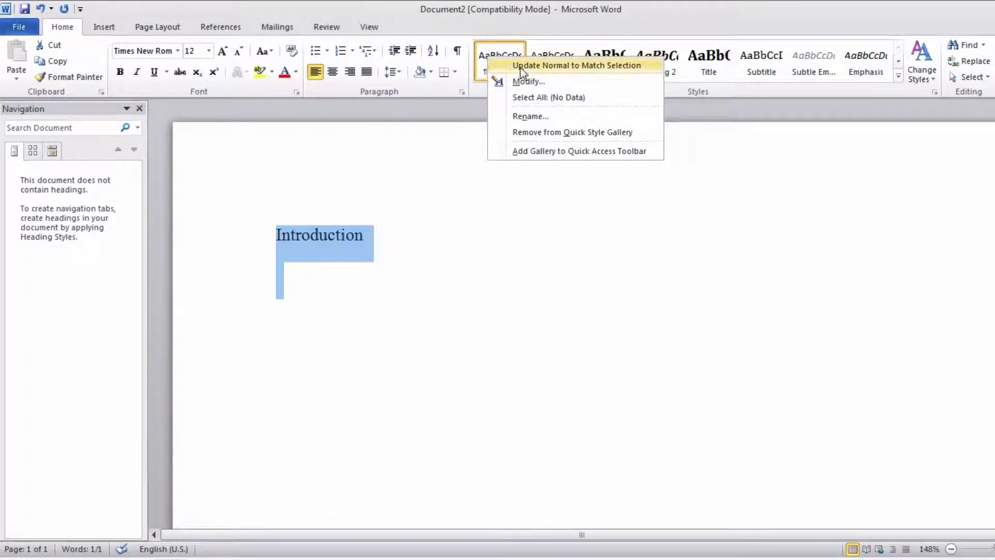
{"action": "left_click", "coordinate": [584, 67]}
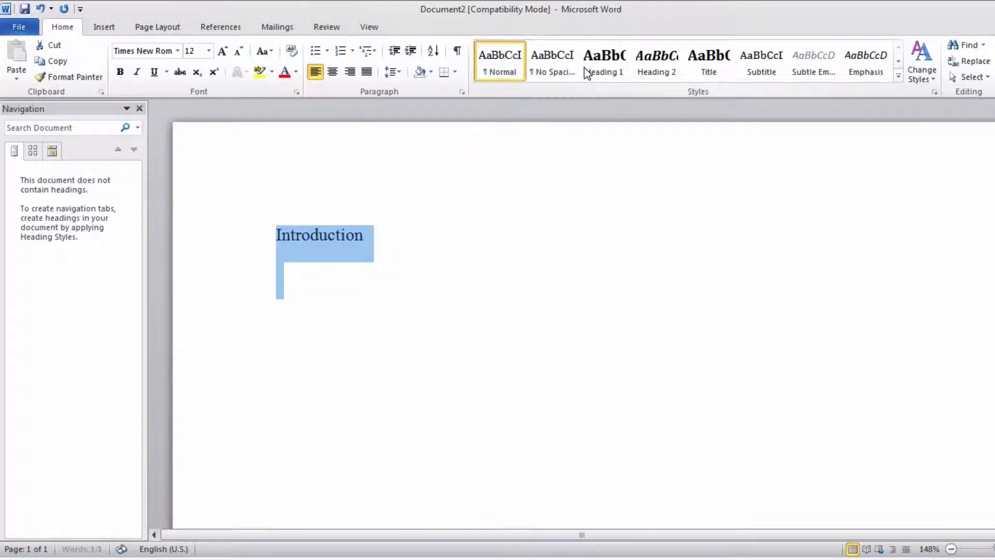
{"action": "left_click", "coordinate": [376, 236]}
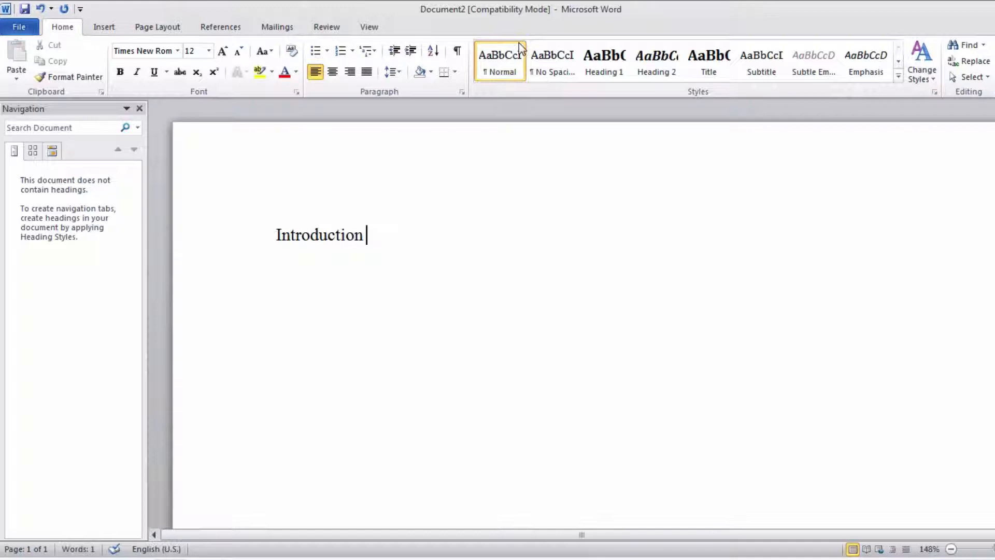
- Below Introduction, enter separate lines for Paragraph 1, Paragraph 2, Paragraph 2.1, Paragraph 2.2, Paragraph 3, Paragraph 3.1 and Paragraph 3.2
{"action": "left_click", "coordinate": [296, 234]}
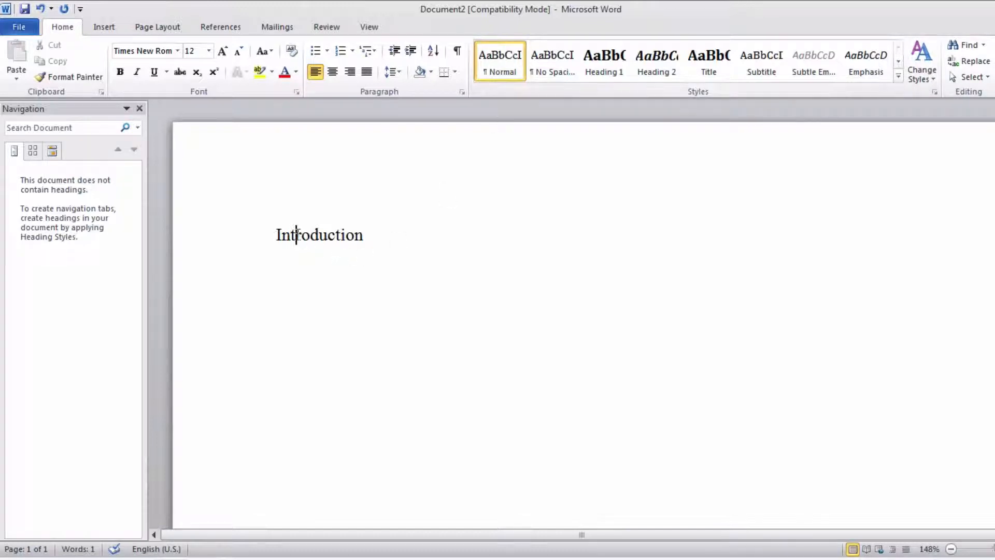
{"action": "left_click", "coordinate": [380, 240]}
{"action": "key", "text": "Return"}
{"action": "type", "text": "Pata"}
{"action": "key", "text": "BackSpace"}
{"action": "key", "text": "BackSpace"}
{"action": "type", "text": "ragt"}
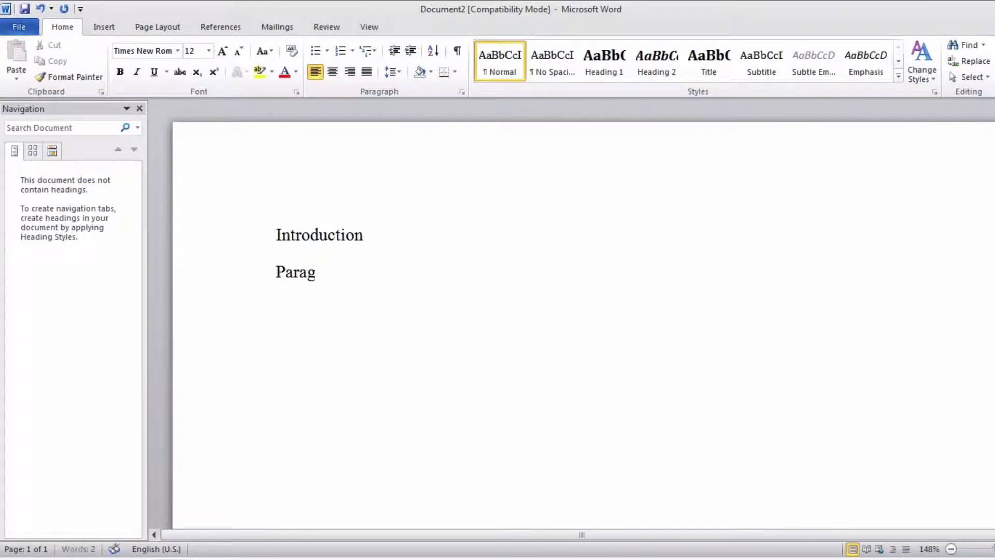
{"action": "key", "text": "BackSpace"}
{"action": "type", "text": "raph 1"}
{"action": "key", "text": "Return"}
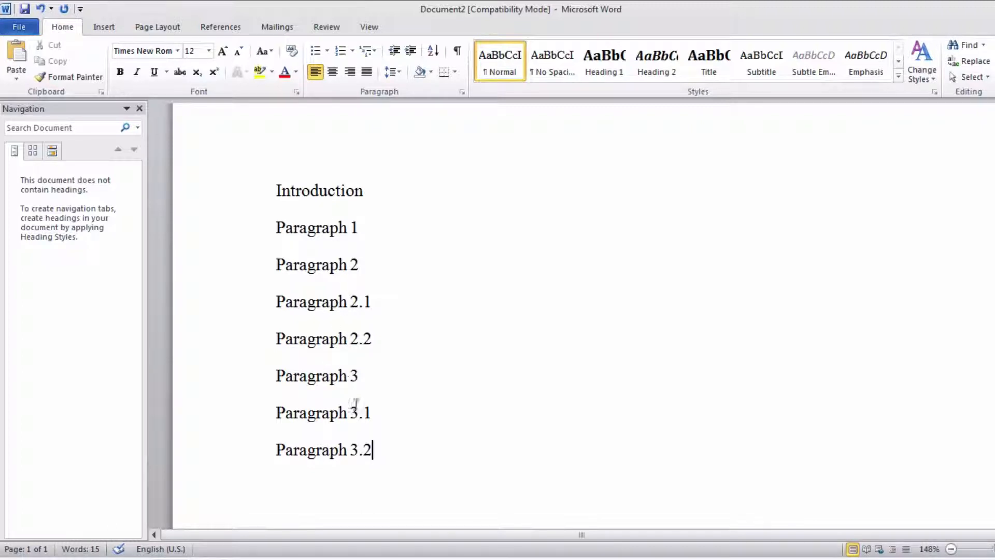
- Add the lines "Conclusion" and "Reference" below Paragraph 3.2
{"action": "scroll", "coordinate": [380, 376], "scroll_direction": "down", "scroll_amount": 3}
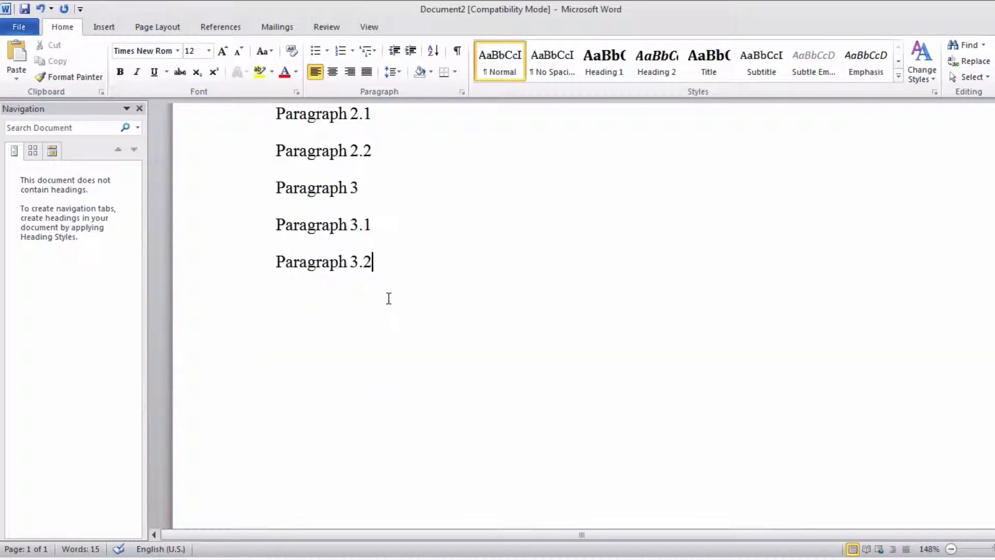
{"action": "key", "text": "Return"}
{"action": "type", "text": "Conclus"}
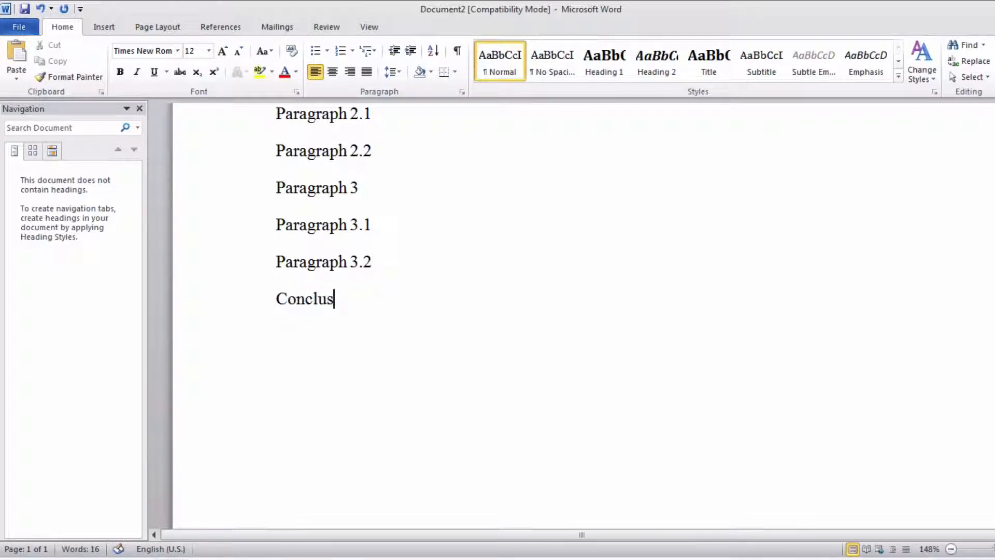
{"action": "type", "text": "ion"}
{"action": "key", "text": "Return"}
{"action": "type", "text": "R"}
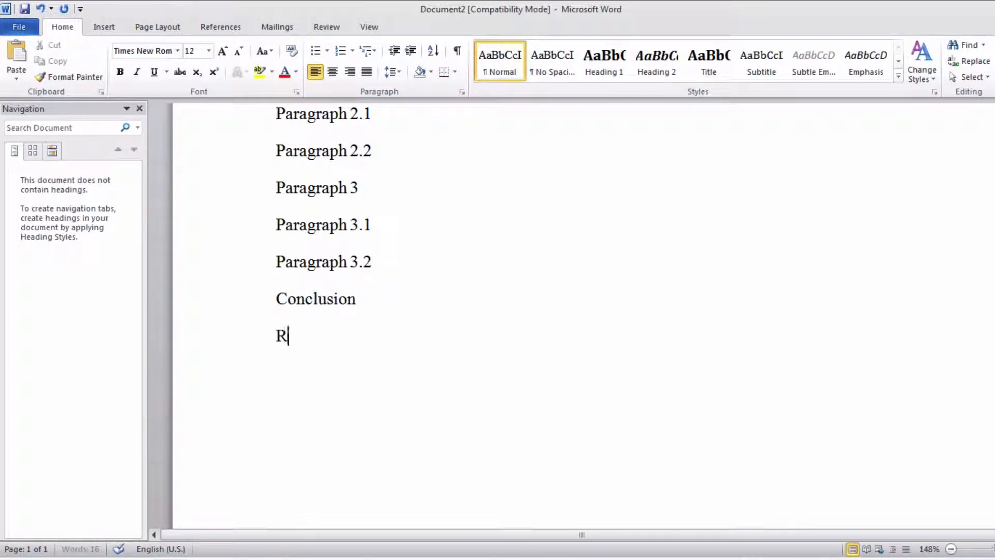
{"action": "type", "text": "eference"}
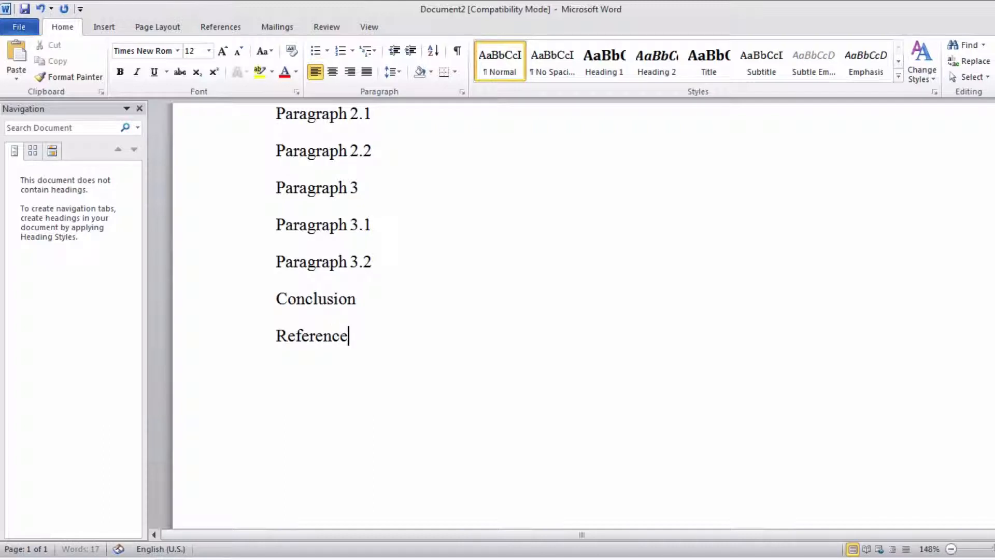
- Look through the document from the Introduction to the Reference line, checking the section headings and the body text under them
{"action": "scroll", "coordinate": [420, 271], "scroll_direction": "up", "scroll_amount": 5}
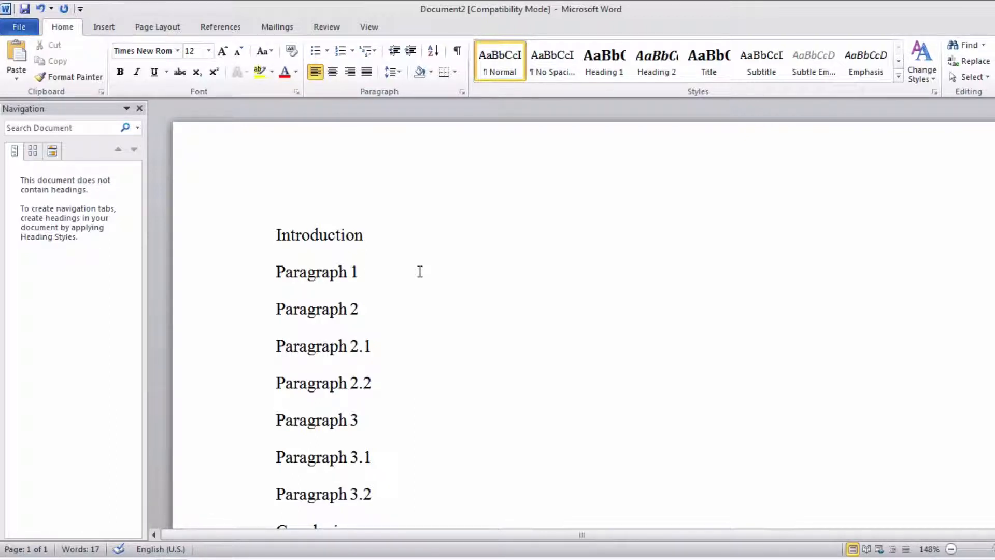
{"action": "scroll", "coordinate": [420, 272], "scroll_direction": "down", "scroll_amount": 3}
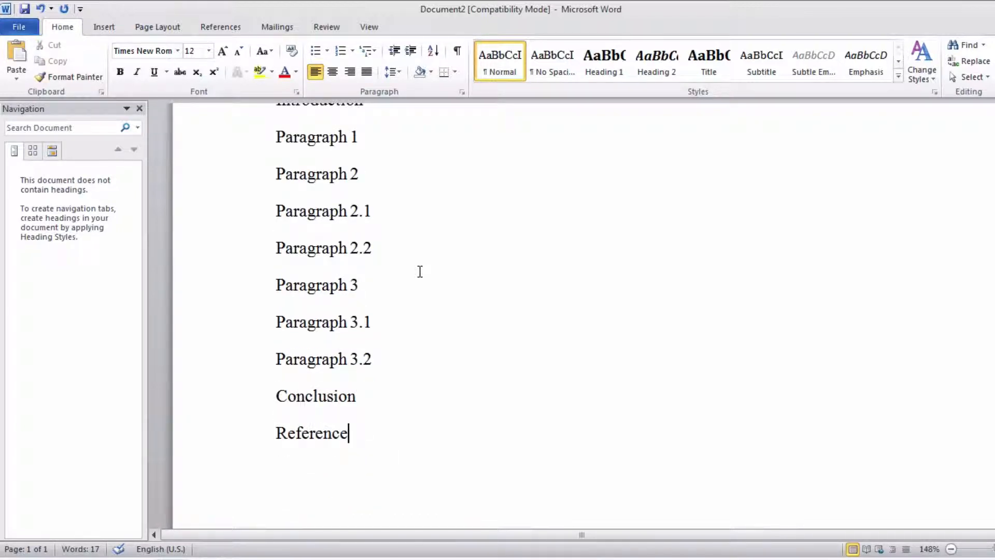
{"action": "scroll", "coordinate": [420, 272], "scroll_direction": "up", "scroll_amount": 1}
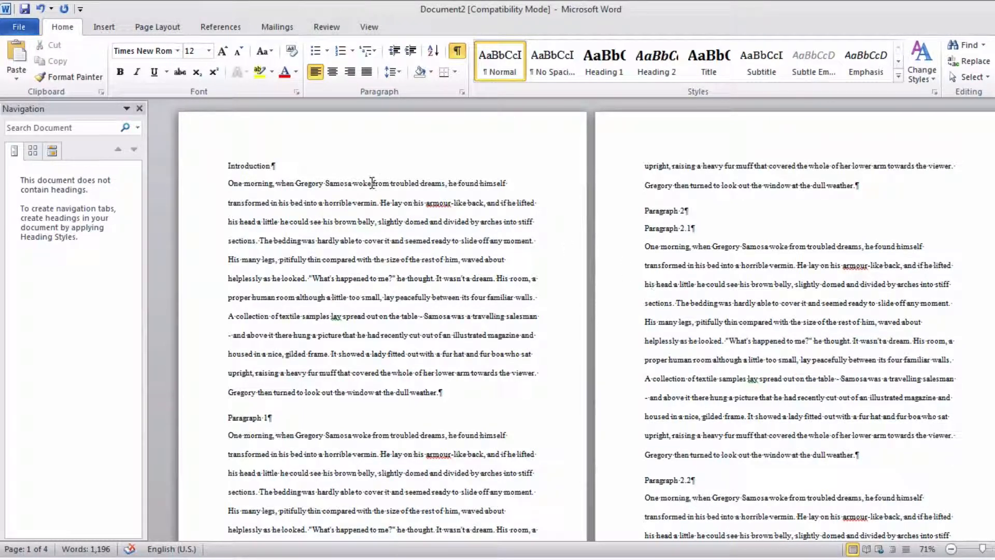
{"action": "left_click_drag", "start_coordinate": [248, 167], "coordinate": [342, 335]}
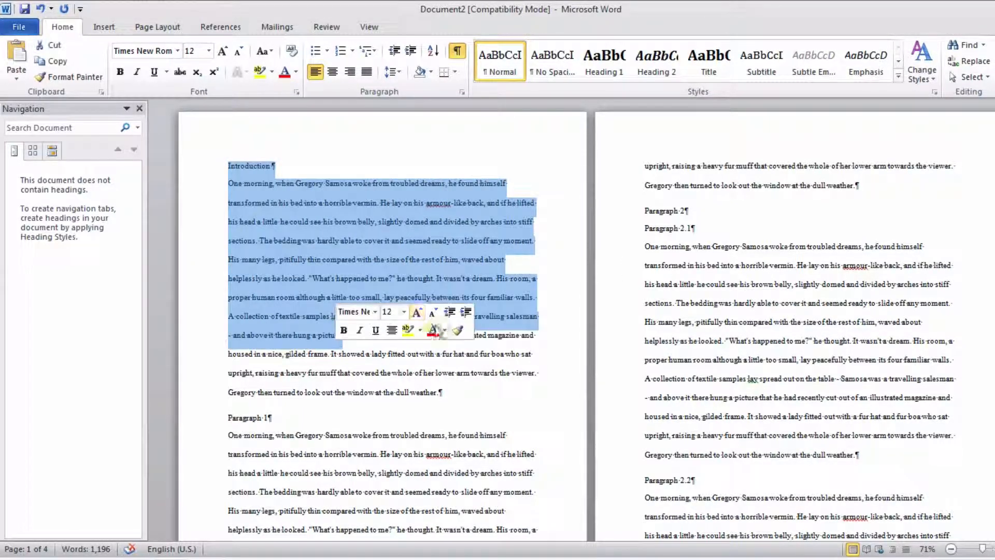
{"action": "scroll", "coordinate": [688, 263], "scroll_direction": "down", "scroll_amount": 2}
{"action": "scroll", "coordinate": [688, 263], "scroll_direction": "down", "scroll_amount": 6}
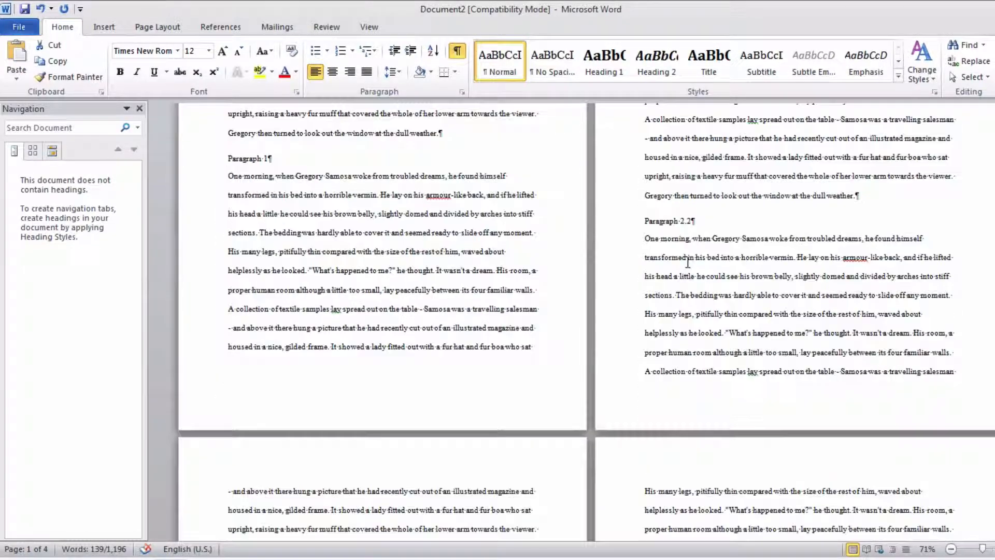
{"action": "scroll", "coordinate": [688, 262], "scroll_direction": "down", "scroll_amount": 6}
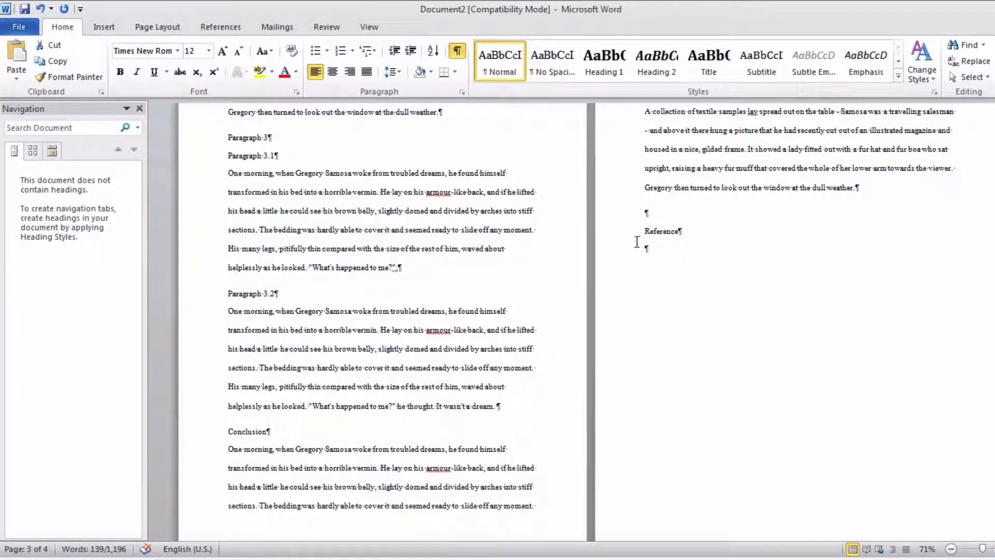
- Switch to Emarketing-references.rtf and copy all the reference entries below the References heading
{"action": "left_click", "coordinate": [172, 559]}
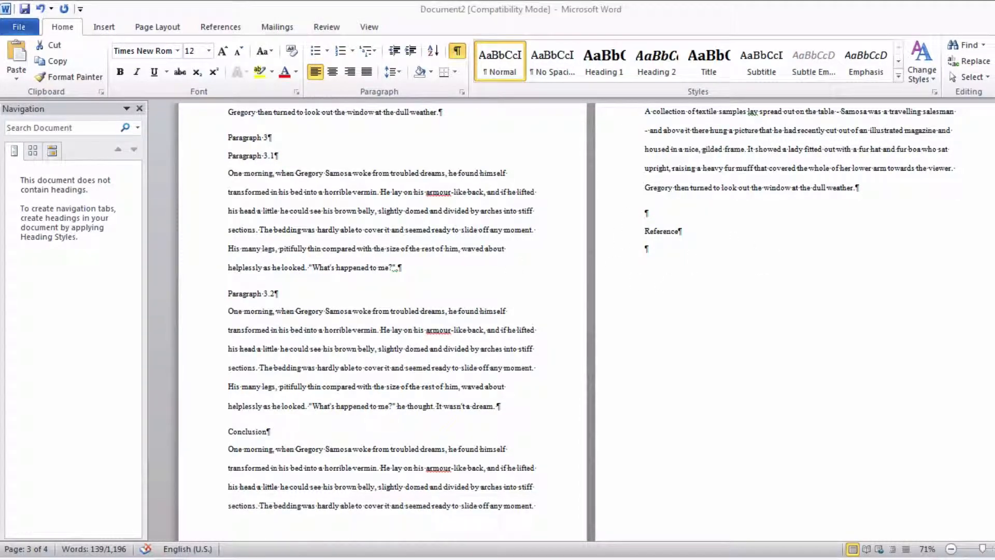
{"action": "left_click", "coordinate": [597, 397]}
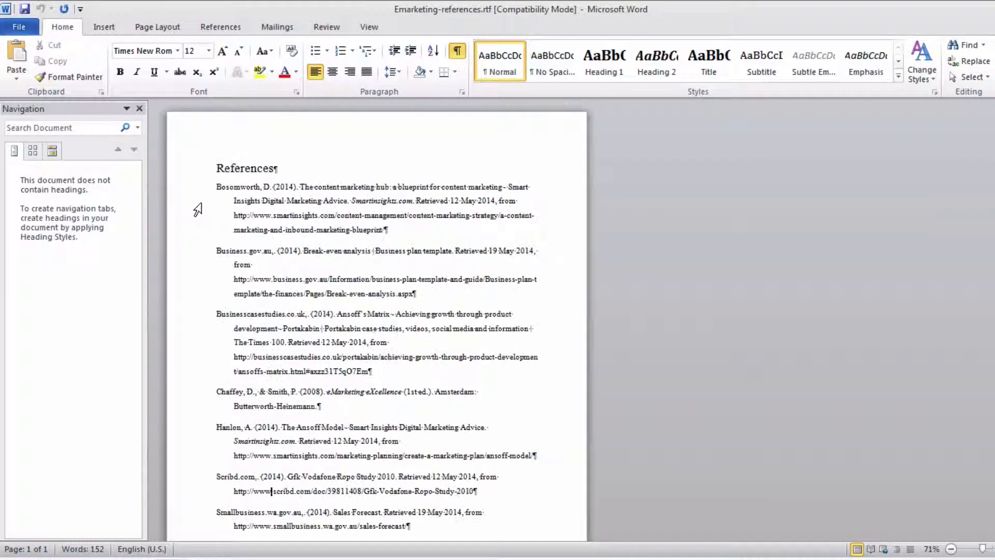
{"action": "left_click", "coordinate": [199, 188]}
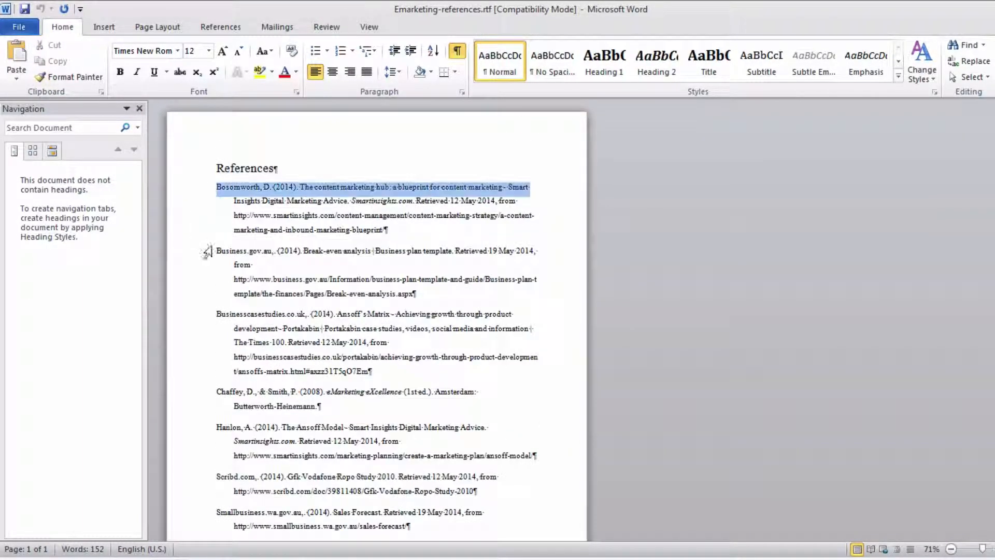
{"action": "left_click_drag", "start_coordinate": [207, 253], "coordinate": [451, 493]}
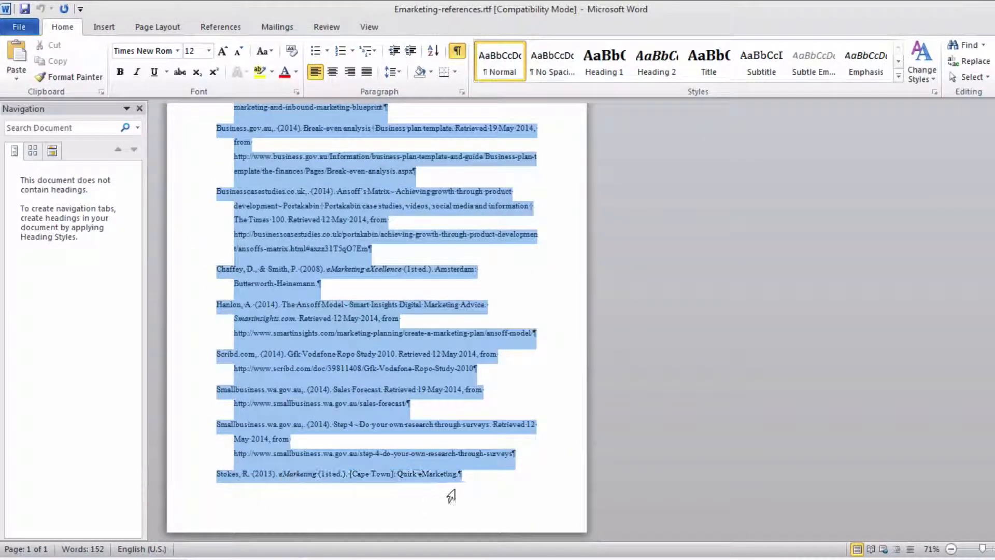
{"action": "right_click", "coordinate": [331, 233]}
{"action": "left_click", "coordinate": [366, 251]}
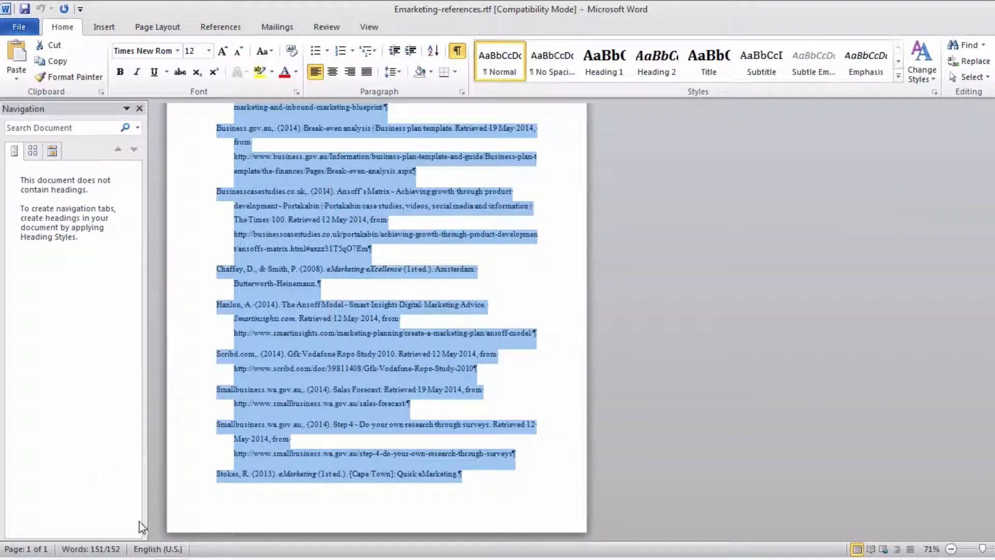
- Return to Document2 and paste the copied entries with their source formatting on the empty line below Reference
{"action": "left_click", "coordinate": [163, 559]}
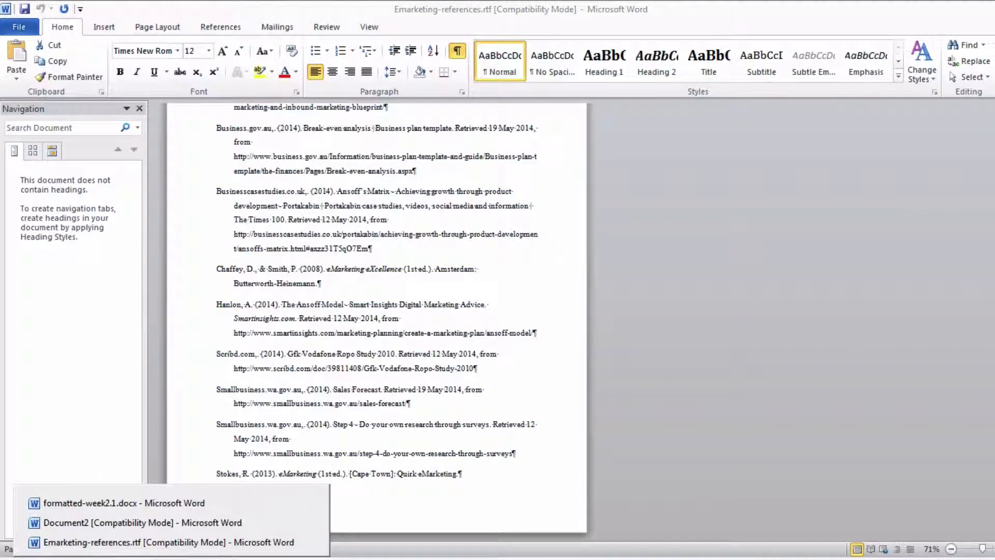
{"action": "left_click", "coordinate": [161, 522]}
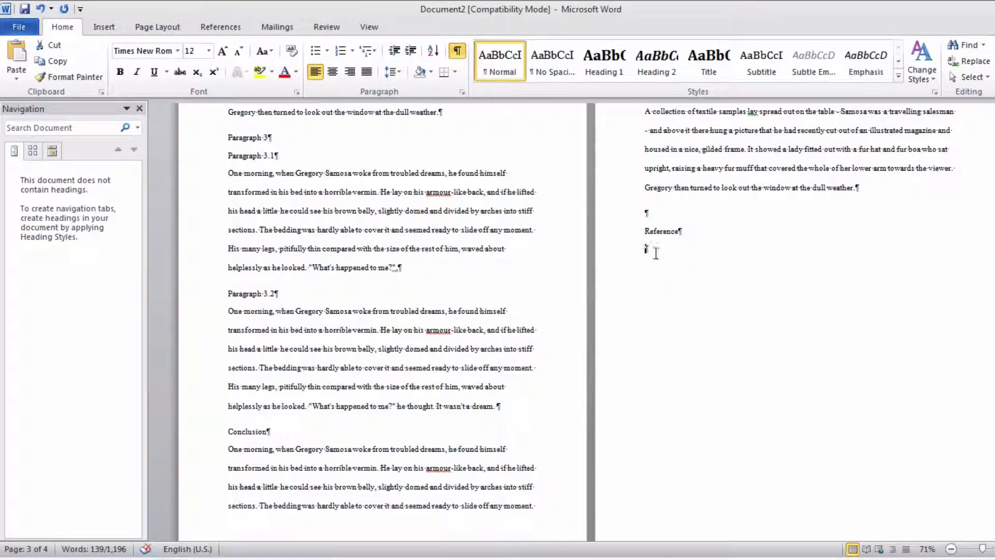
{"action": "right_click", "coordinate": [670, 245]}
{"action": "left_click", "coordinate": [693, 306]}
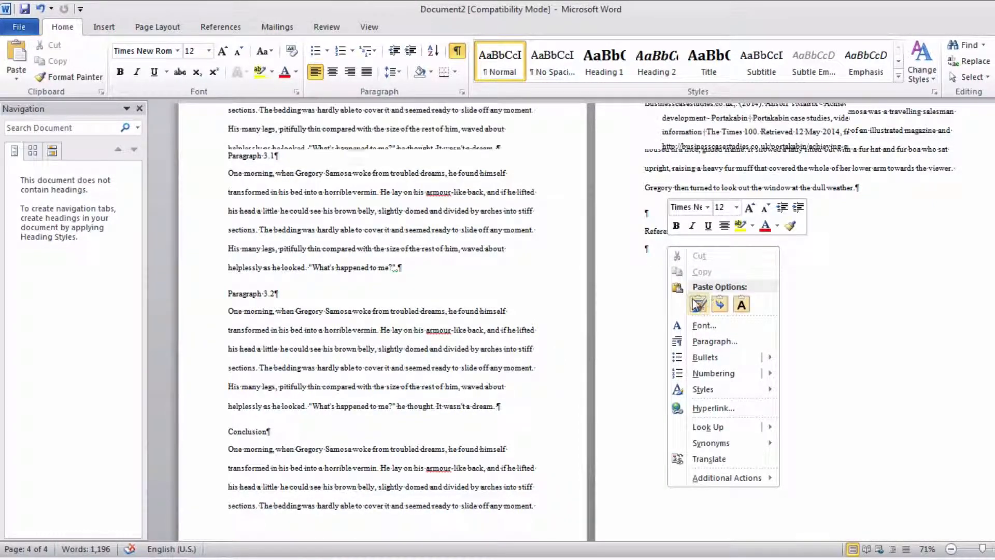
- Go back to the Introduction page, then hide the paragraph marks and show them again
{"action": "scroll", "coordinate": [604, 303], "scroll_direction": "up", "scroll_amount": 3}
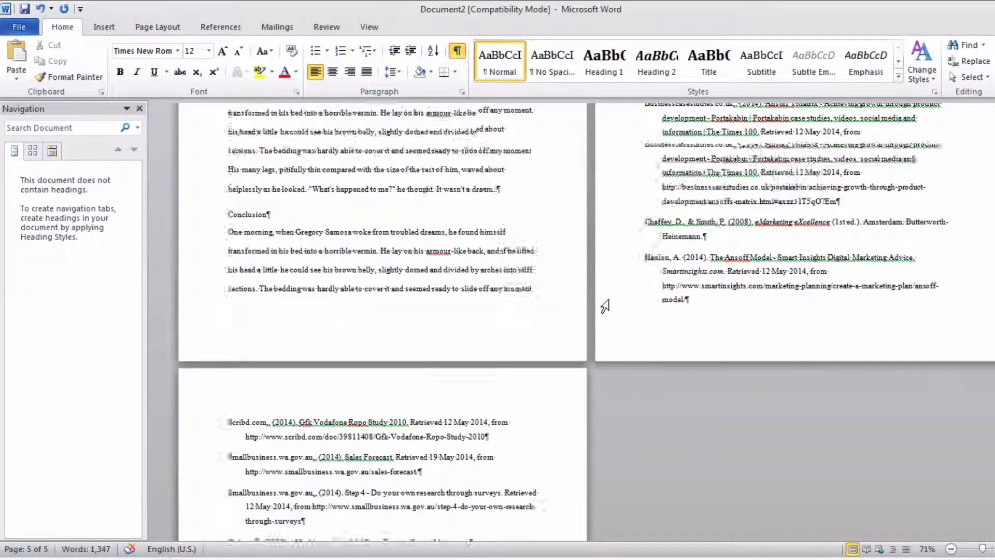
{"action": "scroll", "coordinate": [606, 307], "scroll_direction": "up", "scroll_amount": 10}
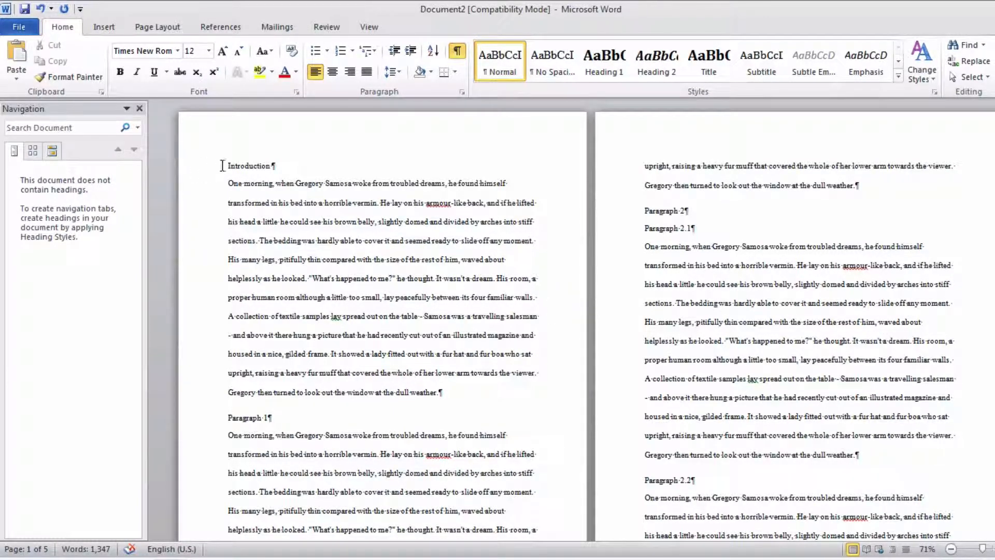
{"action": "left_click", "coordinate": [462, 53]}
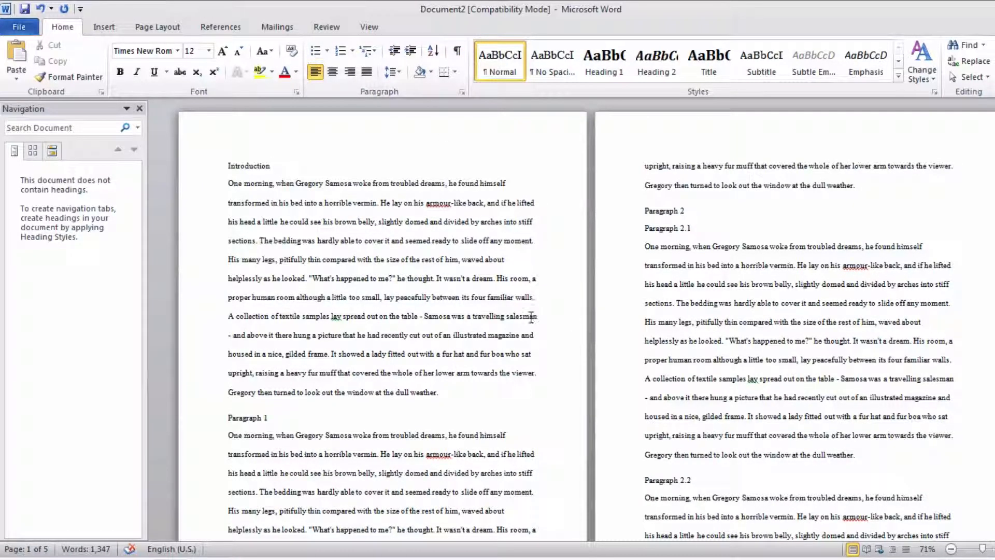
{"action": "left_click", "coordinate": [461, 51]}
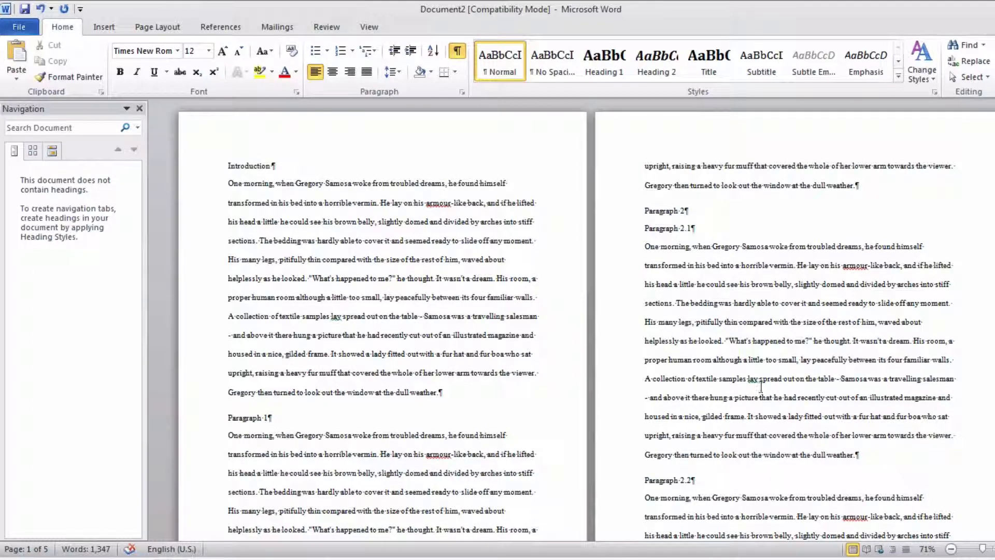
- Enlarge the view to 80% and look through the first pages, from Introduction to Paragraph 2.1
{"action": "left_click_drag", "start_coordinate": [982, 548], "coordinate": [986, 549]}
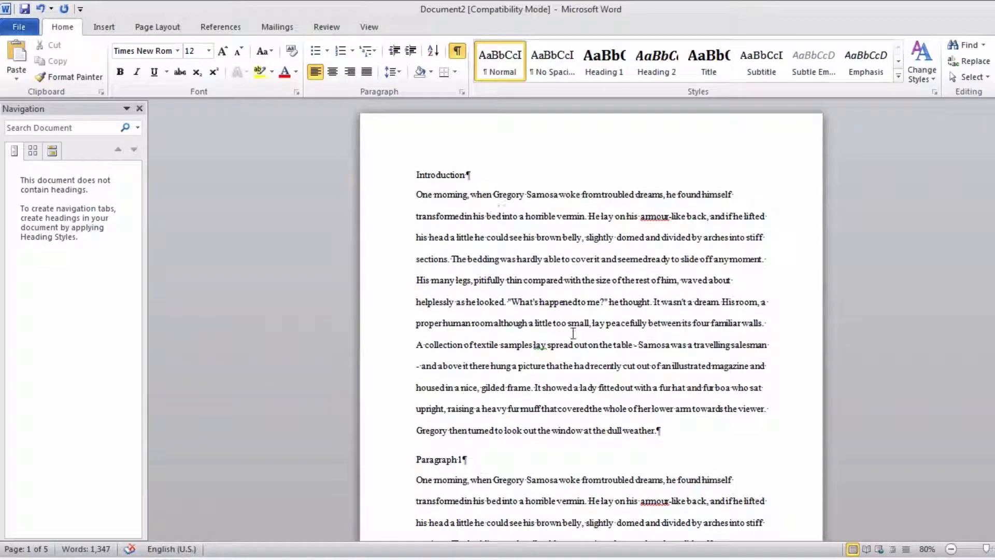
{"action": "scroll", "coordinate": [575, 331], "scroll_direction": "down", "scroll_amount": 2}
{"action": "scroll", "coordinate": [576, 333], "scroll_direction": "down", "scroll_amount": 1}
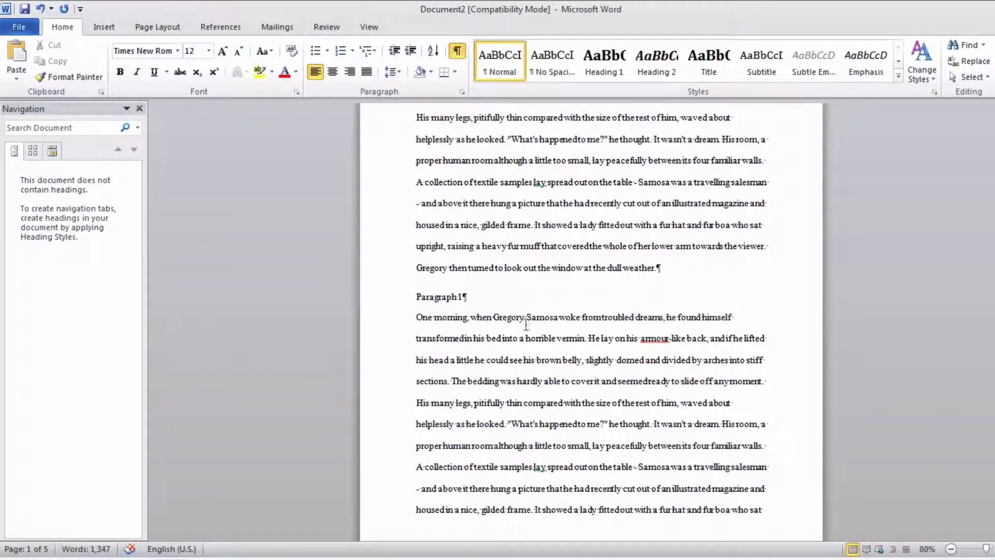
{"action": "scroll", "coordinate": [526, 324], "scroll_direction": "down", "scroll_amount": 5}
{"action": "scroll", "coordinate": [526, 324], "scroll_direction": "down", "scroll_amount": 2}
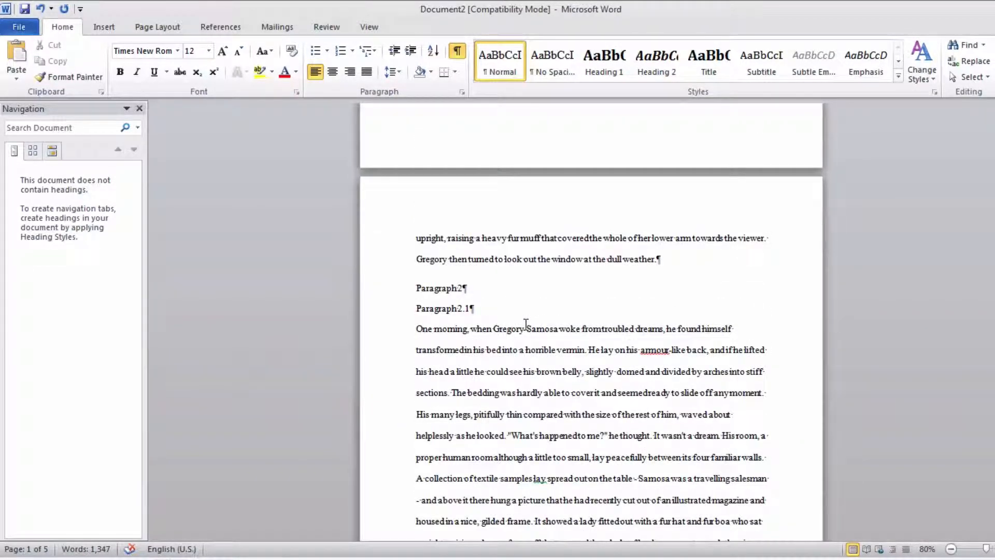
{"action": "scroll", "coordinate": [526, 324], "scroll_direction": "up", "scroll_amount": 6}
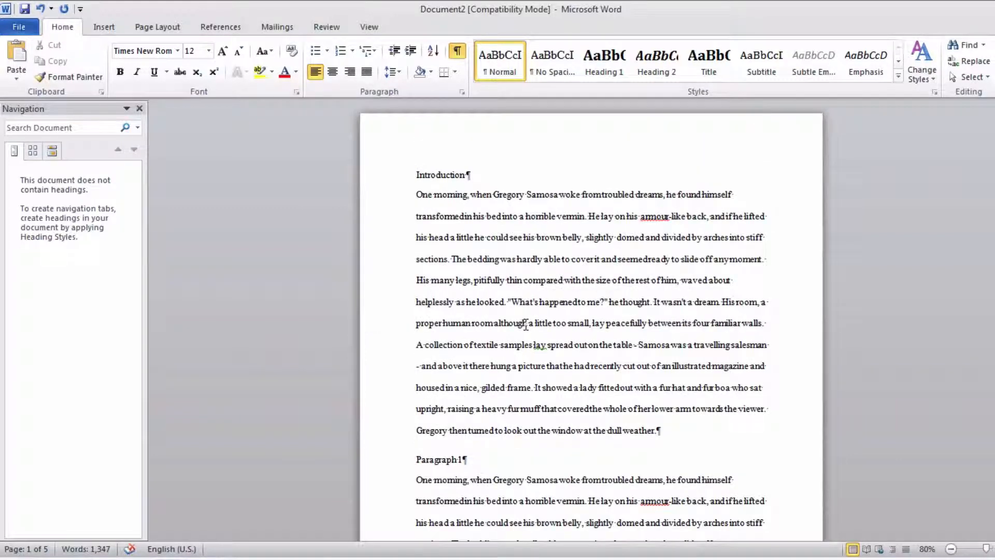
- Insert the Sideline cover page in front of the Introduction and check its company, title and subtitle placeholders
{"action": "left_click", "coordinate": [416, 175]}
{"action": "left_click", "coordinate": [113, 28]}
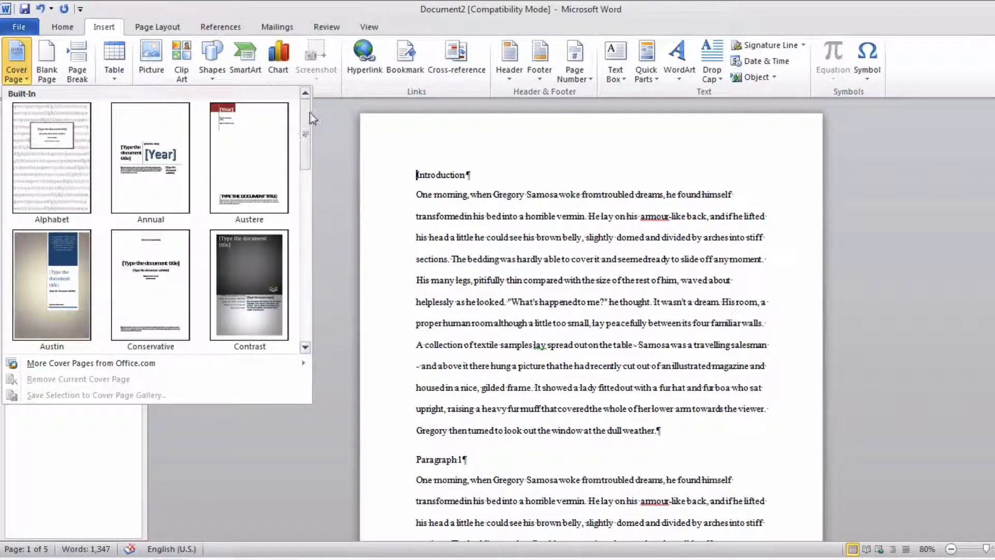
{"action": "left_click_drag", "start_coordinate": [305, 151], "coordinate": [307, 265]}
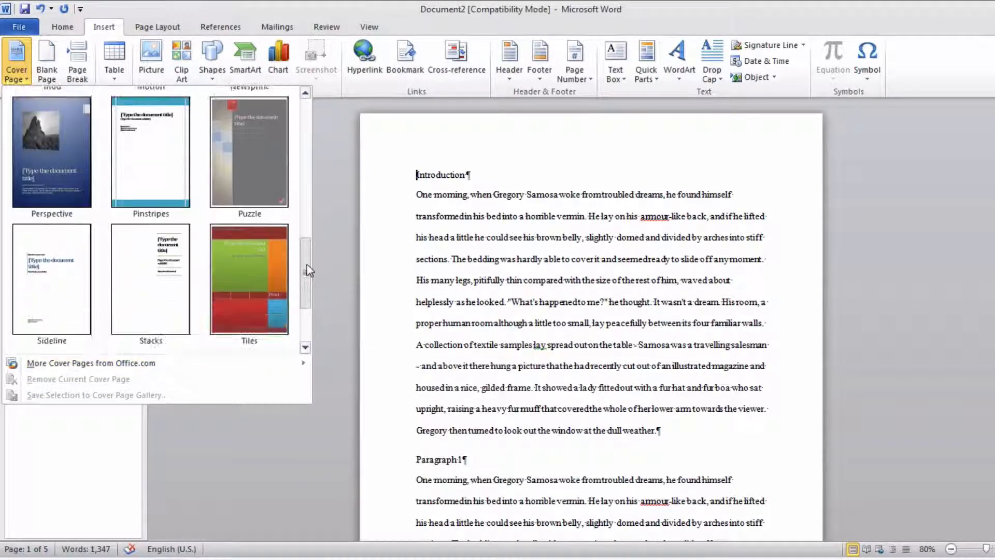
{"action": "left_click", "coordinate": [57, 277]}
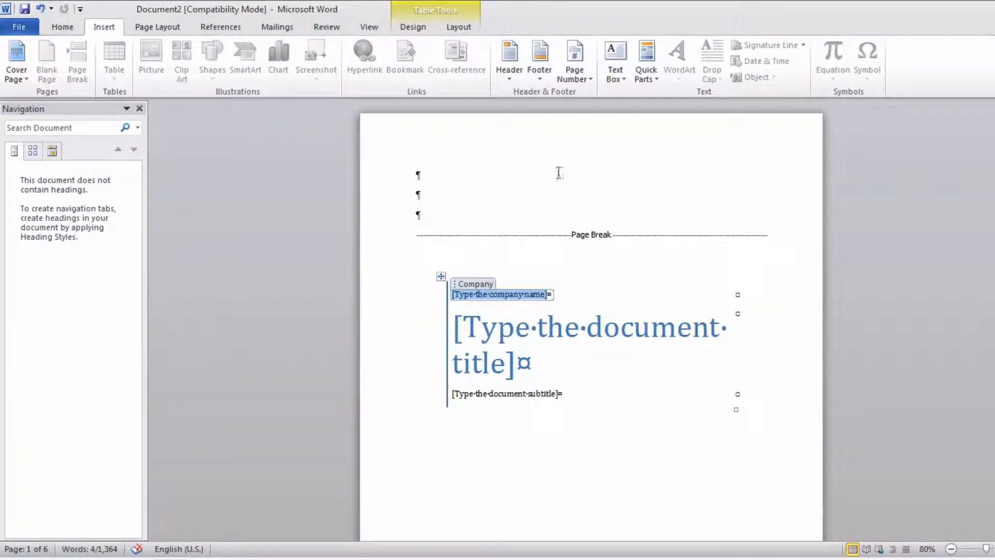
{"action": "scroll", "coordinate": [622, 299], "scroll_direction": "down", "scroll_amount": 1}
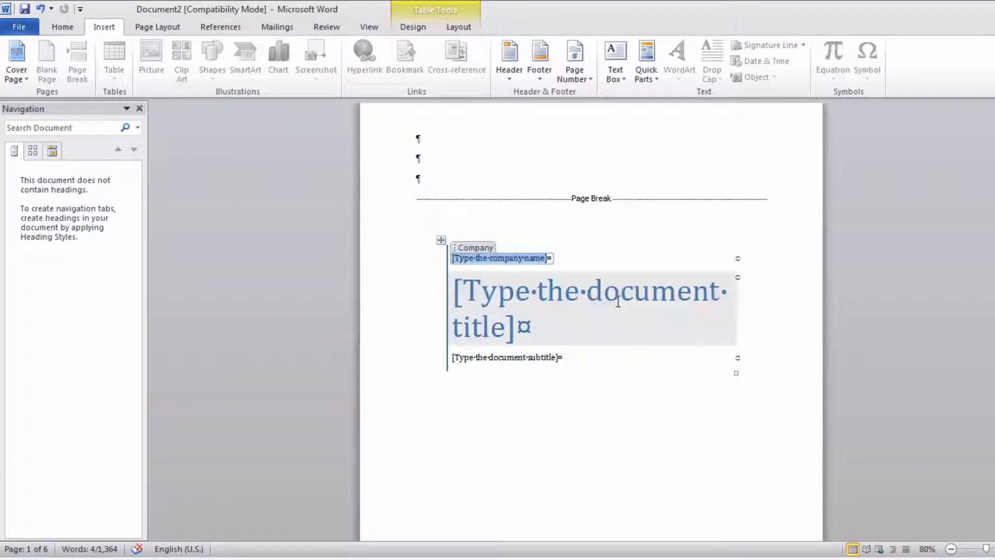
{"action": "scroll", "coordinate": [542, 313], "scroll_direction": "down", "scroll_amount": 2}
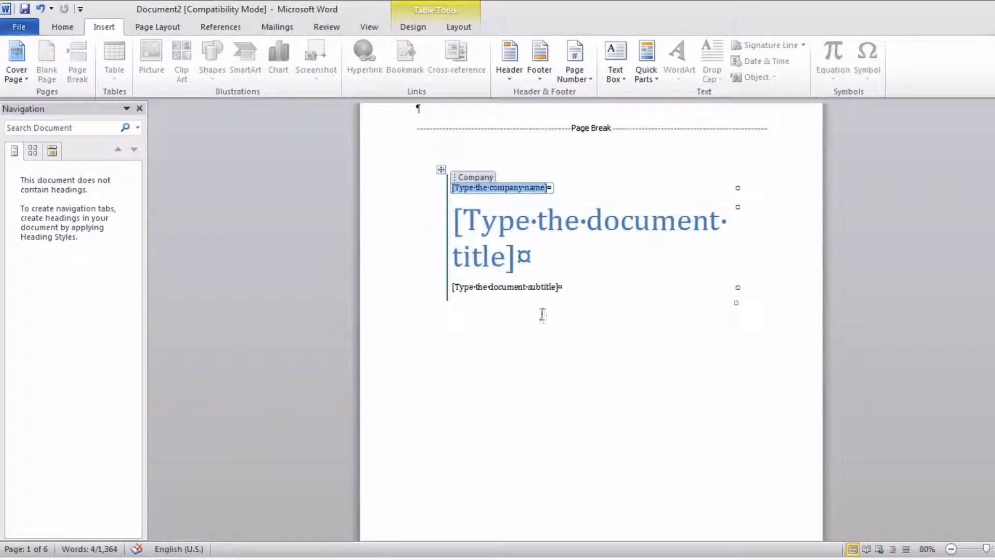
{"action": "scroll", "coordinate": [544, 324], "scroll_direction": "up", "scroll_amount": 3}
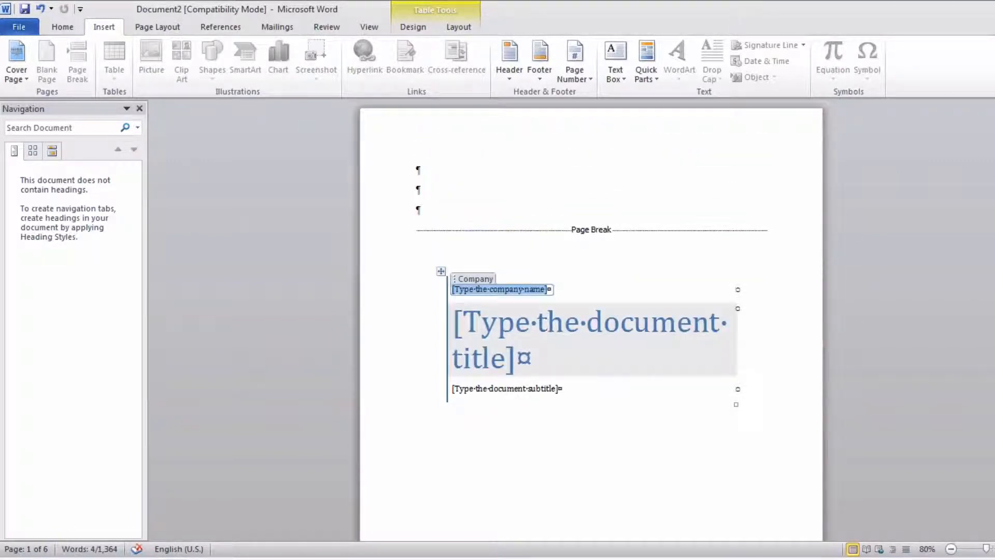
{"action": "left_click", "coordinate": [558, 196]}
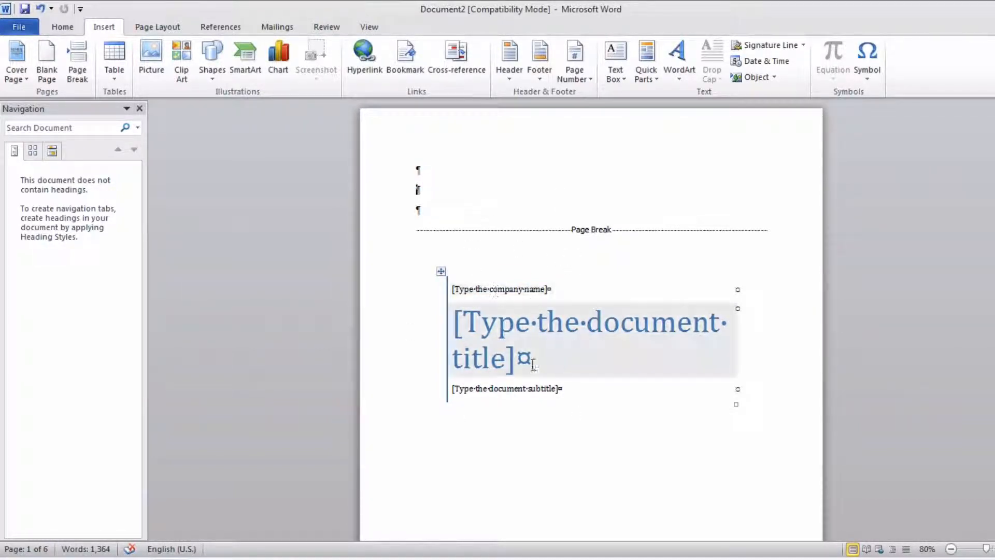
- Insert an Automatic Table 1 table of contents directly before the Introduction line
{"action": "scroll", "coordinate": [536, 358], "scroll_direction": "down", "scroll_amount": 4}
{"action": "scroll", "coordinate": [535, 363], "scroll_direction": "down", "scroll_amount": 6}
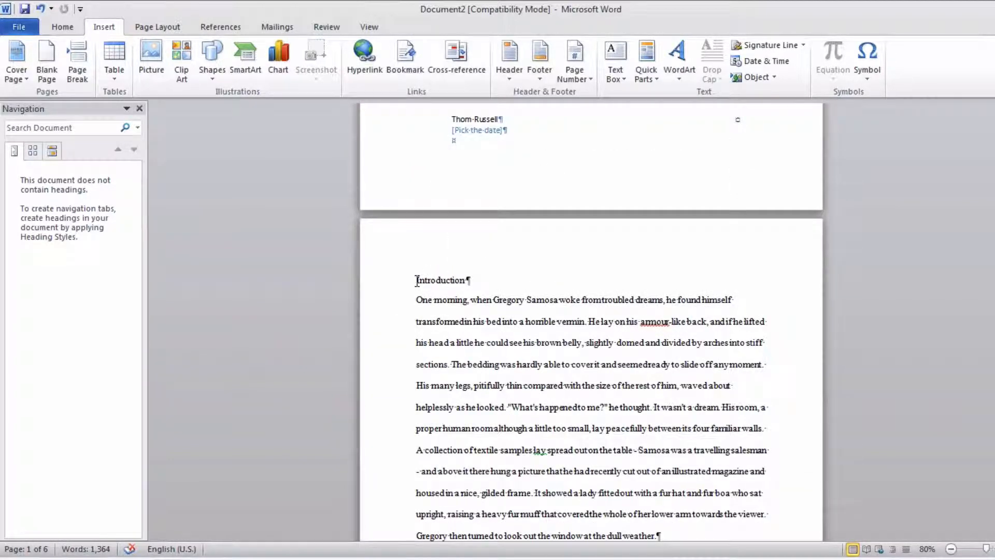
{"action": "left_click", "coordinate": [417, 281]}
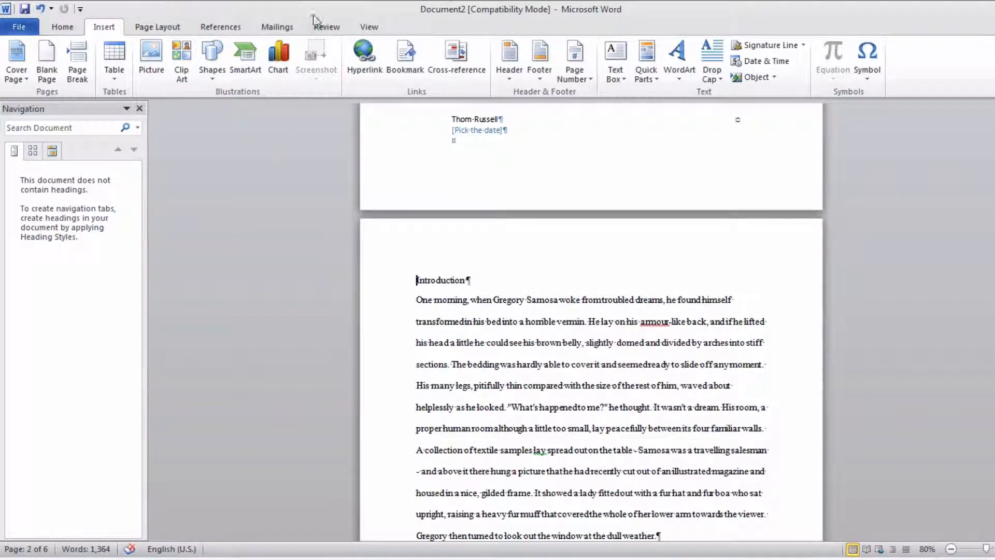
{"action": "left_click", "coordinate": [219, 31]}
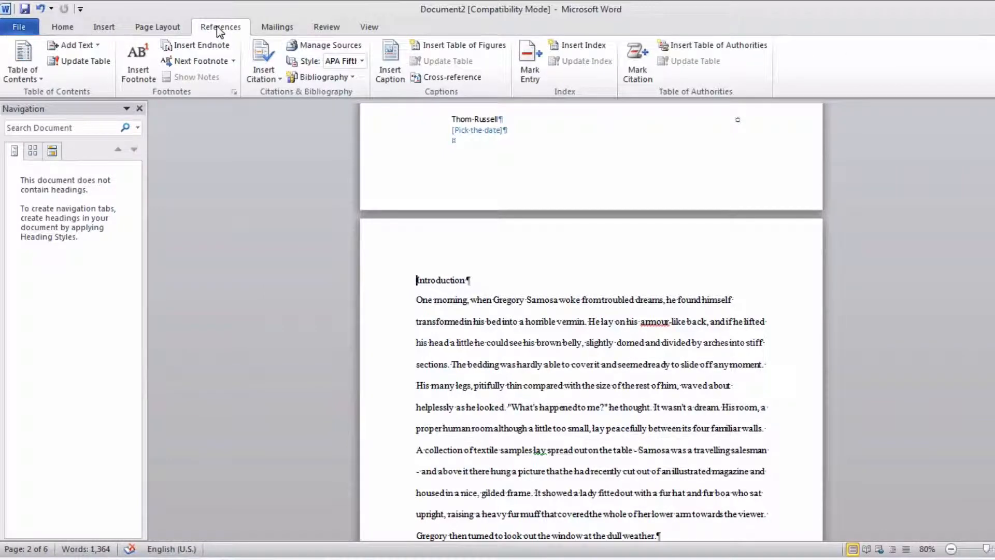
{"action": "left_click", "coordinate": [36, 66]}
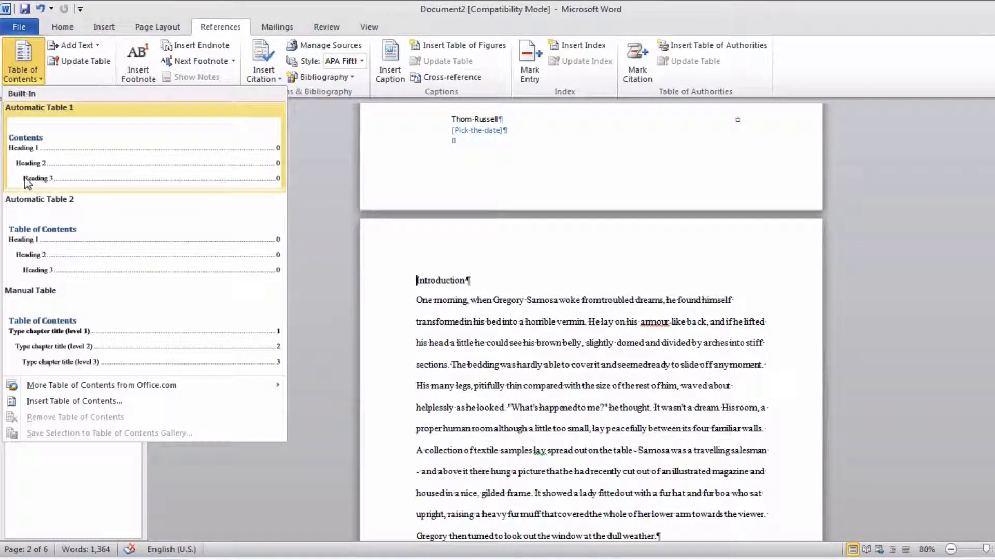
{"action": "left_click", "coordinate": [92, 164]}
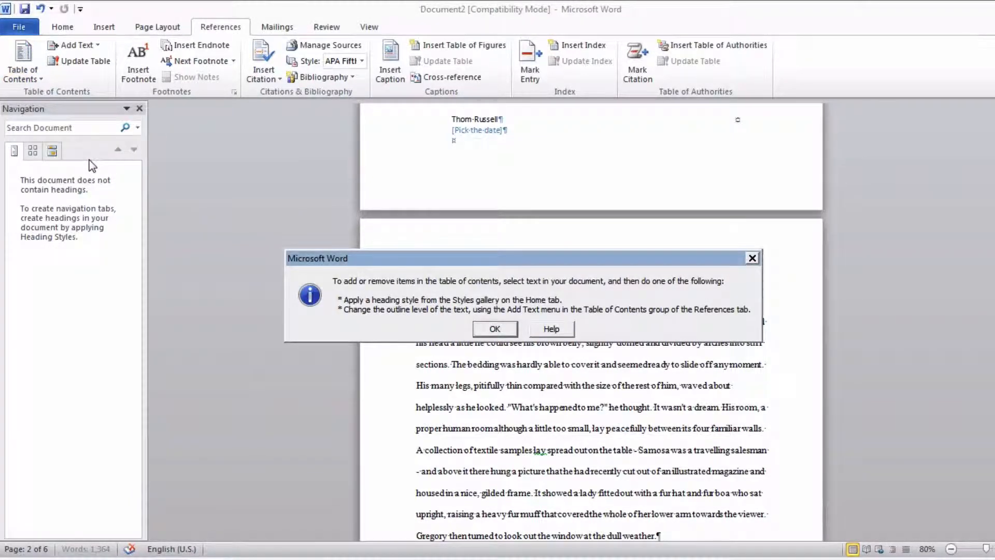
{"action": "left_click", "coordinate": [494, 330]}
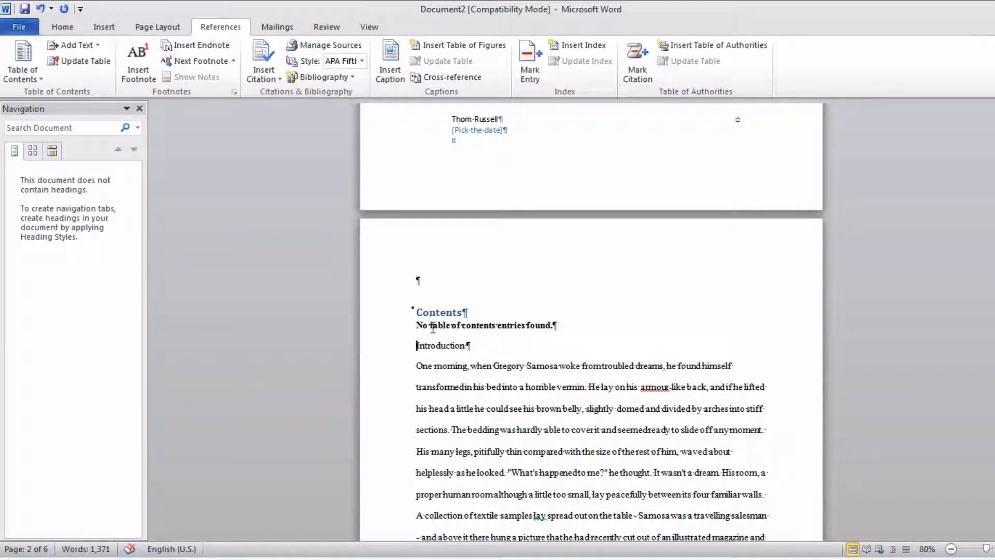
- Insert a page break between the table of contents and the Introduction
{"action": "left_click", "coordinate": [103, 27]}
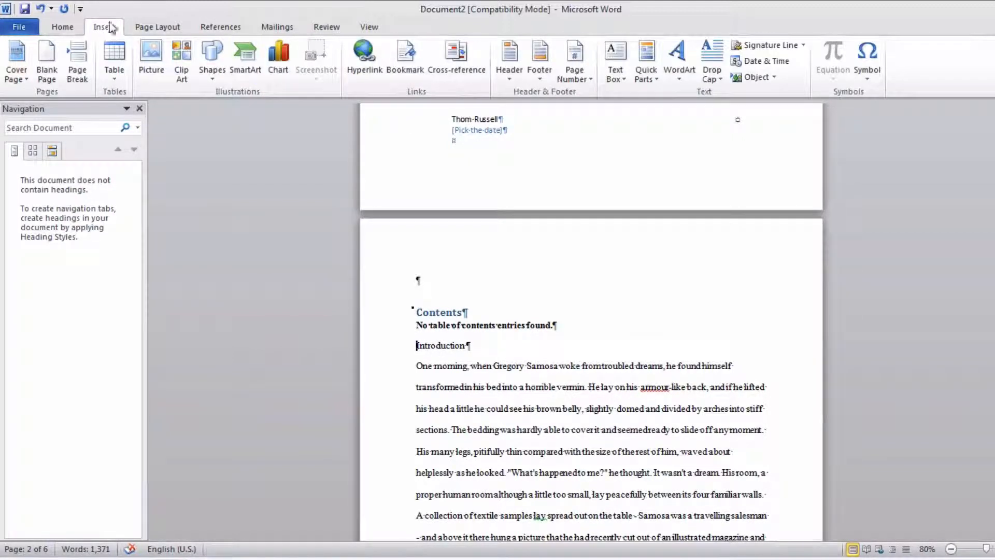
{"action": "left_click", "coordinate": [80, 73]}
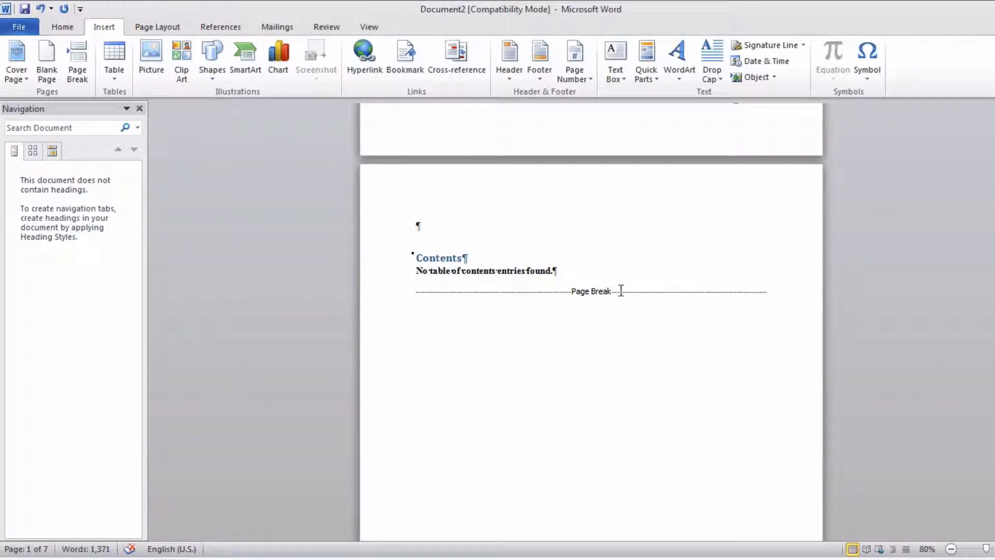
{"action": "scroll", "coordinate": [621, 290], "scroll_direction": "up", "scroll_amount": 10}
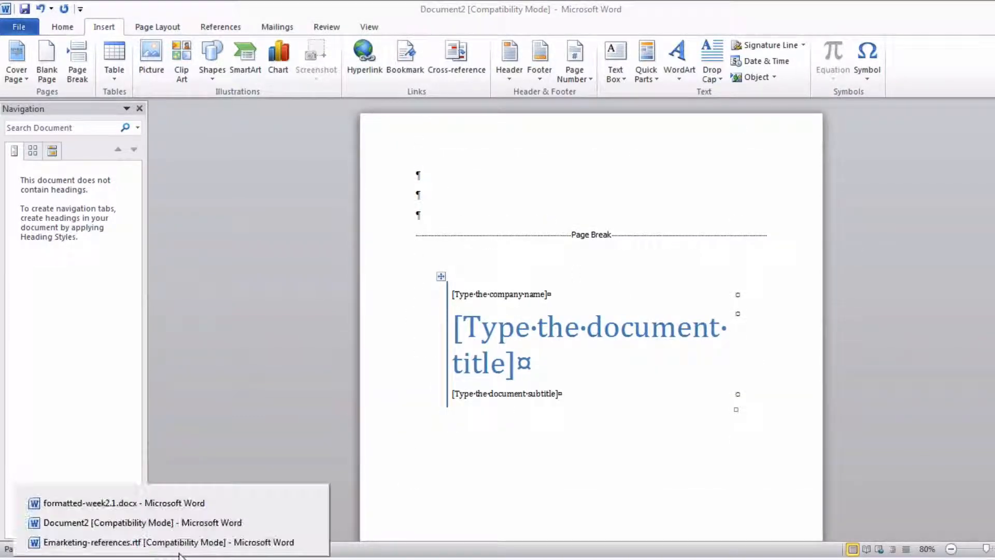
- Switch to formatted-week2.1.docx and review the sample report's cover page, contents, section headings and references
{"action": "left_click", "coordinate": [180, 506]}
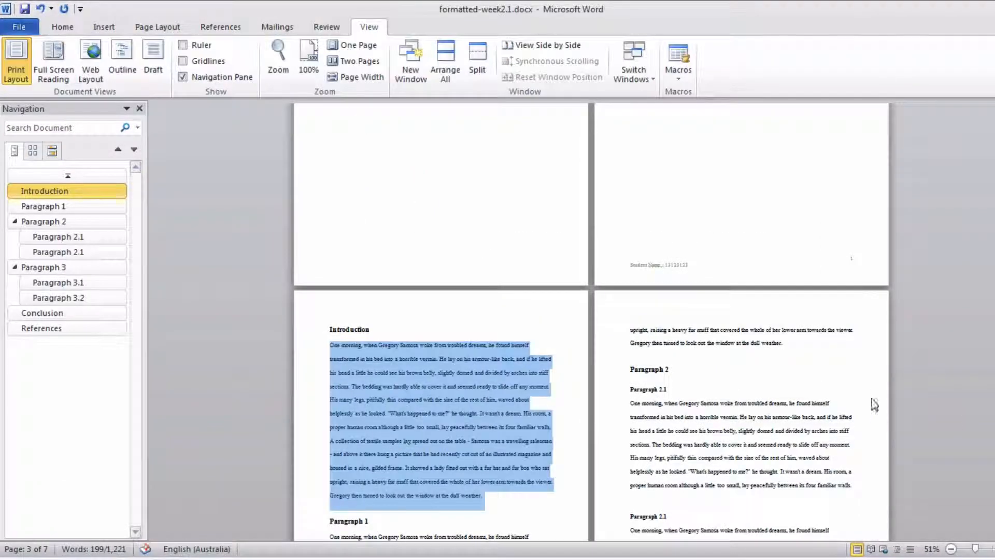
{"action": "scroll", "coordinate": [873, 395], "scroll_direction": "up", "scroll_amount": 5}
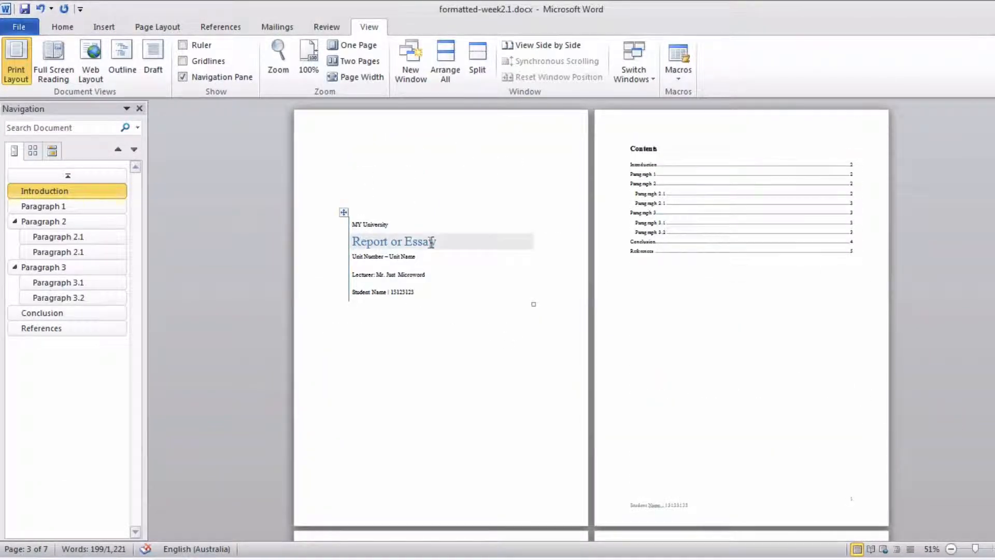
{"action": "scroll", "coordinate": [797, 313], "scroll_direction": "down", "scroll_amount": 3}
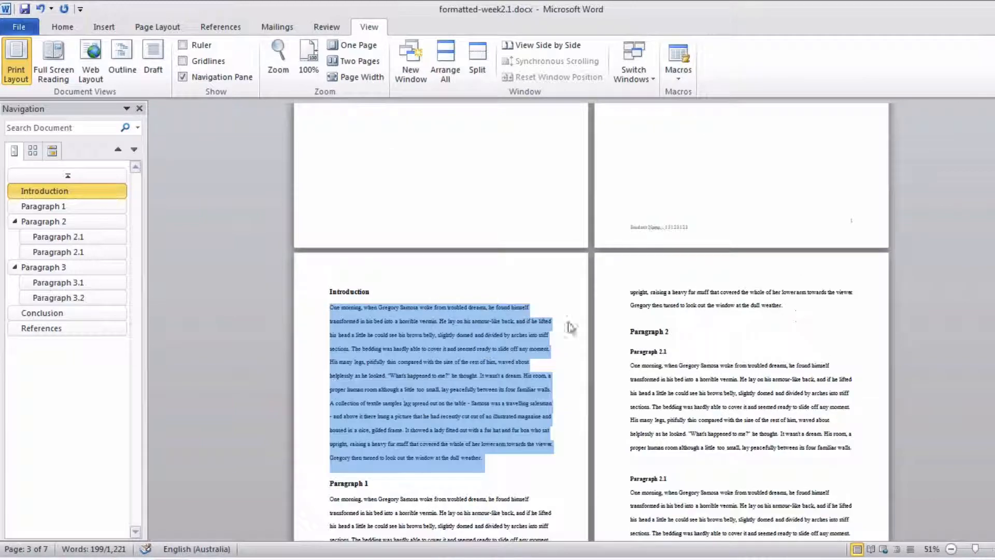
{"action": "scroll", "coordinate": [570, 326], "scroll_direction": "down", "scroll_amount": 5}
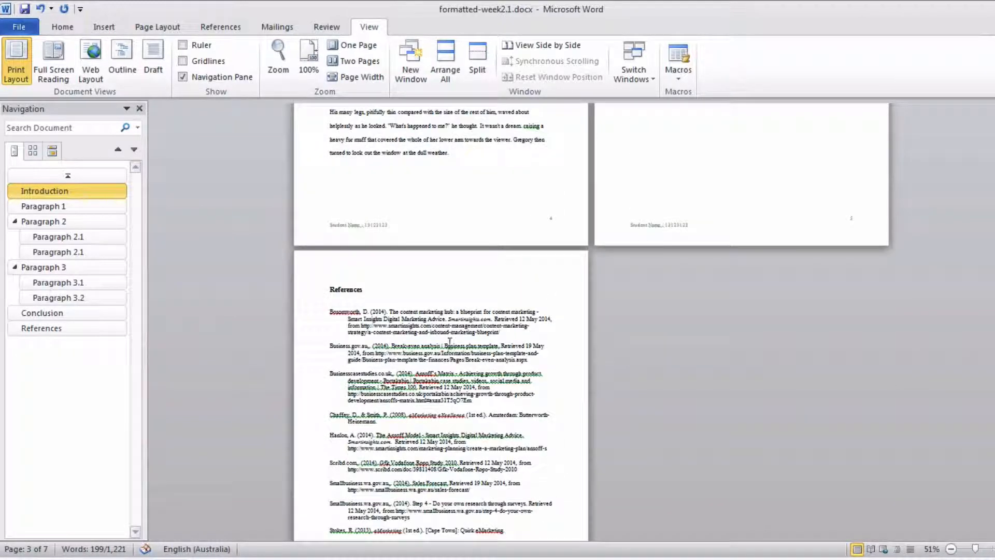
- Switch to Document2 and display it two pages at a time
{"action": "left_click", "coordinate": [171, 559]}
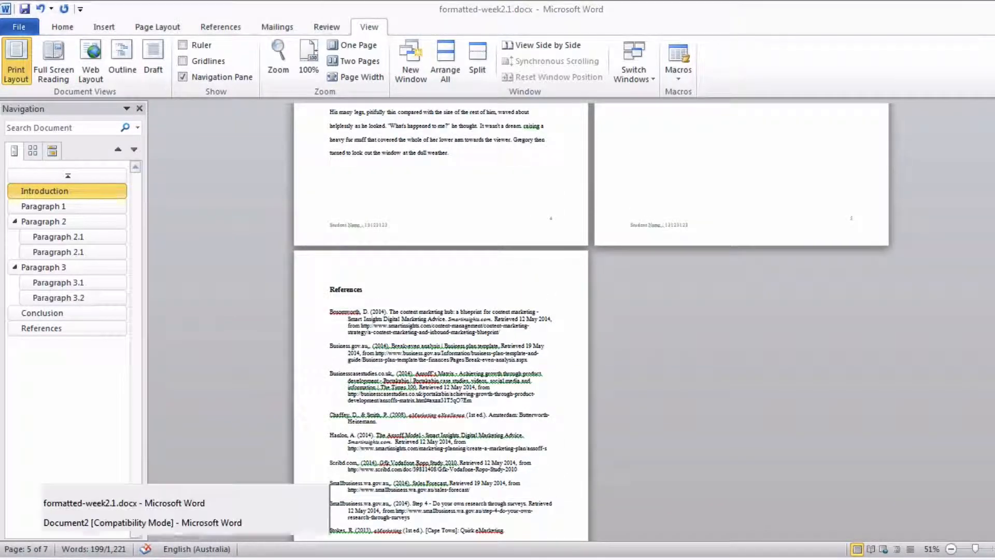
{"action": "left_click", "coordinate": [167, 530]}
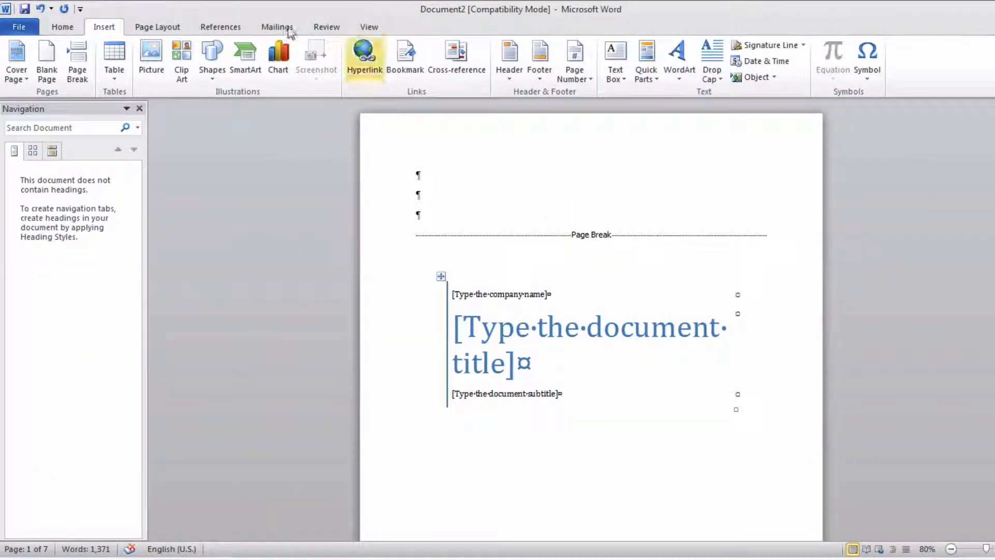
{"action": "left_click", "coordinate": [336, 27]}
{"action": "left_click", "coordinate": [367, 29]}
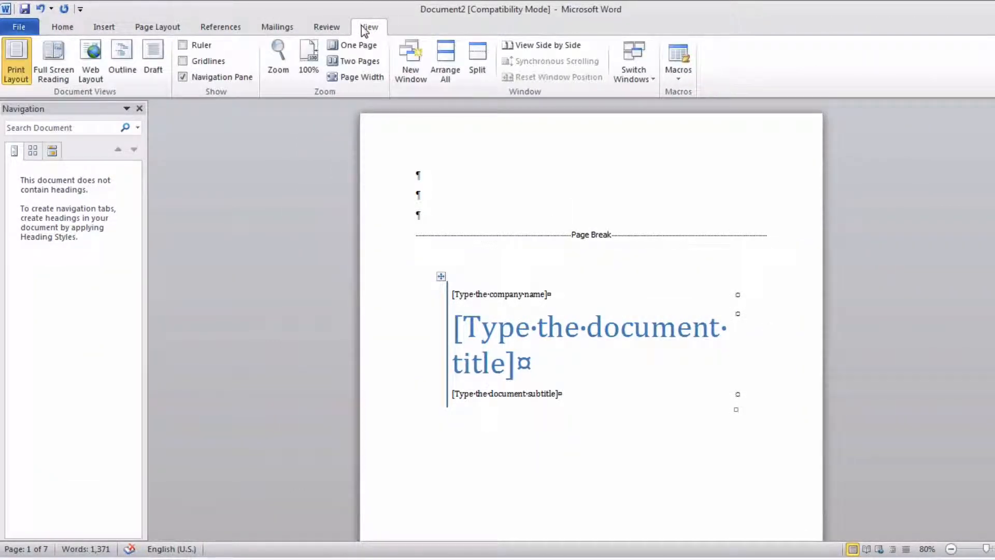
{"action": "left_click", "coordinate": [357, 61]}
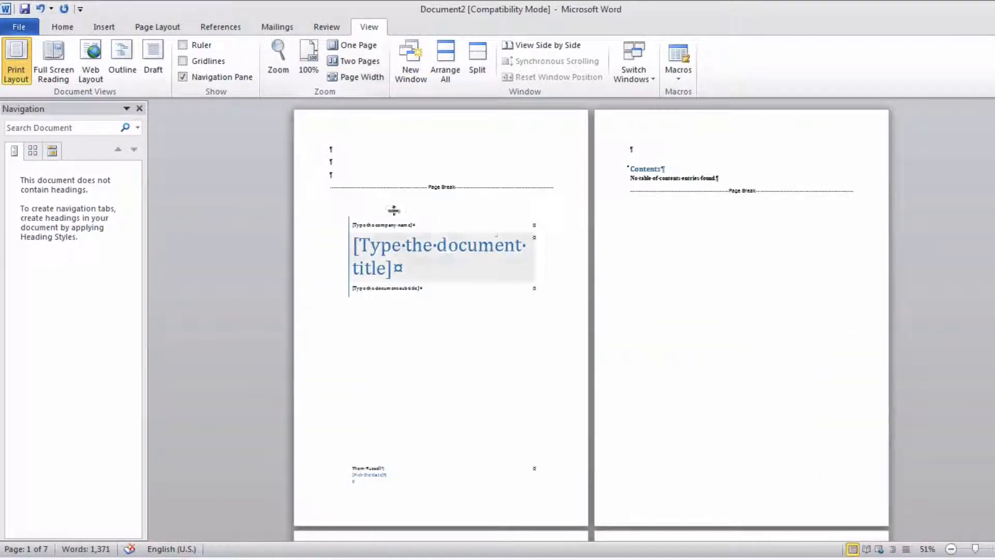
- Insert a page break directly before the Reference line so the reference list starts on its own page
{"action": "scroll", "coordinate": [708, 252], "scroll_direction": "down", "scroll_amount": 15}
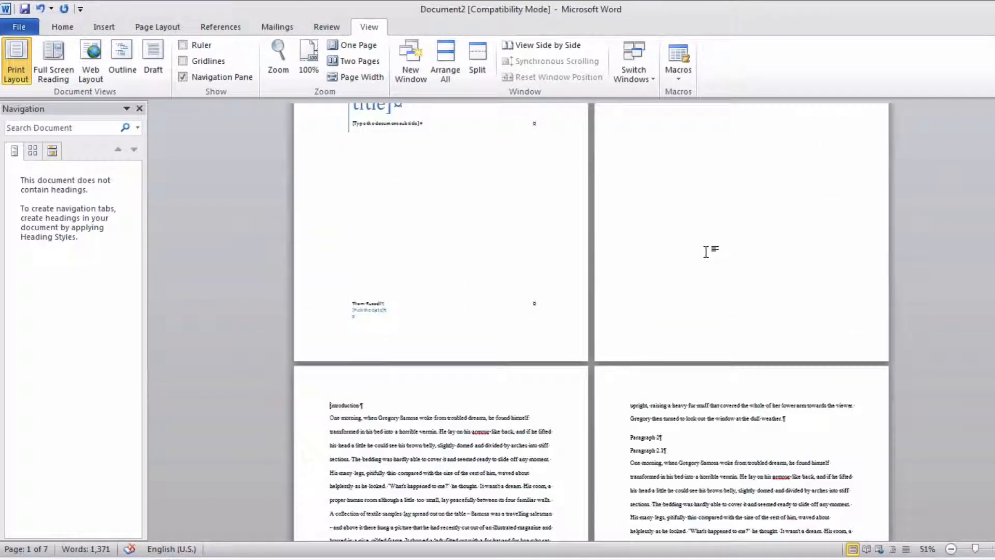
{"action": "scroll", "coordinate": [708, 252], "scroll_direction": "down", "scroll_amount": 10}
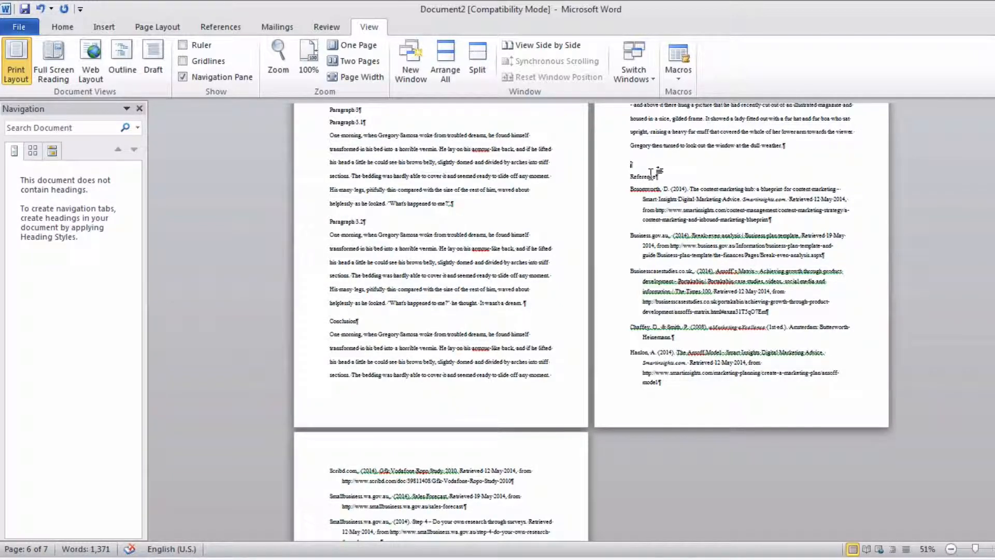
{"action": "left_click", "coordinate": [629, 179]}
{"action": "scroll", "coordinate": [629, 179], "scroll_direction": "up", "scroll_amount": 3}
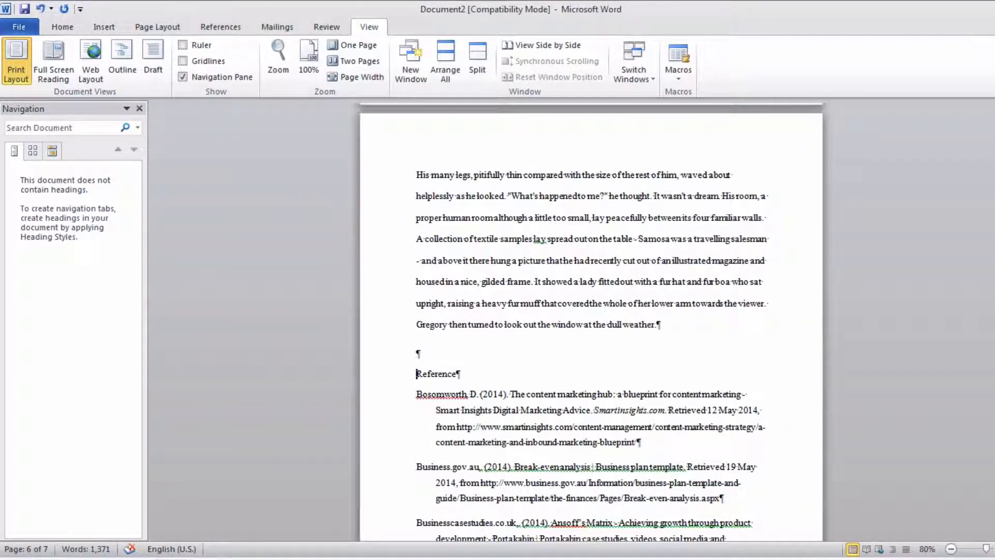
{"action": "scroll", "coordinate": [629, 179], "scroll_direction": "up", "scroll_amount": 1}
{"action": "left_click", "coordinate": [103, 29]}
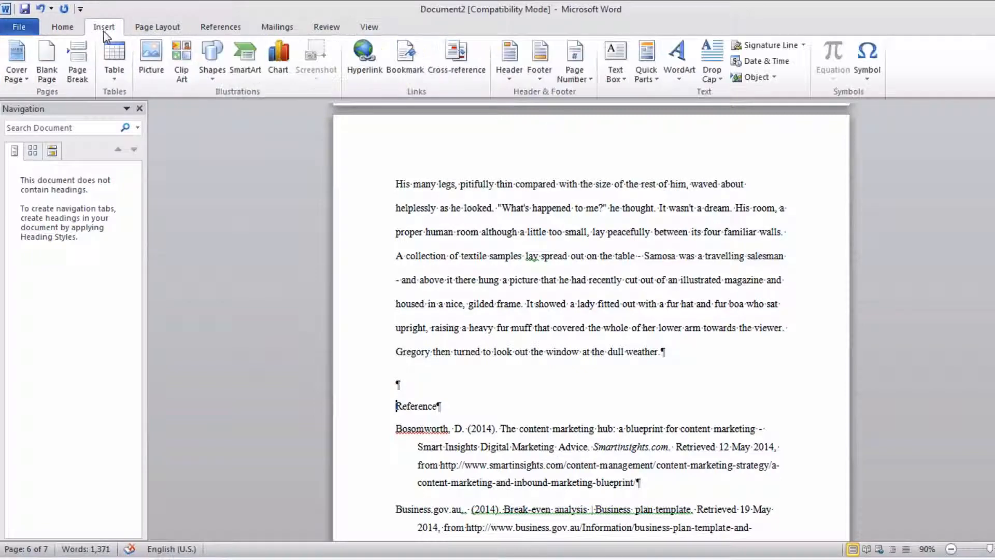
{"action": "left_click", "coordinate": [77, 65]}
{"action": "scroll", "coordinate": [726, 298], "scroll_direction": "down", "scroll_amount": 10}
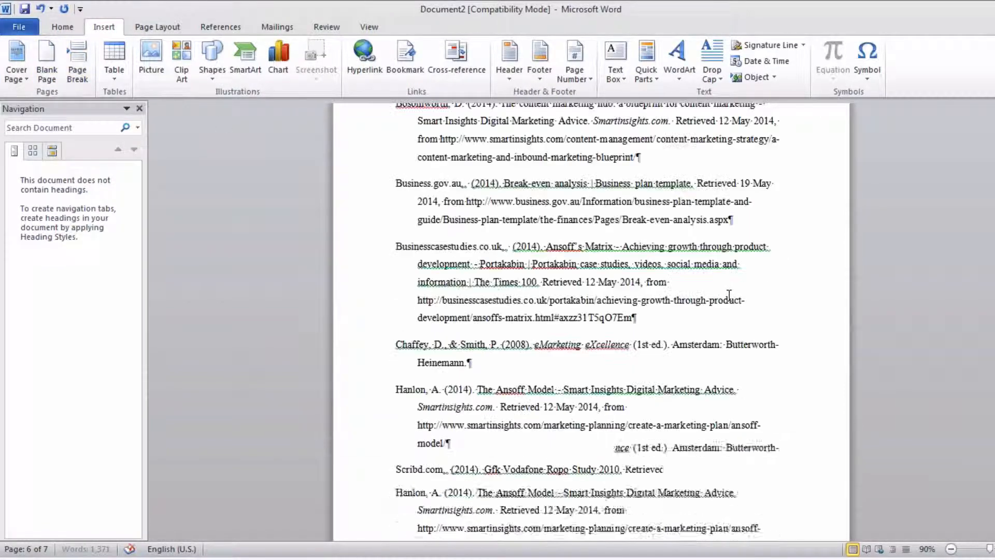
{"action": "scroll", "coordinate": [729, 294], "scroll_direction": "up", "scroll_amount": 10}
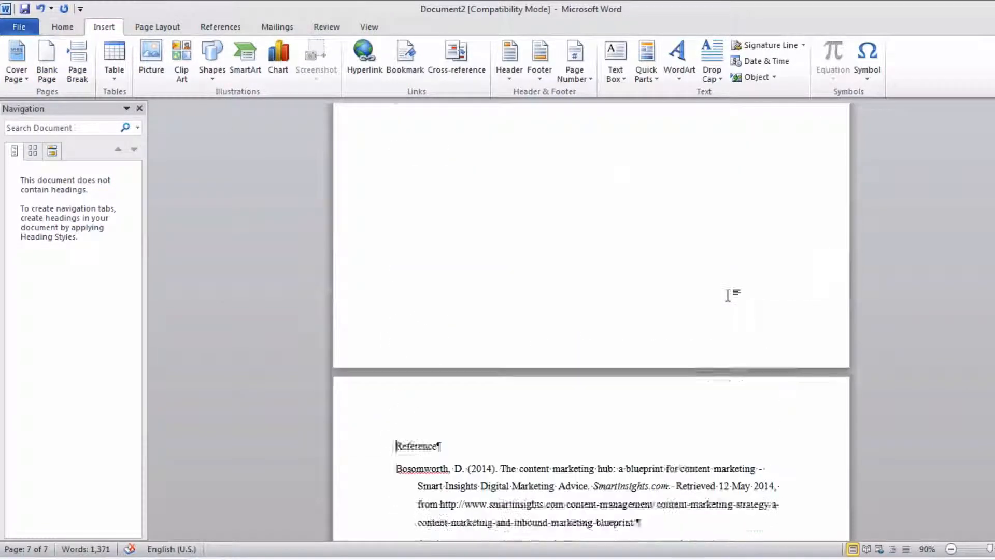
- Apply the Heading 1 style to the Introduction line
{"action": "scroll", "coordinate": [729, 294], "scroll_direction": "up", "scroll_amount": 15}
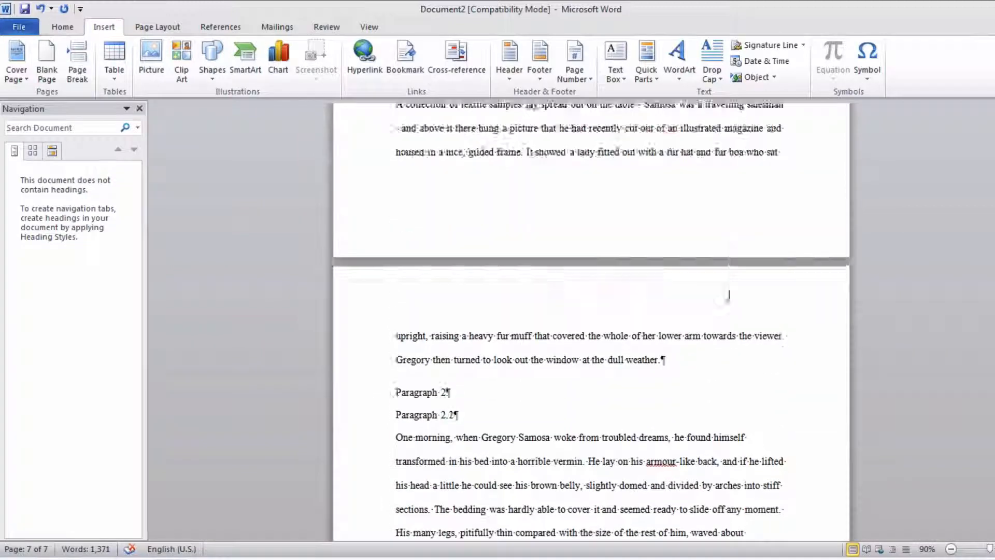
{"action": "scroll", "coordinate": [729, 295], "scroll_direction": "up", "scroll_amount": 15}
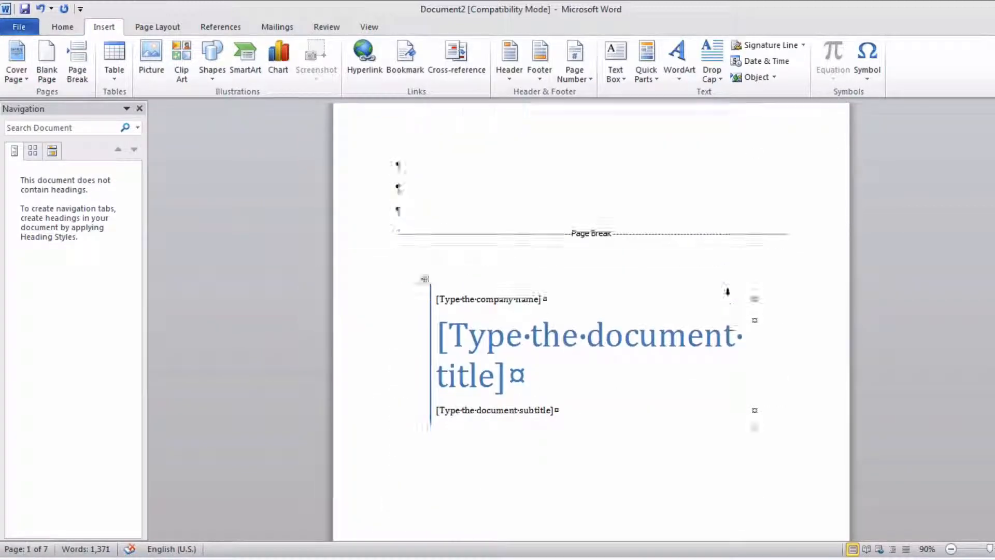
{"action": "scroll", "coordinate": [729, 295], "scroll_direction": "down", "scroll_amount": 5}
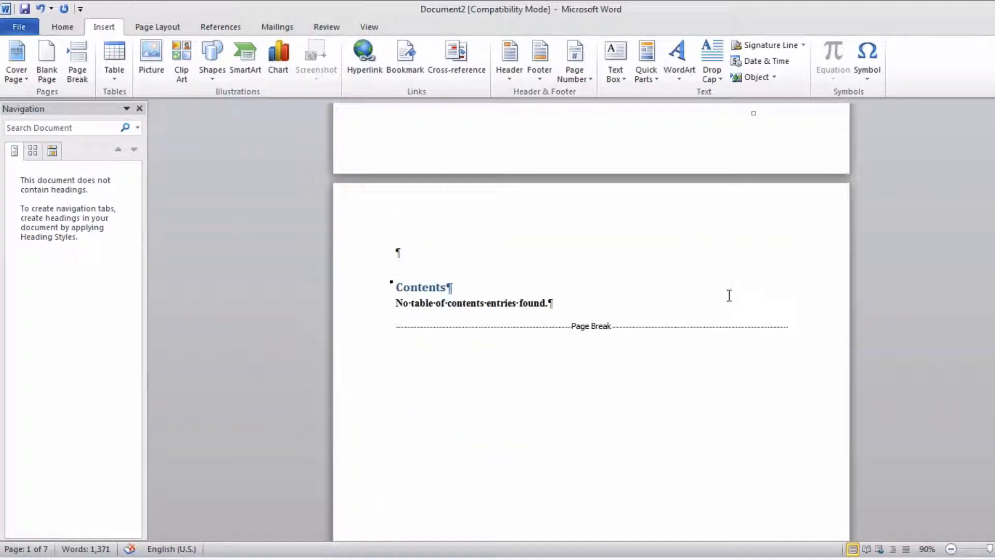
{"action": "scroll", "coordinate": [729, 295], "scroll_direction": "down", "scroll_amount": 20}
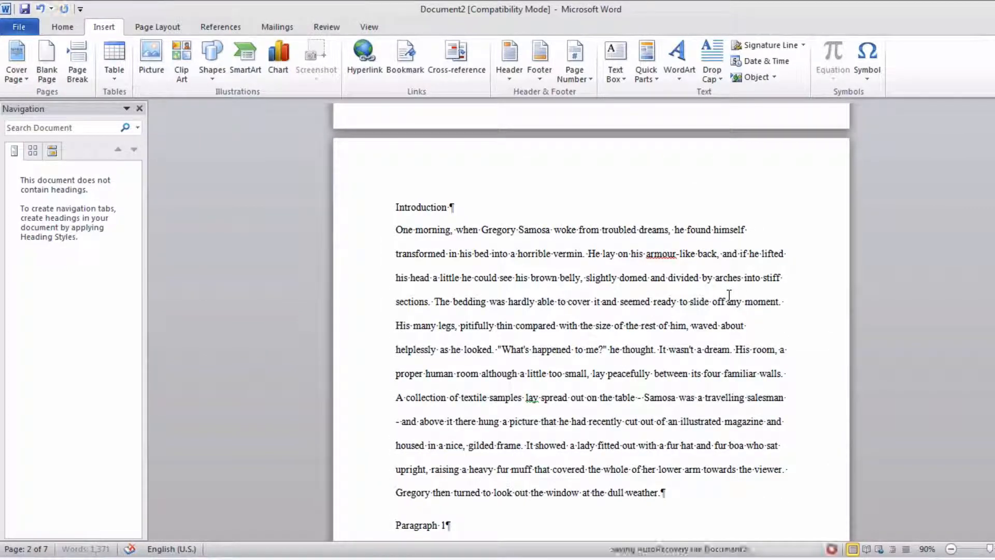
{"action": "scroll", "coordinate": [729, 295], "scroll_direction": "down", "scroll_amount": 1}
{"action": "left_click", "coordinate": [64, 27]}
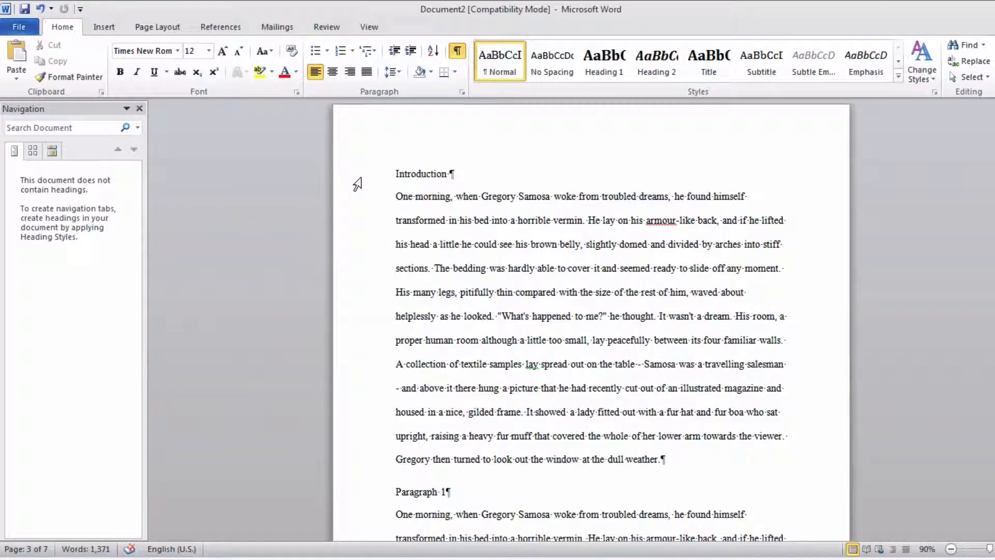
{"action": "left_click", "coordinate": [361, 179]}
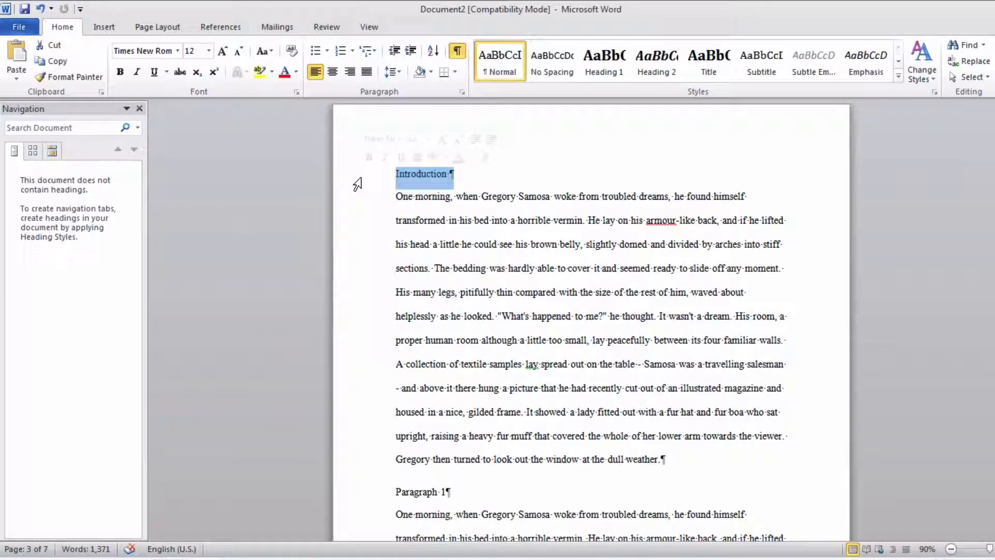
{"action": "left_click", "coordinate": [605, 60]}
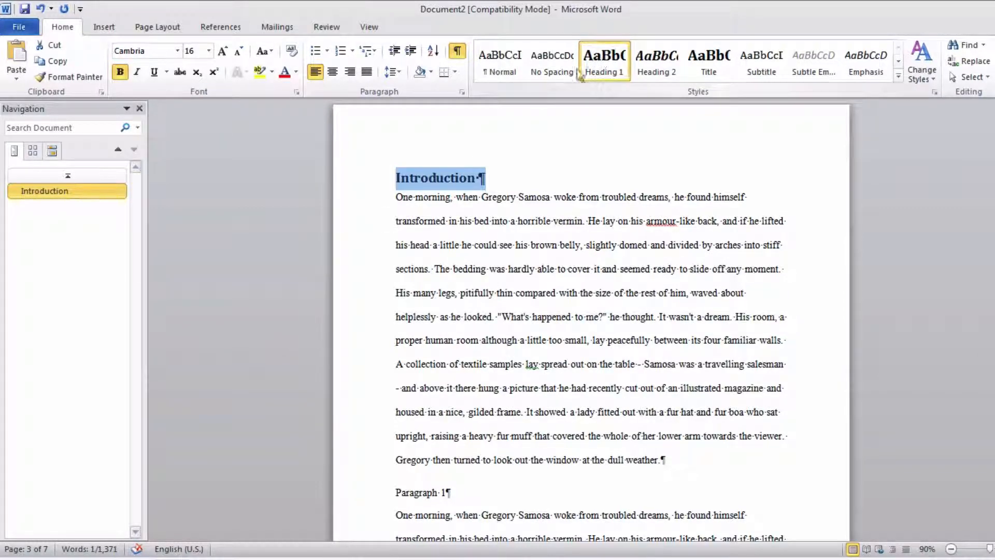
- Set the Introduction heading's font to Times New Roman at 14 pt
{"action": "left_click", "coordinate": [148, 52]}
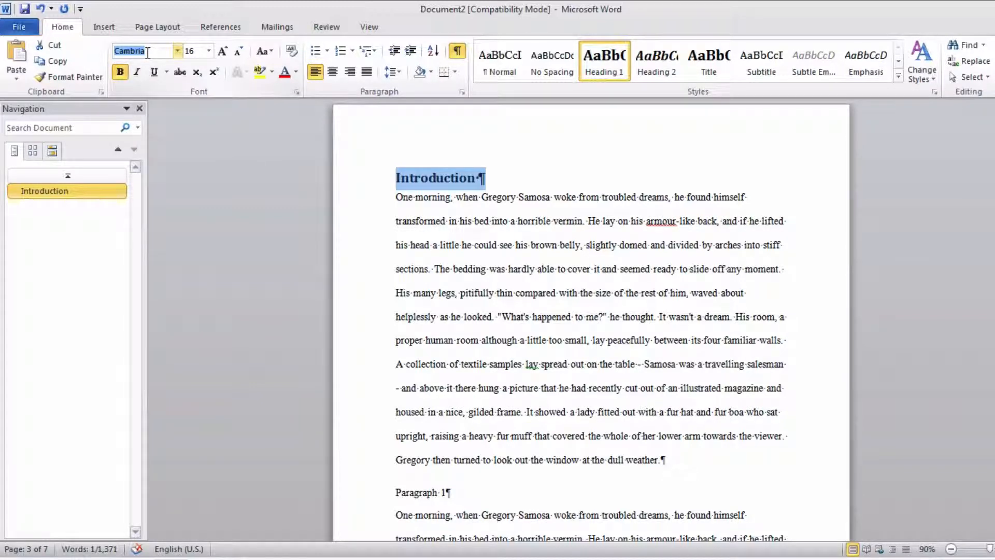
{"action": "type", "text": "Times New Roman"}
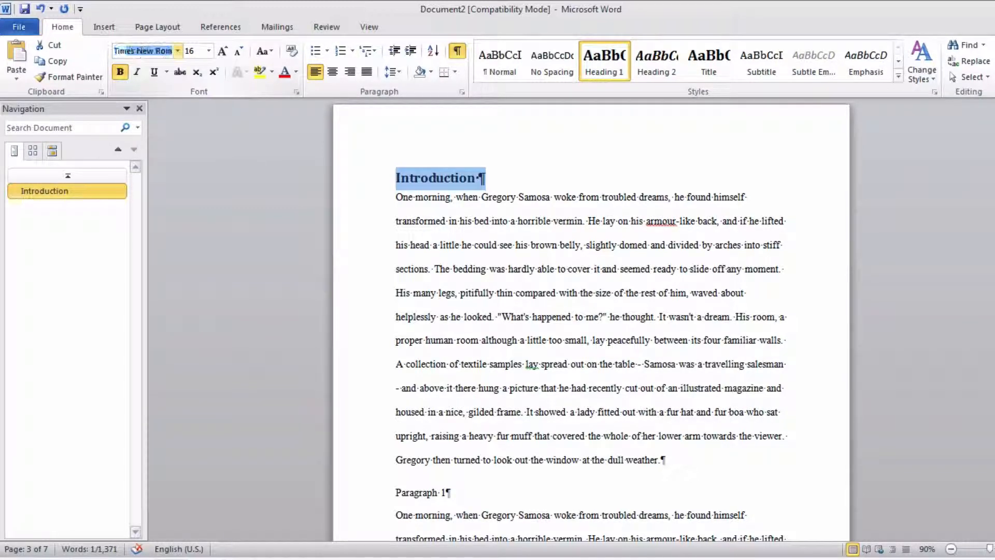
{"action": "key", "text": "Tab"}
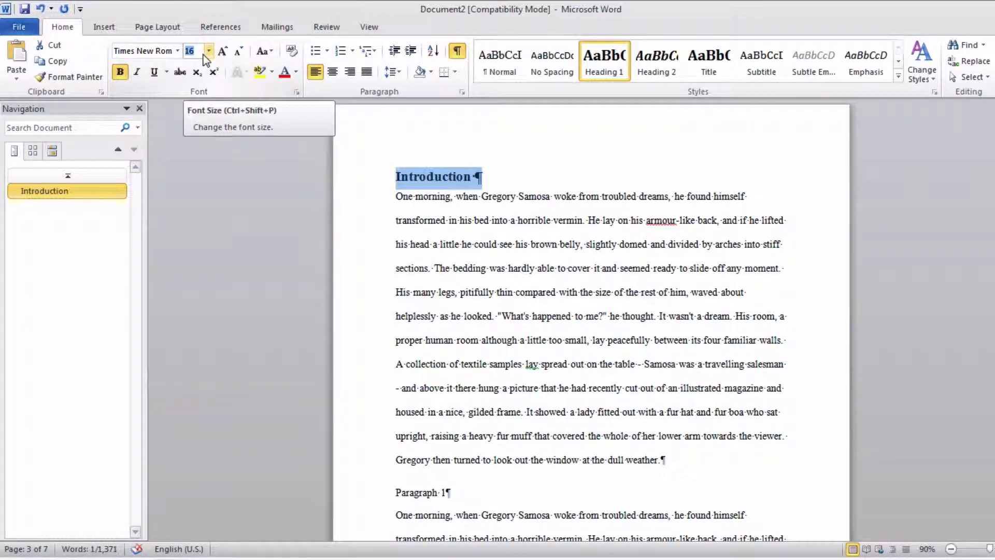
{"action": "type", "text": "1"}
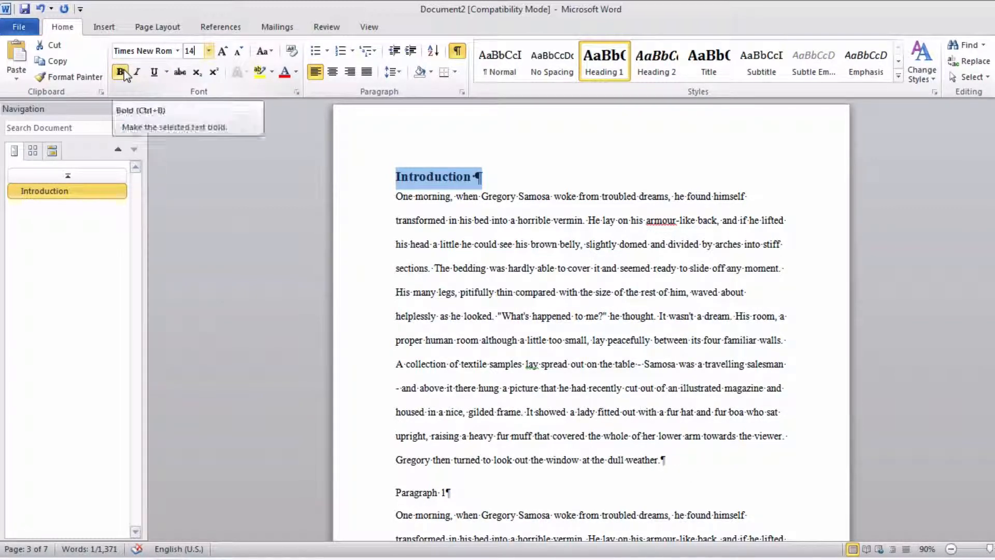
{"action": "left_click", "coordinate": [465, 177]}
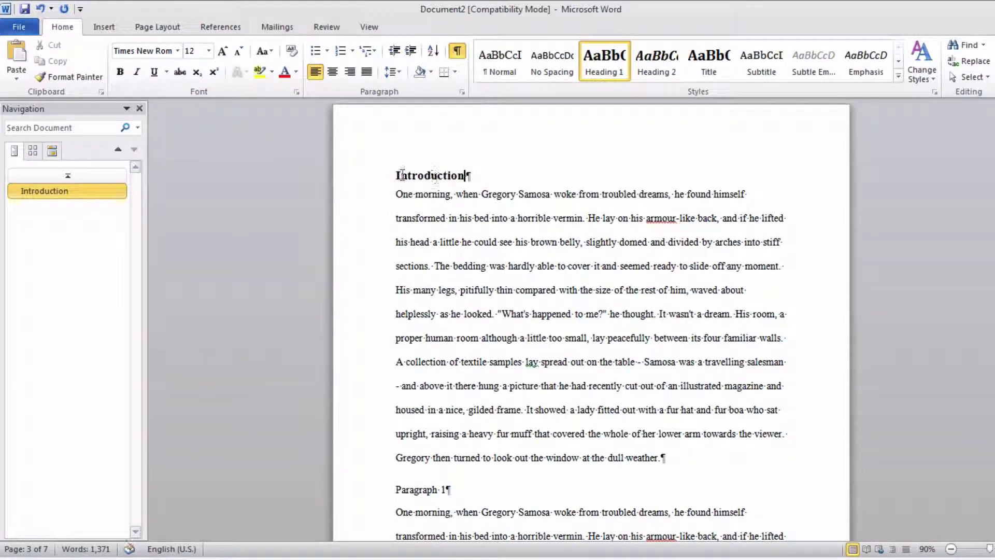
{"action": "left_click_drag", "start_coordinate": [396, 176], "coordinate": [465, 176]}
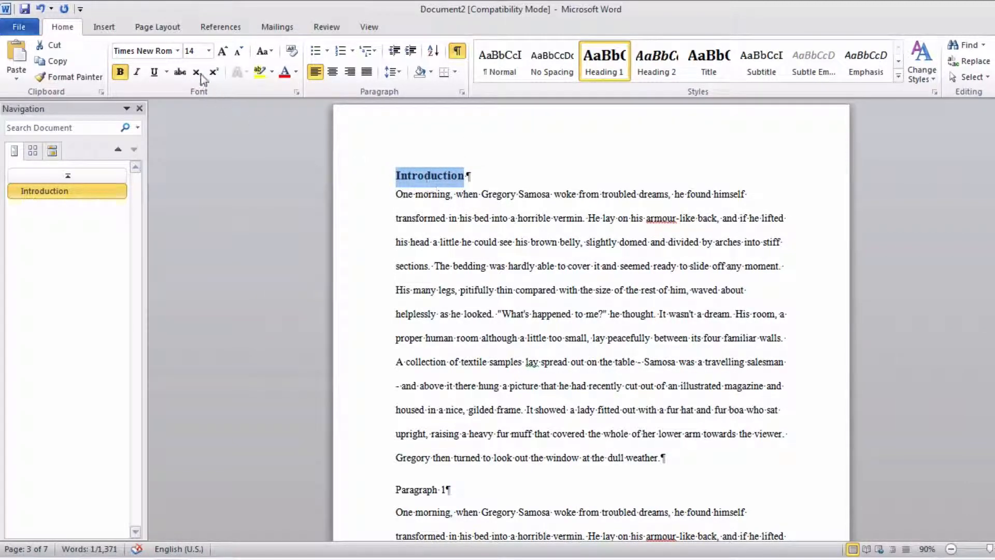
- Apply the Heading 1 style to the Paragraph 1 line below the Introduction text
{"action": "scroll", "coordinate": [531, 404], "scroll_direction": "down", "scroll_amount": 1}
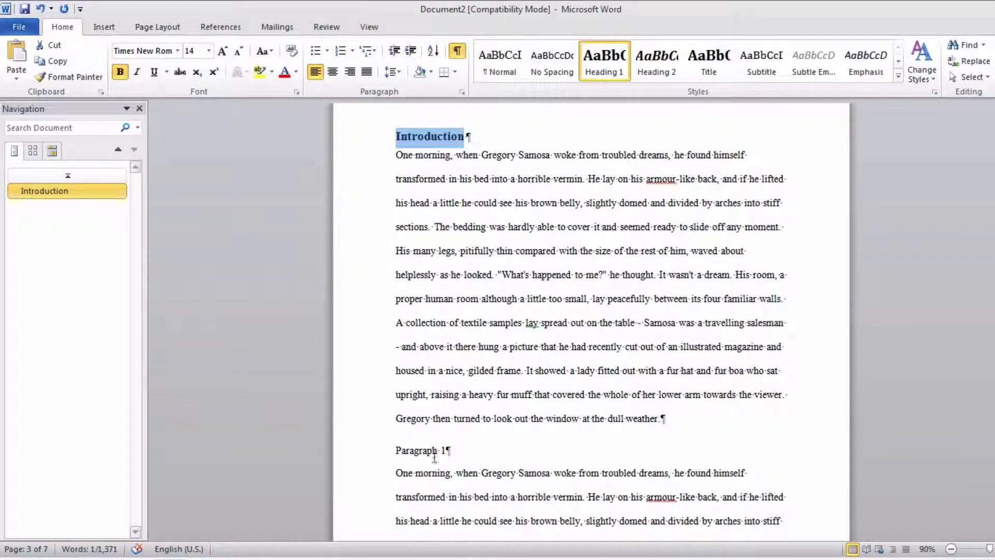
{"action": "left_click", "coordinate": [373, 456]}
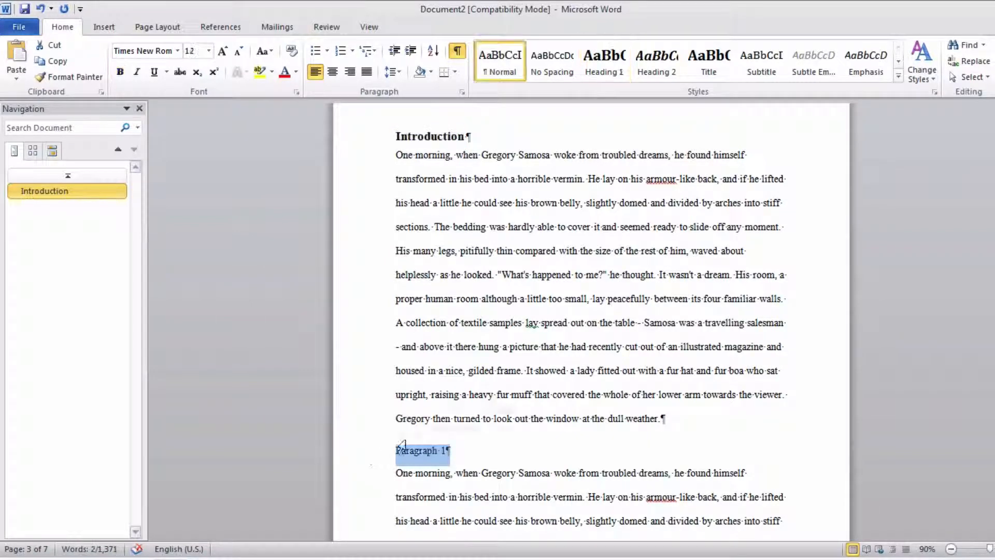
{"action": "left_click", "coordinate": [604, 63]}
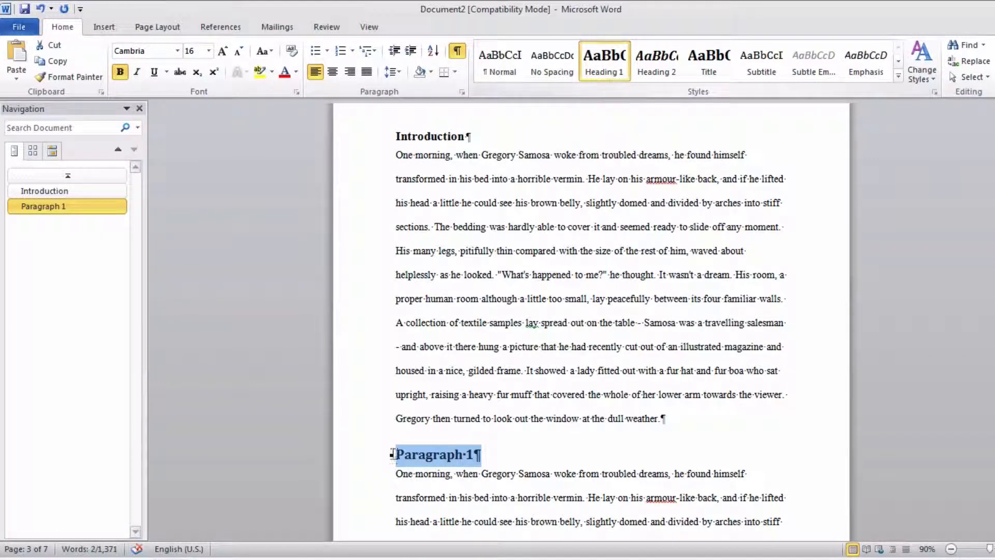
- Update the Heading 1 style to match the Introduction heading's formatting and check it on the Paragraph 1 heading
{"action": "left_click", "coordinate": [424, 135]}
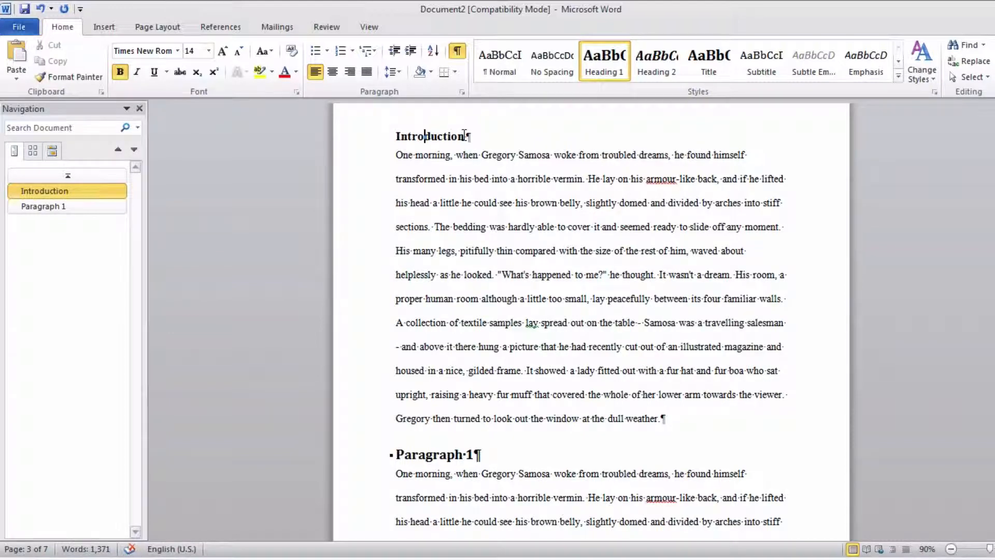
{"action": "left_click", "coordinate": [375, 139]}
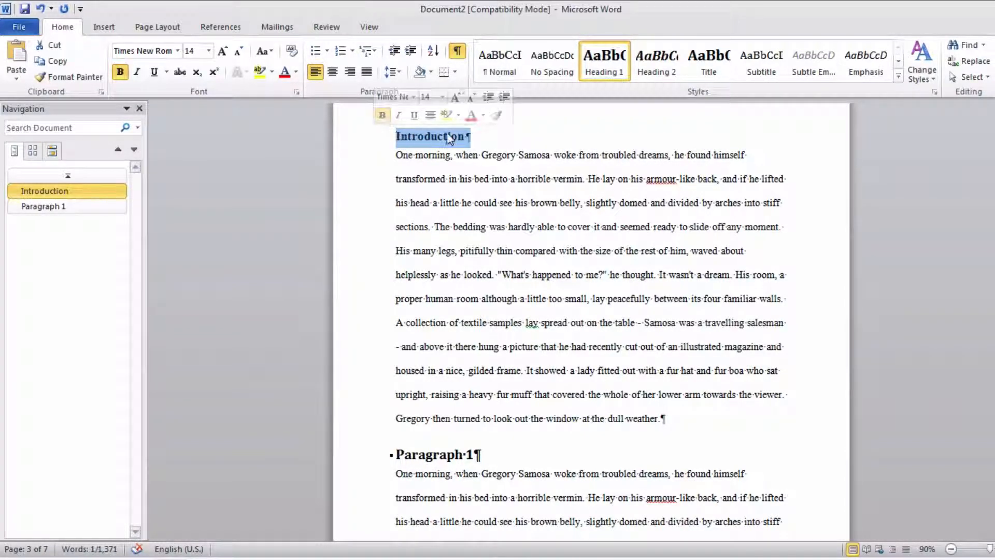
{"action": "right_click", "coordinate": [600, 59]}
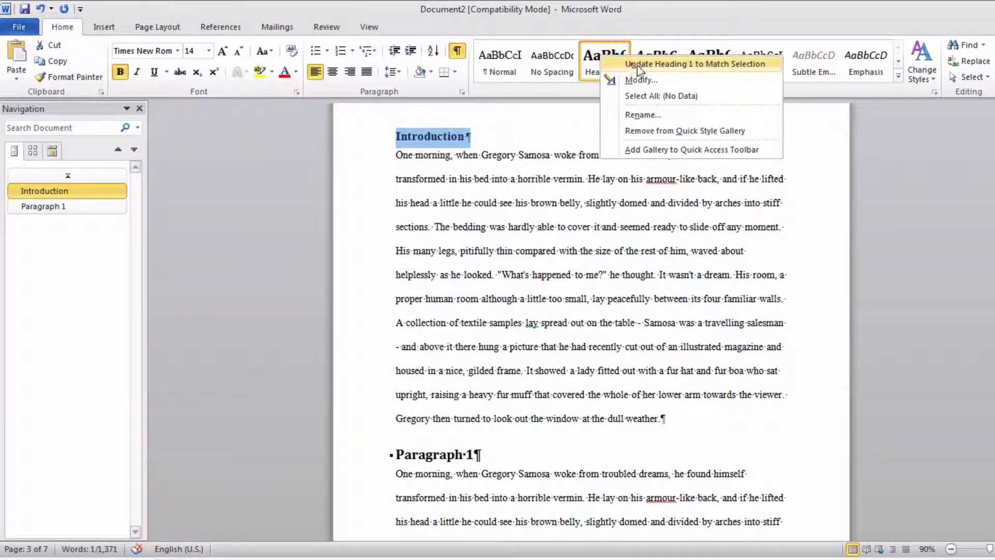
{"action": "left_click", "coordinate": [669, 67]}
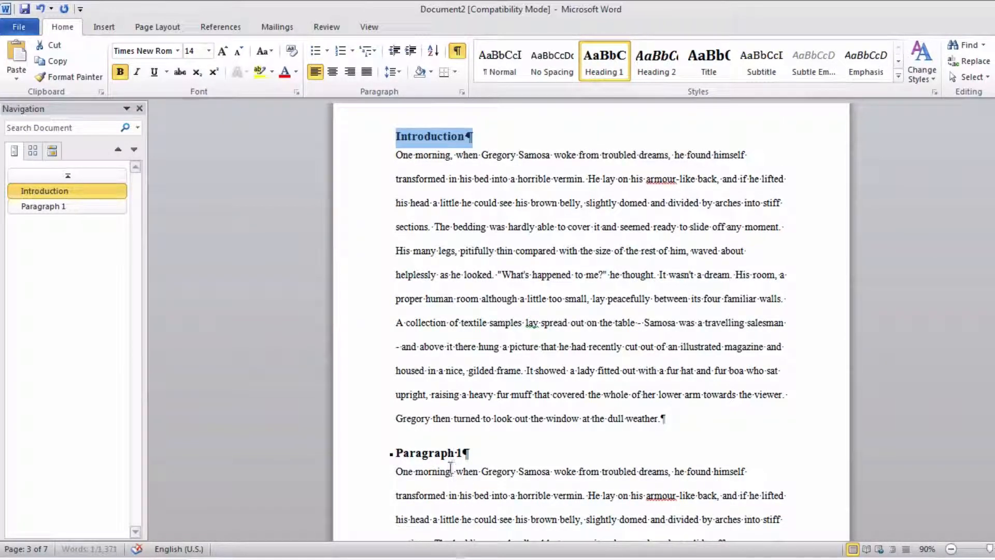
{"action": "left_click", "coordinate": [435, 453]}
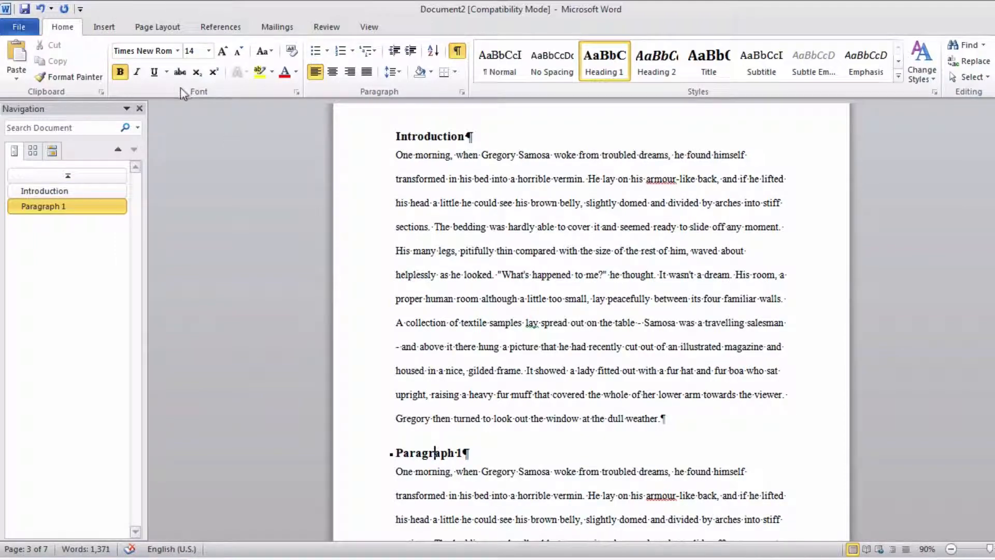
- Apply the Heading 1 style to the Paragraph 2 and Paragraph 3 lines
{"action": "scroll", "coordinate": [482, 271], "scroll_direction": "down", "scroll_amount": 5}
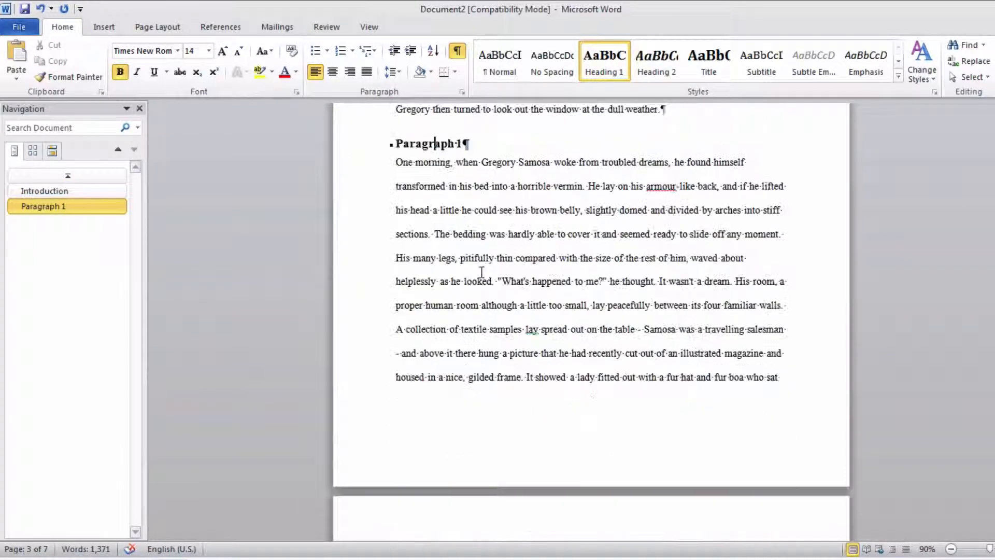
{"action": "scroll", "coordinate": [481, 271], "scroll_direction": "down", "scroll_amount": 6}
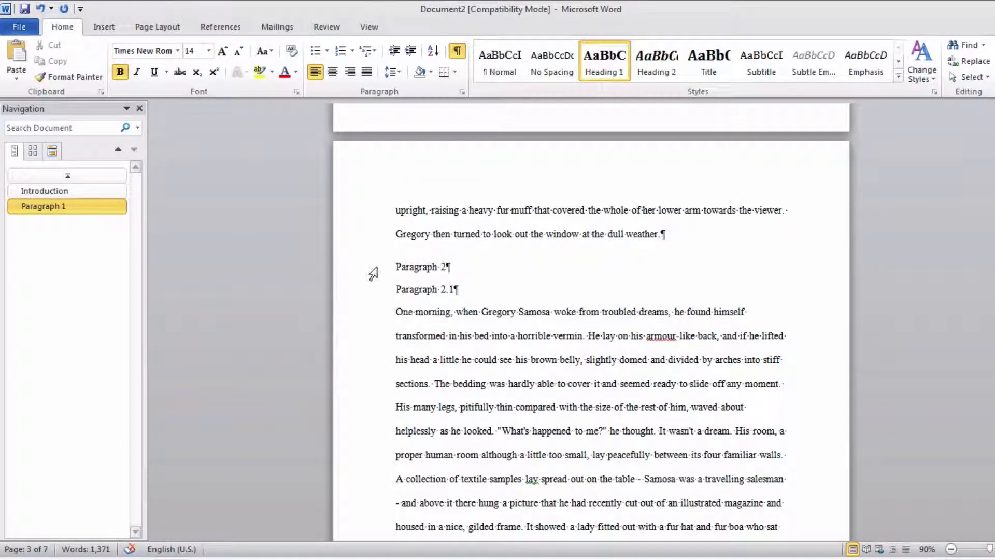
{"action": "left_click", "coordinate": [373, 273]}
{"action": "left_click", "coordinate": [601, 65]}
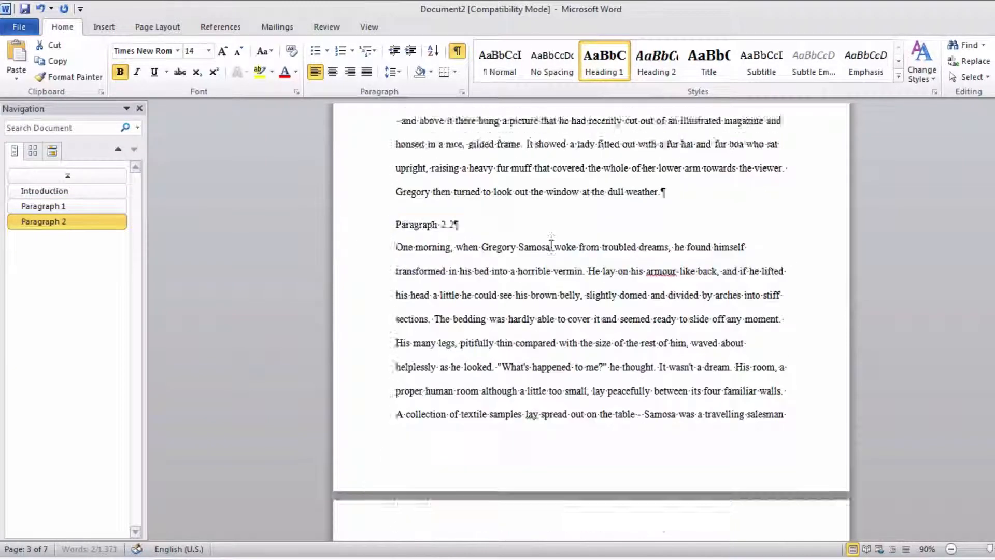
{"action": "scroll", "coordinate": [551, 245], "scroll_direction": "down", "scroll_amount": 15}
{"action": "left_click", "coordinate": [357, 223]}
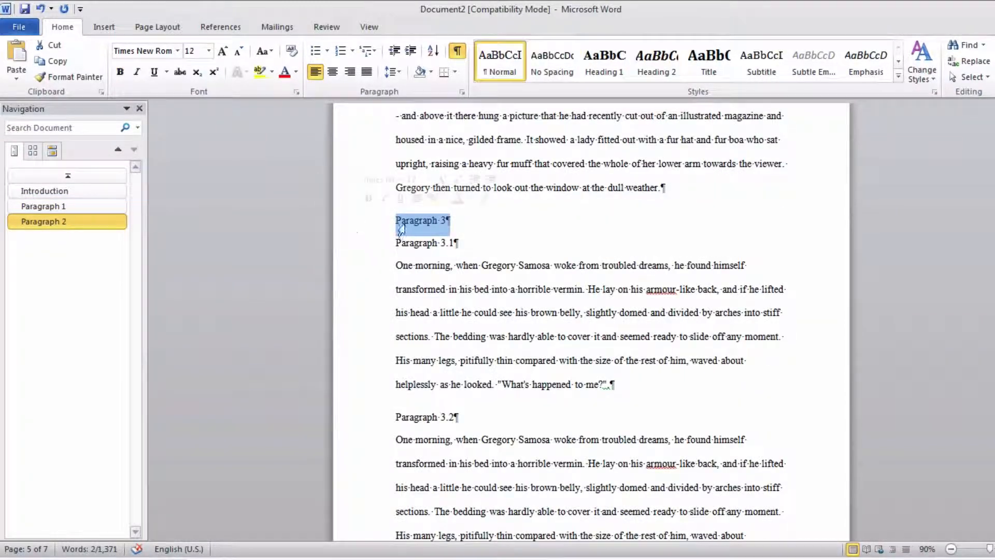
{"action": "left_click", "coordinate": [604, 61]}
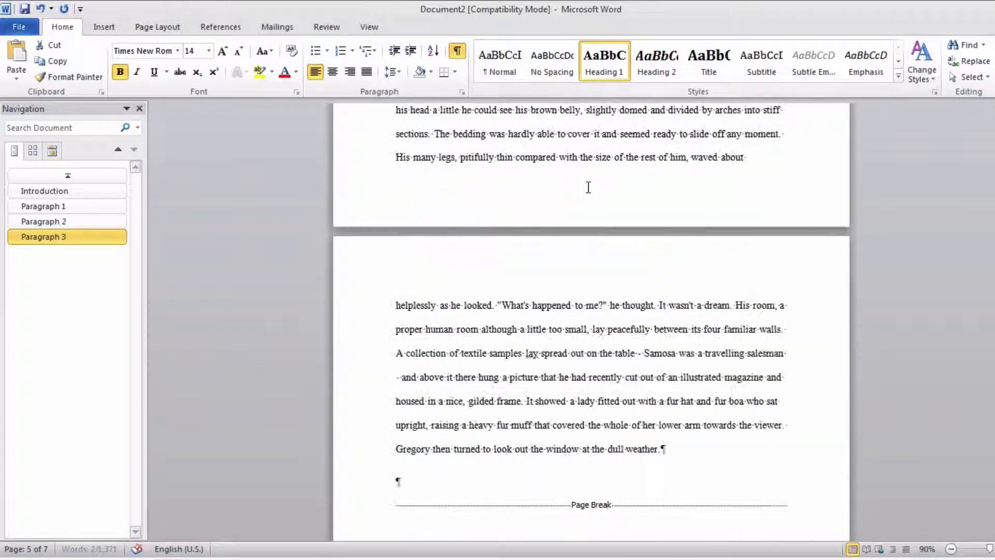
- Apply the Heading 1 style to the Conclusion line
{"action": "scroll", "coordinate": [588, 187], "scroll_direction": "down", "scroll_amount": 2}
{"action": "scroll", "coordinate": [445, 207], "scroll_direction": "up", "scroll_amount": 5}
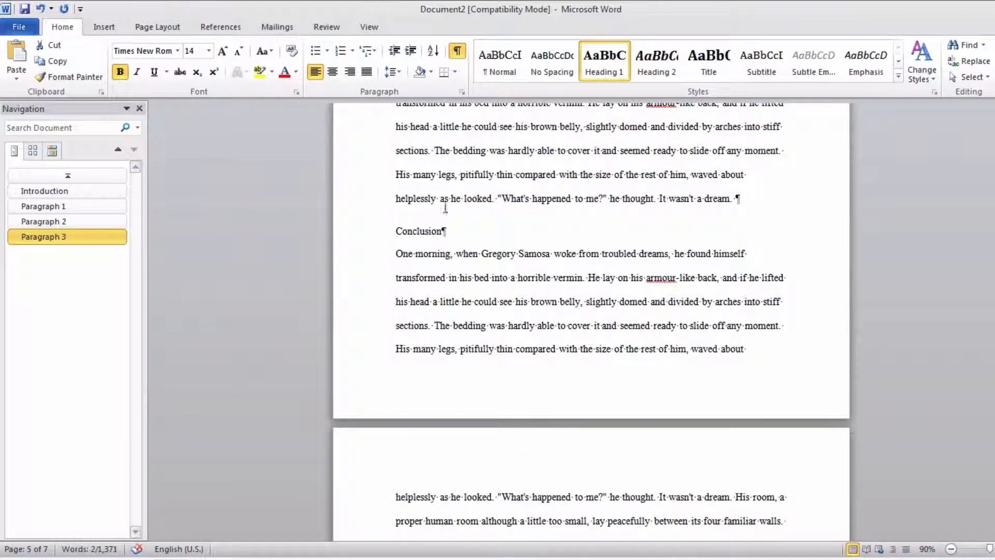
{"action": "left_click", "coordinate": [371, 235]}
{"action": "left_click", "coordinate": [605, 61]}
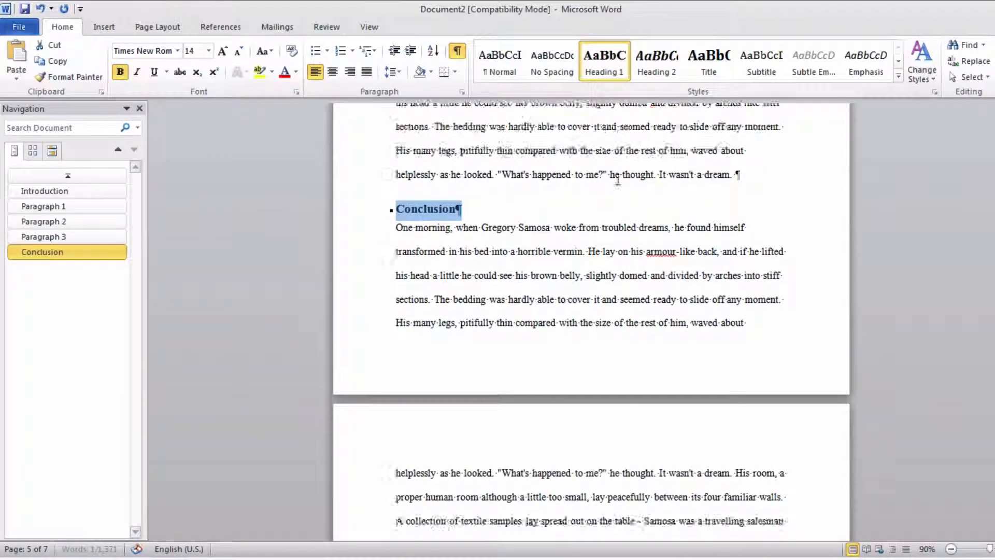
- Apply the Heading 1 style to the Reference line and change its text to "References"
{"action": "scroll", "coordinate": [618, 180], "scroll_direction": "up", "scroll_amount": 12}
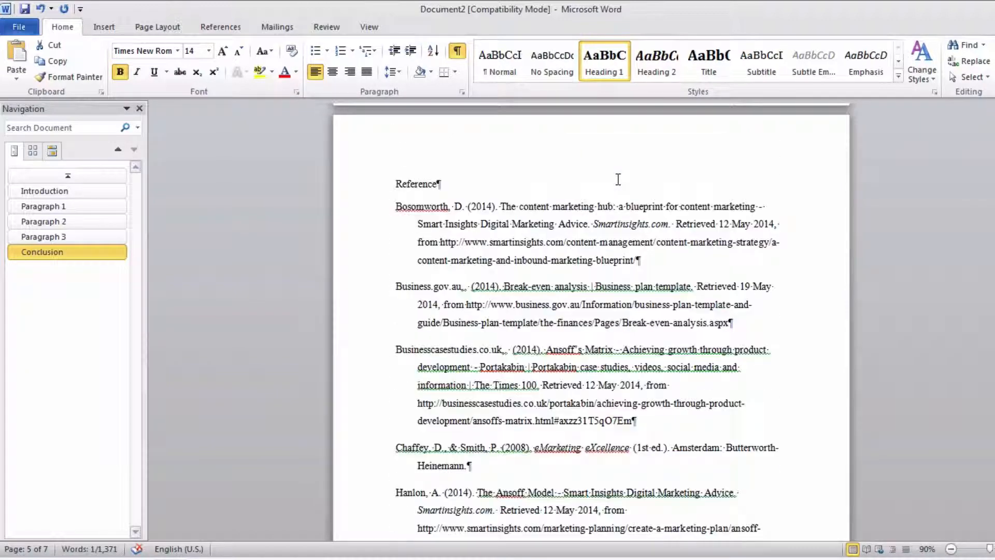
{"action": "left_click", "coordinate": [368, 244]}
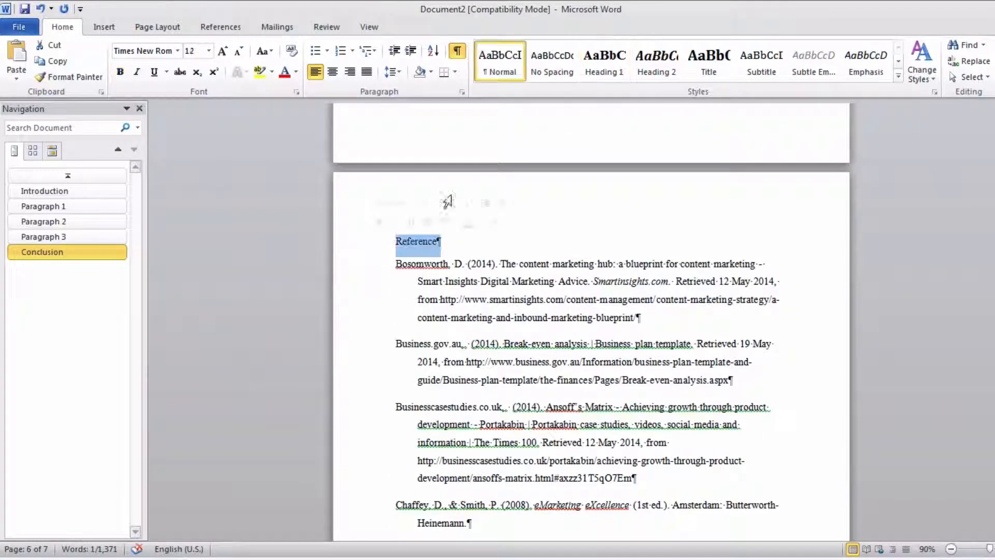
{"action": "left_click", "coordinate": [604, 62]}
{"action": "left_click", "coordinate": [453, 243]}
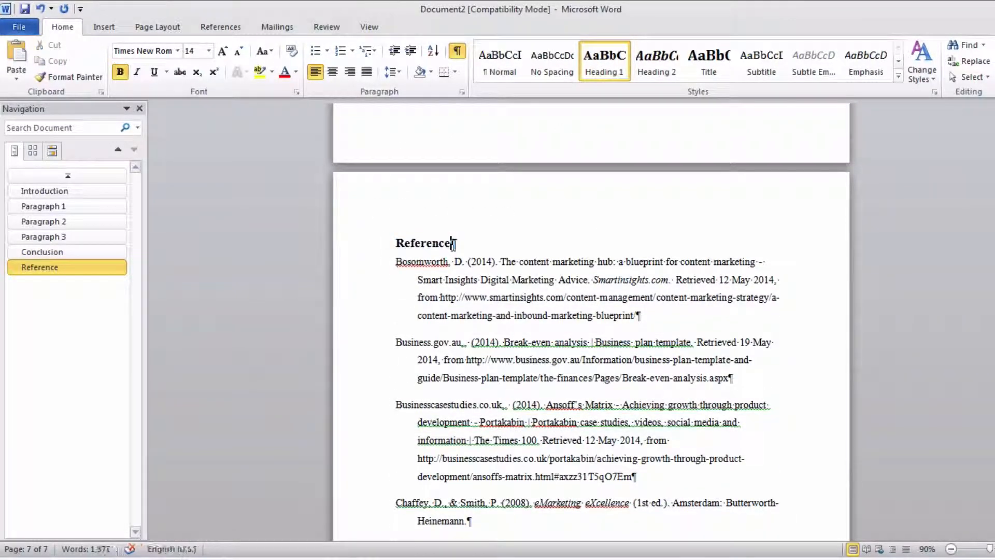
{"action": "type", "text": "s"}
- Update the table of contents field under the Contents title so it lists the styled headings
{"action": "scroll", "coordinate": [546, 234], "scroll_direction": "up", "scroll_amount": 20}
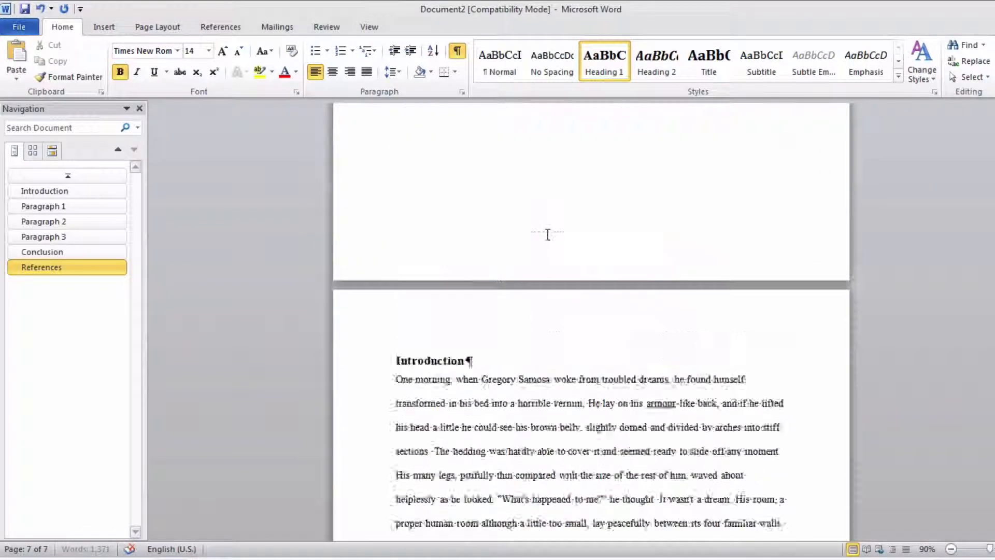
{"action": "scroll", "coordinate": [547, 234], "scroll_direction": "up", "scroll_amount": 12}
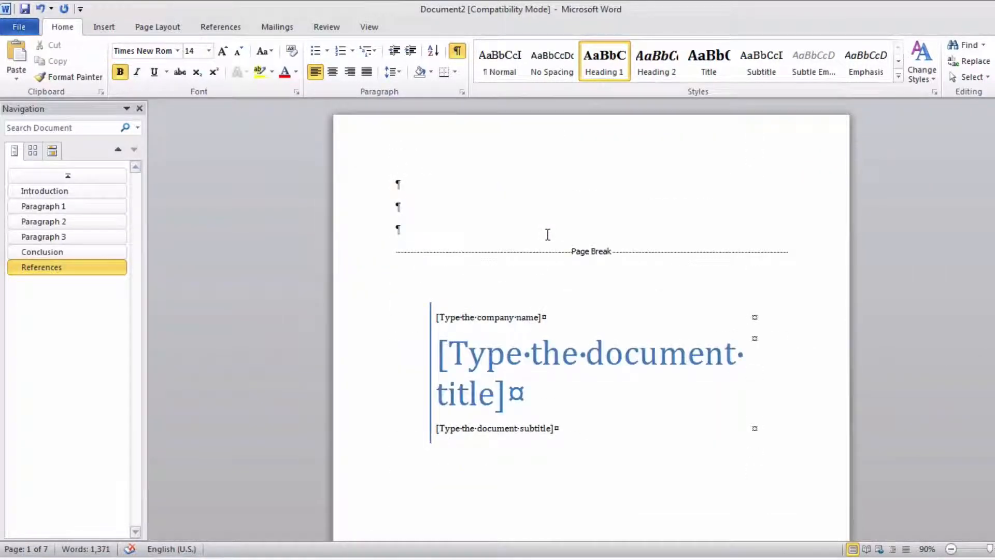
{"action": "scroll", "coordinate": [547, 234], "scroll_direction": "down", "scroll_amount": 14}
{"action": "scroll", "coordinate": [547, 234], "scroll_direction": "down", "scroll_amount": 3}
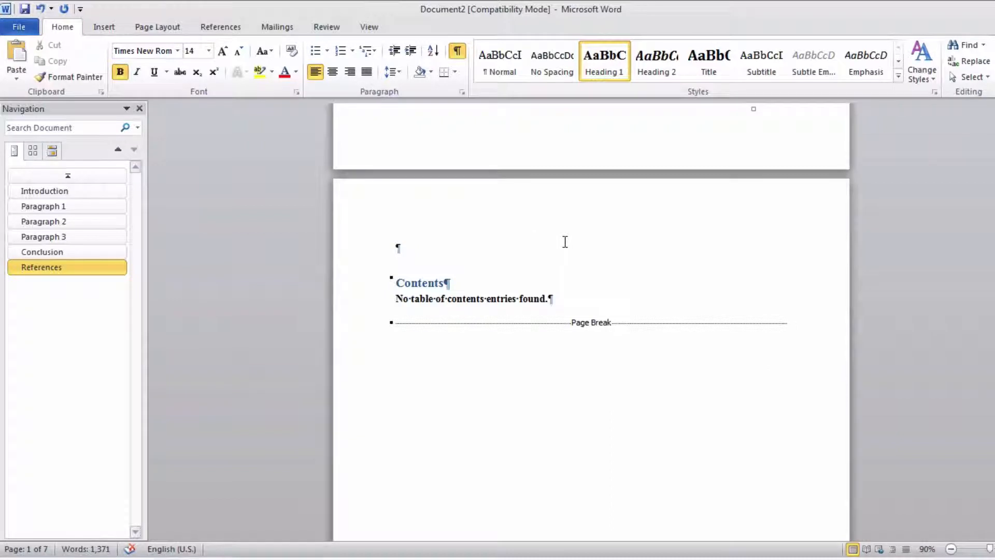
{"action": "left_click", "coordinate": [439, 284]}
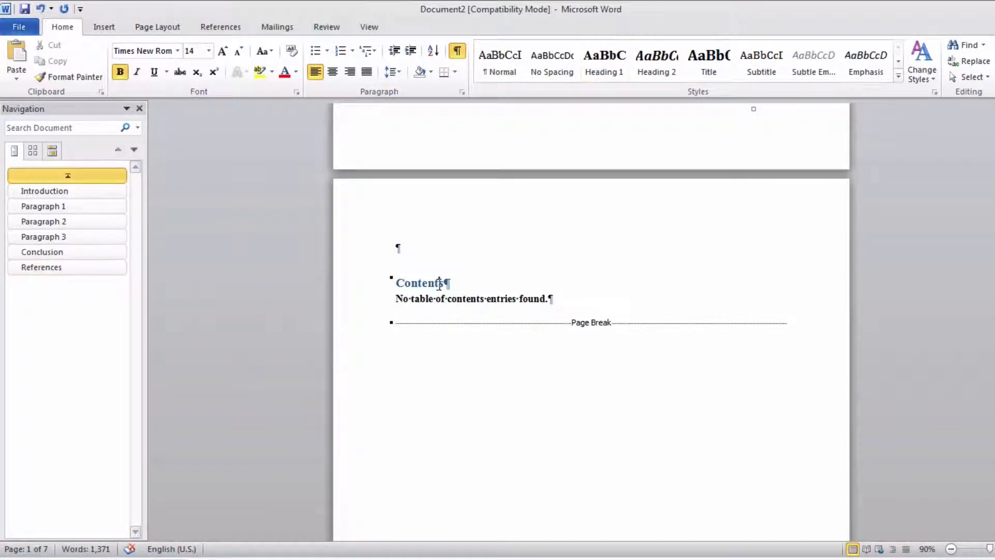
{"action": "left_click", "coordinate": [454, 299]}
{"action": "left_click", "coordinate": [443, 284]}
{"action": "left_click", "coordinate": [418, 299]}
{"action": "right_click", "coordinate": [417, 299]}
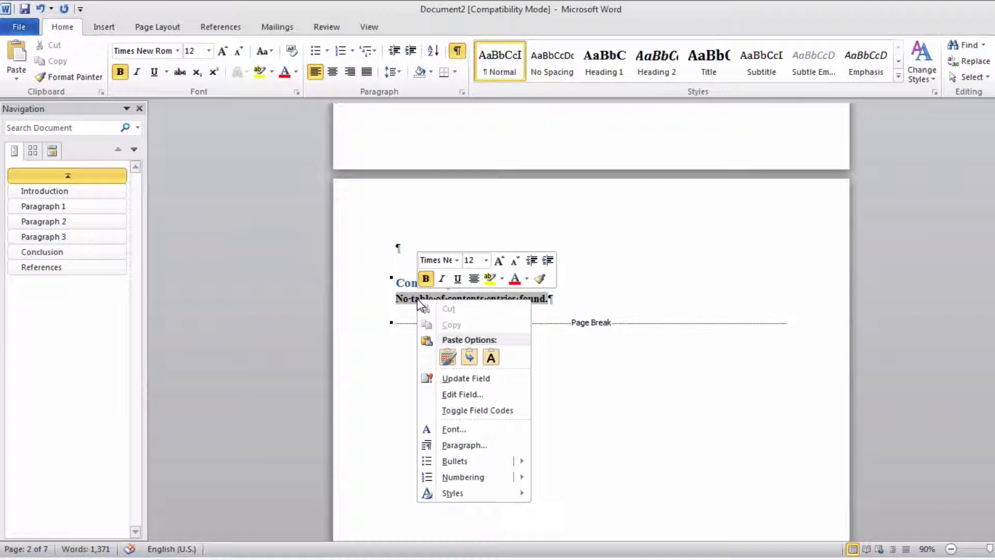
{"action": "left_click", "coordinate": [481, 379]}
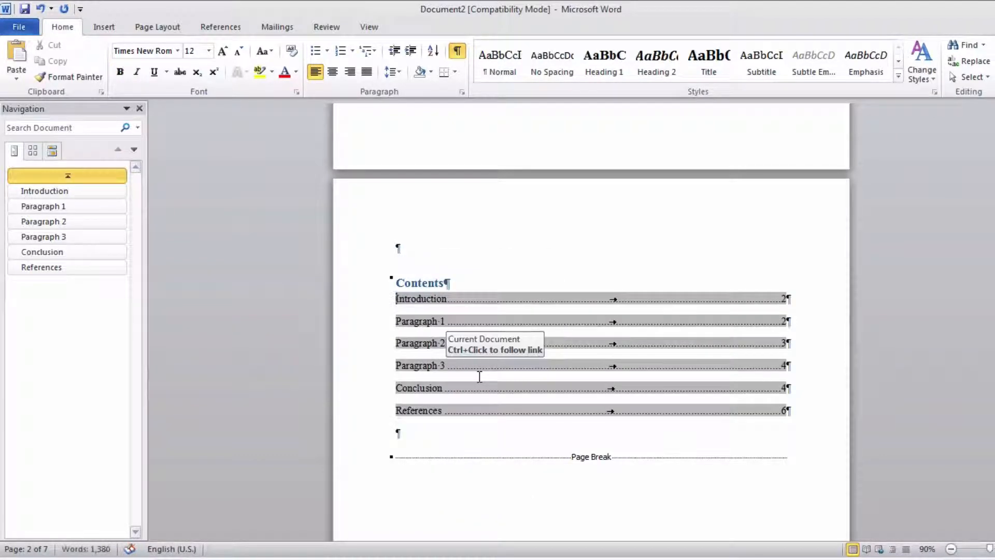
{"action": "left_click", "coordinate": [368, 306]}
{"action": "left_click", "coordinate": [559, 270]}
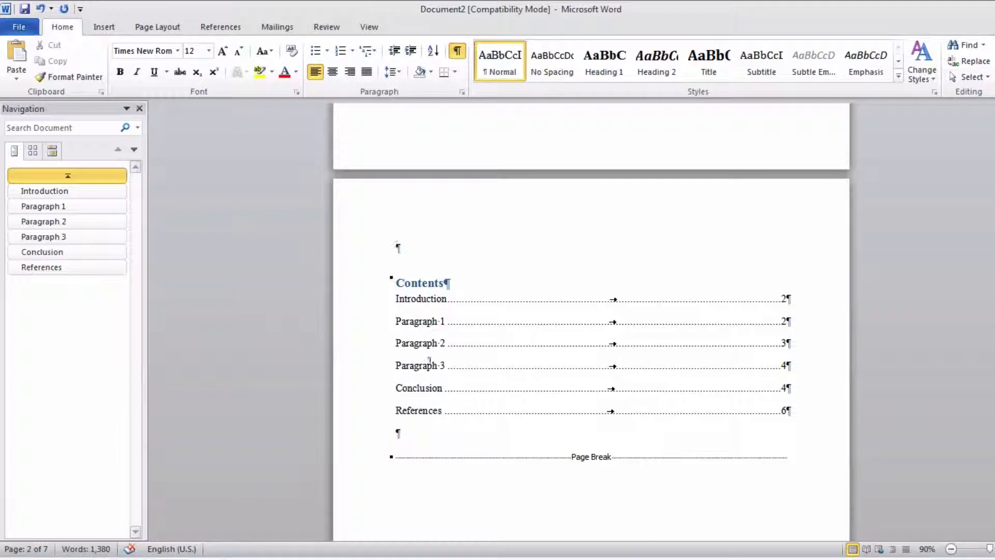
{"action": "left_click", "coordinate": [445, 342]}
{"action": "left_click_drag", "start_coordinate": [367, 286], "coordinate": [373, 373]}
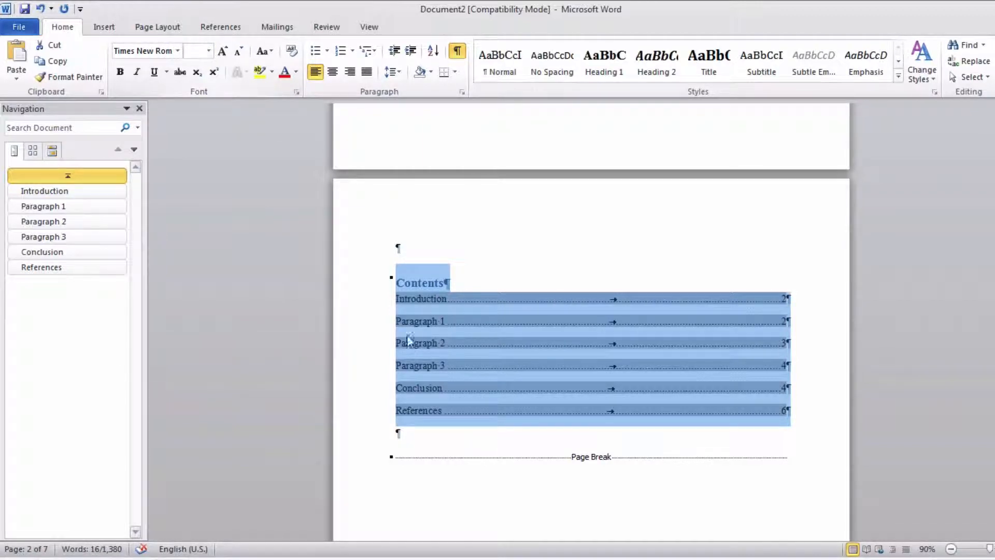
- Set the font colour of the Contents title to Automatic
{"action": "left_click", "coordinate": [357, 288]}
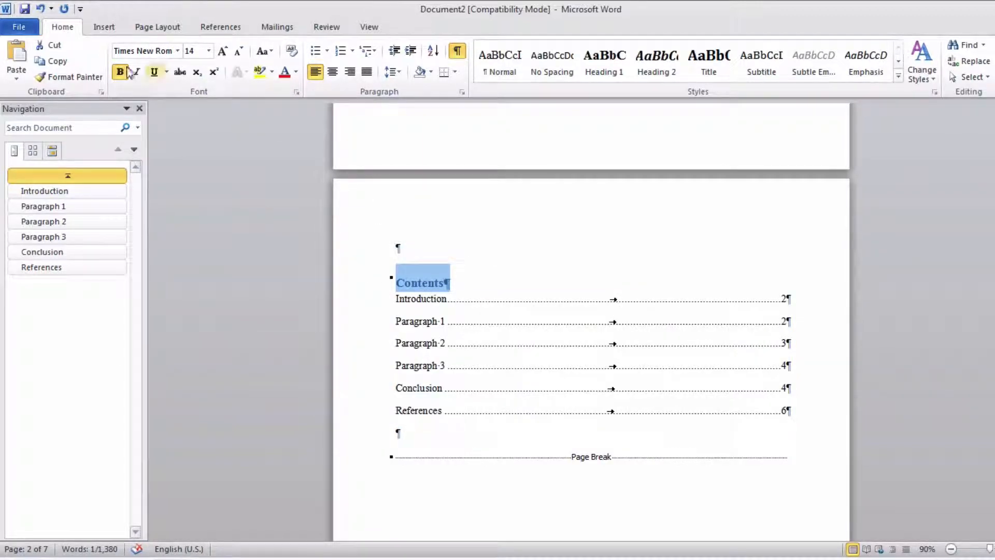
{"action": "left_click", "coordinate": [295, 72]}
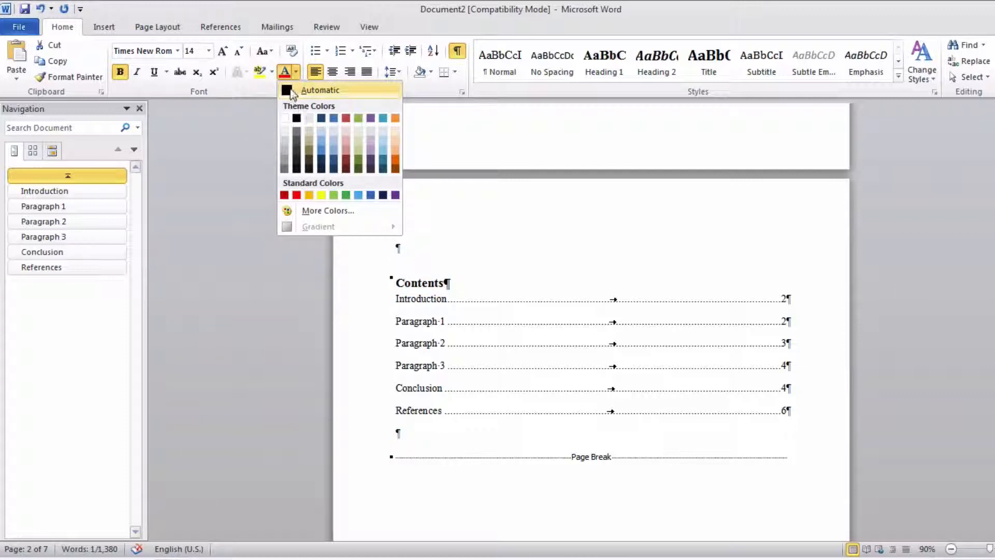
{"action": "left_click", "coordinate": [292, 92]}
{"action": "left_click", "coordinate": [490, 269]}
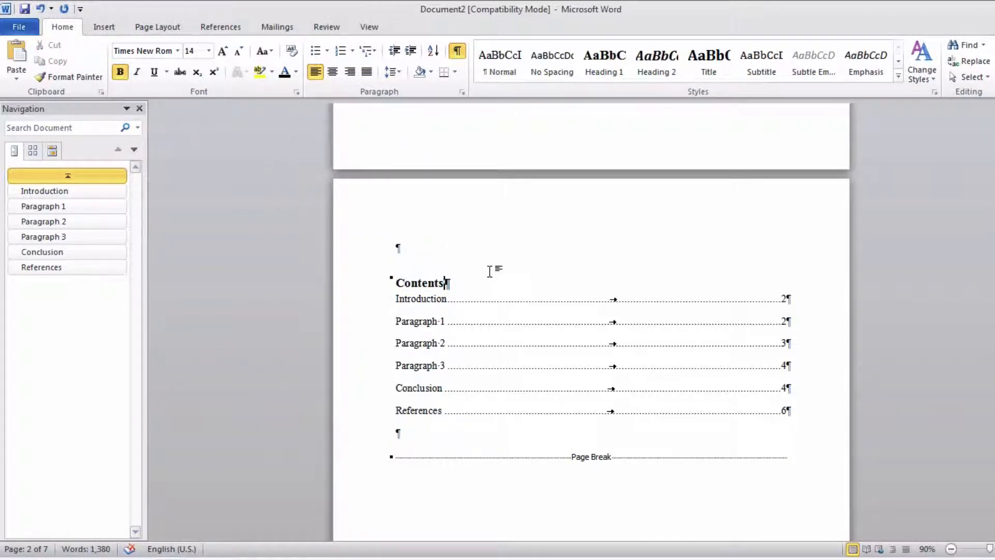
{"action": "scroll", "coordinate": [493, 291], "scroll_direction": "up", "scroll_amount": 8}
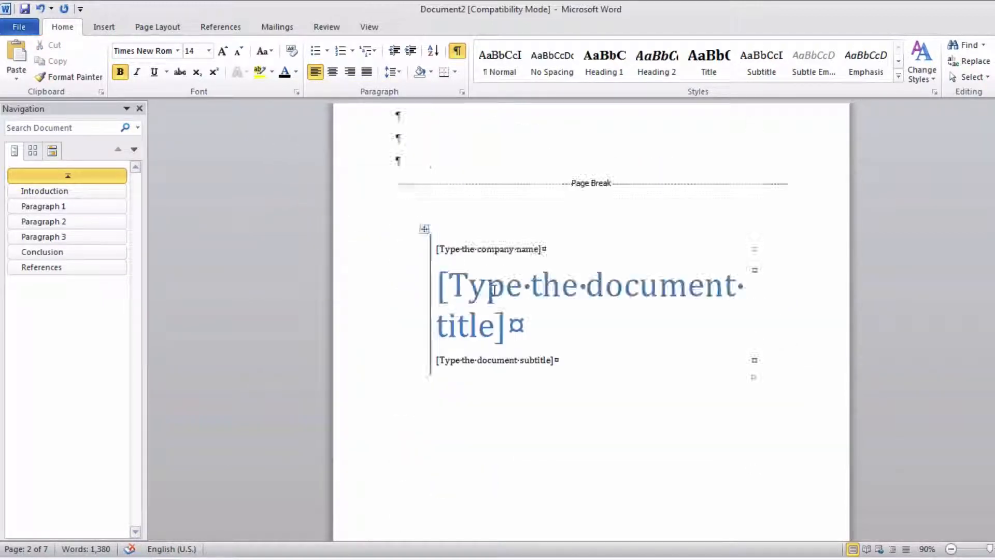
{"action": "scroll", "coordinate": [495, 290], "scroll_direction": "down", "scroll_amount": 8}
{"action": "scroll", "coordinate": [495, 290], "scroll_direction": "down", "scroll_amount": 15}
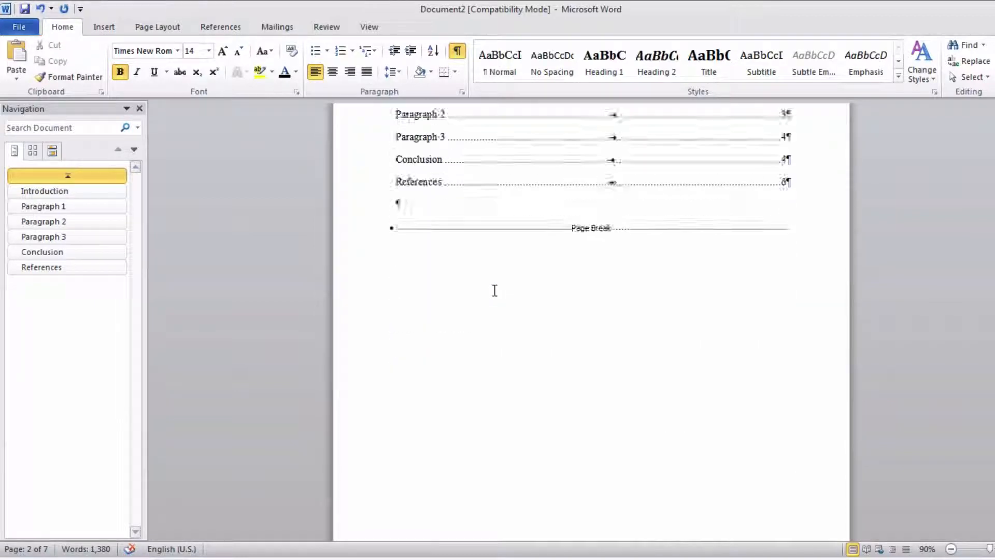
{"action": "scroll", "coordinate": [495, 290], "scroll_direction": "up", "scroll_amount": 8}
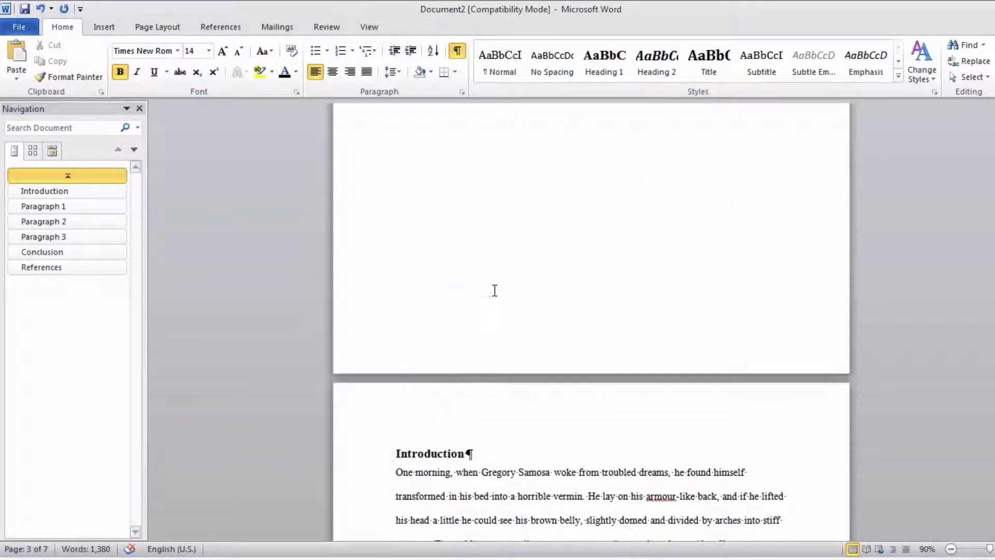
{"action": "scroll", "coordinate": [429, 410], "scroll_direction": "up", "scroll_amount": 9}
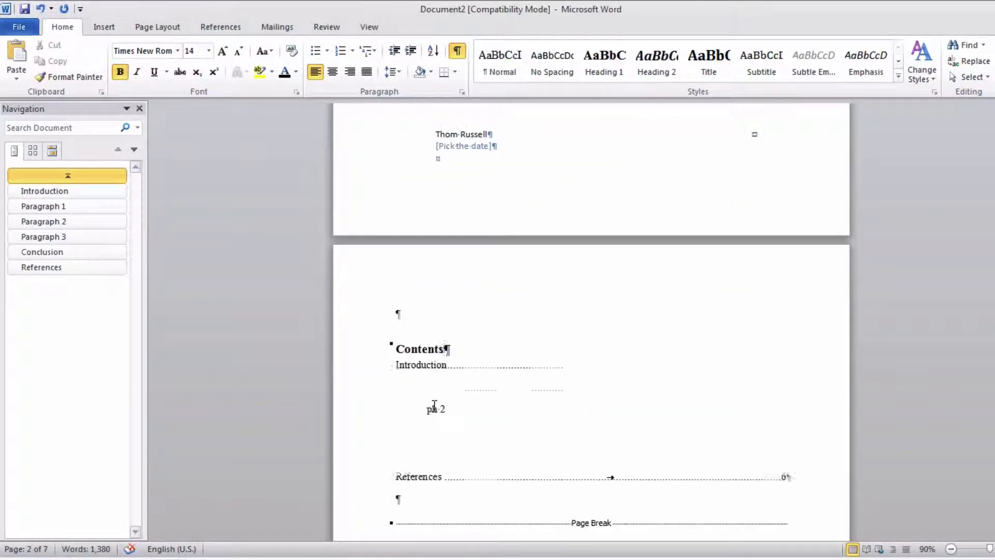
{"action": "scroll", "coordinate": [415, 399], "scroll_direction": "down", "scroll_amount": 4}
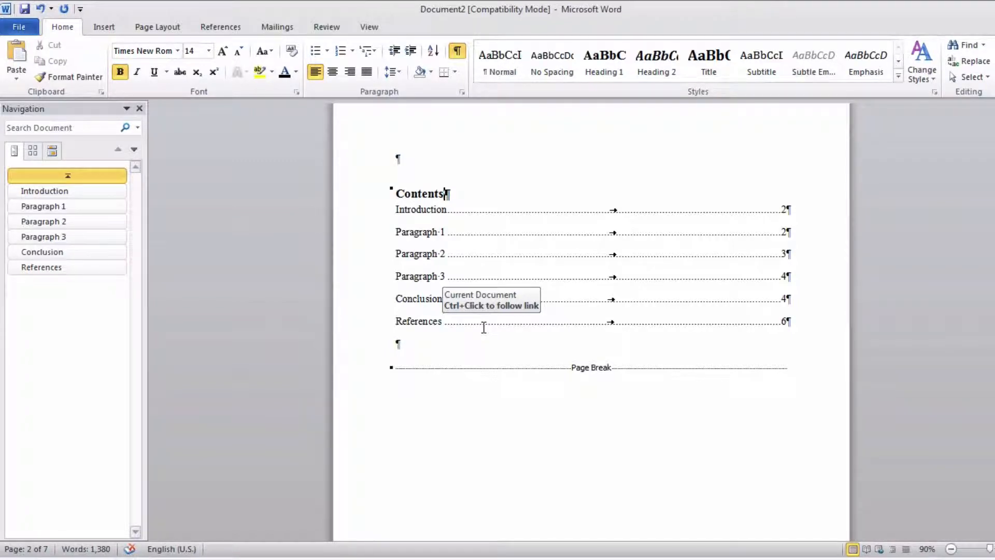
- Insert a page break directly before the Conclusion heading
{"action": "scroll", "coordinate": [486, 269], "scroll_direction": "down", "scroll_amount": 15}
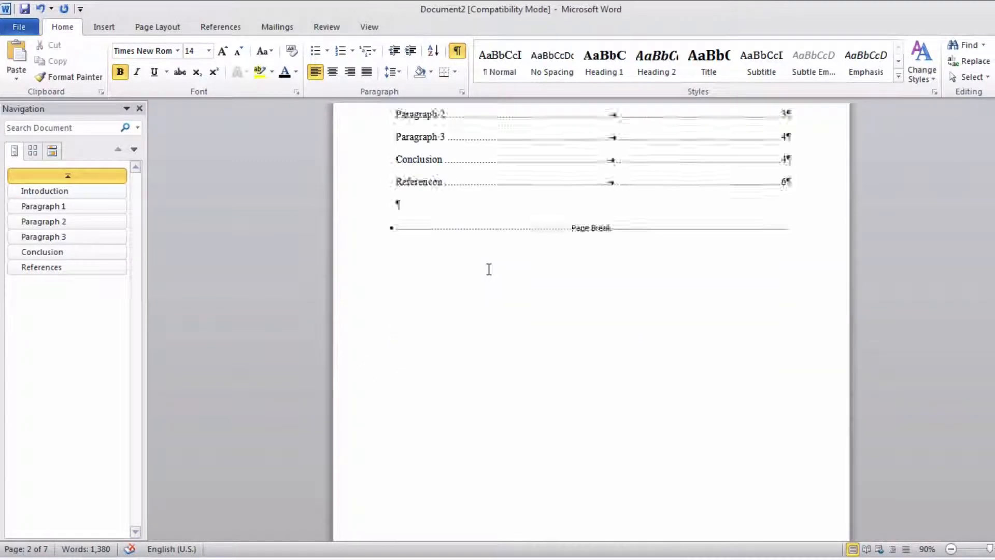
{"action": "scroll", "coordinate": [489, 269], "scroll_direction": "down", "scroll_amount": 15}
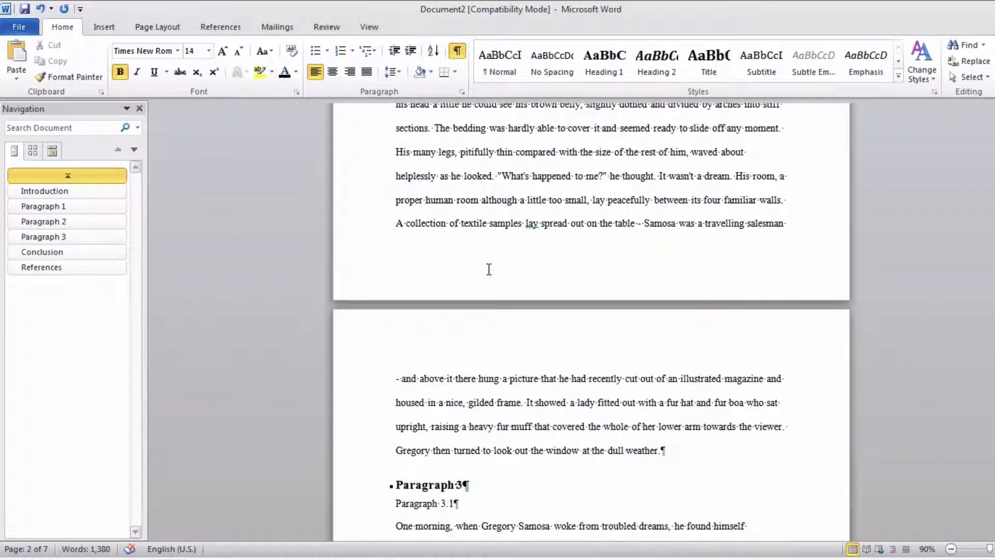
{"action": "scroll", "coordinate": [489, 269], "scroll_direction": "down", "scroll_amount": 5}
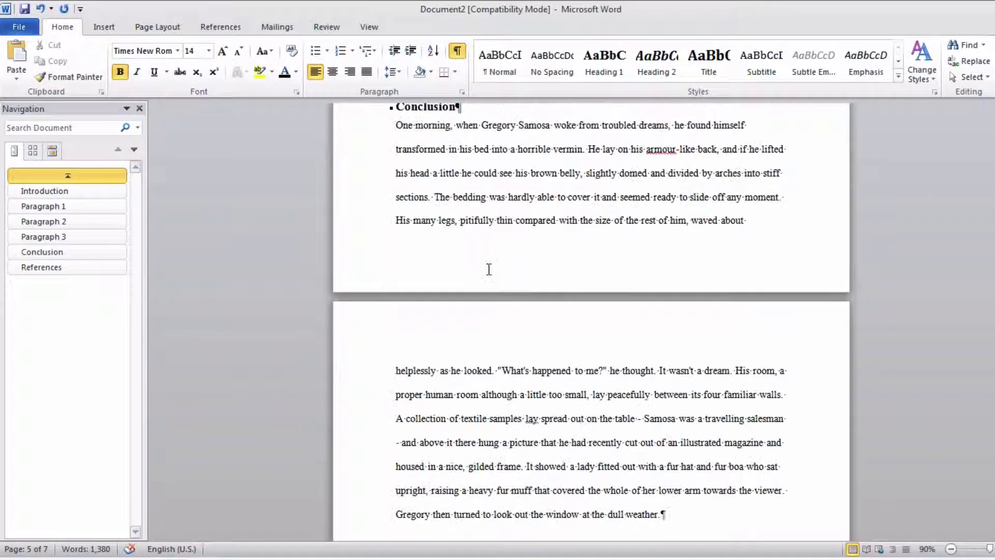
{"action": "scroll", "coordinate": [489, 268], "scroll_direction": "up", "scroll_amount": 3}
{"action": "left_click", "coordinate": [396, 270]}
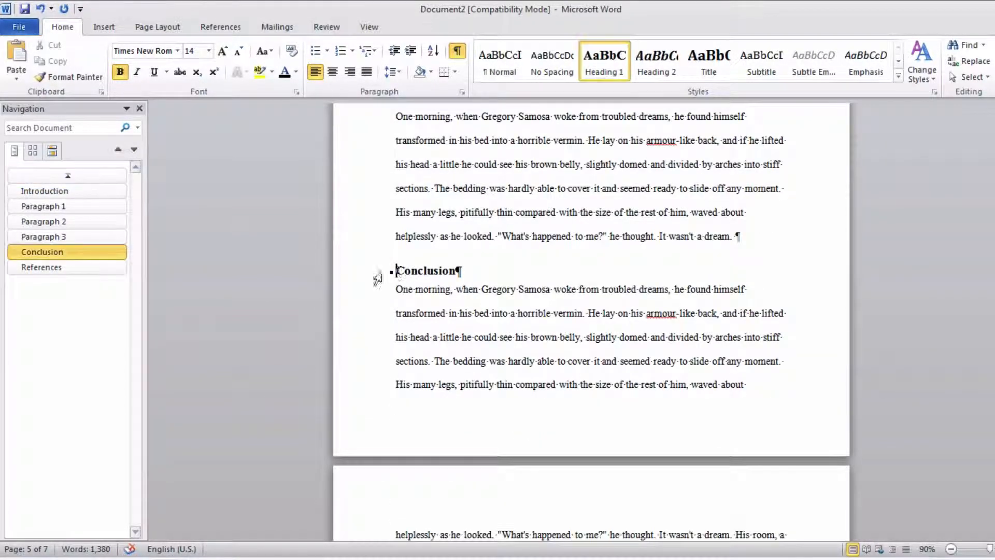
{"action": "left_click", "coordinate": [108, 26]}
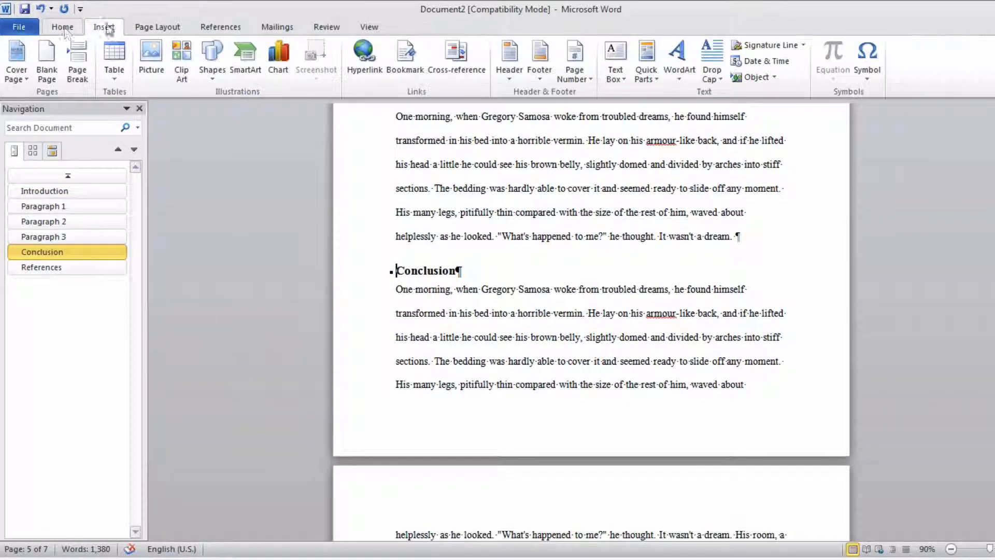
{"action": "left_click", "coordinate": [75, 61]}
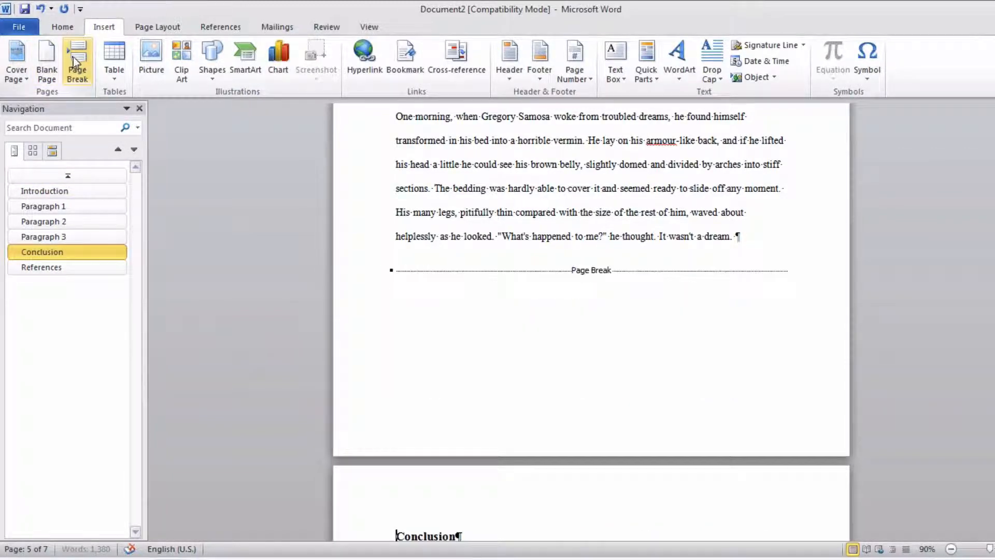
- Update the entire table of contents to reflect the page break before the Conclusion heading
{"action": "scroll", "coordinate": [411, 305], "scroll_direction": "down", "scroll_amount": 9}
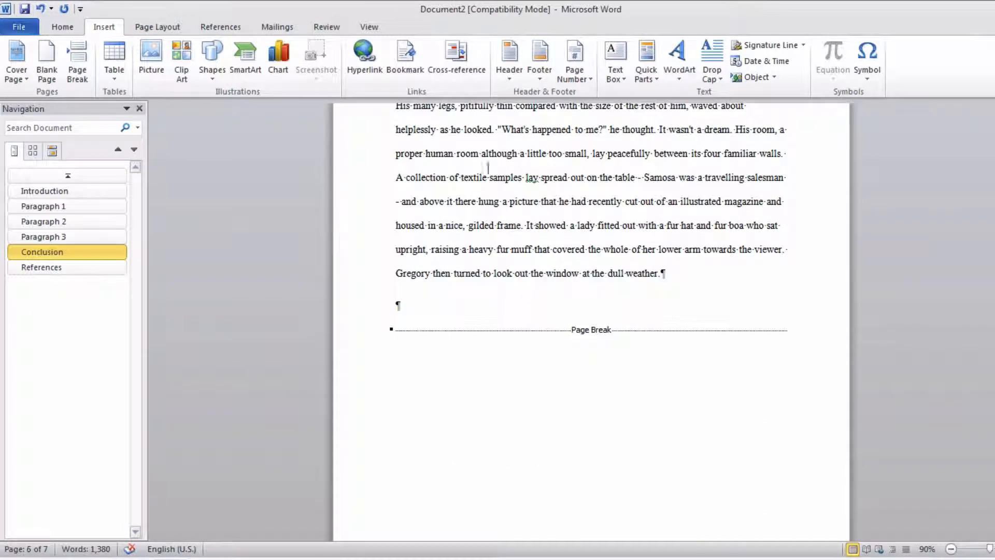
{"action": "scroll", "coordinate": [548, 342], "scroll_direction": "up", "scroll_amount": 20}
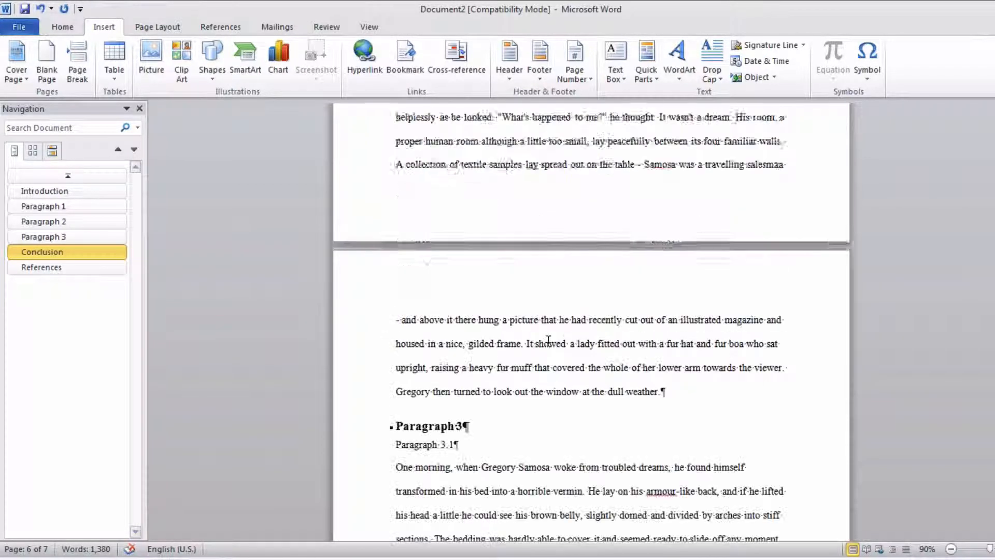
{"action": "scroll", "coordinate": [546, 340], "scroll_direction": "up", "scroll_amount": 5}
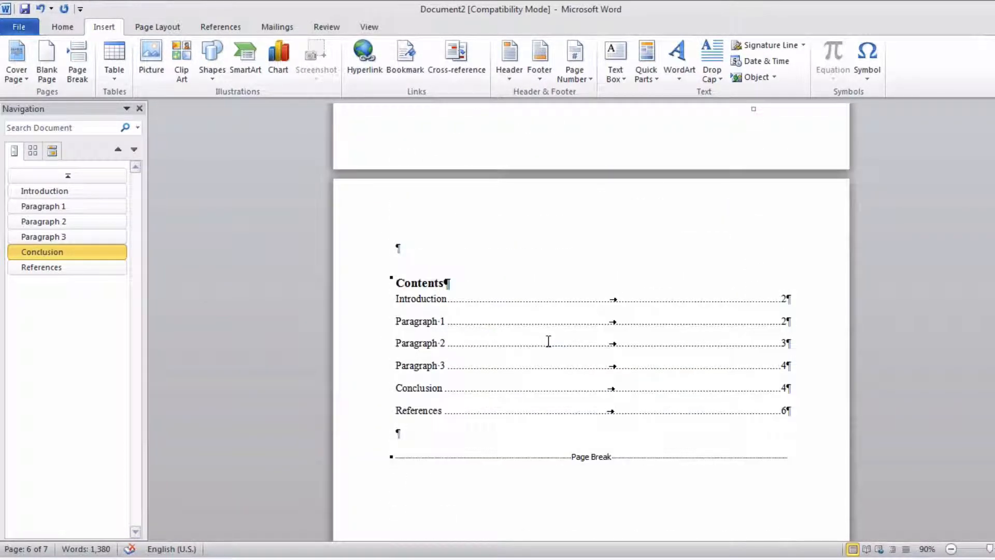
{"action": "right_click", "coordinate": [505, 312]}
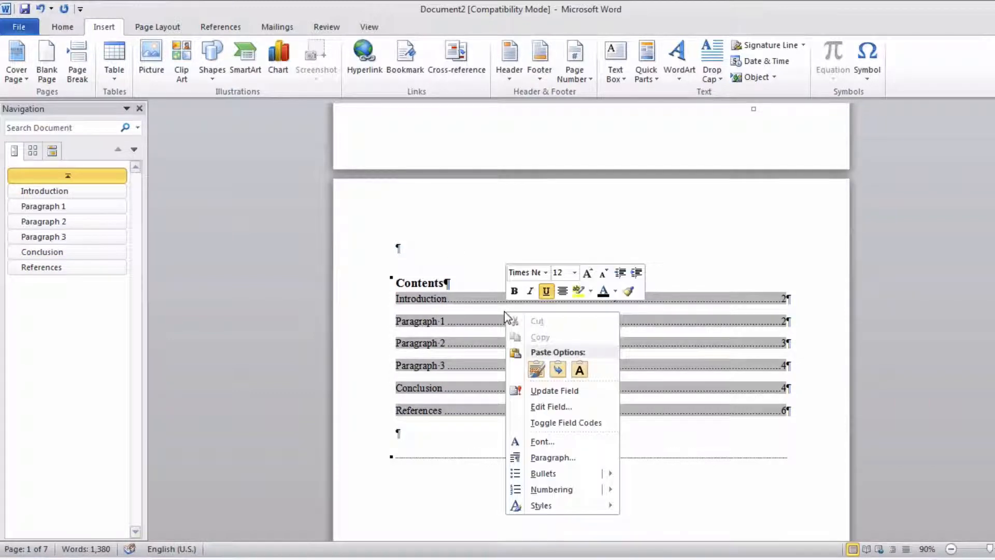
{"action": "left_click", "coordinate": [573, 392]}
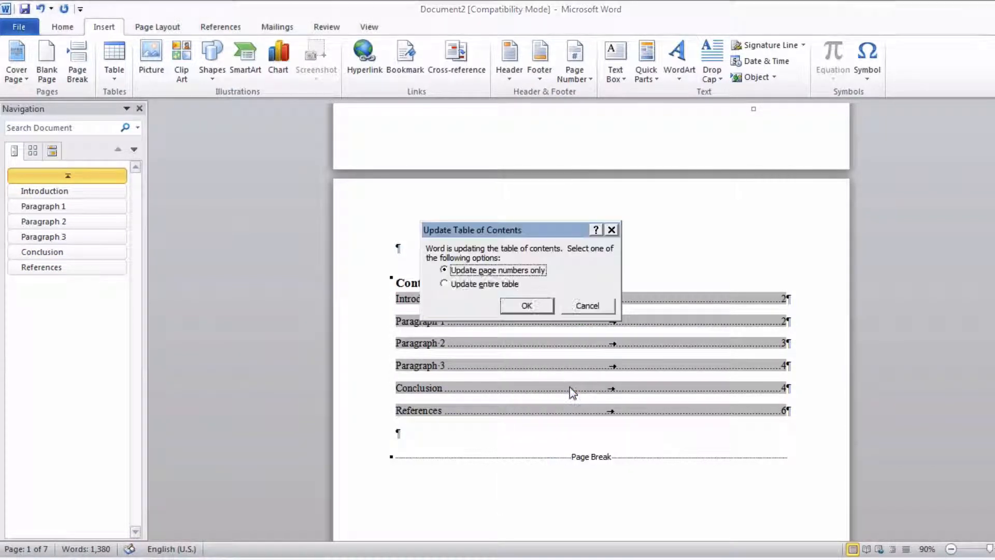
{"action": "left_click", "coordinate": [486, 285]}
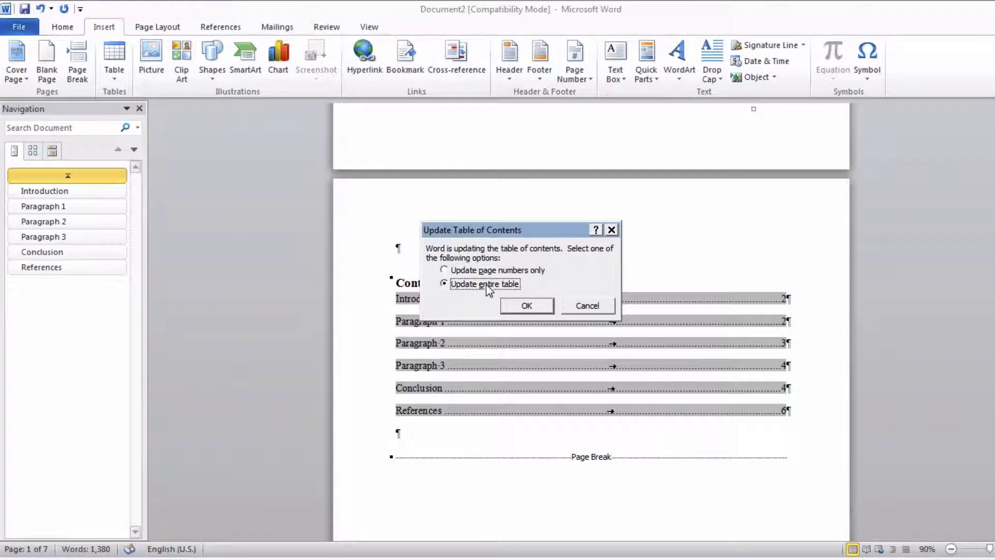
{"action": "left_click", "coordinate": [527, 306]}
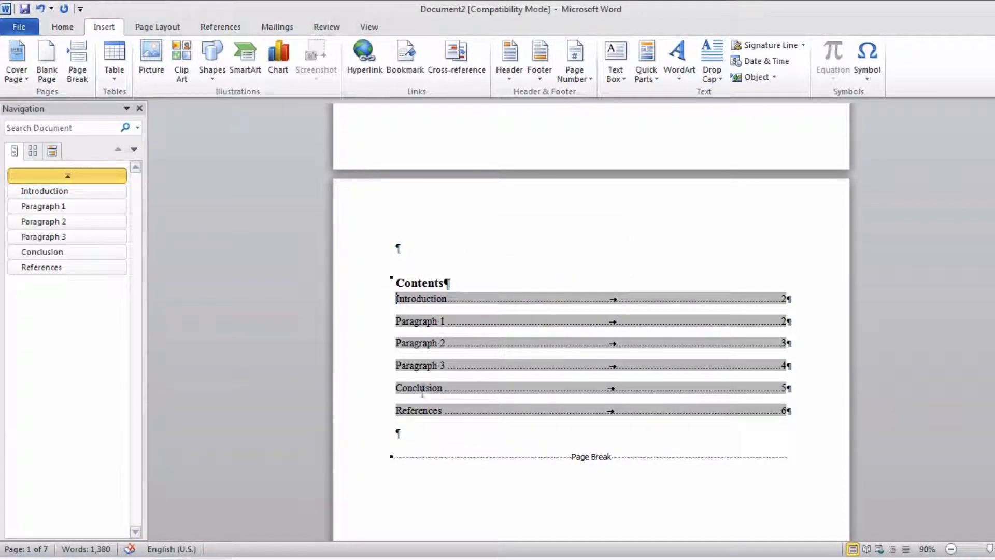
{"action": "left_click", "coordinate": [786, 388]}
- Apply the Heading 2 style to the "Paragraph 2.1" subheading line
{"action": "scroll", "coordinate": [428, 330], "scroll_direction": "down", "scroll_amount": 20}
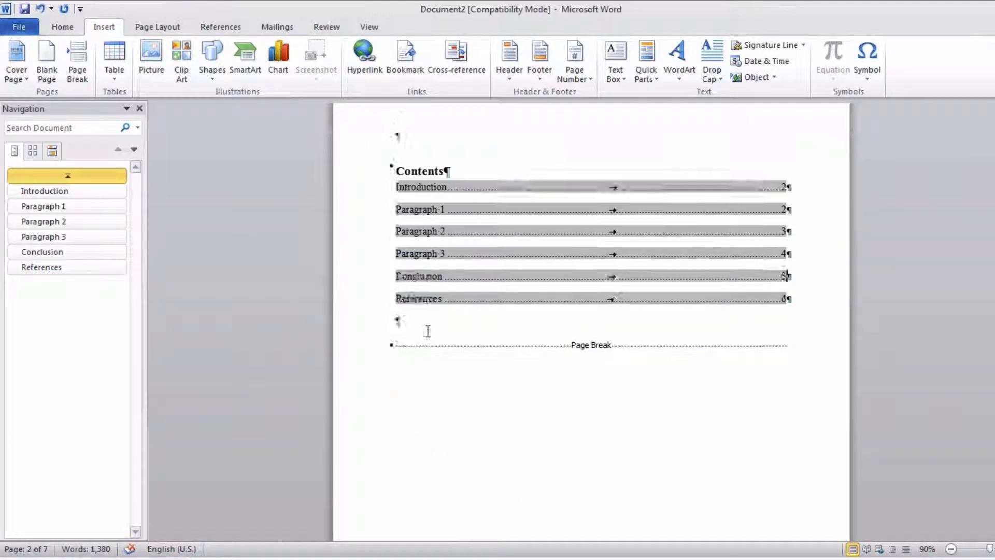
{"action": "scroll", "coordinate": [428, 330], "scroll_direction": "down", "scroll_amount": 10}
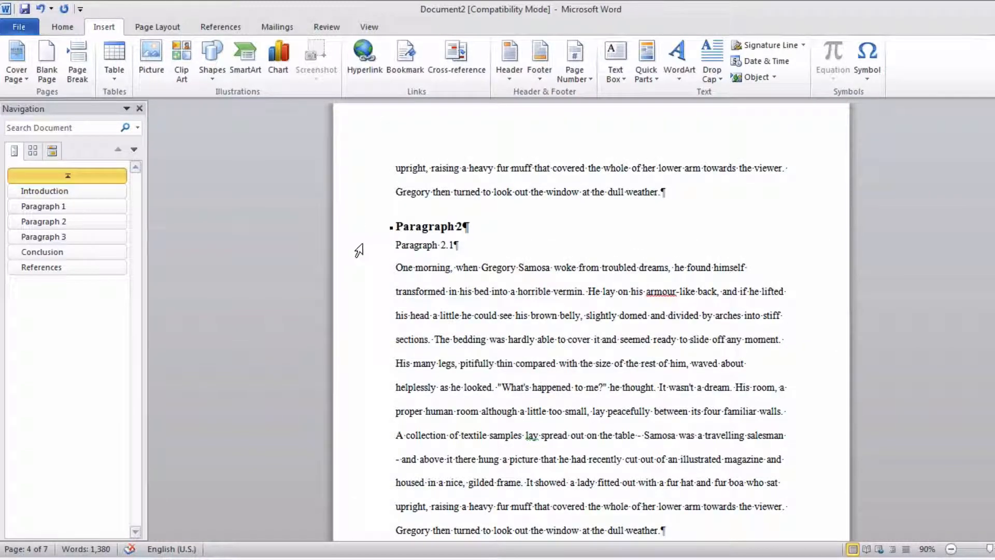
{"action": "left_click", "coordinate": [360, 248]}
{"action": "left_click", "coordinate": [67, 29]}
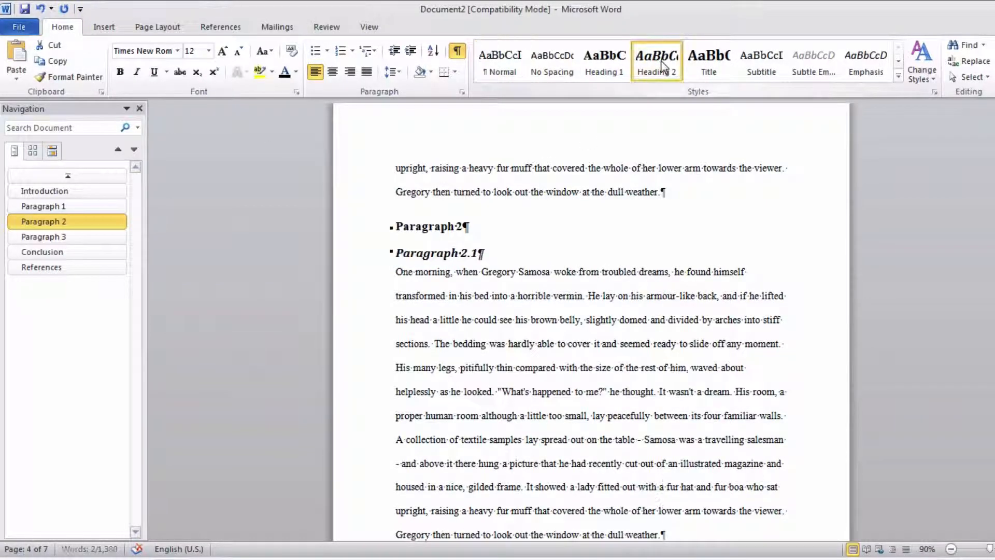
{"action": "left_click", "coordinate": [657, 65]}
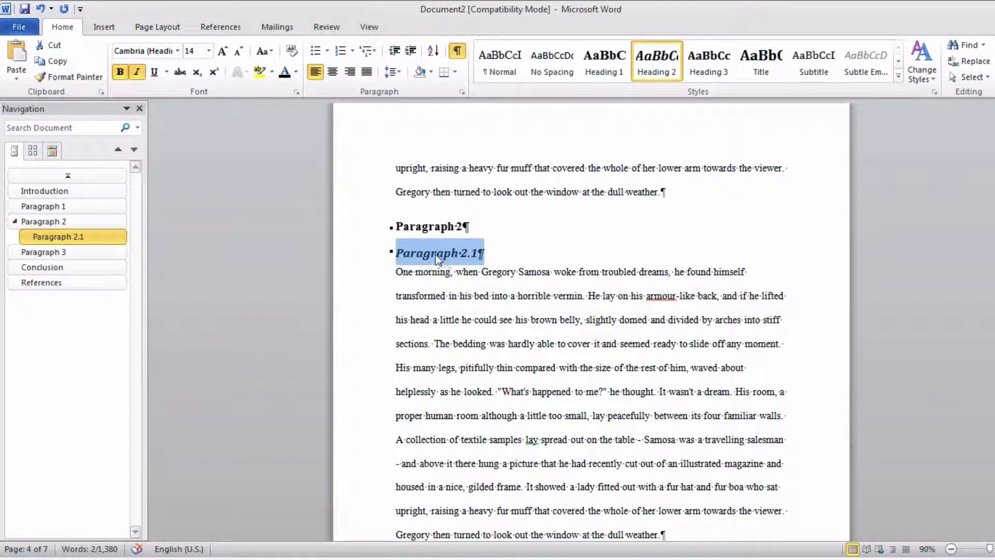
- Format the Paragraph 2.1 subheading as non-italic Times New Roman, 12 pt, and update the Heading 2 style to match it
{"action": "left_click", "coordinate": [137, 71]}
{"action": "left_click", "coordinate": [139, 52]}
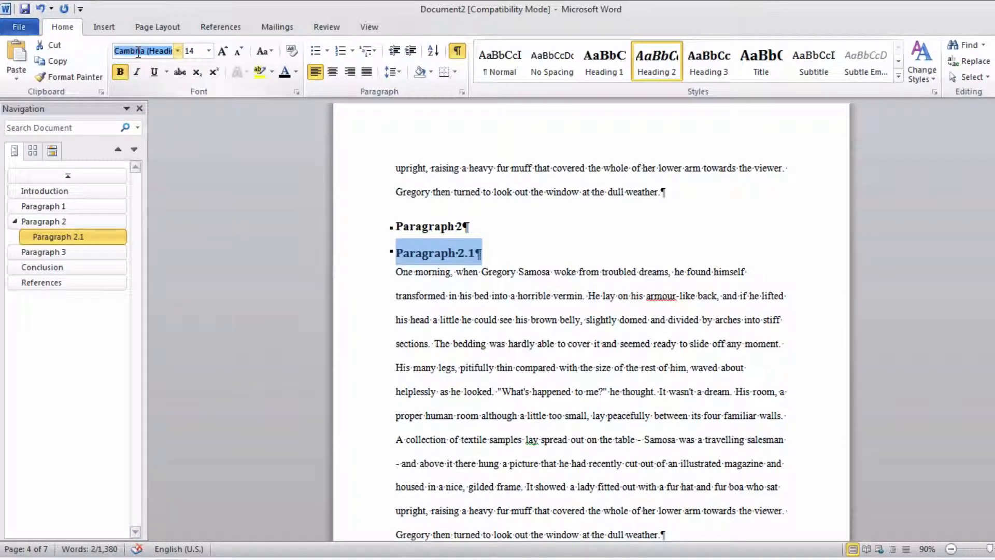
{"action": "type", "text": "Times New Rom"}
{"action": "key", "text": "Tab"}
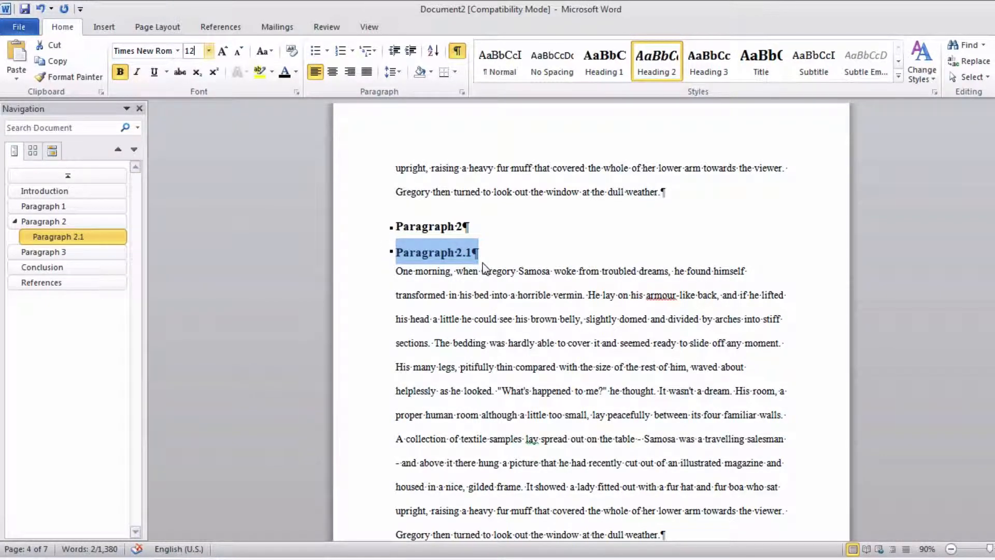
{"action": "key", "text": "Return"}
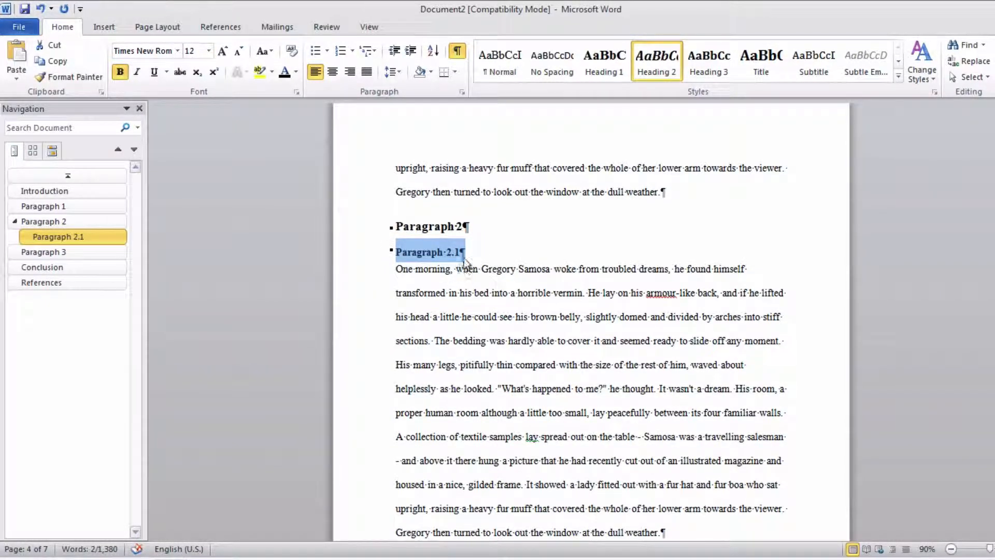
{"action": "right_click", "coordinate": [658, 60]}
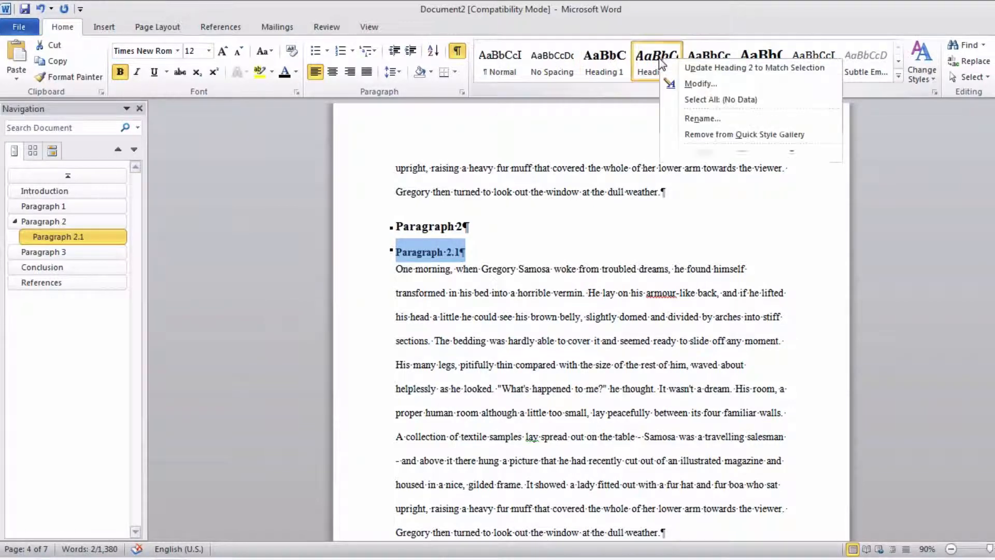
{"action": "left_click", "coordinate": [742, 68]}
- Apply the Heading 2 style to the Paragraph 2.2, Paragraph 3.1 and Paragraph 3.2 subheadings
{"action": "scroll", "coordinate": [599, 218], "scroll_direction": "down", "scroll_amount": 5}
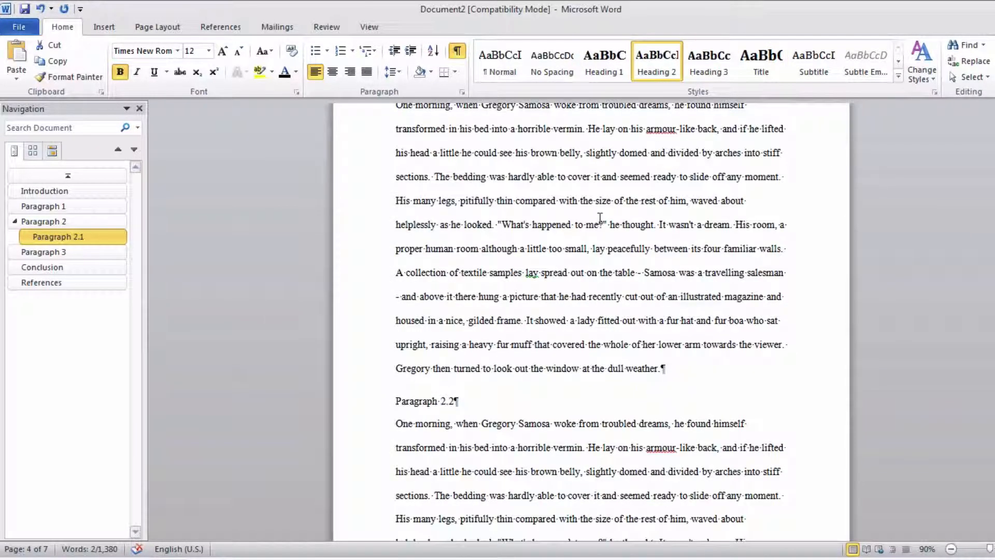
{"action": "left_click", "coordinate": [365, 376]}
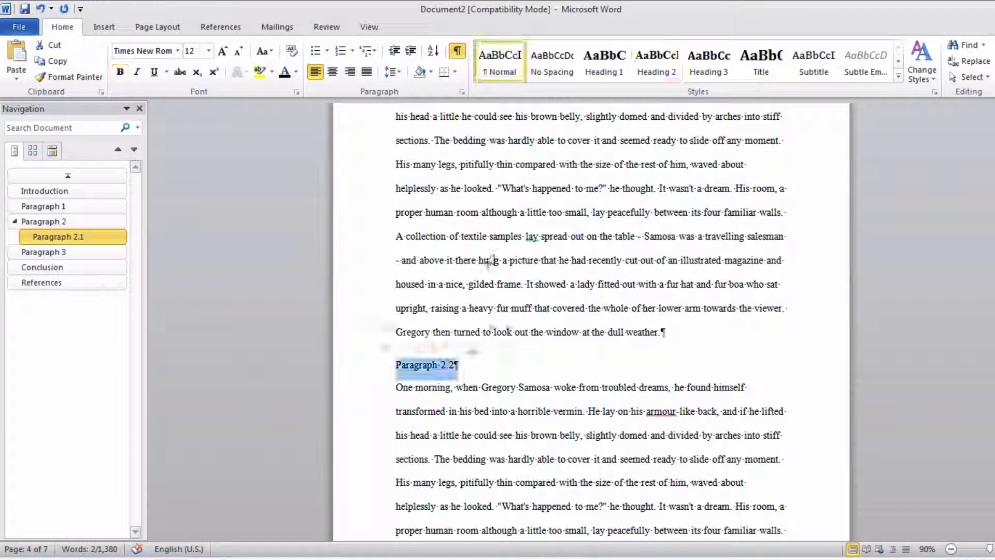
{"action": "left_click", "coordinate": [657, 60]}
{"action": "scroll", "coordinate": [628, 246], "scroll_direction": "down", "scroll_amount": 9}
{"action": "scroll", "coordinate": [628, 246], "scroll_direction": "down", "scroll_amount": 3}
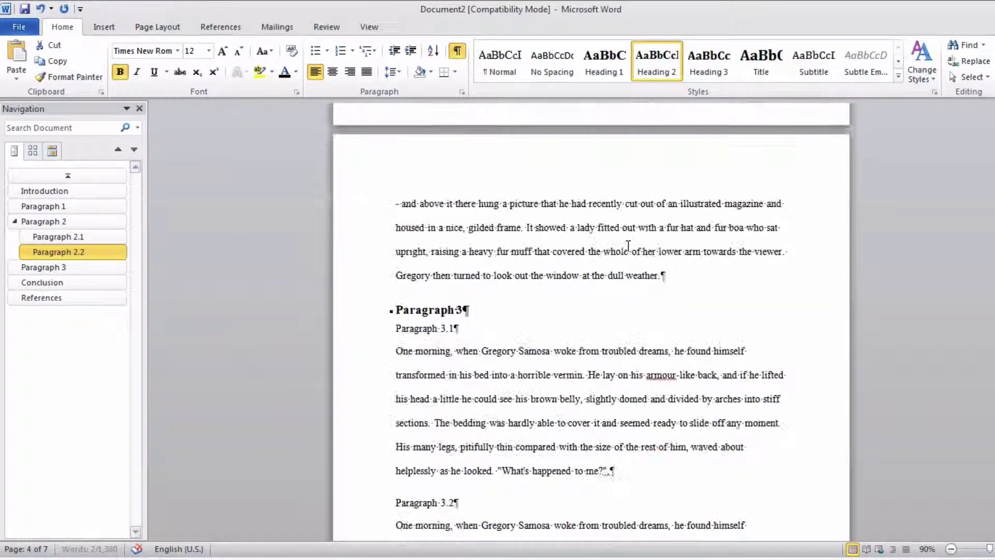
{"action": "left_click", "coordinate": [371, 329]}
{"action": "left_click", "coordinate": [652, 78]}
{"action": "scroll", "coordinate": [367, 261], "scroll_direction": "down", "scroll_amount": 7}
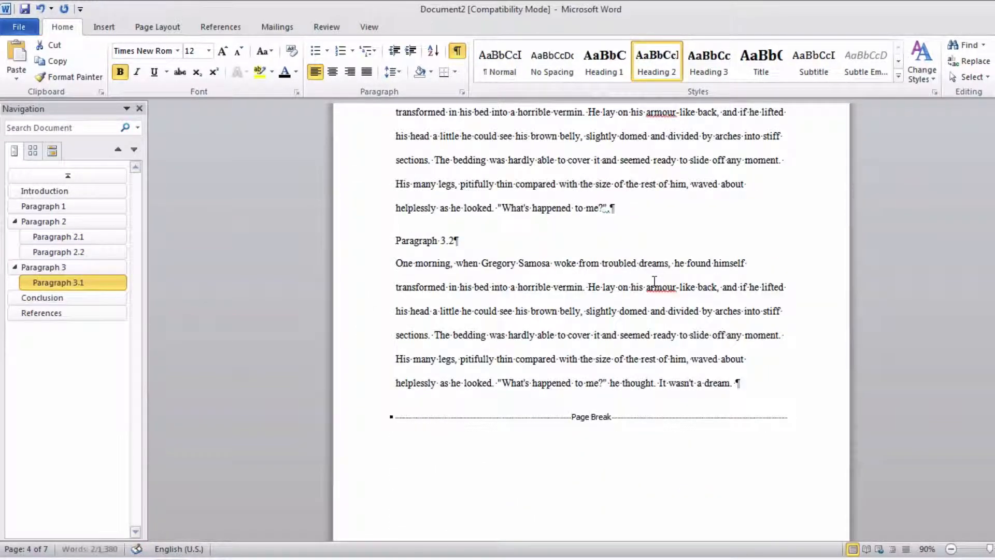
{"action": "left_click", "coordinate": [372, 199]}
{"action": "left_click", "coordinate": [659, 57]}
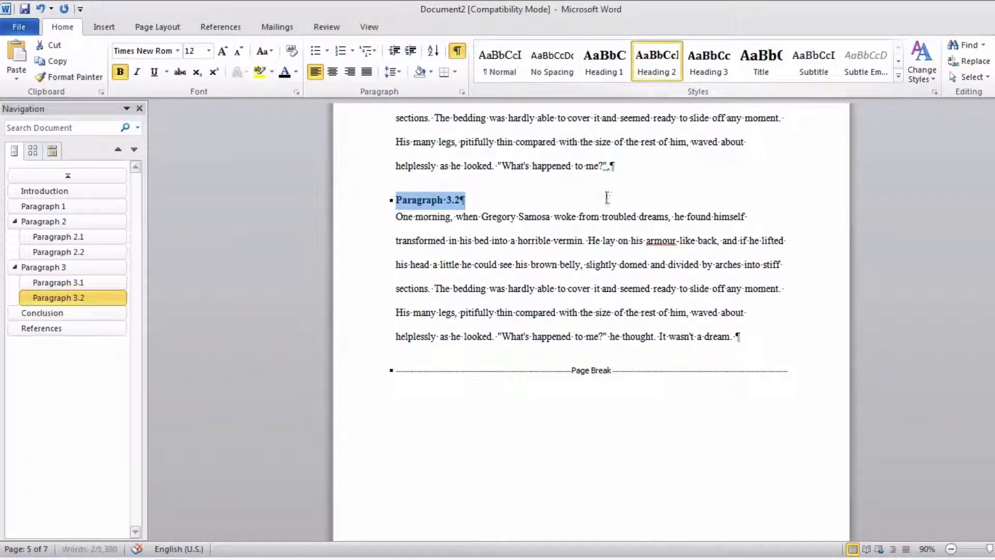
- Update the entire table of contents so it includes the Heading 2 subheadings of Paragraph 2 and Paragraph 3
{"action": "scroll", "coordinate": [596, 204], "scroll_direction": "down", "scroll_amount": 10}
{"action": "scroll", "coordinate": [600, 204], "scroll_direction": "up", "scroll_amount": 10}
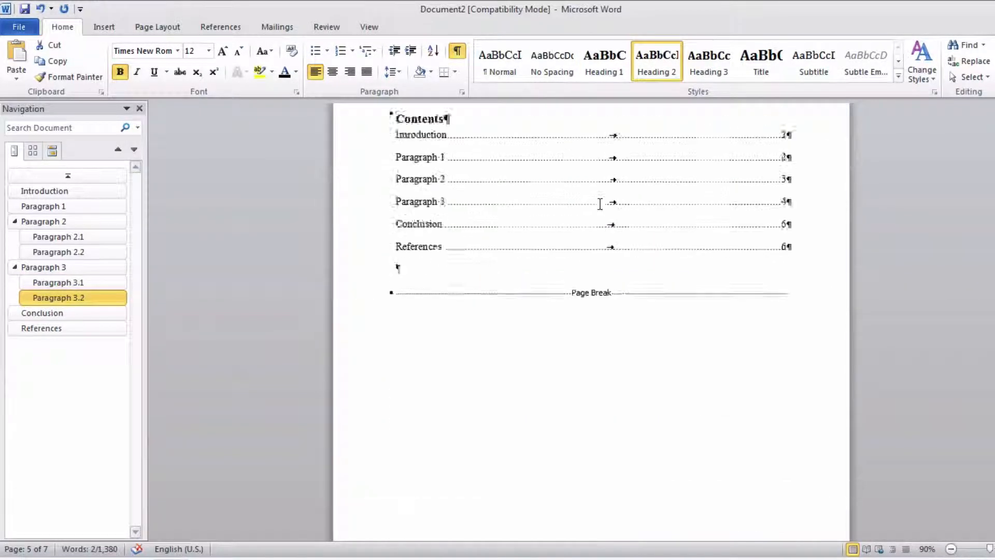
{"action": "left_click", "coordinate": [488, 282]}
{"action": "right_click", "coordinate": [487, 282]}
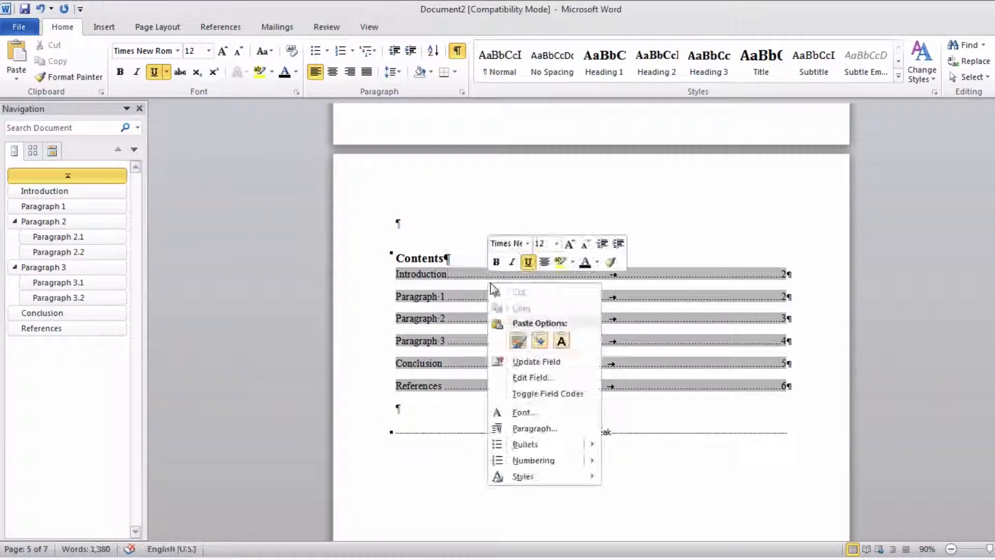
{"action": "left_click", "coordinate": [534, 362]}
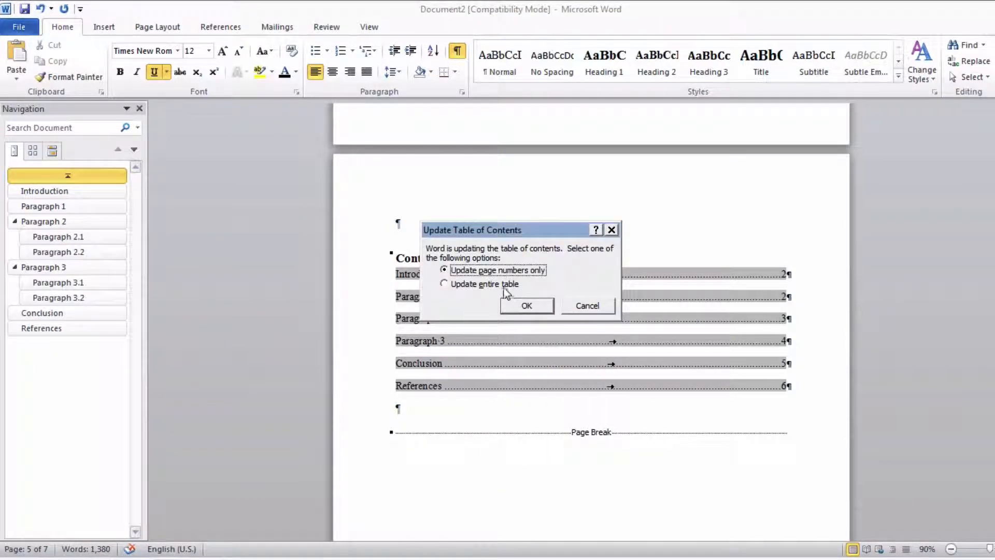
{"action": "left_click", "coordinate": [487, 283]}
{"action": "left_click", "coordinate": [516, 305]}
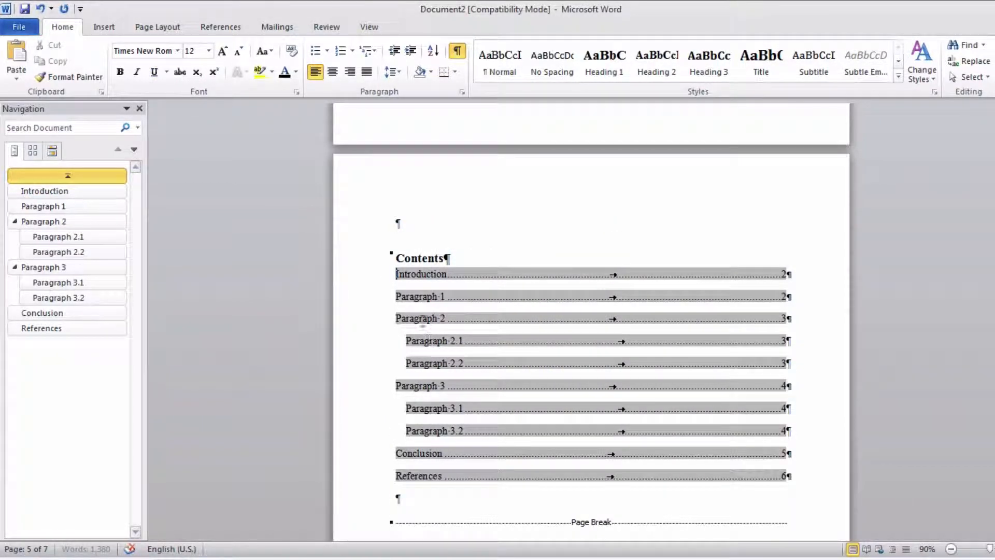
{"action": "left_click", "coordinate": [818, 307]}
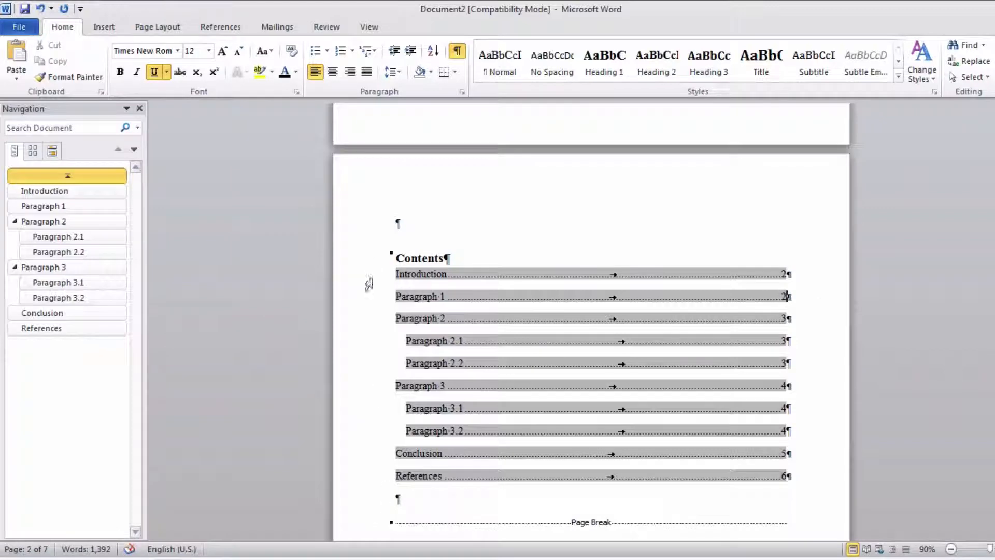
{"action": "left_click", "coordinate": [454, 498]}
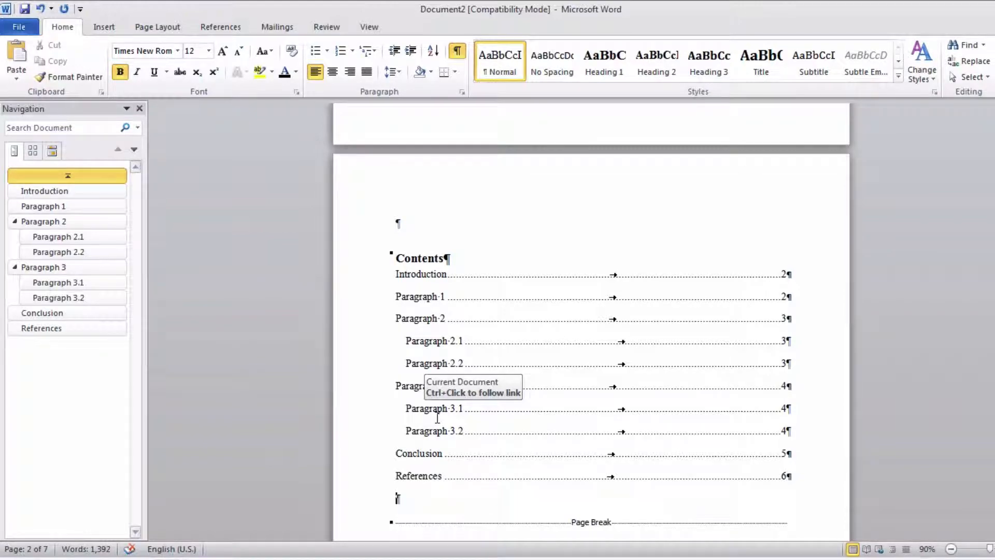
- Set the special indentation of the first entry in the References list to (none)
{"action": "scroll", "coordinate": [437, 417], "scroll_direction": "down", "scroll_amount": 20}
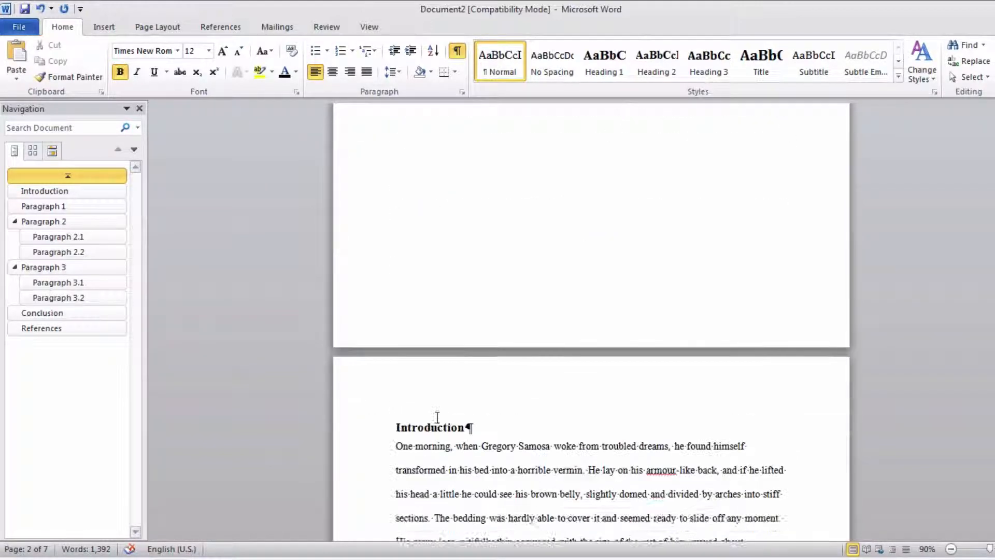
{"action": "scroll", "coordinate": [437, 417], "scroll_direction": "down", "scroll_amount": 20}
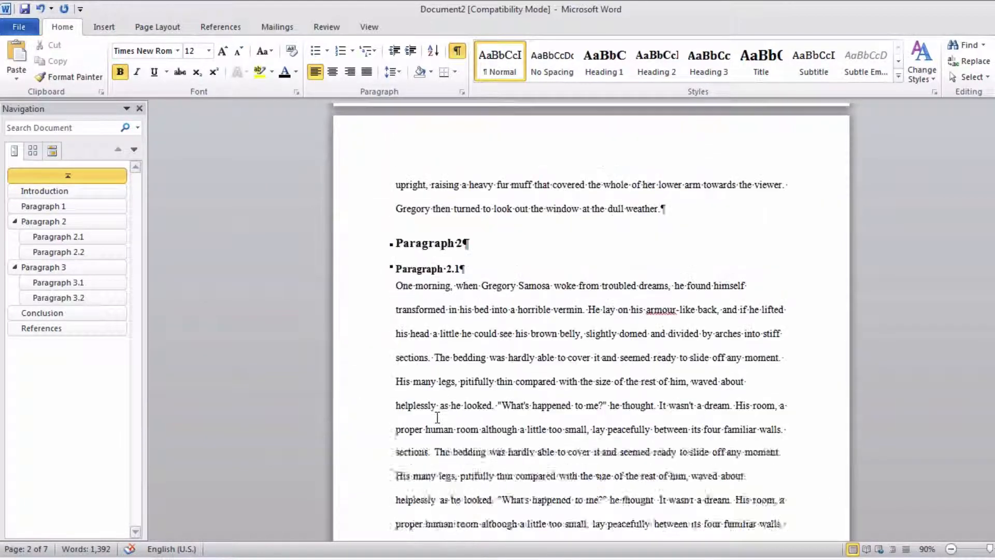
{"action": "scroll", "coordinate": [437, 417], "scroll_direction": "down", "scroll_amount": 20}
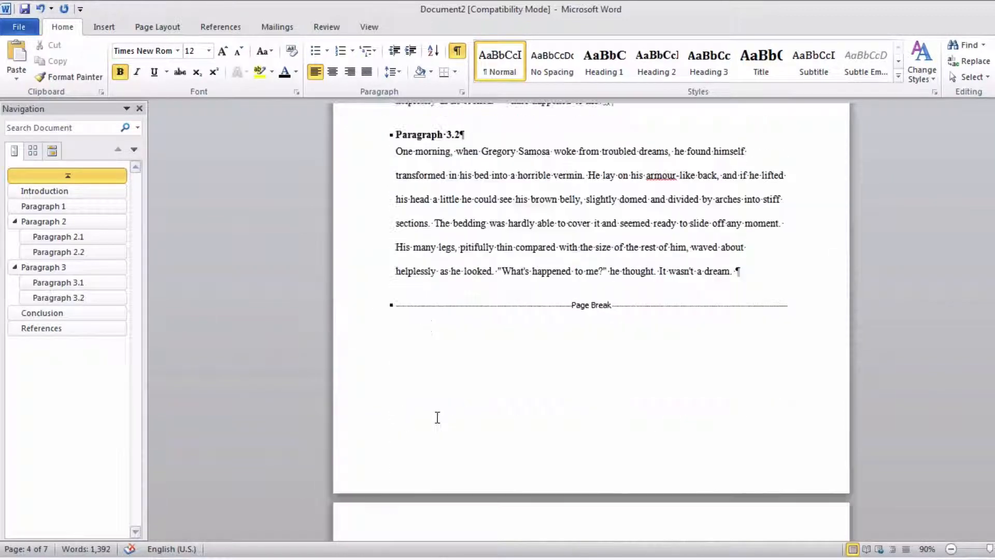
{"action": "scroll", "coordinate": [437, 418], "scroll_direction": "down", "scroll_amount": 15}
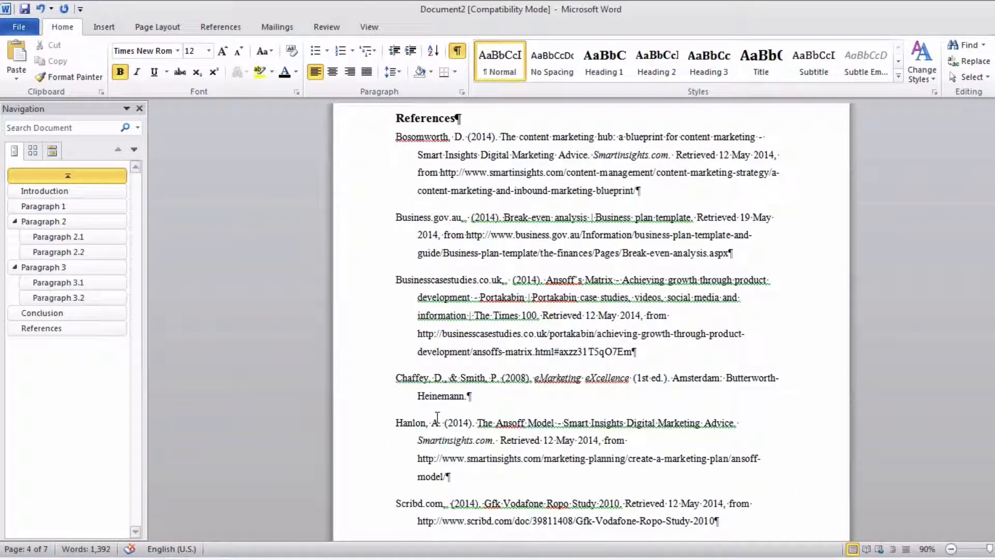
{"action": "left_click_drag", "start_coordinate": [394, 172], "coordinate": [638, 227]}
{"action": "right_click", "coordinate": [568, 190]}
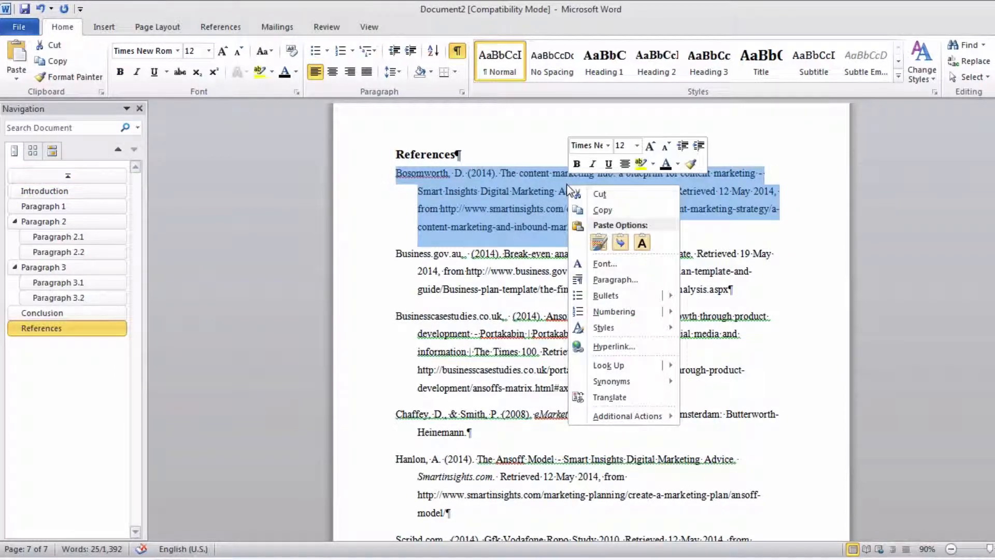
{"action": "left_click", "coordinate": [608, 282]}
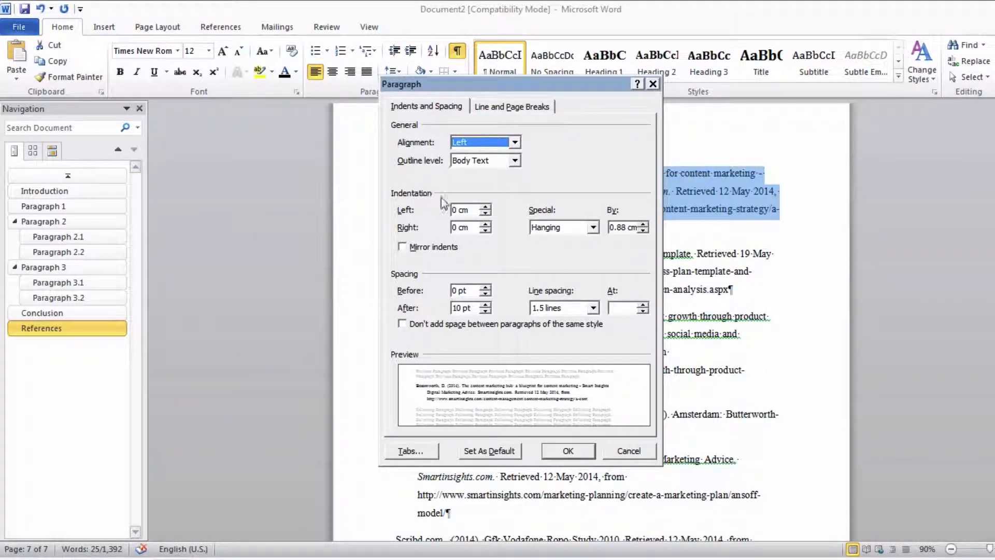
{"action": "left_click", "coordinate": [554, 228]}
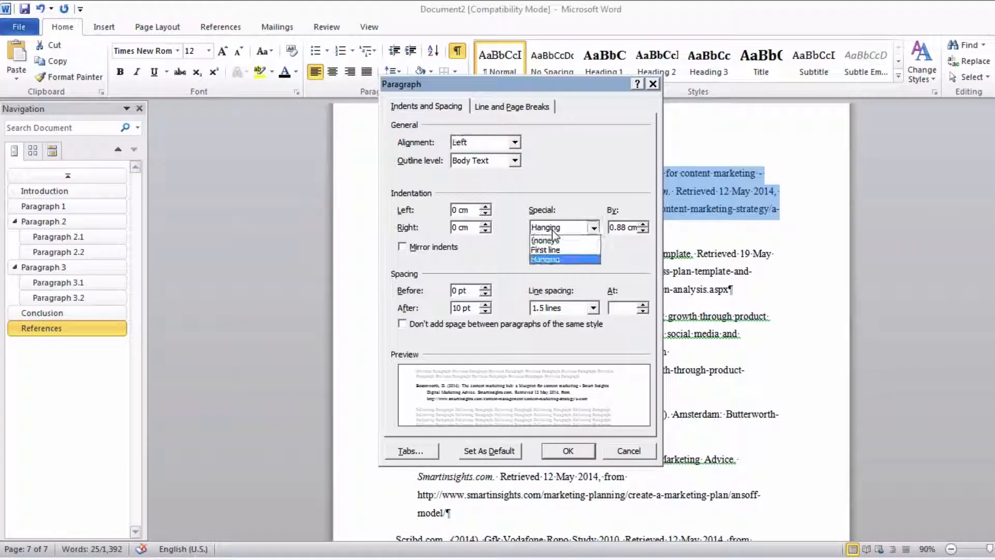
{"action": "left_click", "coordinate": [550, 241]}
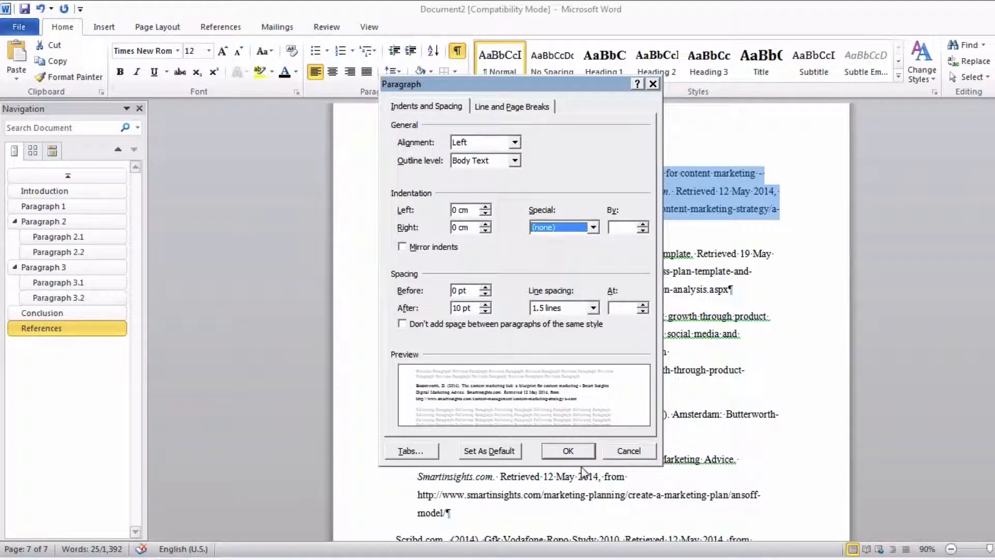
{"action": "left_click", "coordinate": [580, 451]}
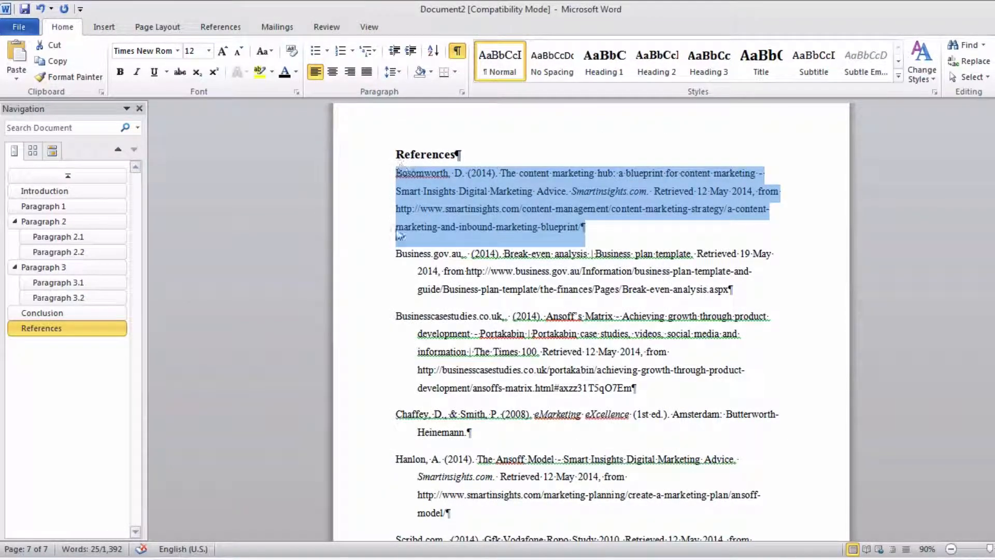
- Apply a hanging special indentation of 1.27 cm to the first entry in the References list
{"action": "right_click", "coordinate": [462, 177]}
{"action": "left_click", "coordinate": [513, 286]}
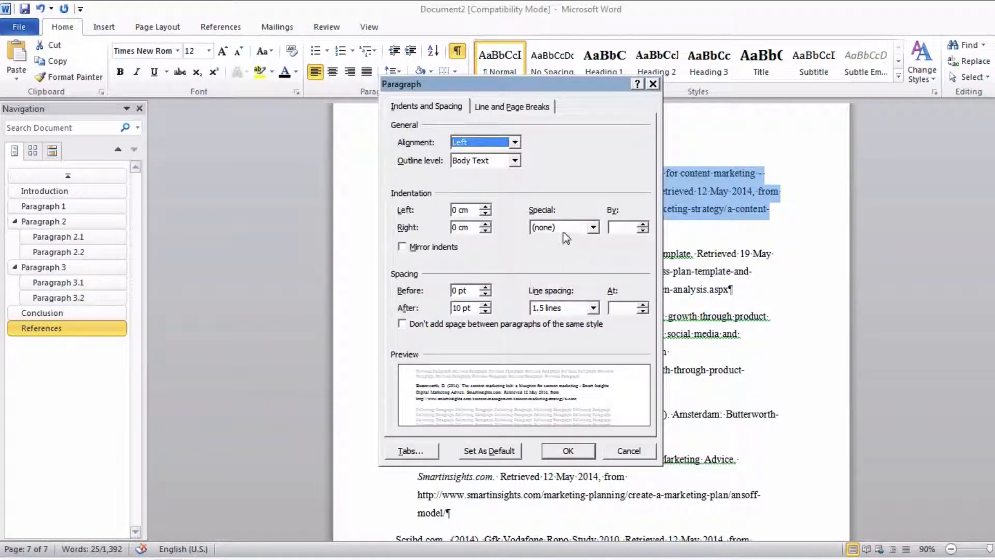
{"action": "left_click", "coordinate": [564, 233]}
{"action": "left_click", "coordinate": [560, 258]}
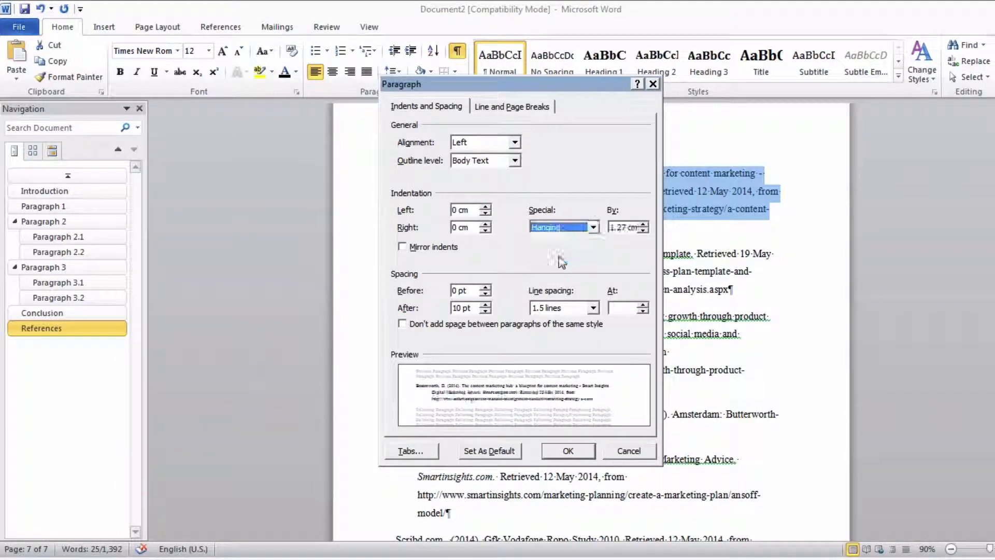
{"action": "left_click", "coordinate": [570, 452]}
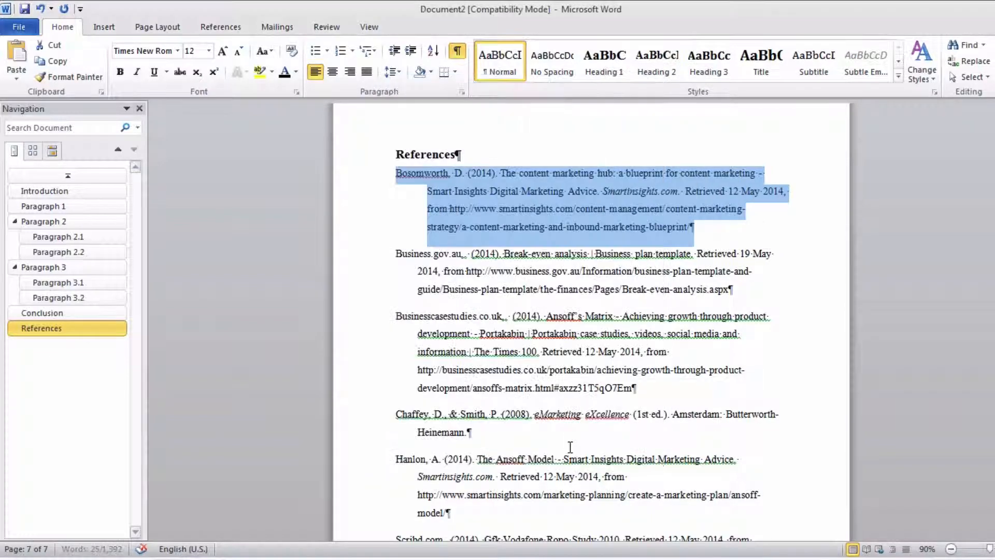
{"action": "left_click", "coordinate": [638, 213]}
{"action": "scroll", "coordinate": [649, 282], "scroll_direction": "down", "scroll_amount": 5}
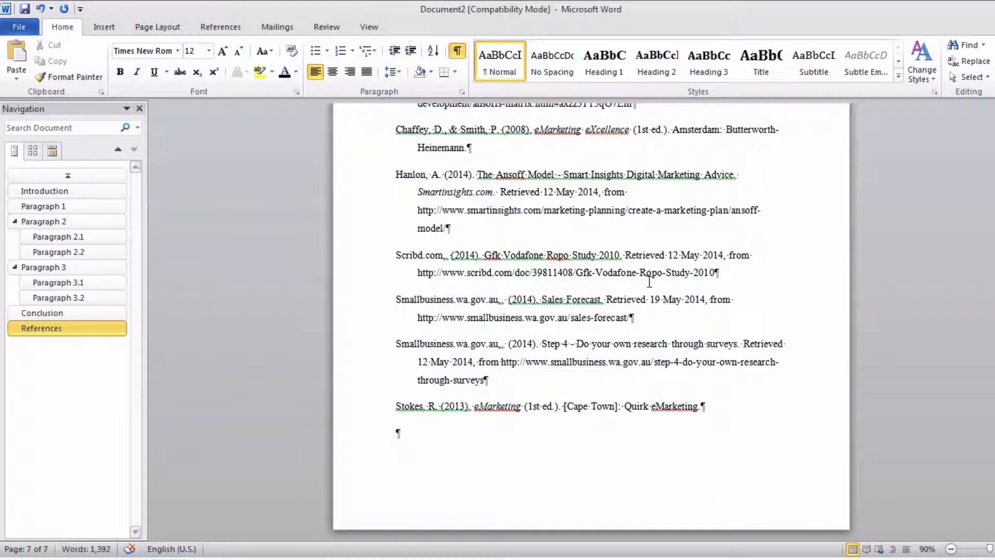
{"action": "scroll", "coordinate": [649, 281], "scroll_direction": "up", "scroll_amount": 7}
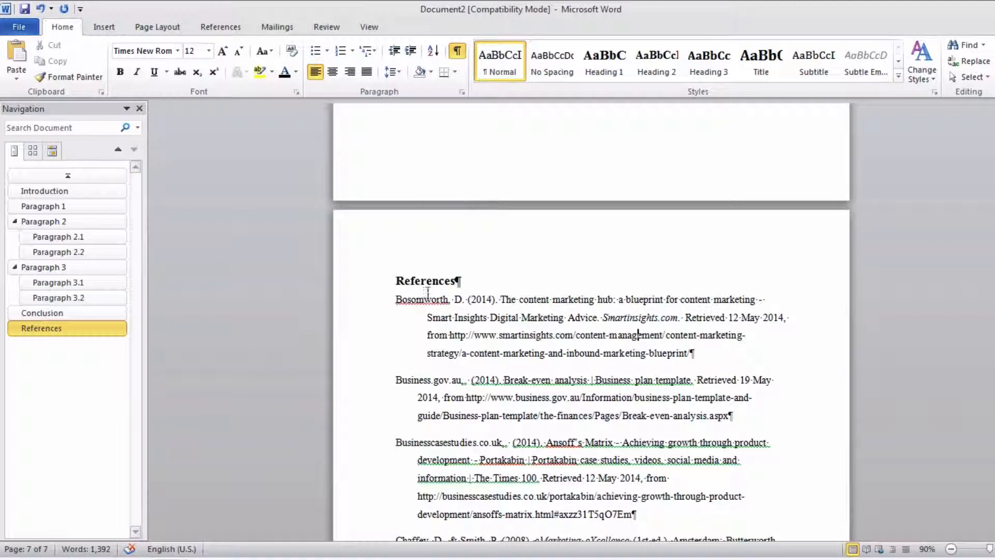
{"action": "left_click_drag", "start_coordinate": [397, 303], "coordinate": [695, 354]}
- Examine the line spacing options for the Paragraph 1 body text without changing the setting
{"action": "scroll", "coordinate": [534, 244], "scroll_direction": "up", "scroll_amount": 13}
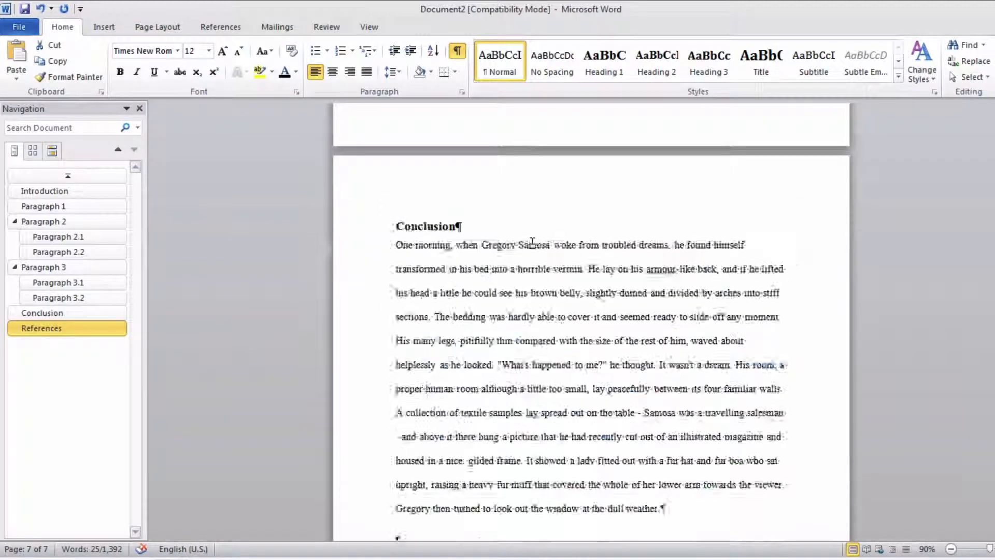
{"action": "scroll", "coordinate": [531, 244], "scroll_direction": "up", "scroll_amount": 8}
{"action": "scroll", "coordinate": [532, 243], "scroll_direction": "up", "scroll_amount": 15}
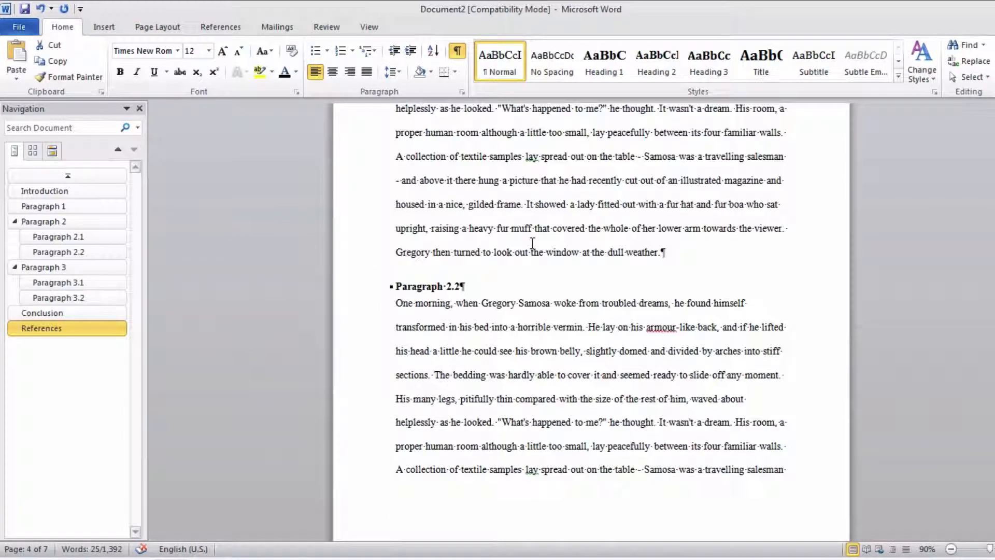
{"action": "scroll", "coordinate": [526, 261], "scroll_direction": "up", "scroll_amount": 1}
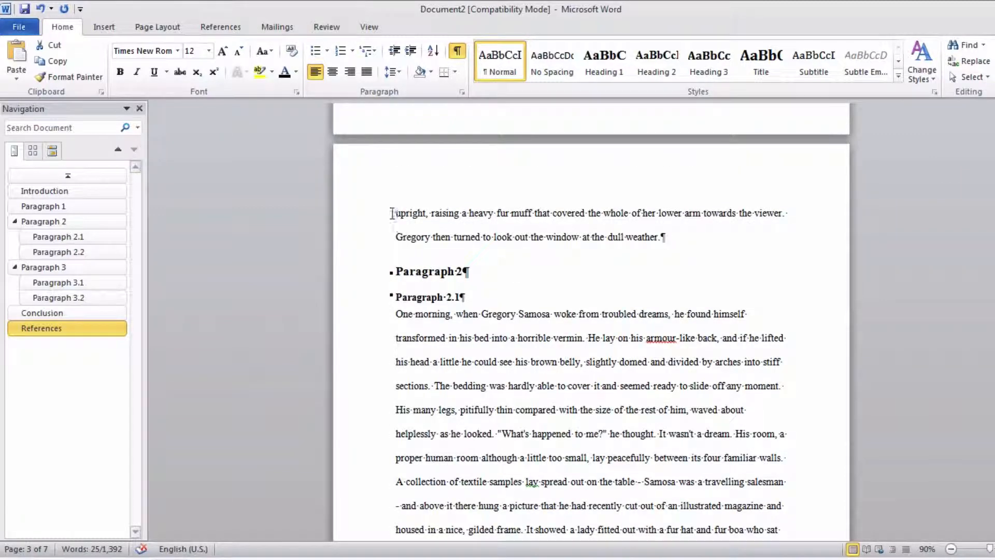
{"action": "left_click_drag", "start_coordinate": [392, 213], "coordinate": [430, 237]}
{"action": "right_click", "coordinate": [425, 217]}
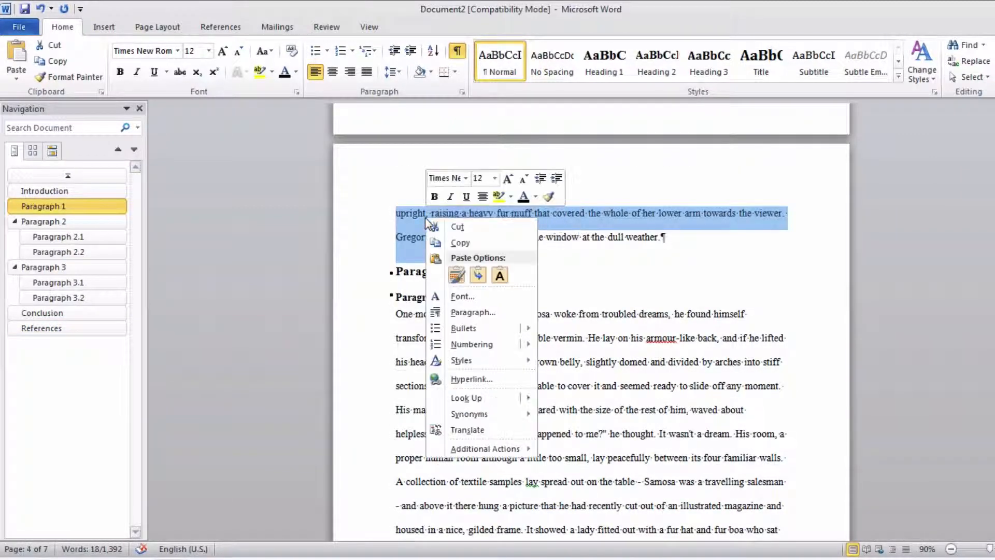
{"action": "left_click", "coordinate": [501, 313]}
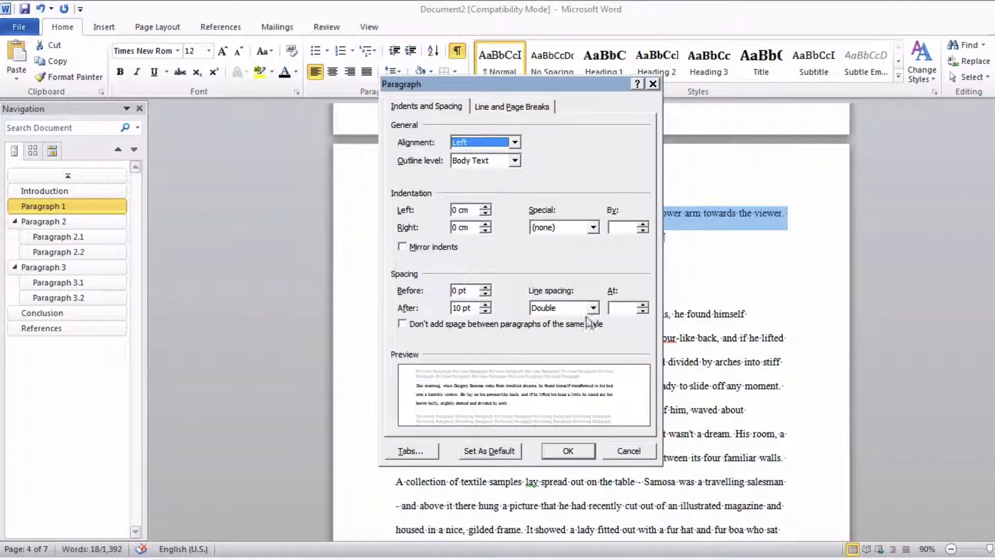
{"action": "left_click", "coordinate": [556, 310]}
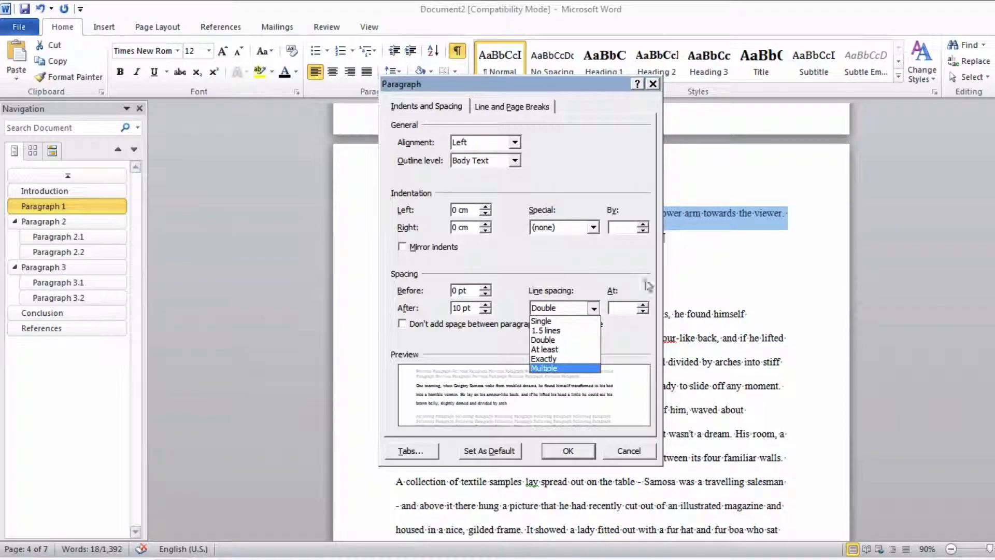
{"action": "left_click", "coordinate": [627, 456]}
{"action": "left_click", "coordinate": [589, 346]}
- Set the line spacing of the Introduction body text to Single
{"action": "scroll", "coordinate": [589, 346], "scroll_direction": "up", "scroll_amount": 5}
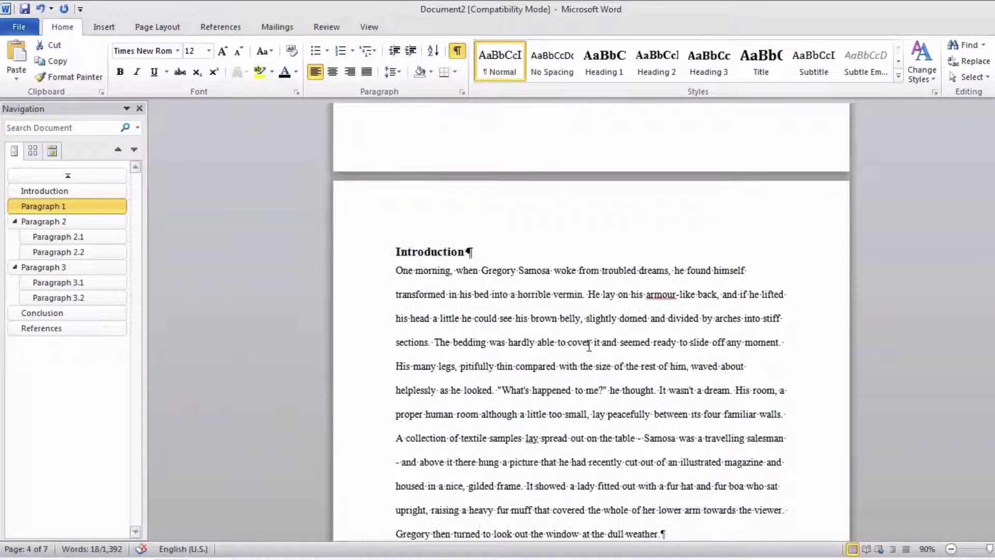
{"action": "scroll", "coordinate": [589, 346], "scroll_direction": "up", "scroll_amount": 10}
{"action": "scroll", "coordinate": [589, 346], "scroll_direction": "down", "scroll_amount": 5}
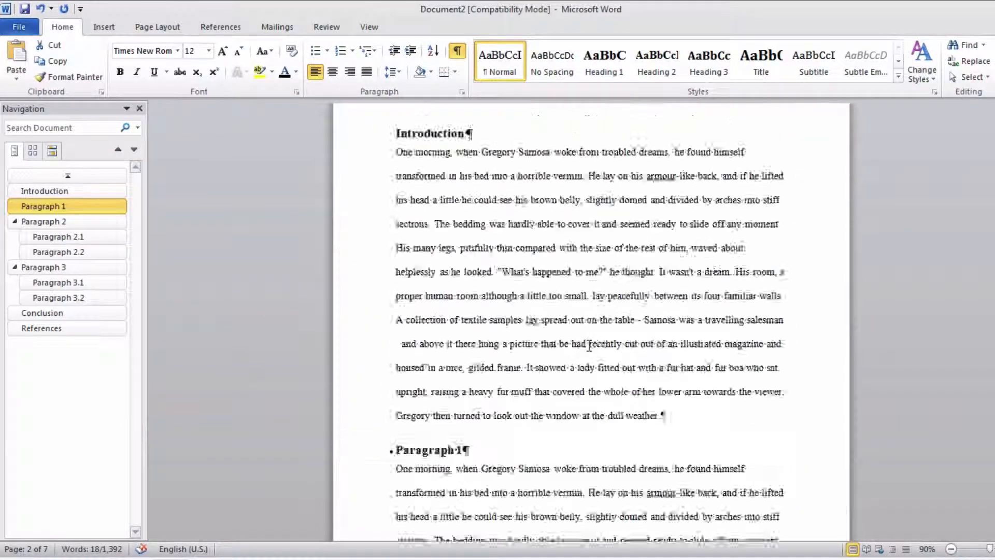
{"action": "scroll", "coordinate": [589, 347], "scroll_direction": "down", "scroll_amount": 3}
{"action": "scroll", "coordinate": [589, 347], "scroll_direction": "up", "scroll_amount": 5}
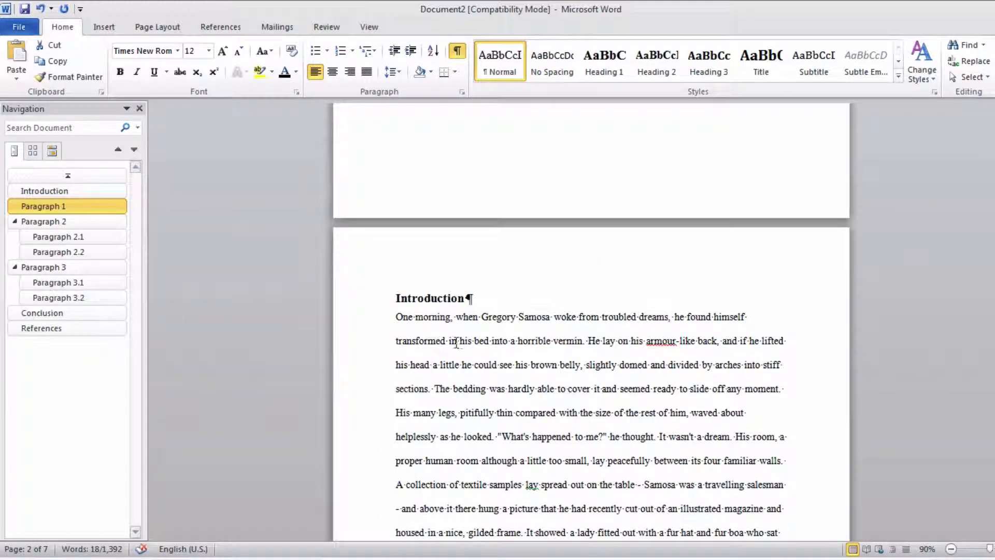
{"action": "scroll", "coordinate": [456, 342], "scroll_direction": "down", "scroll_amount": 2}
{"action": "left_click_drag", "start_coordinate": [382, 256], "coordinate": [418, 519]}
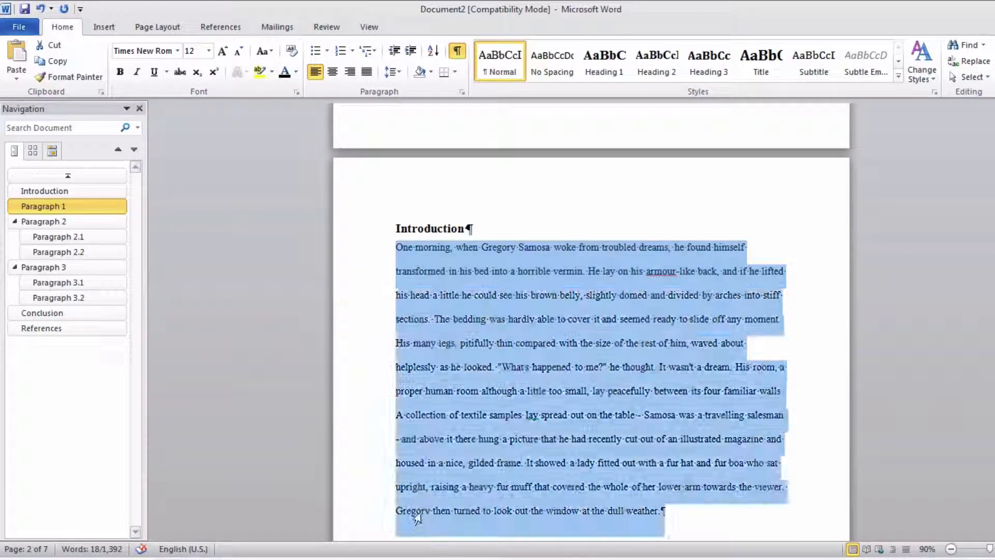
{"action": "right_click", "coordinate": [462, 419]}
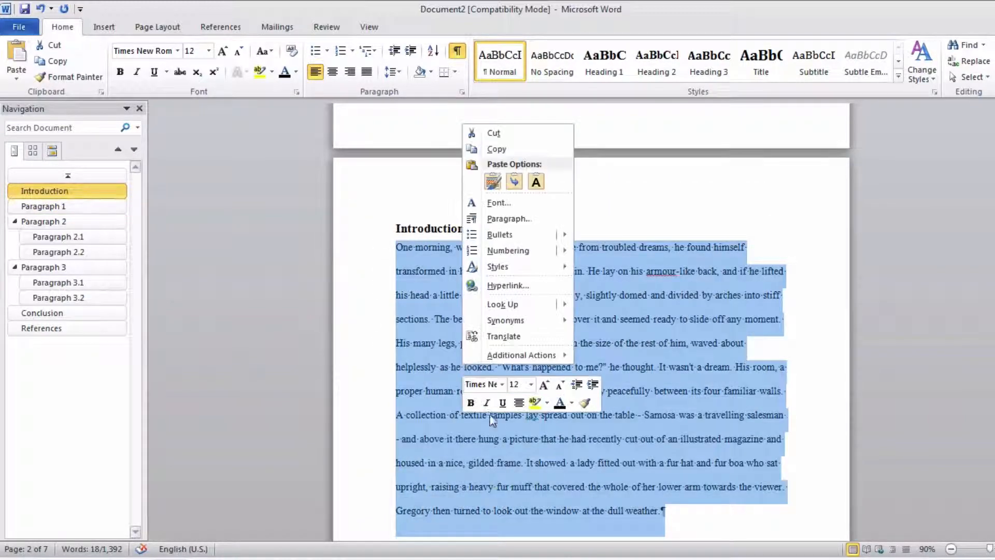
{"action": "left_click", "coordinate": [514, 219]}
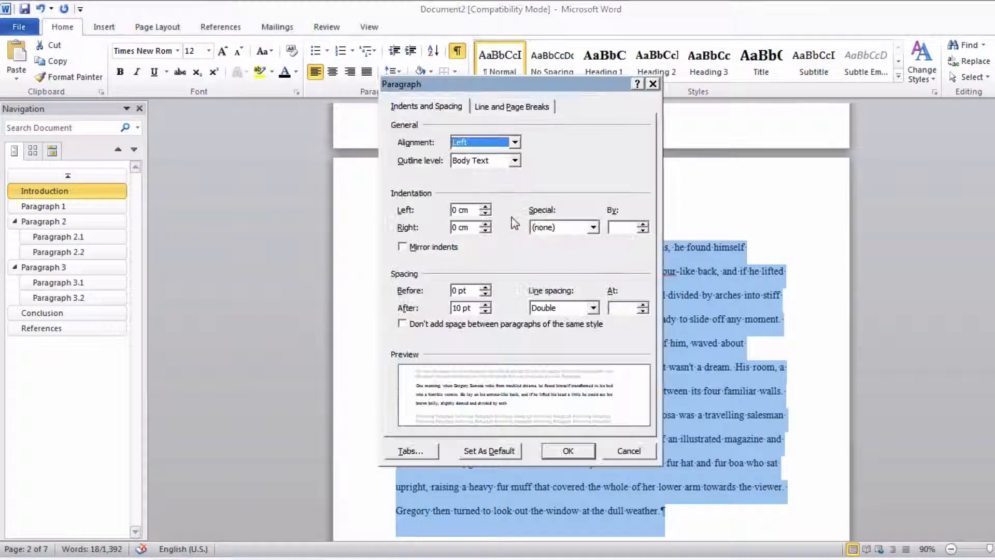
{"action": "left_click", "coordinate": [564, 308]}
{"action": "left_click", "coordinate": [544, 319]}
{"action": "left_click", "coordinate": [574, 451]}
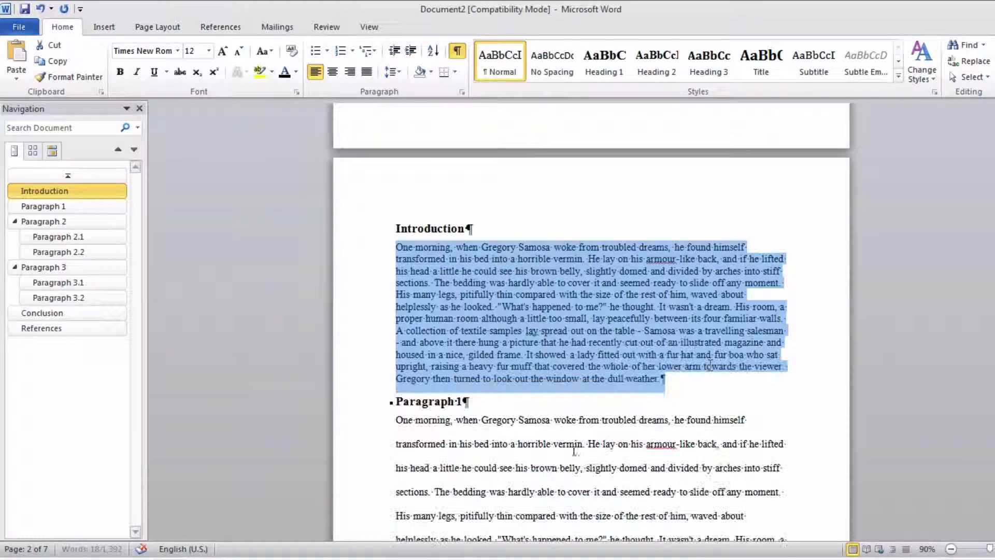
{"action": "scroll", "coordinate": [643, 433], "scroll_direction": "down", "scroll_amount": 3}
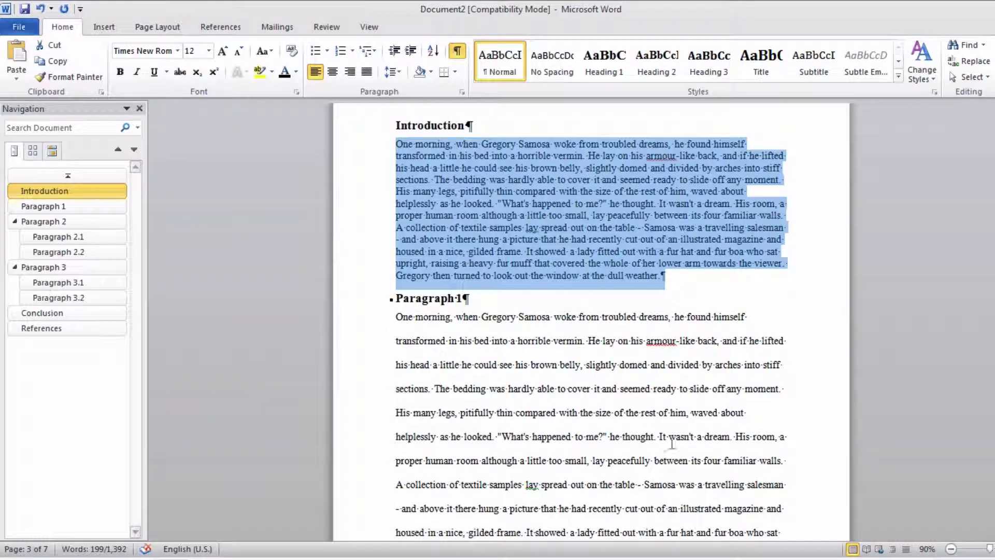
{"action": "left_click", "coordinate": [715, 280]}
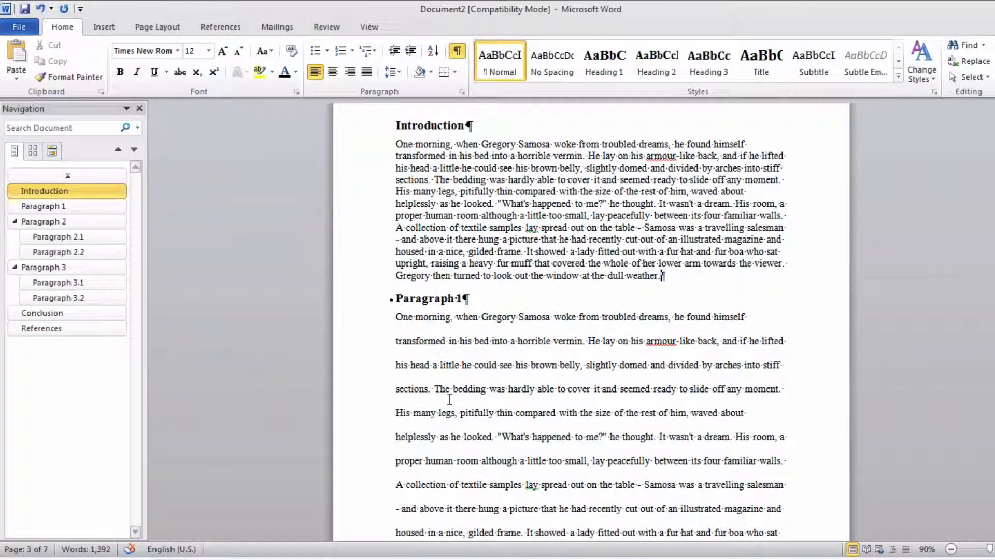
- Set the line spacing of the Introduction body text back to Double
{"action": "left_click_drag", "start_coordinate": [365, 145], "coordinate": [373, 284]}
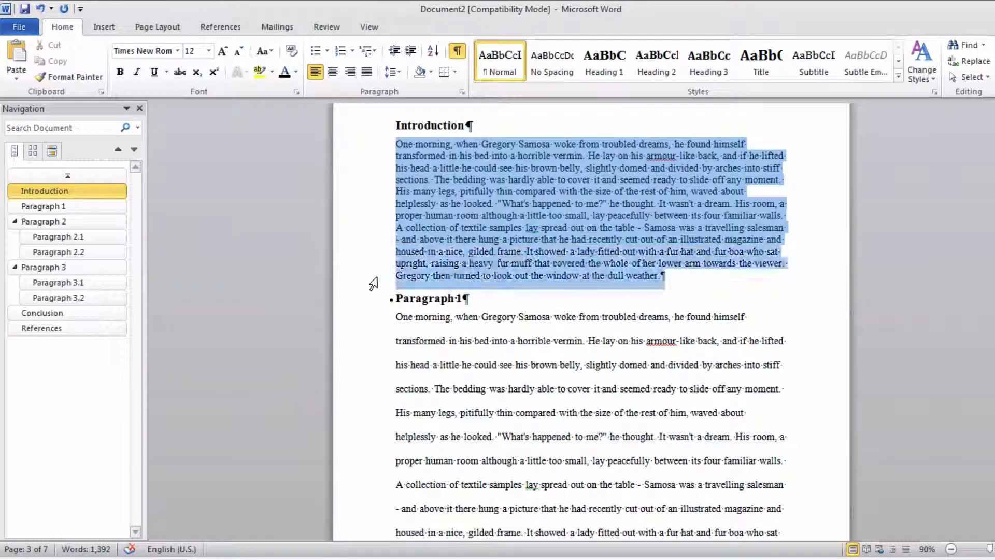
{"action": "right_click", "coordinate": [520, 168]}
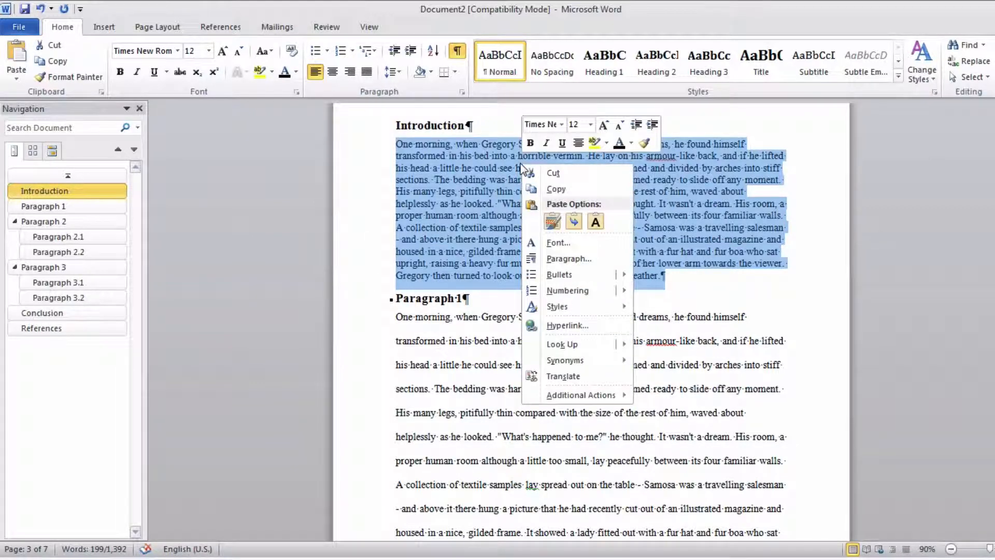
{"action": "left_click", "coordinate": [569, 258]}
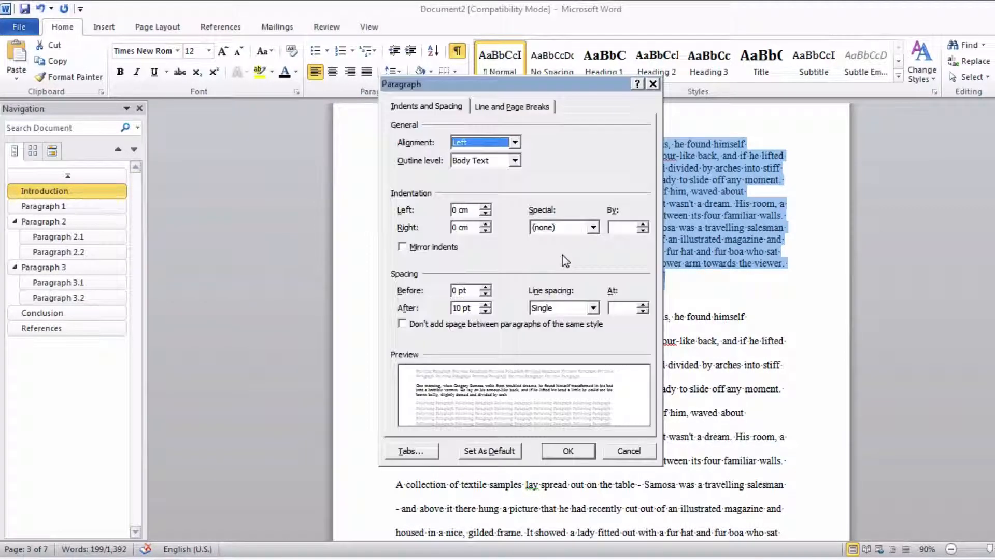
{"action": "left_click", "coordinate": [565, 308]}
{"action": "left_click", "coordinate": [552, 339]}
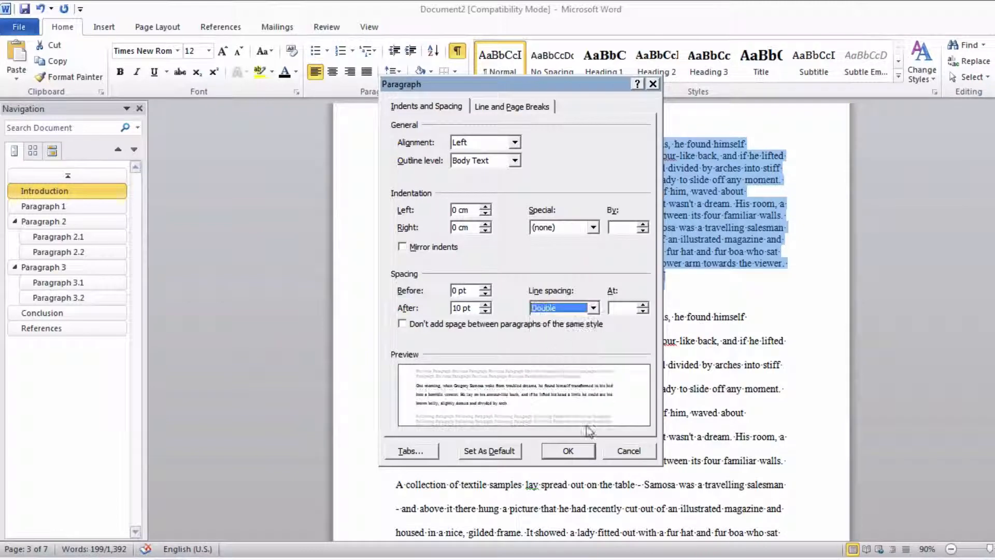
{"action": "left_click", "coordinate": [569, 451]}
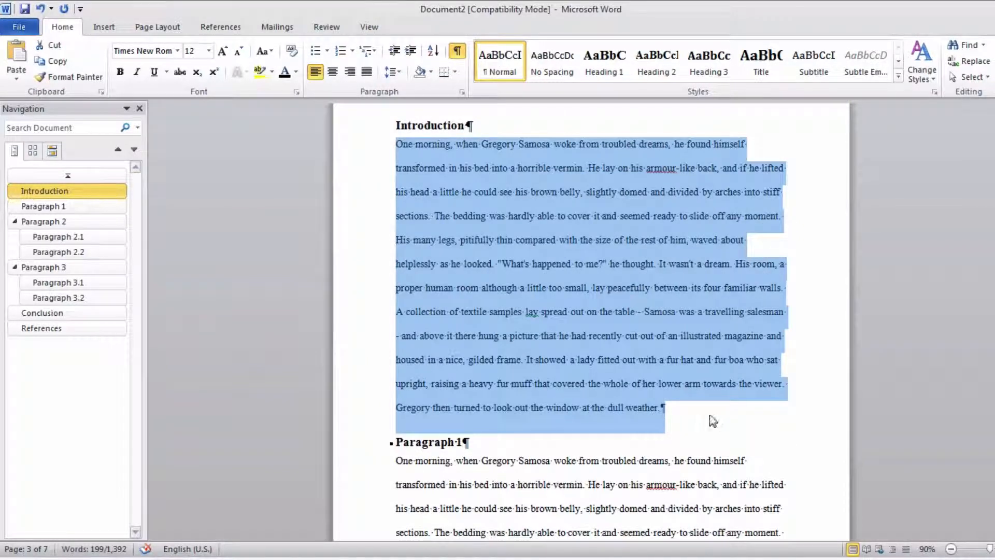
{"action": "left_click", "coordinate": [712, 416]}
{"action": "key", "text": "Return"}
{"action": "key", "text": "ctrl+Return"}
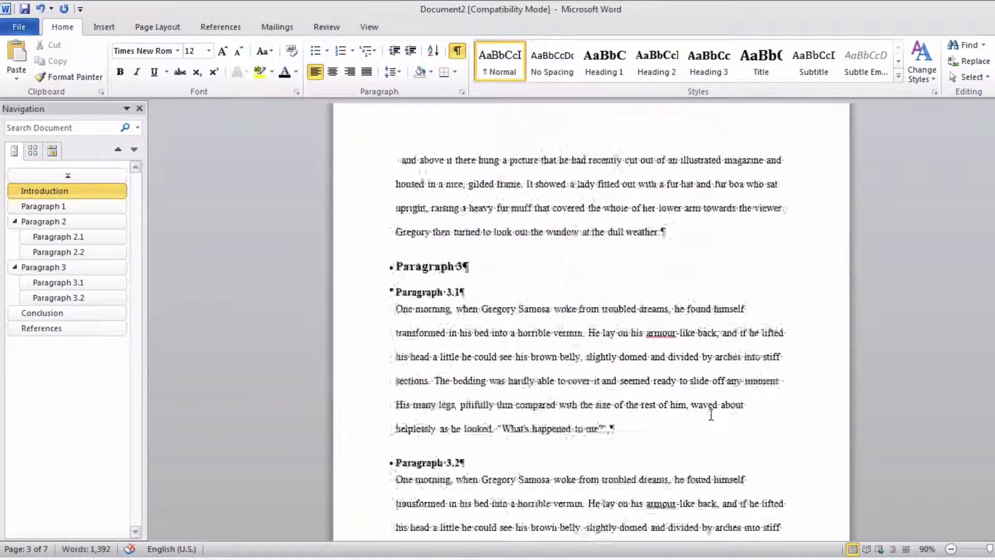
- Replace the company name placeholder on the cover page with "MY University"
{"action": "scroll", "coordinate": [711, 415], "scroll_direction": "down", "scroll_amount": 20}
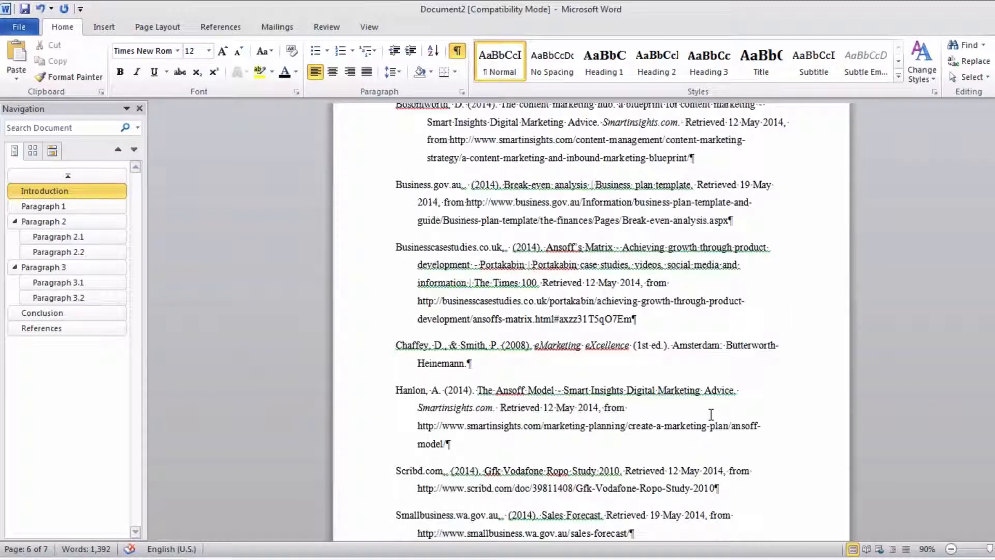
{"action": "scroll", "coordinate": [712, 415], "scroll_direction": "up", "scroll_amount": 5}
{"action": "scroll", "coordinate": [711, 415], "scroll_direction": "up", "scroll_amount": 20}
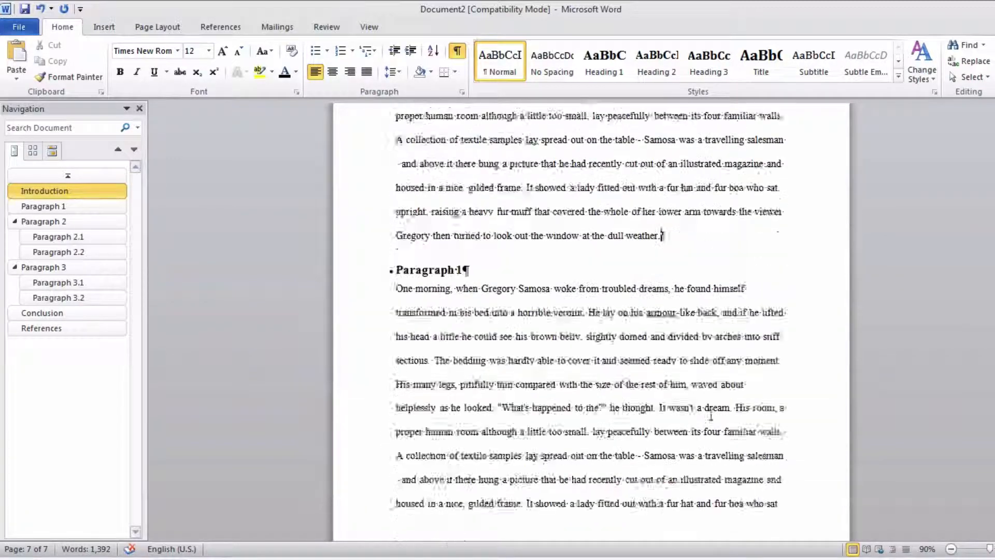
{"action": "scroll", "coordinate": [711, 414], "scroll_direction": "up", "scroll_amount": 8}
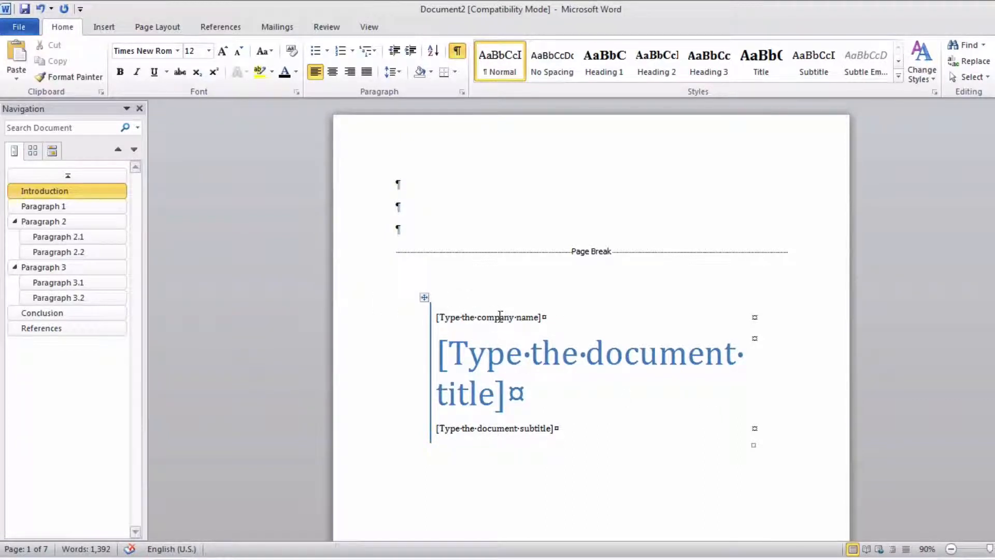
{"action": "left_click", "coordinate": [495, 317]}
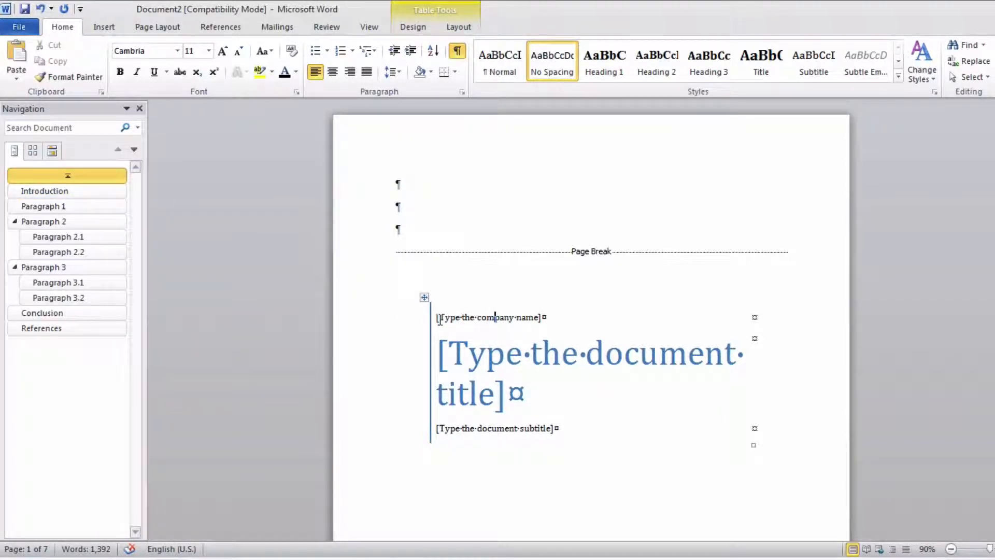
{"action": "left_click_drag", "start_coordinate": [439, 318], "coordinate": [544, 317]}
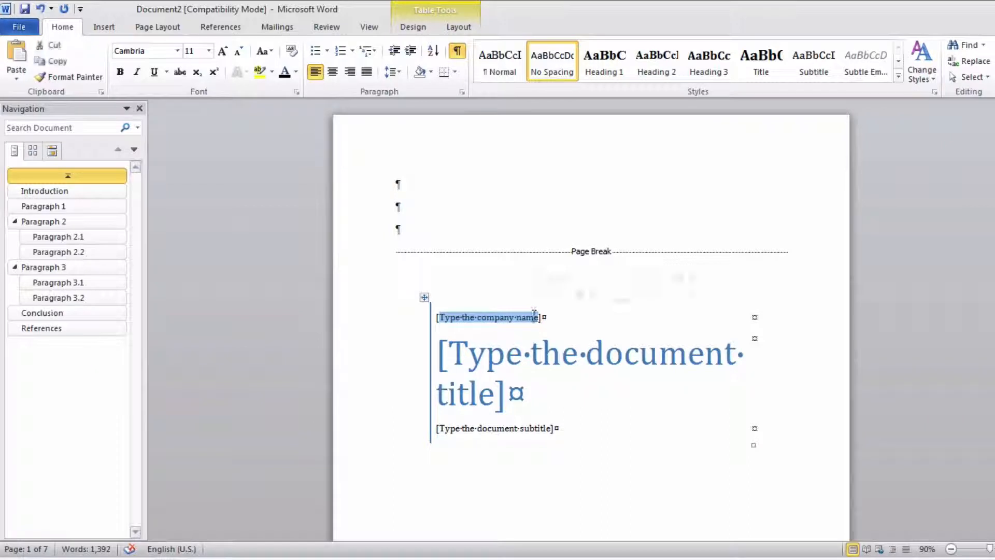
{"action": "key", "text": "Delete"}
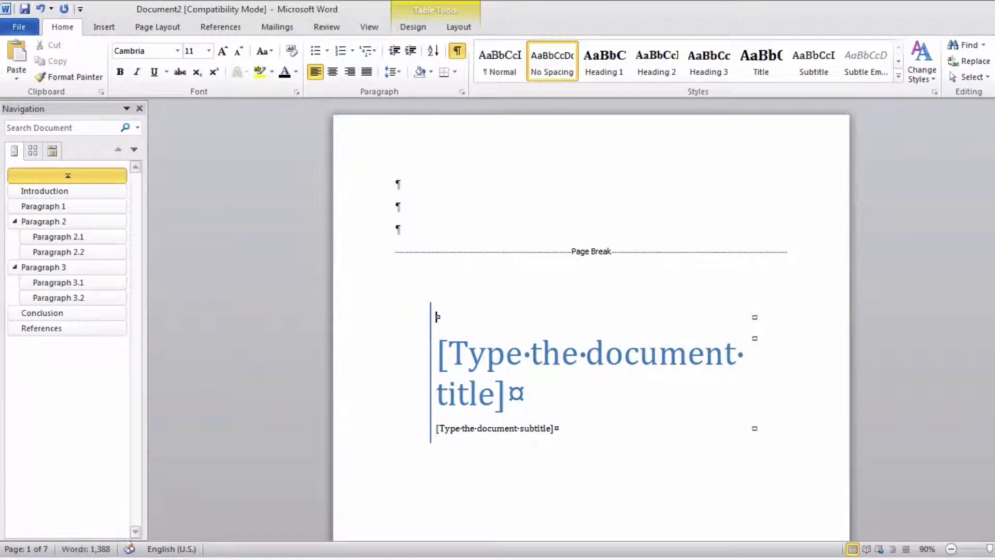
{"action": "type", "text": "MY Univers"}
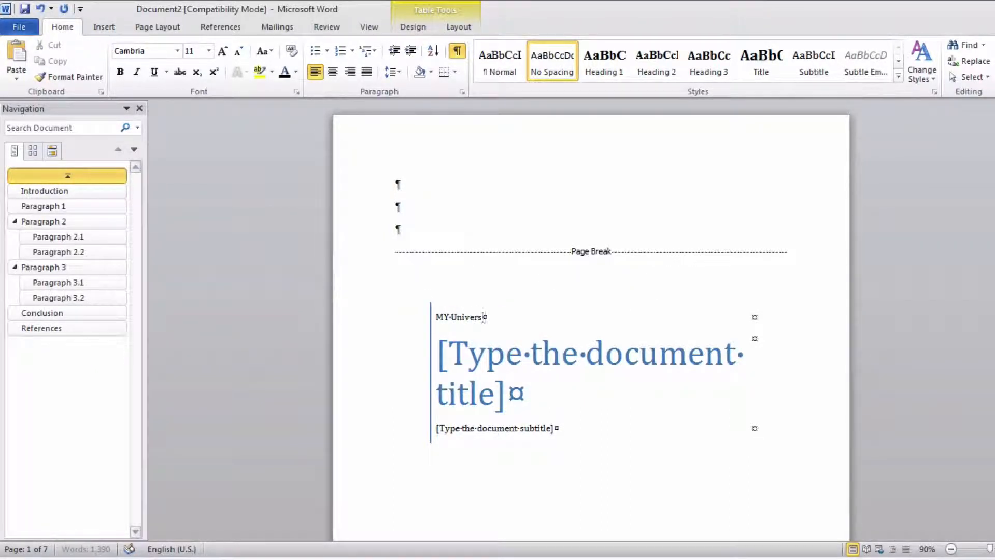
{"action": "type", "text": "ity"}
- Replace the document title placeholder on the cover page with "Essay or Report"
{"action": "left_click", "coordinate": [540, 357]}
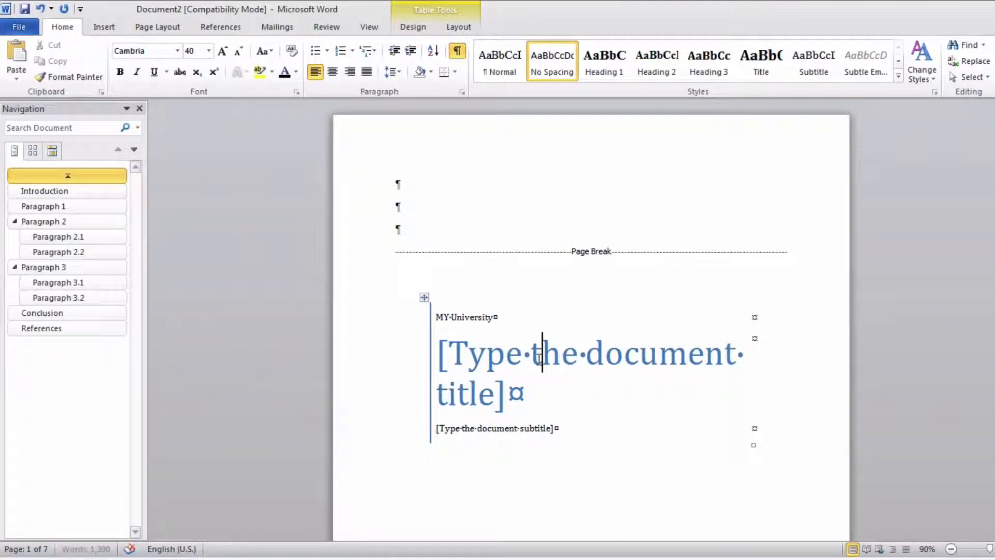
{"action": "key", "text": "ctrl+a"}
{"action": "left_click", "coordinate": [539, 358]}
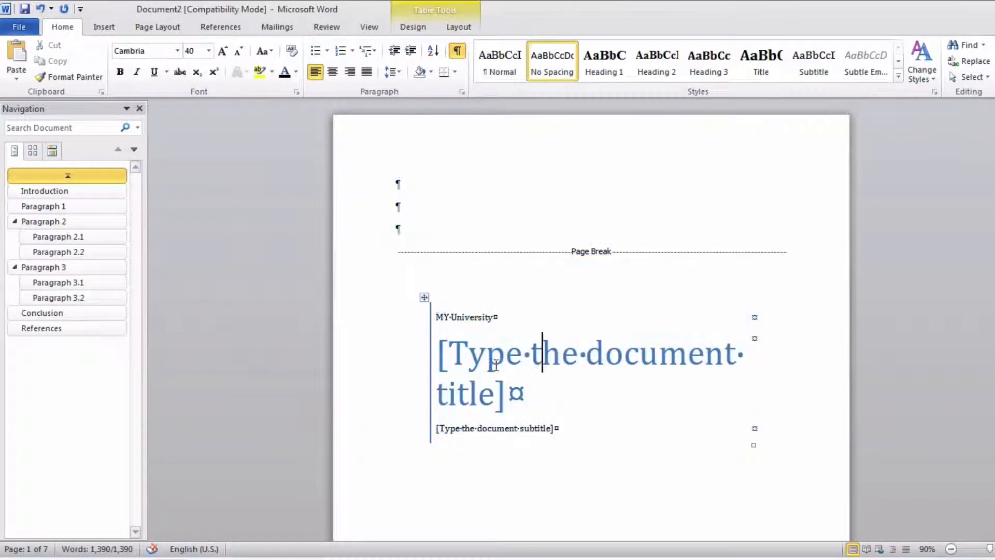
{"action": "left_click_drag", "start_coordinate": [514, 395], "coordinate": [436, 353]}
{"action": "type", "text": "Ess"}
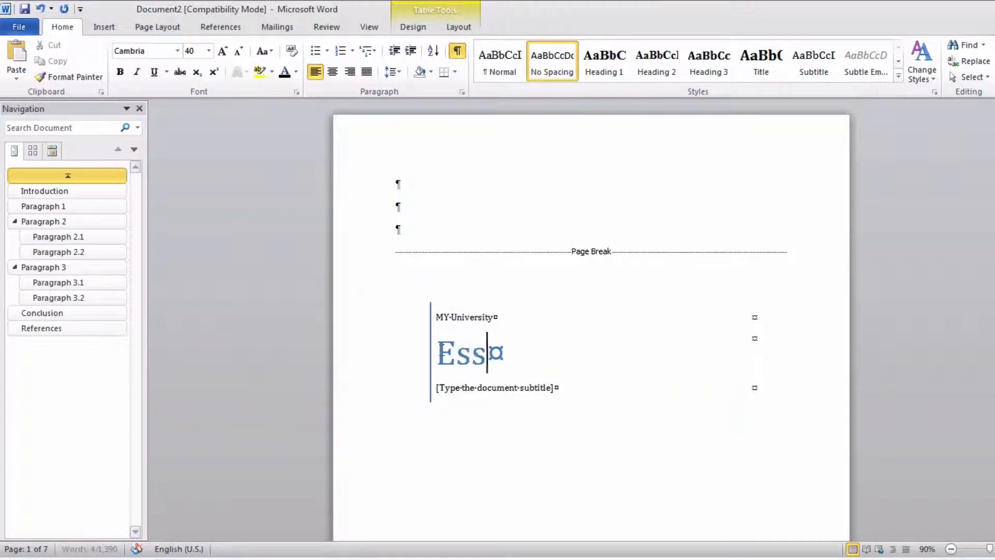
{"action": "type", "text": "ay or Re"}
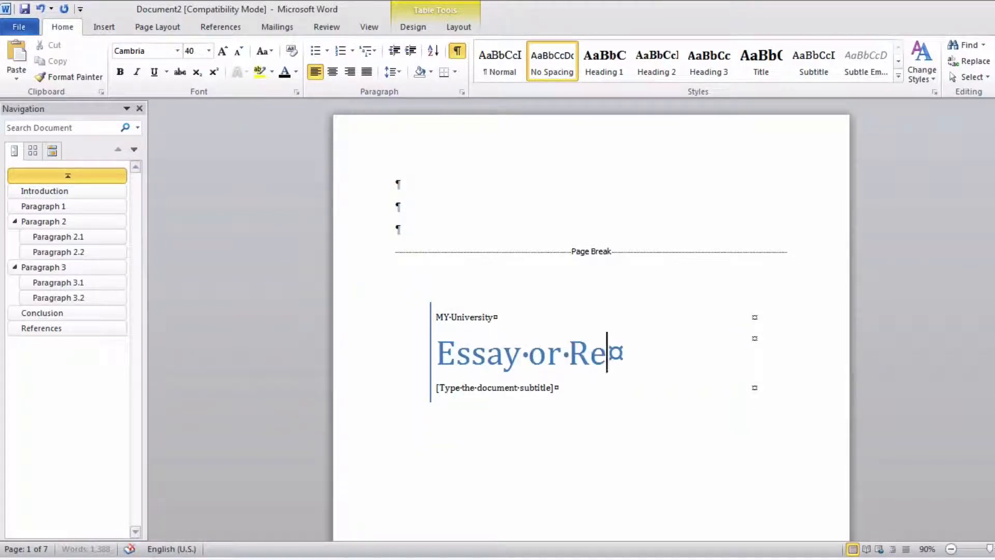
{"action": "type", "text": "port"}
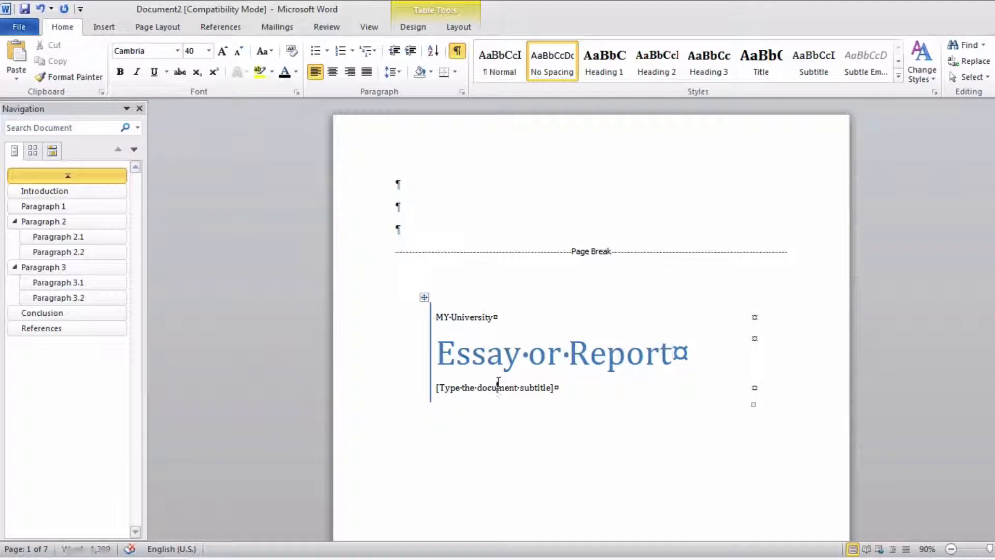
- Replace the document subtitle placeholder on the cover page with "Unit Name and Number"
{"action": "left_click", "coordinate": [498, 384]}
{"action": "left_click_drag", "start_coordinate": [553, 387], "coordinate": [440, 387]}
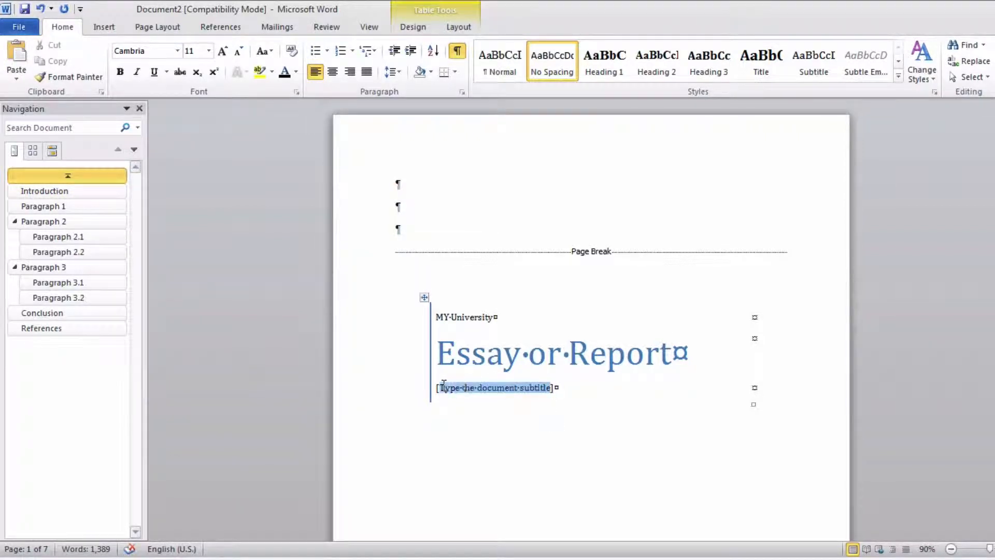
{"action": "key", "text": "Delete"}
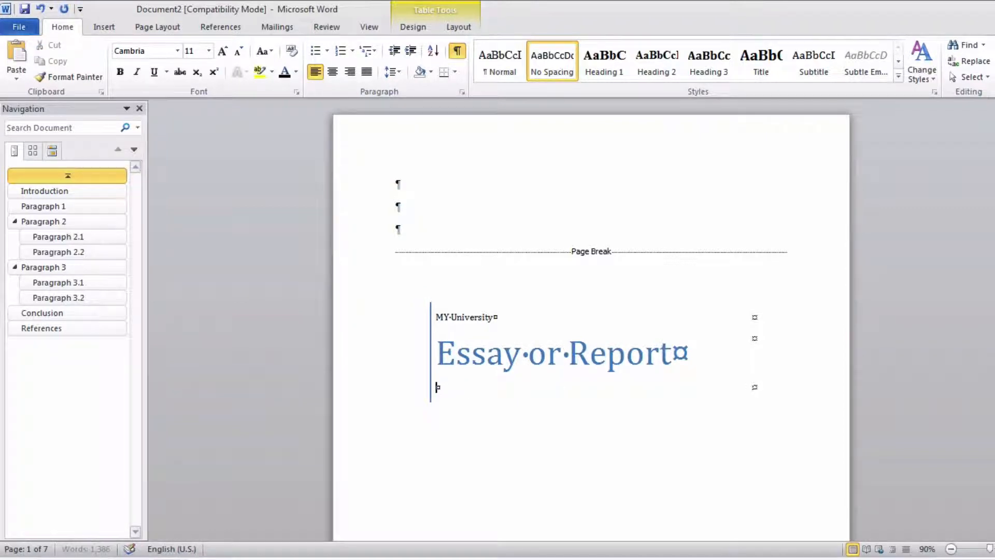
{"action": "type", "text": "Unit Name and Number"}
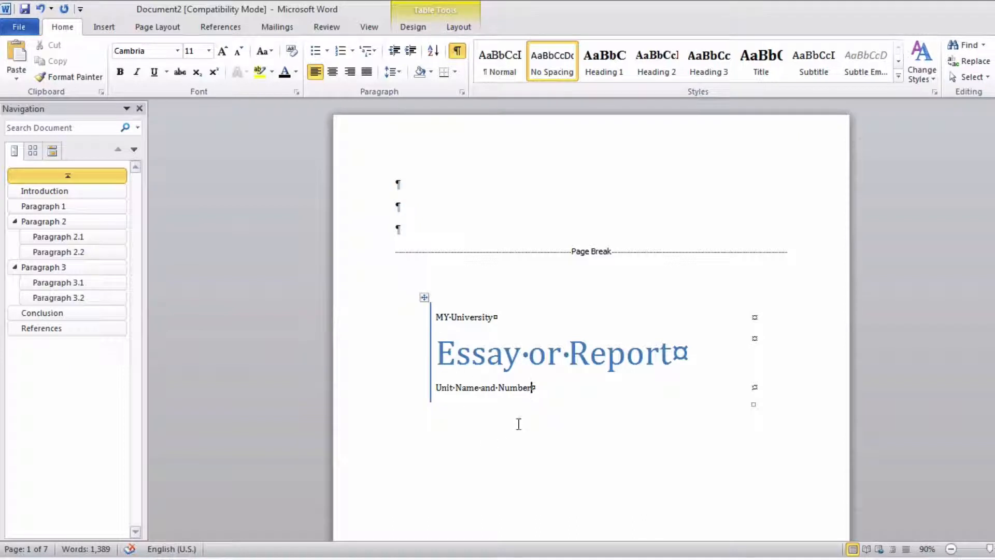
- Insert two new rows below the "Unit Name and Number" row in the cover page table
{"action": "left_click", "coordinate": [457, 27]}
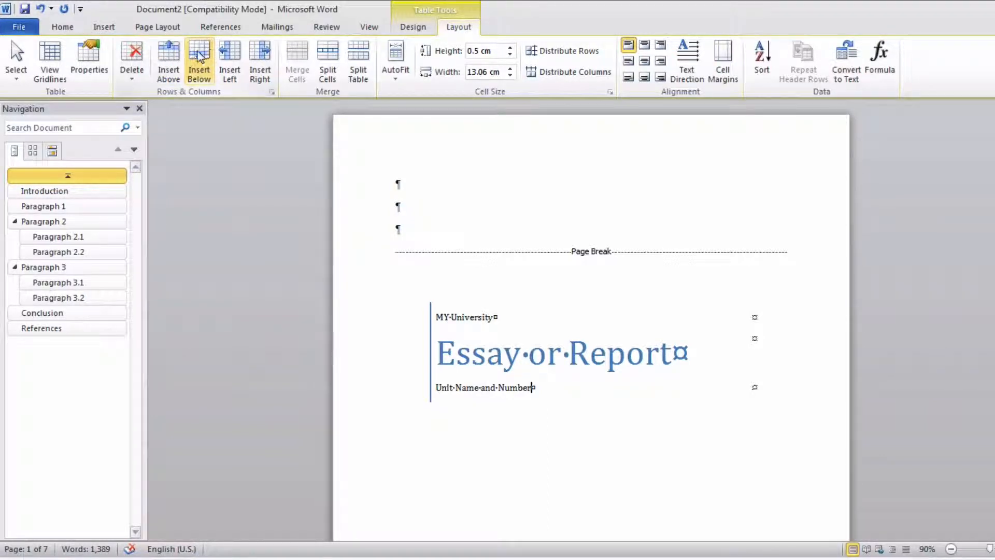
{"action": "left_click", "coordinate": [199, 56]}
{"action": "left_click", "coordinate": [199, 56]}
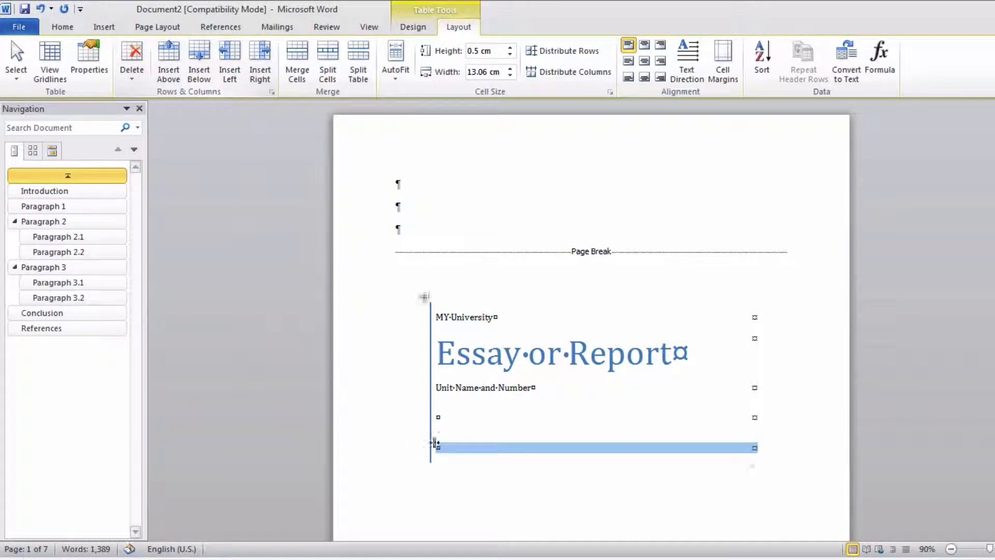
- Fill the first new row of the cover page table with "Lecturer:" followed by the lecturer's title and name
{"action": "left_click", "coordinate": [450, 417]}
{"action": "type", "text": "Le"}
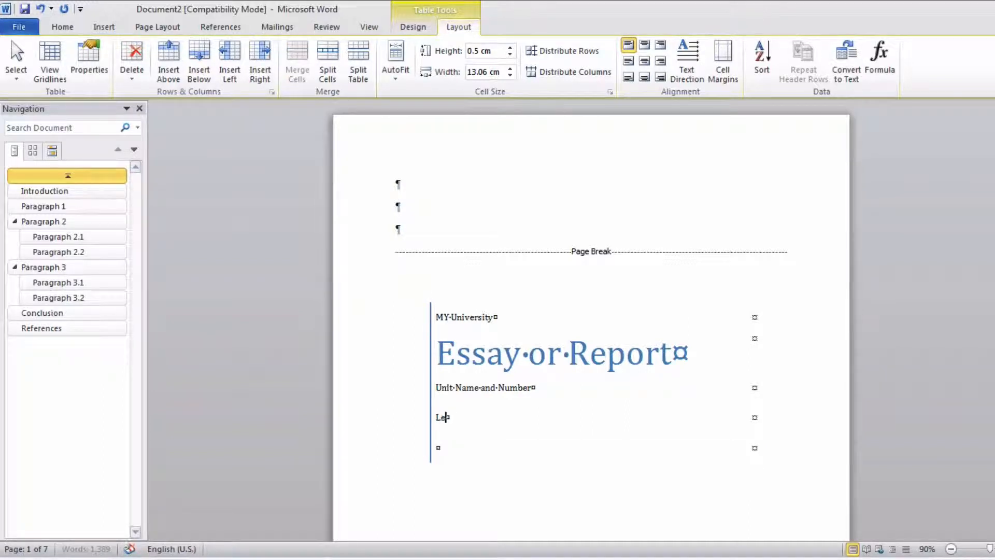
{"action": "type", "text": "cturer: Mr"}
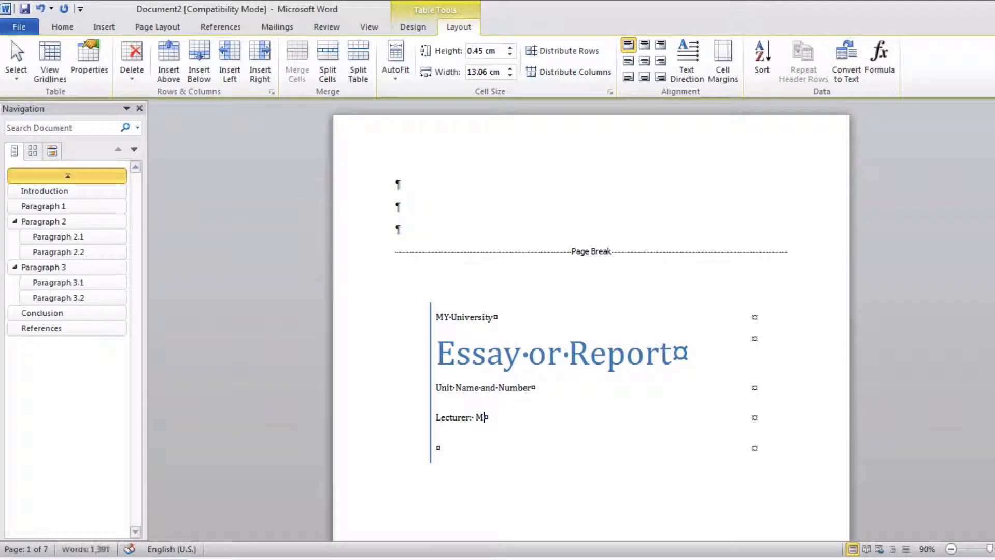
{"action": "type", "text": " J W"}
{"action": "key", "text": "BackSpace"}
{"action": "key", "text": "BackSpace"}
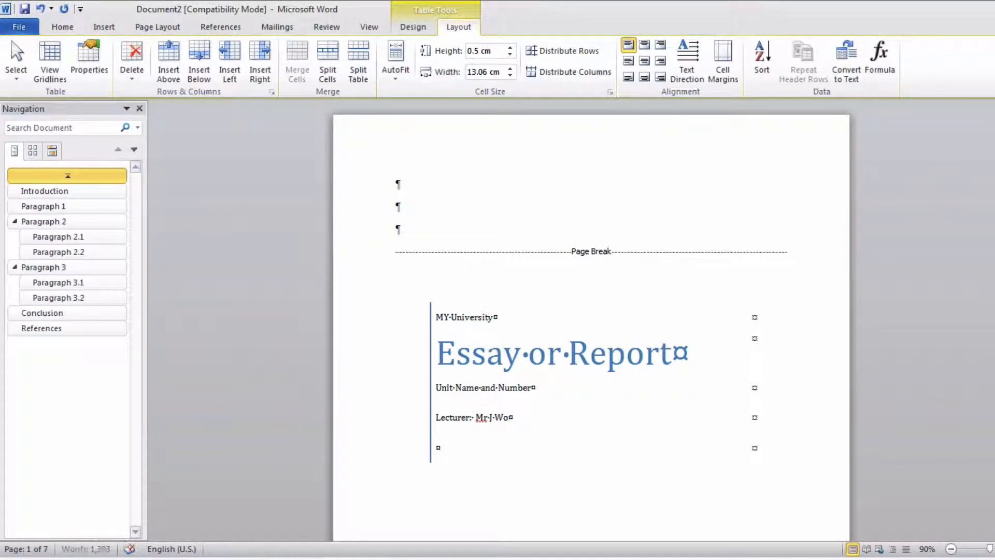
{"action": "type", "text": "Microword"}
- Fill the last row of the cover page table with "Student Name :" followed by the student number
{"action": "left_click", "coordinate": [450, 449]}
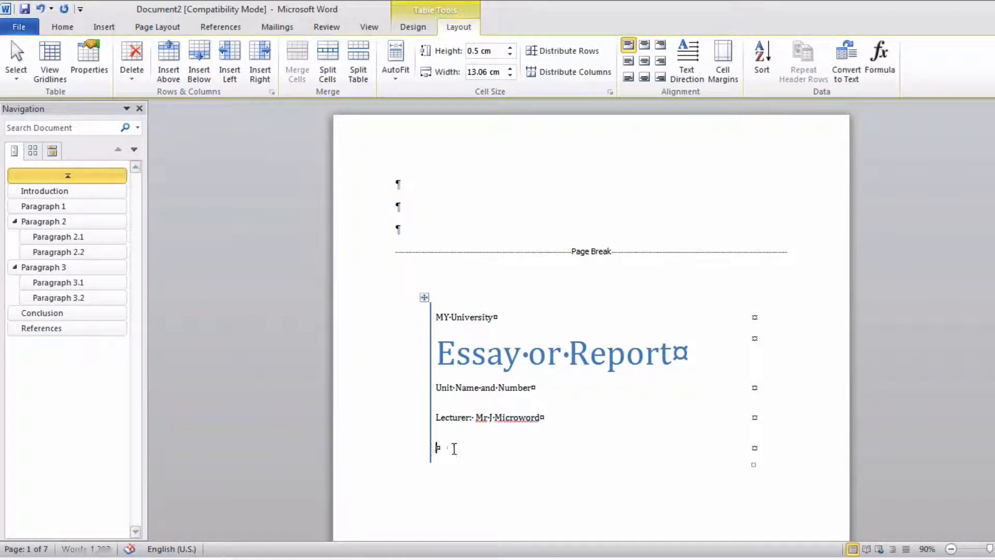
{"action": "type", "text": "N"}
{"action": "type", "text": "Student"}
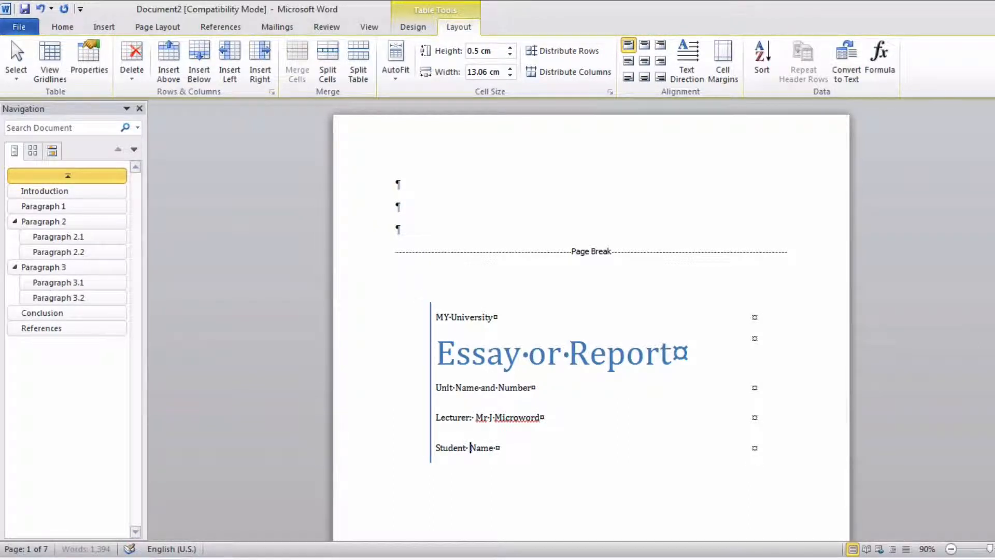
{"action": "left_click", "coordinate": [518, 449]}
{"action": "type", "text": ": 13123123123"}
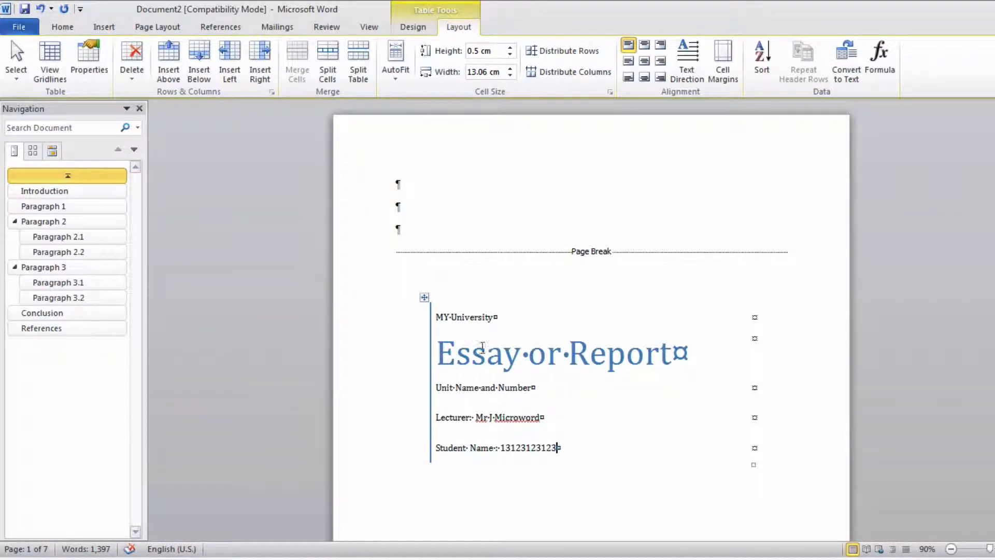
- Delete the author and date block near the foot of the cover page
{"action": "scroll", "coordinate": [482, 347], "scroll_direction": "down", "scroll_amount": 5}
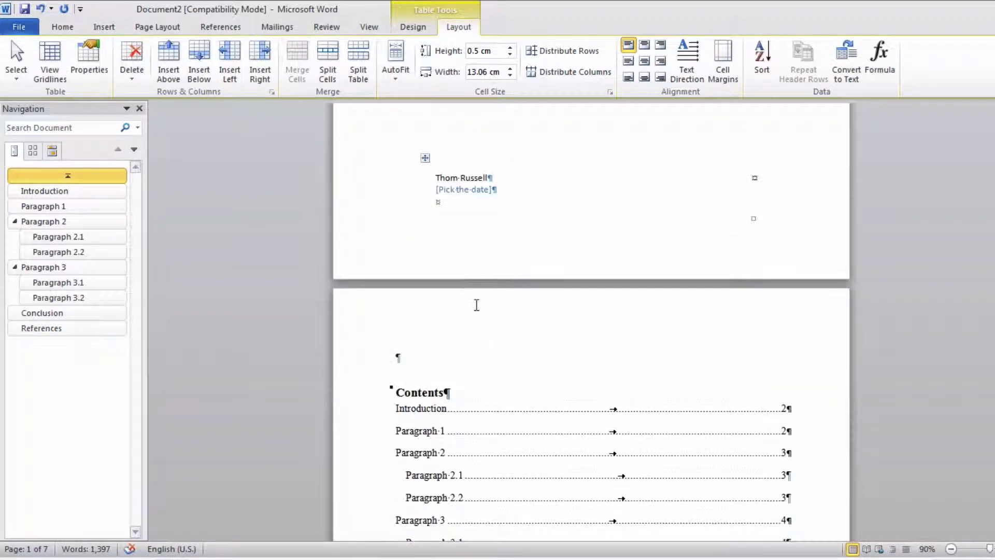
{"action": "scroll", "coordinate": [528, 291], "scroll_direction": "up", "scroll_amount": 5}
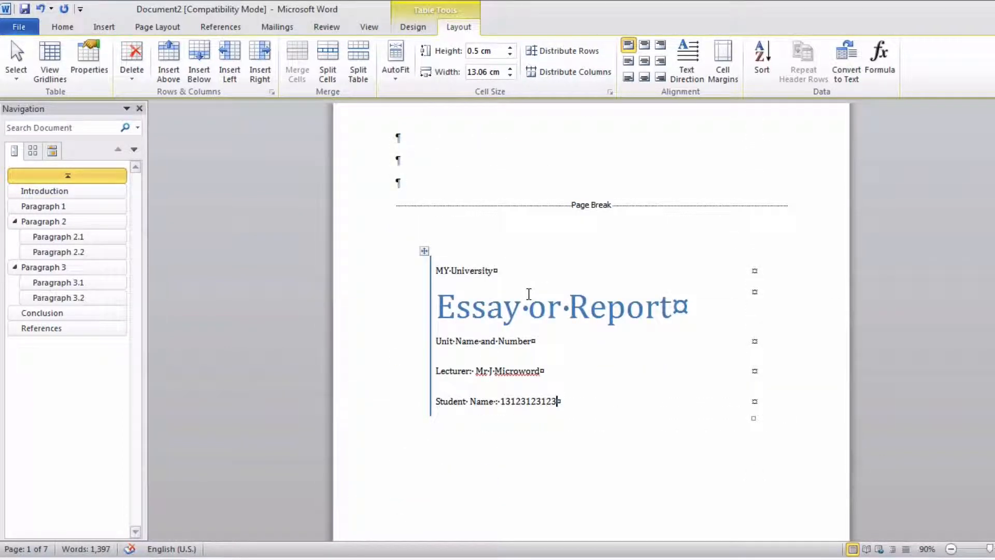
{"action": "scroll", "coordinate": [424, 169], "scroll_direction": "down", "scroll_amount": 5}
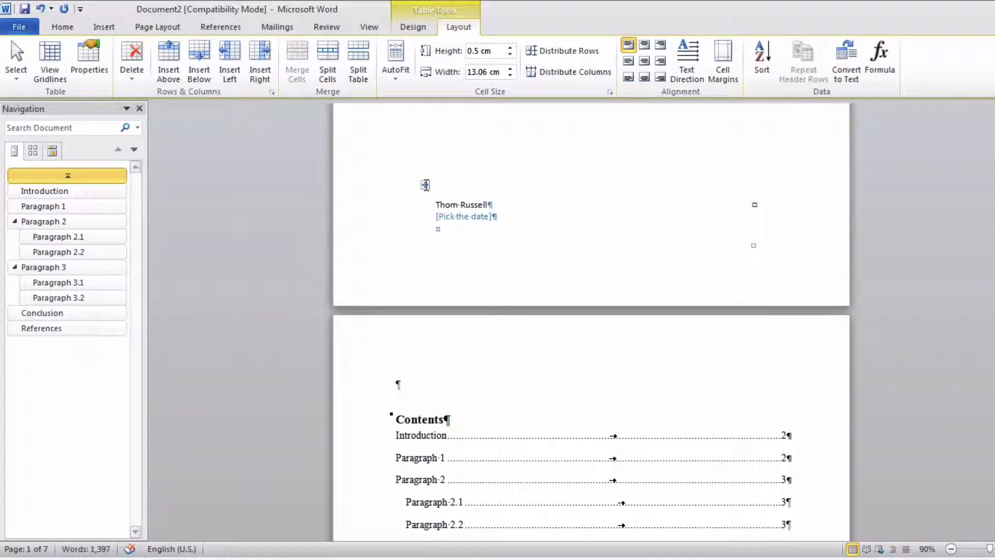
{"action": "left_click", "coordinate": [424, 186]}
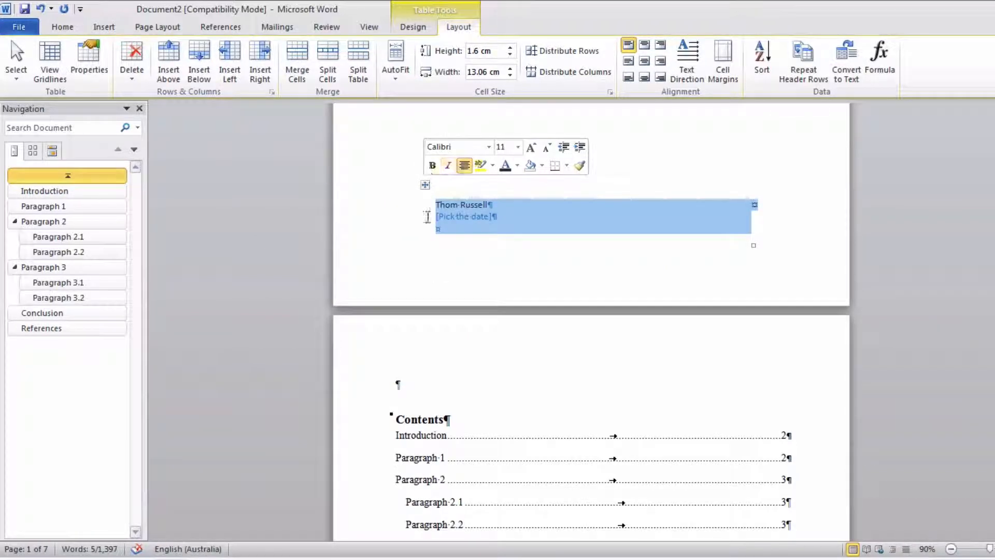
{"action": "key", "text": "BackSpace"}
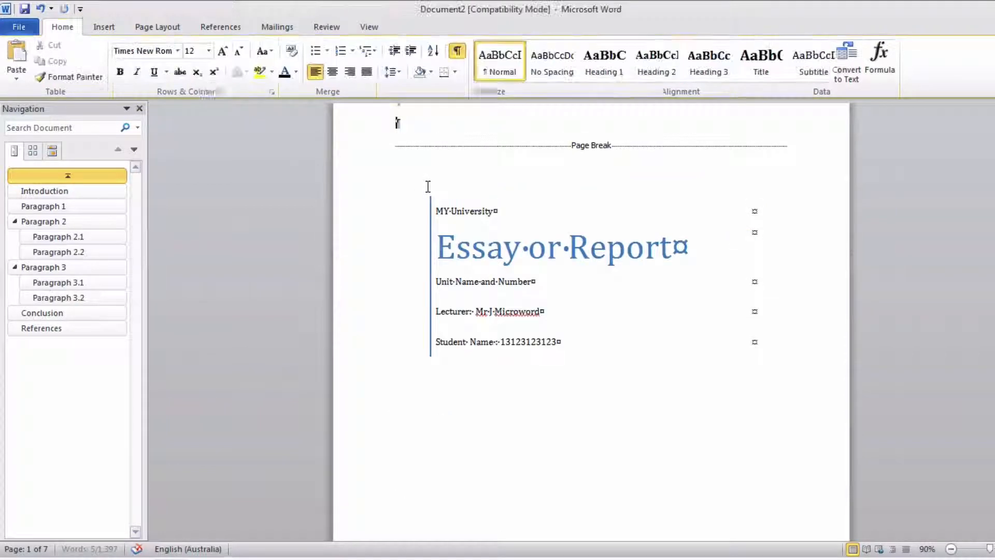
- Review the completed cover page and the table of contents page that follows it
{"action": "scroll", "coordinate": [442, 212], "scroll_direction": "up", "scroll_amount": 1}
{"action": "scroll", "coordinate": [442, 212], "scroll_direction": "down", "scroll_amount": 8}
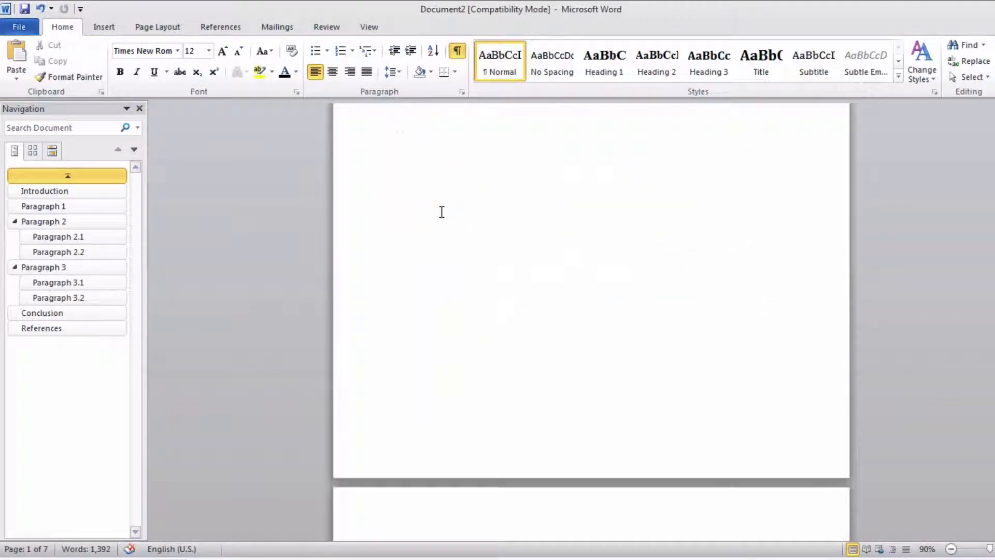
{"action": "scroll", "coordinate": [441, 212], "scroll_direction": "down", "scroll_amount": 12}
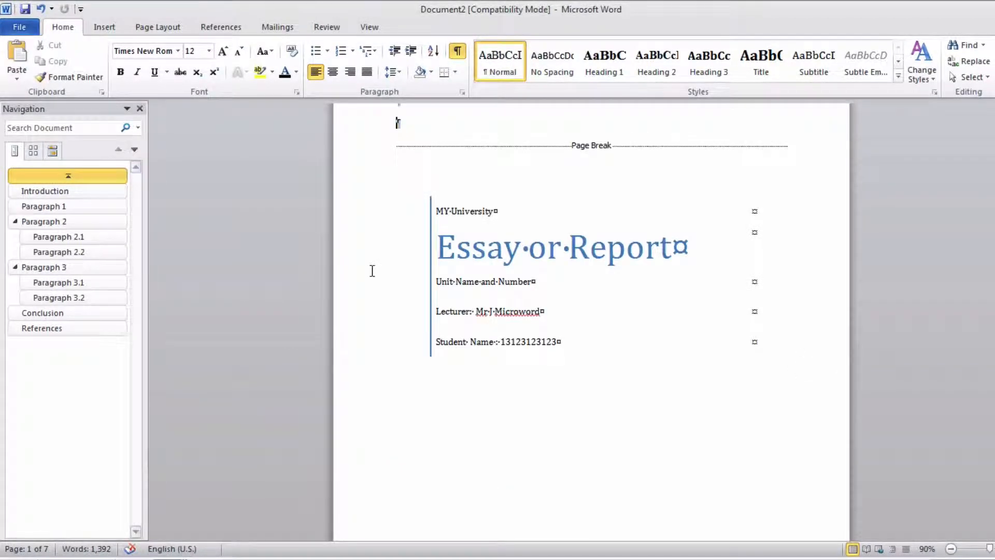
{"action": "scroll", "coordinate": [591, 252], "scroll_direction": "down", "scroll_amount": 8}
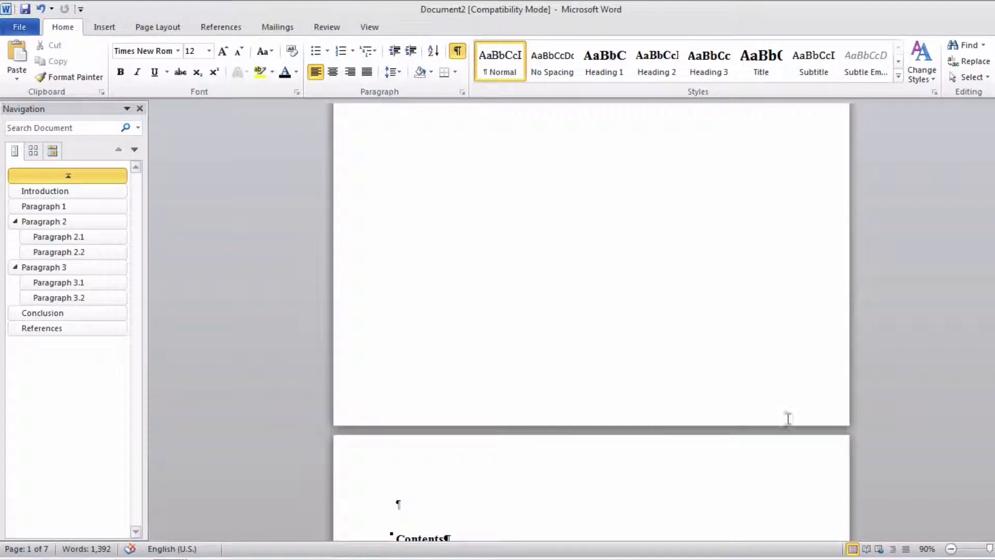
{"action": "scroll", "coordinate": [684, 338], "scroll_direction": "up", "scroll_amount": 5}
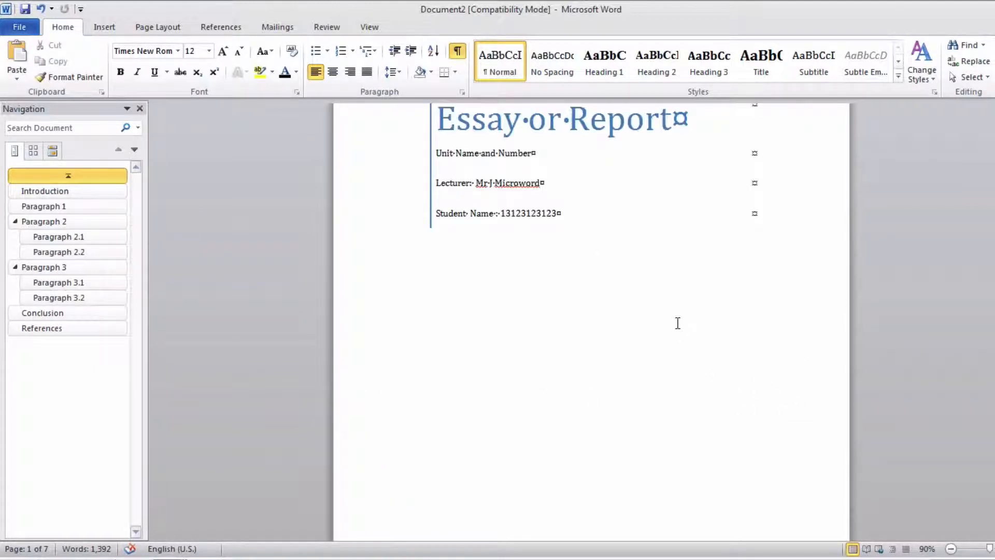
{"action": "scroll", "coordinate": [677, 323], "scroll_direction": "up", "scroll_amount": 3}
{"action": "scroll", "coordinate": [678, 323], "scroll_direction": "up", "scroll_amount": 1}
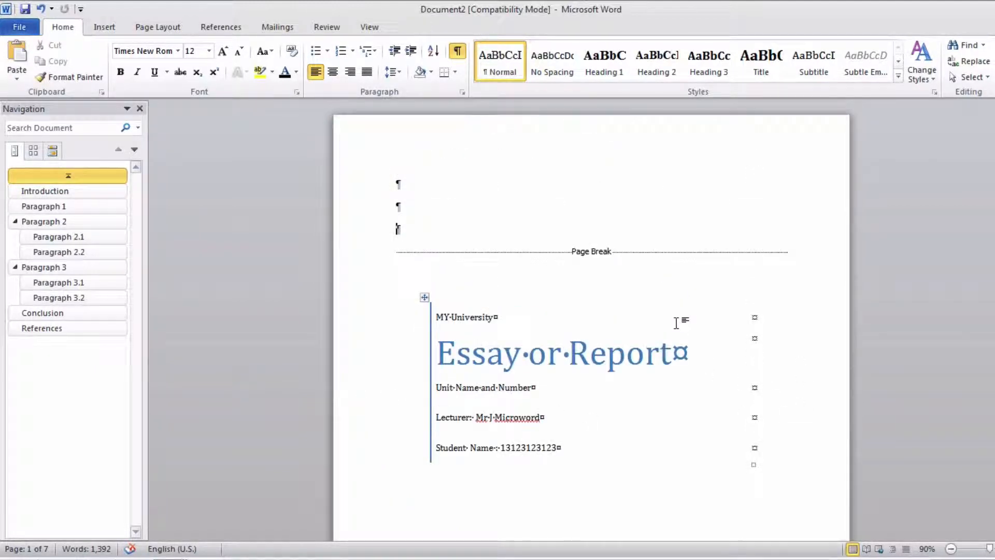
{"action": "scroll", "coordinate": [676, 323], "scroll_direction": "down", "scroll_amount": 13}
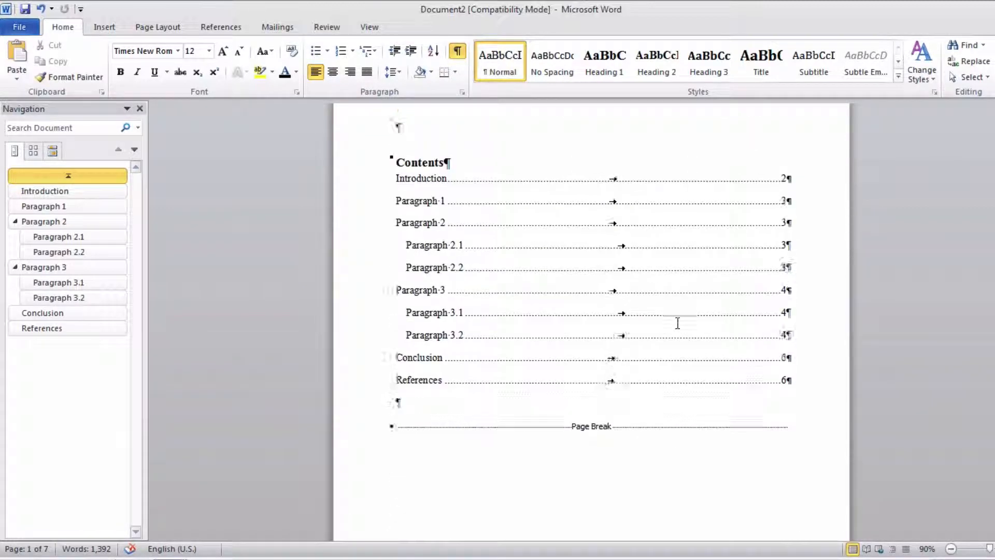
{"action": "scroll", "coordinate": [654, 322], "scroll_direction": "up", "scroll_amount": 4}
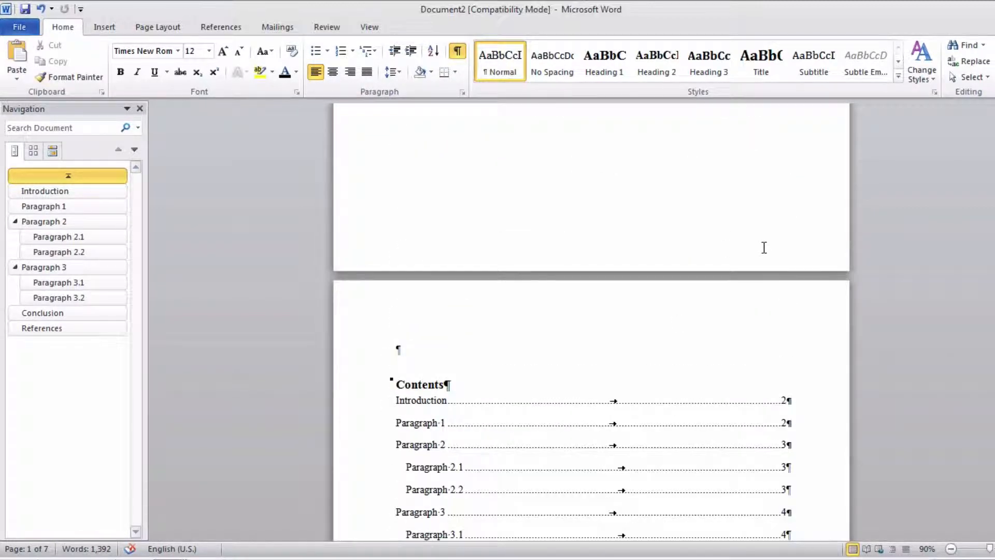
{"action": "scroll", "coordinate": [764, 248], "scroll_direction": "up", "scroll_amount": 8}
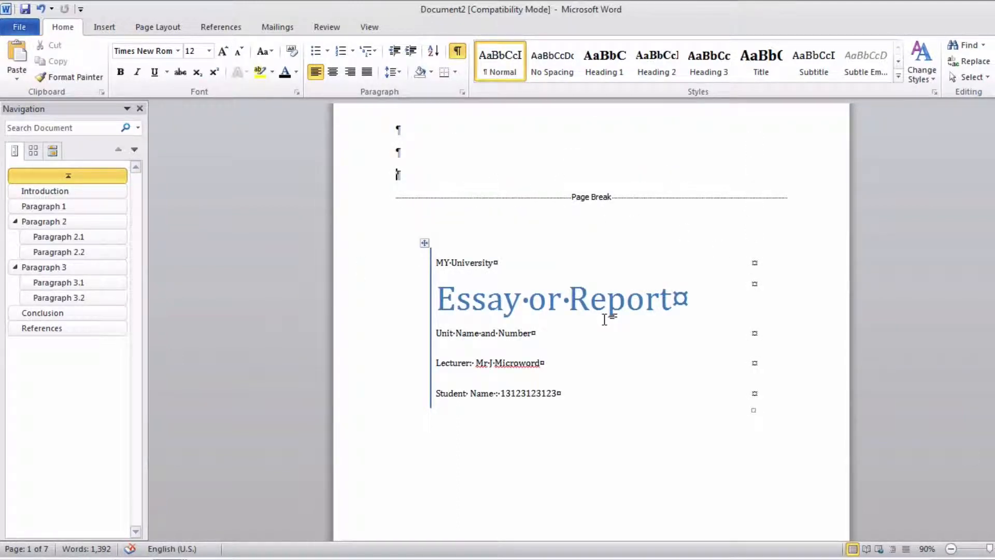
- Undo the last change and check the page break between the table of contents and the Introduction
{"action": "scroll", "coordinate": [605, 319], "scroll_direction": "down", "scroll_amount": 8}
{"action": "key", "text": "ctrl+z"}
{"action": "scroll", "coordinate": [723, 385], "scroll_direction": "down", "scroll_amount": 4}
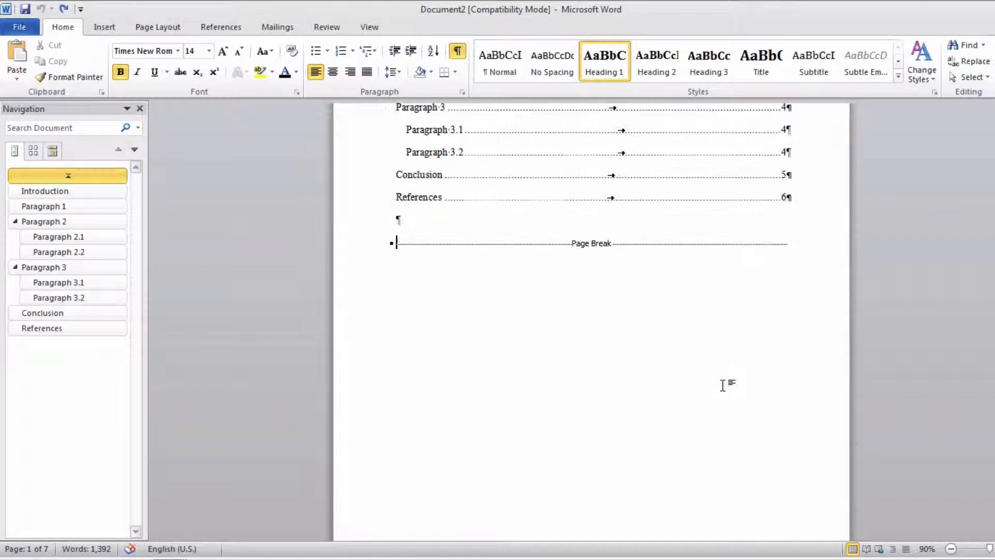
{"action": "scroll", "coordinate": [723, 385], "scroll_direction": "down", "scroll_amount": 3}
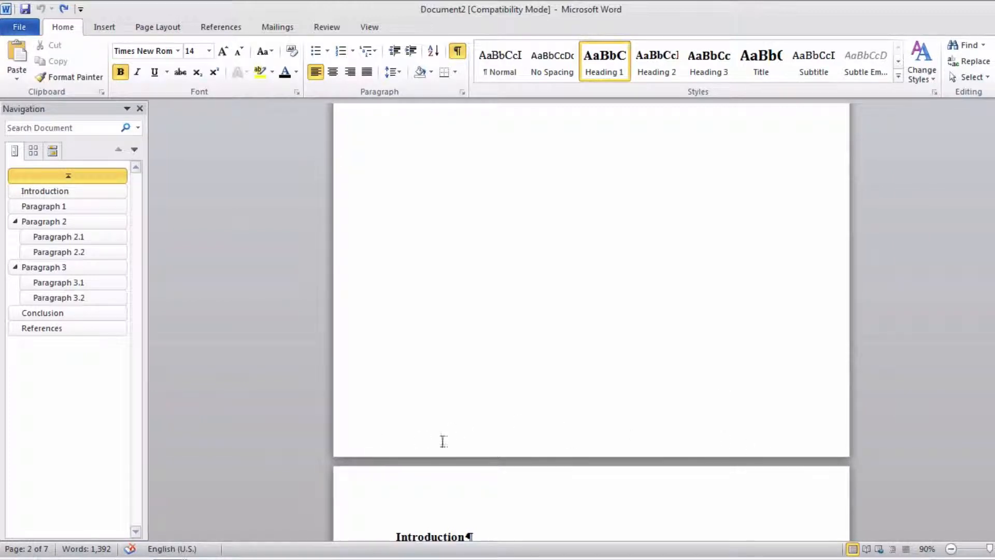
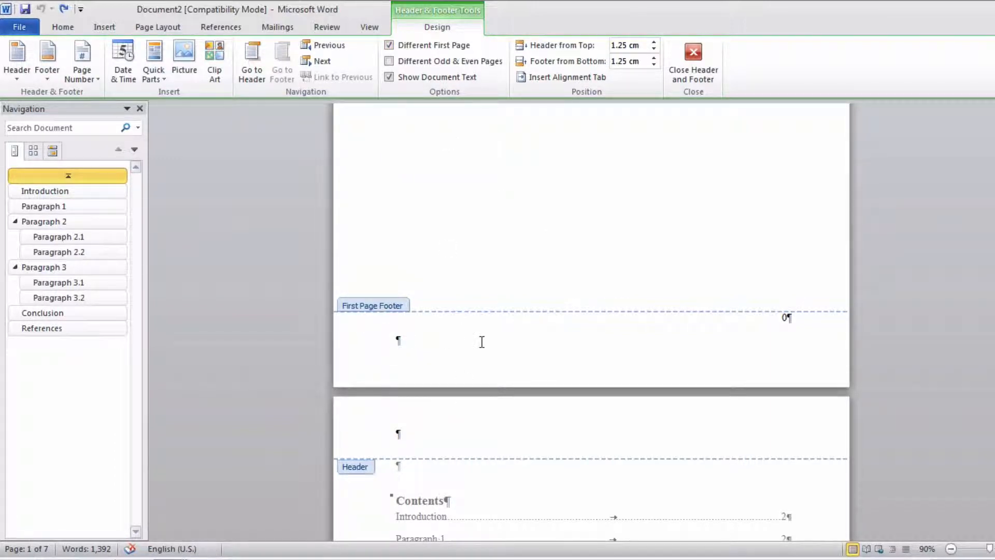
- Insert a Plain Number 3 page number at the bottom of the page in the table of contents page's footer
{"action": "key", "text": "Down"}
{"action": "key", "text": "Down"}
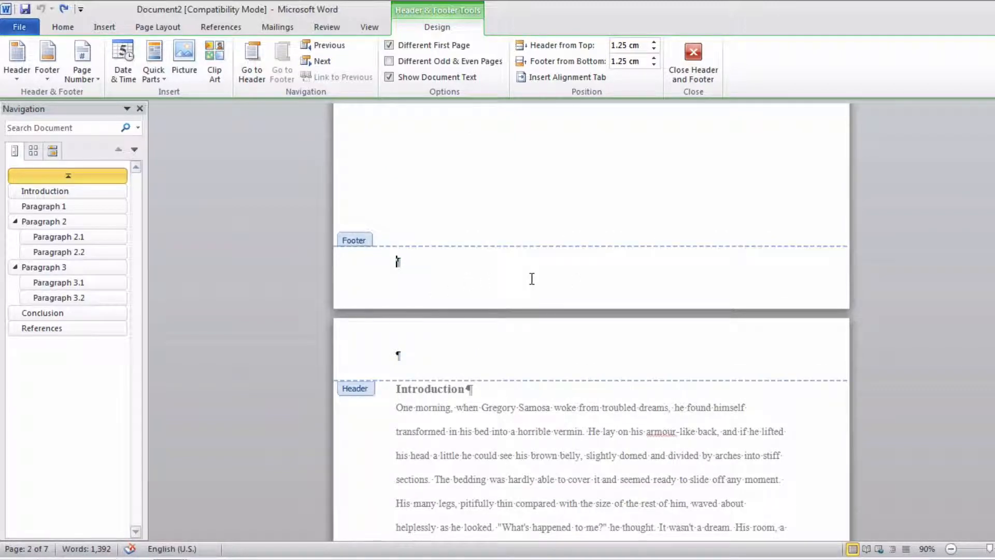
{"action": "left_click", "coordinate": [105, 27]}
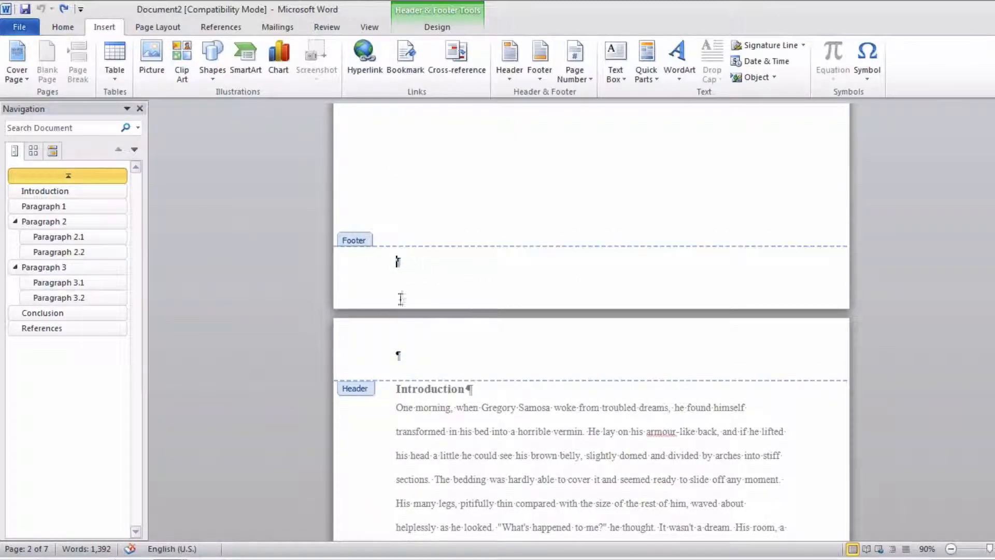
{"action": "left_click", "coordinate": [574, 66]}
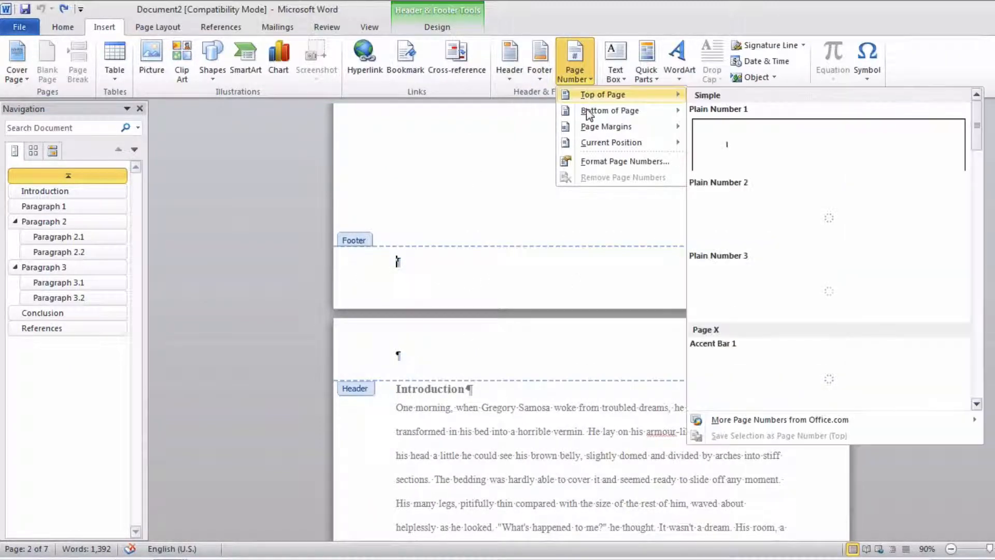
{"action": "mouse_move", "coordinate": [595, 117]}
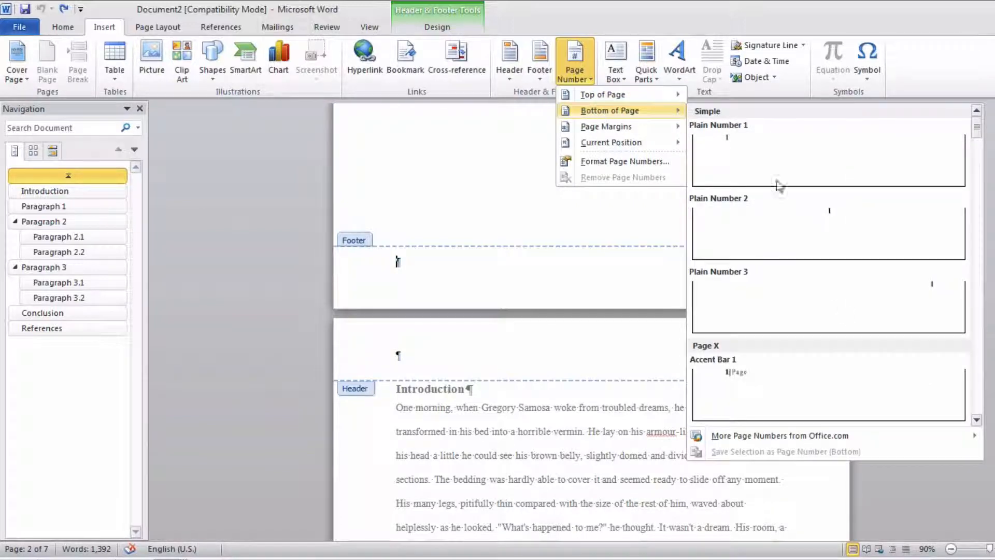
{"action": "left_click", "coordinate": [928, 299]}
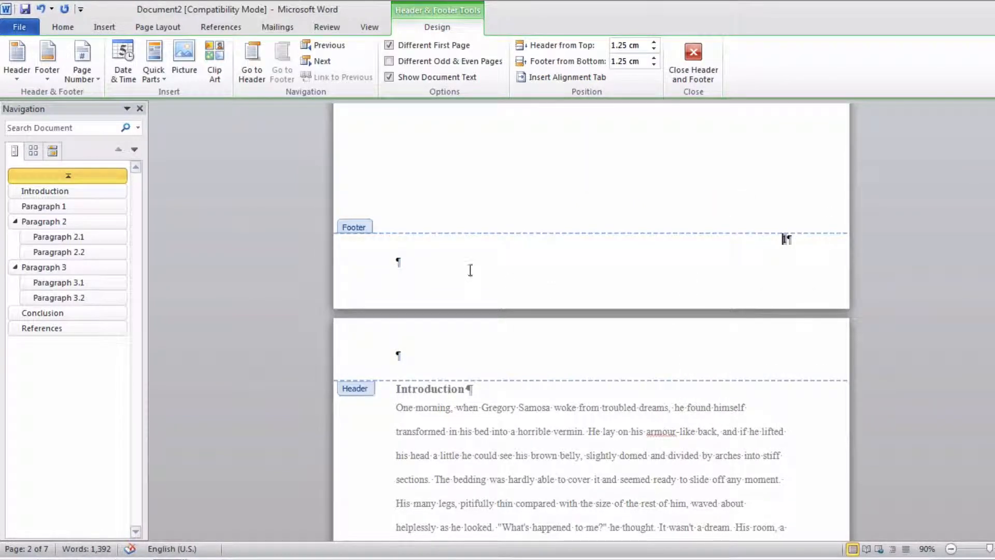
- Add "Student Name" and the student number below the footer's page number, close the footer and check it on the following pages
{"action": "type", "text": "Student Name 13123123"}
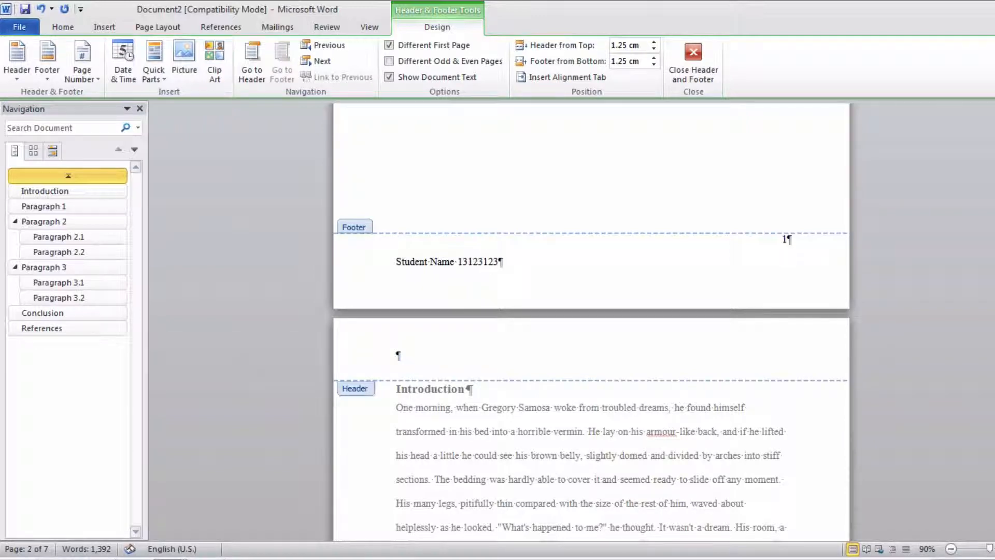
{"action": "left_click", "coordinate": [694, 57]}
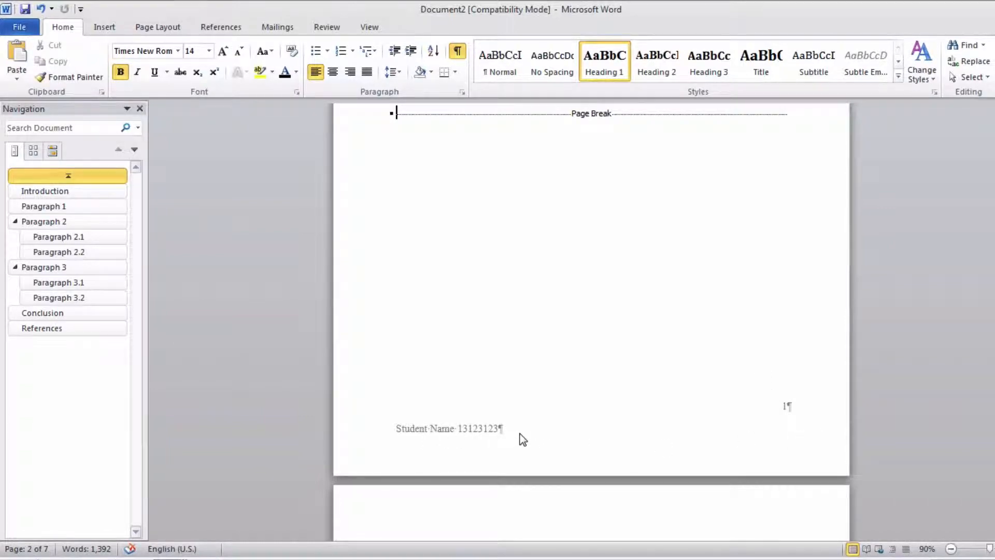
{"action": "scroll", "coordinate": [522, 439], "scroll_direction": "down", "scroll_amount": 15}
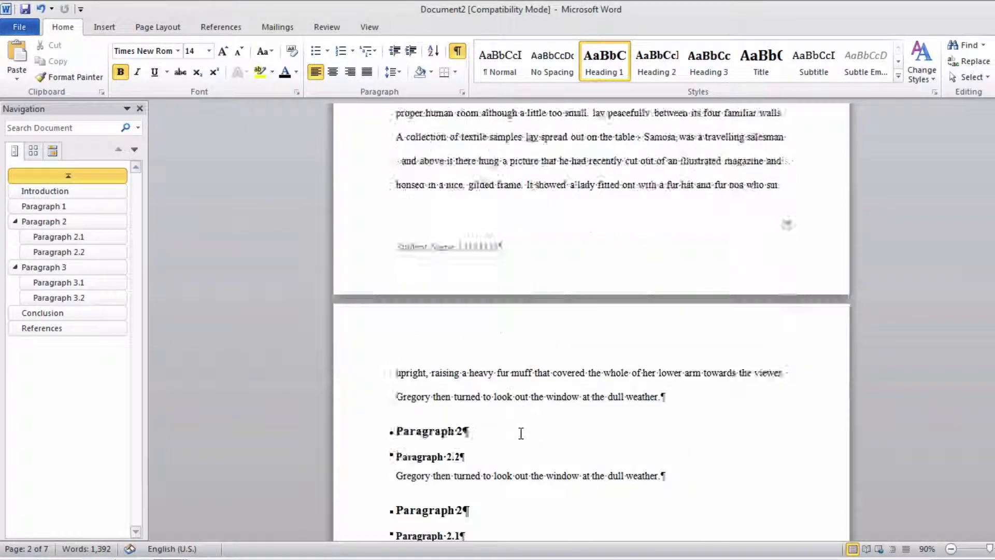
{"action": "scroll", "coordinate": [521, 433], "scroll_direction": "down", "scroll_amount": 20}
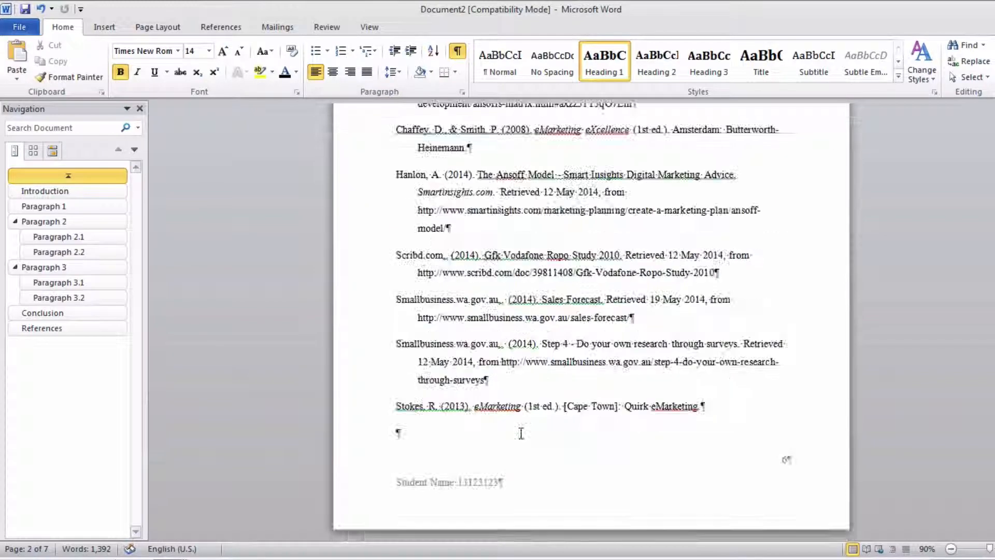
- Delete the page number from the cover page's footer and return to the document body
{"action": "scroll", "coordinate": [521, 433], "scroll_direction": "up", "scroll_amount": 20}
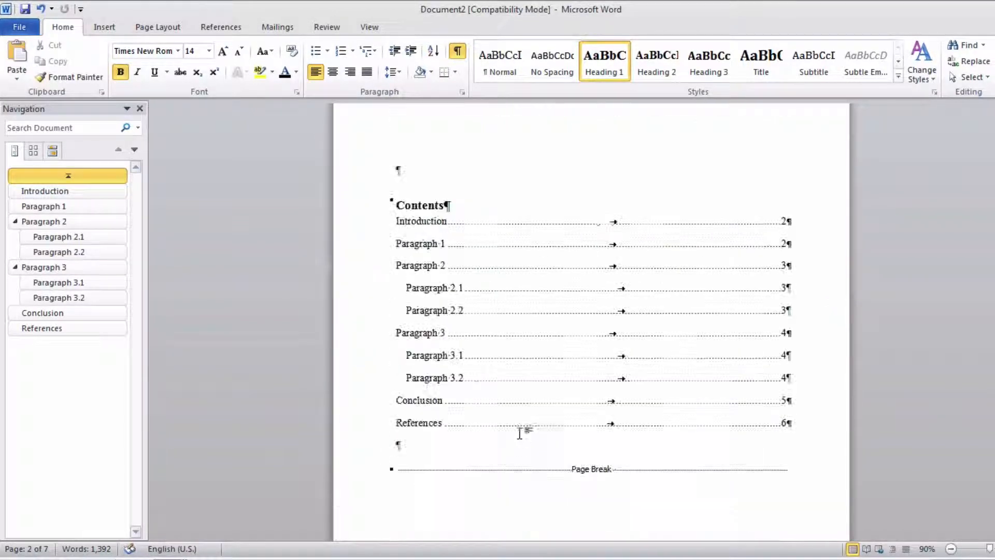
{"action": "scroll", "coordinate": [520, 433], "scroll_direction": "up", "scroll_amount": 12}
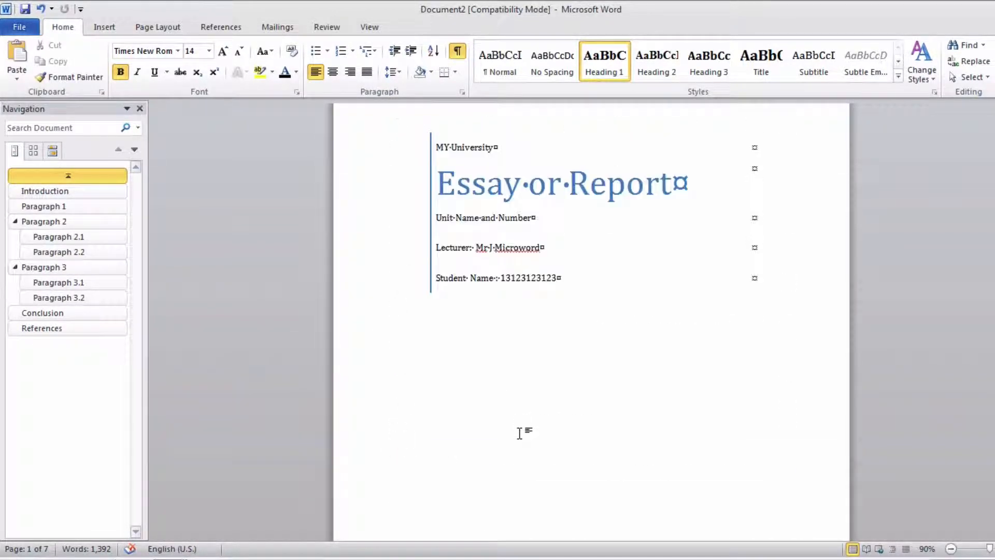
{"action": "scroll", "coordinate": [520, 434], "scroll_direction": "down", "scroll_amount": 6}
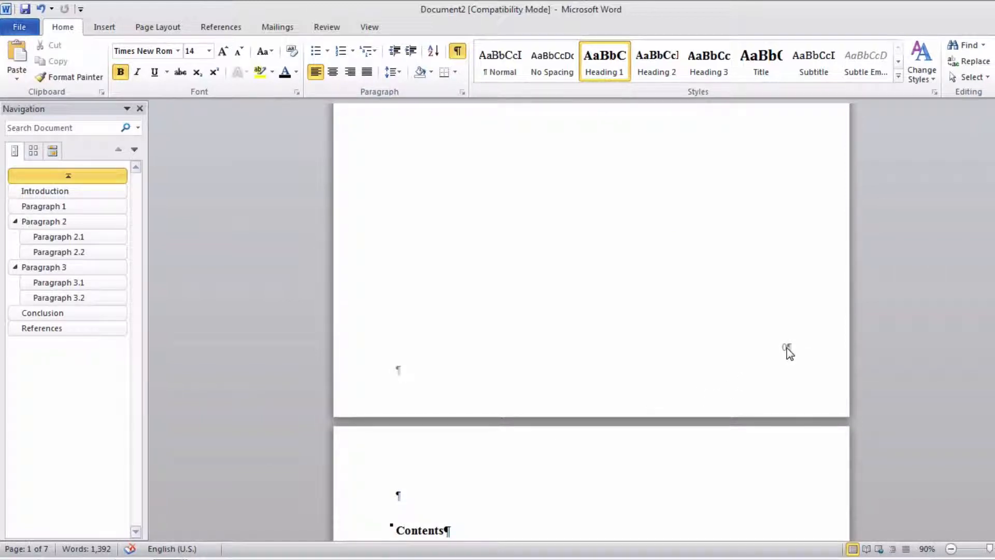
{"action": "double_click", "coordinate": [788, 352]}
{"action": "double_click", "coordinate": [786, 348]}
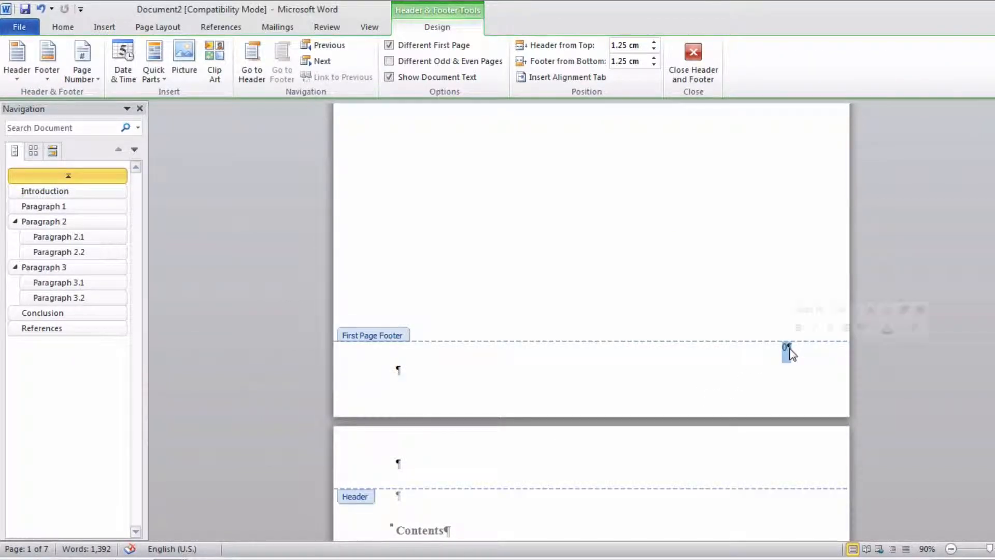
{"action": "key", "text": "Delete"}
{"action": "scroll", "coordinate": [726, 380], "scroll_direction": "down", "scroll_amount": 15}
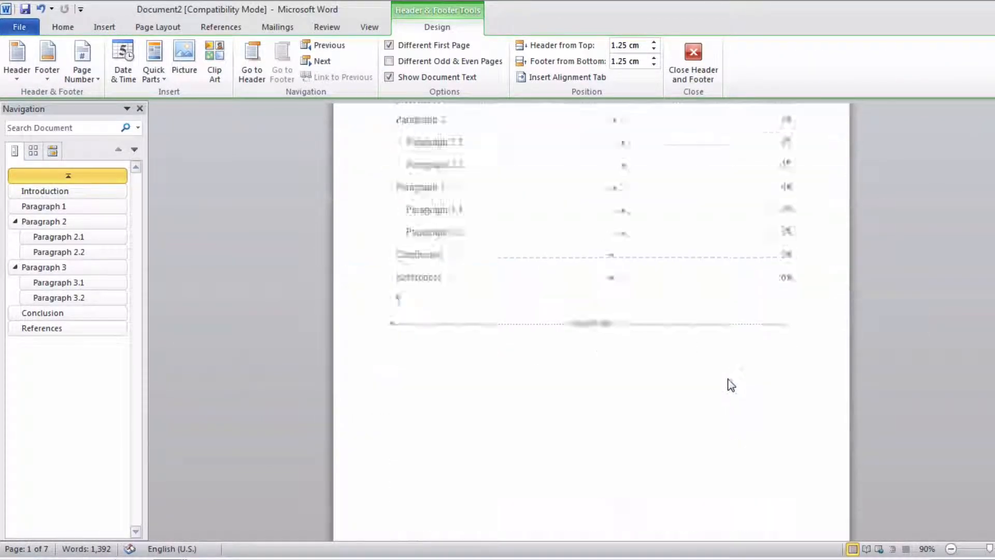
{"action": "scroll", "coordinate": [733, 334], "scroll_direction": "up", "scroll_amount": 15}
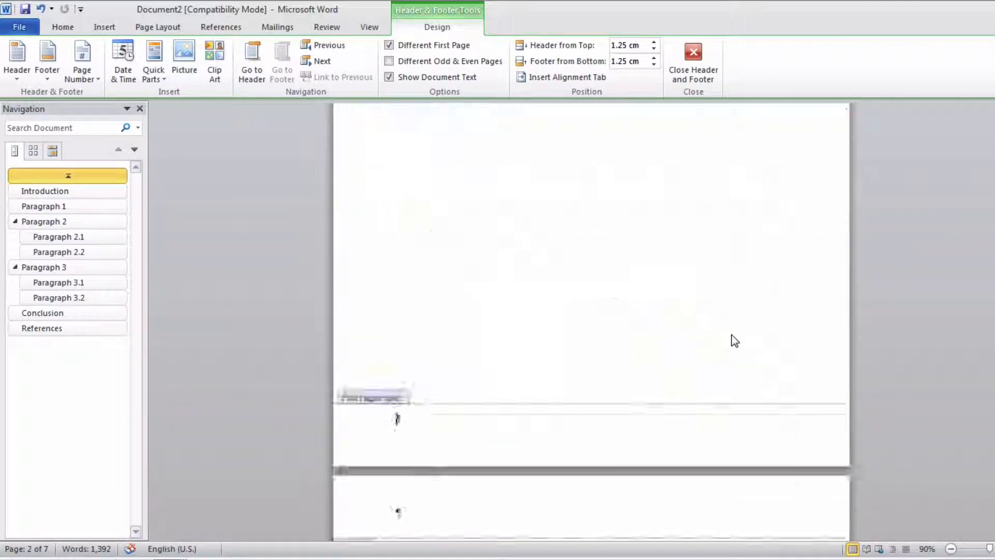
{"action": "scroll", "coordinate": [654, 37], "scroll_direction": "up", "scroll_amount": 1}
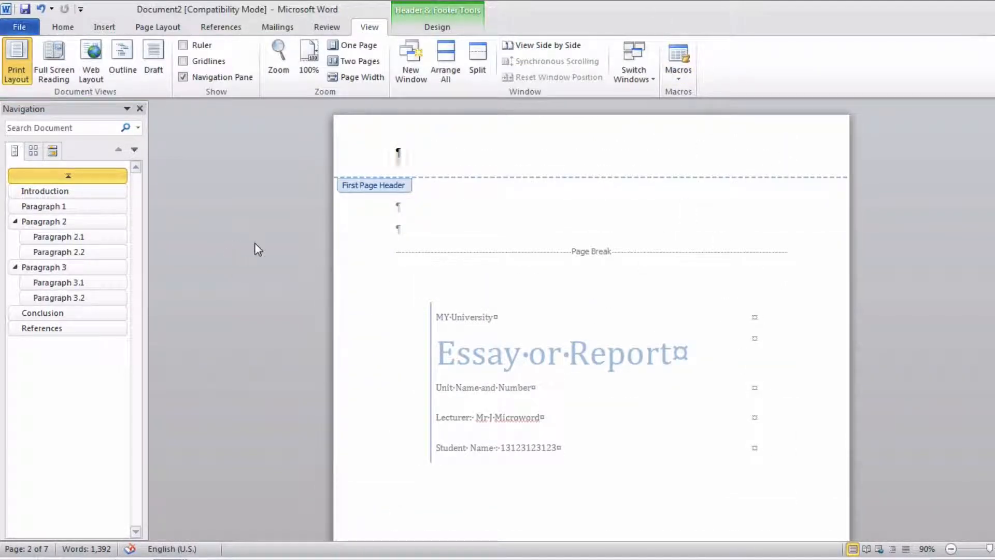
{"action": "double_click", "coordinate": [410, 218]}
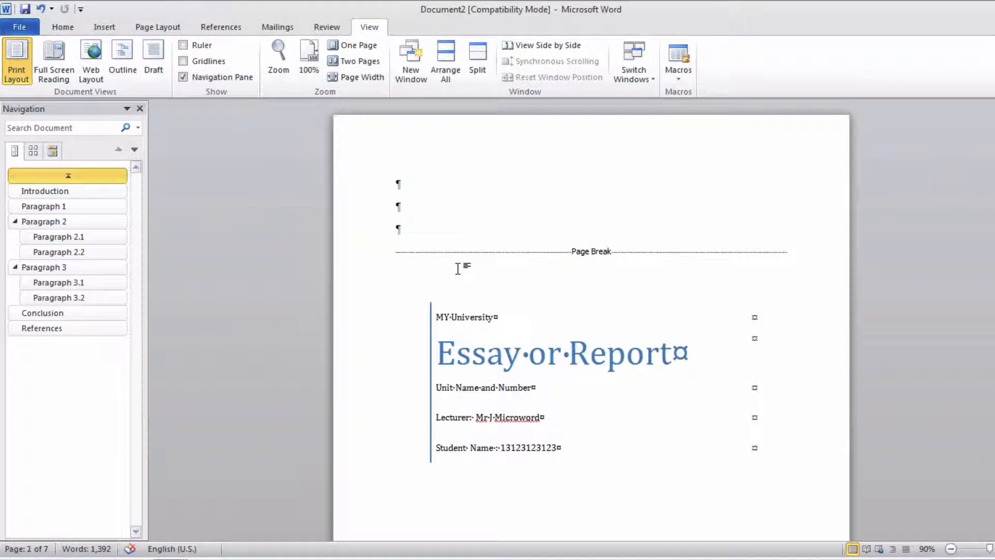
- Examine the report from the contents page to the references, showing two pages side by side to check the footers and layout
{"action": "scroll", "coordinate": [458, 269], "scroll_direction": "down", "scroll_amount": 15}
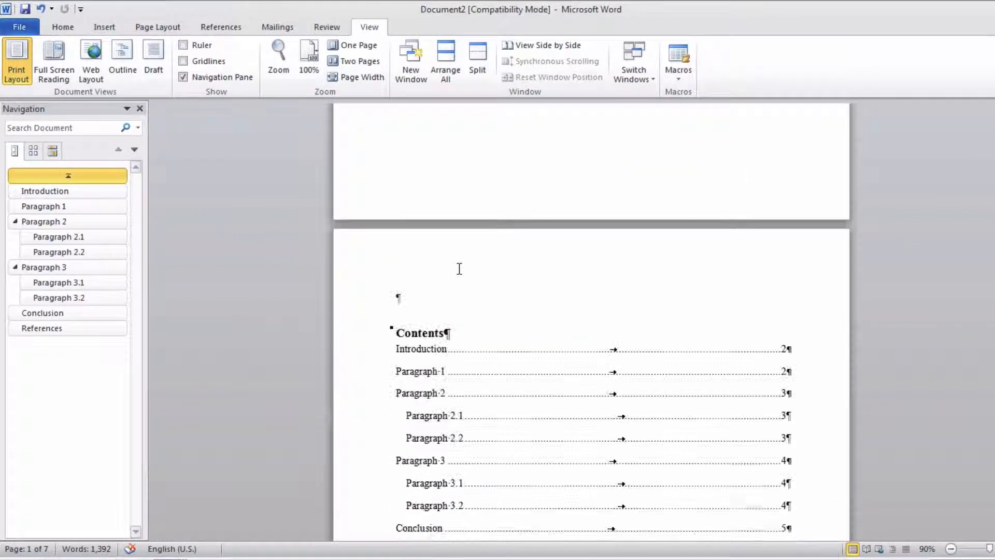
{"action": "scroll", "coordinate": [458, 314], "scroll_direction": "down", "scroll_amount": 1}
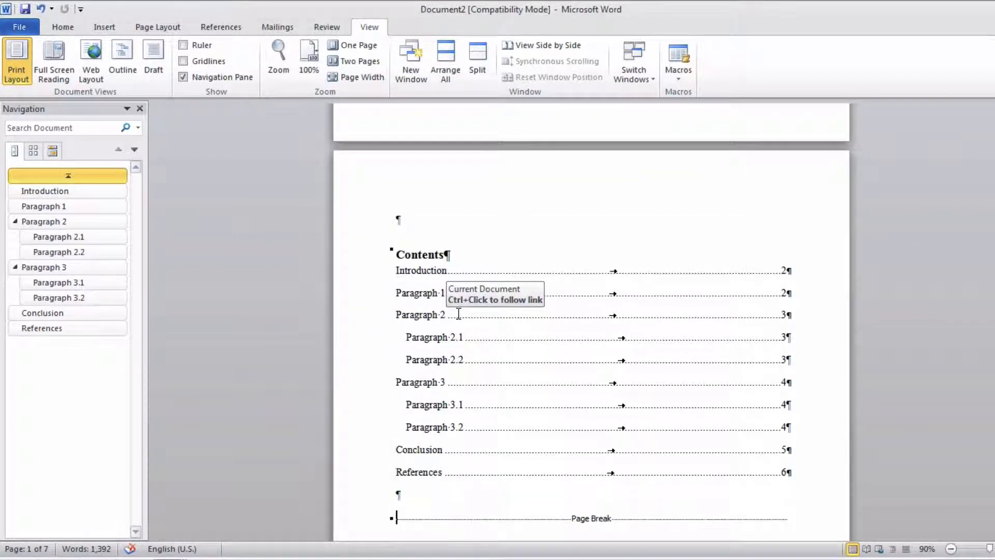
{"action": "scroll", "coordinate": [459, 314], "scroll_direction": "down", "scroll_amount": 2}
{"action": "scroll", "coordinate": [458, 314], "scroll_direction": "down", "scroll_amount": 12}
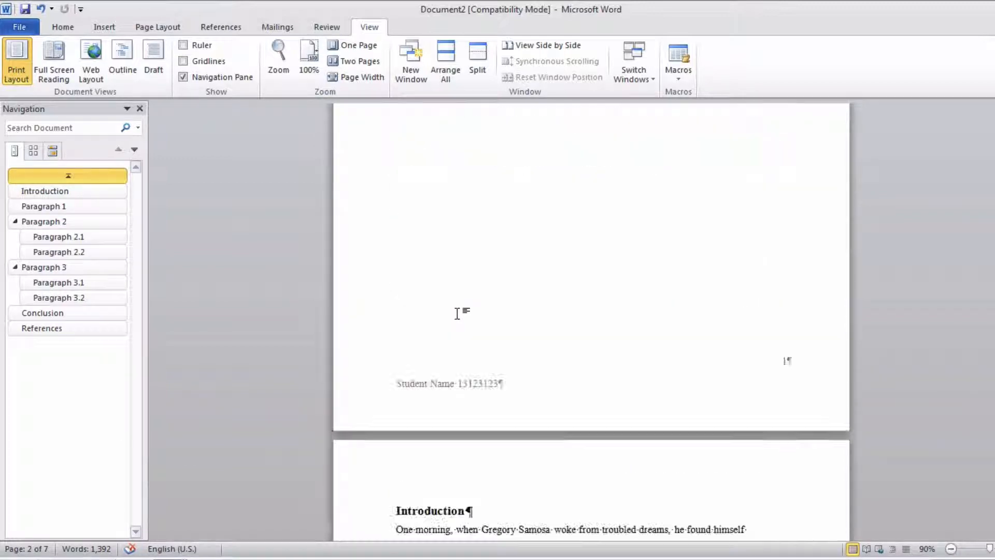
{"action": "left_click", "coordinate": [360, 60]}
{"action": "scroll", "coordinate": [575, 250], "scroll_direction": "down", "scroll_amount": 5}
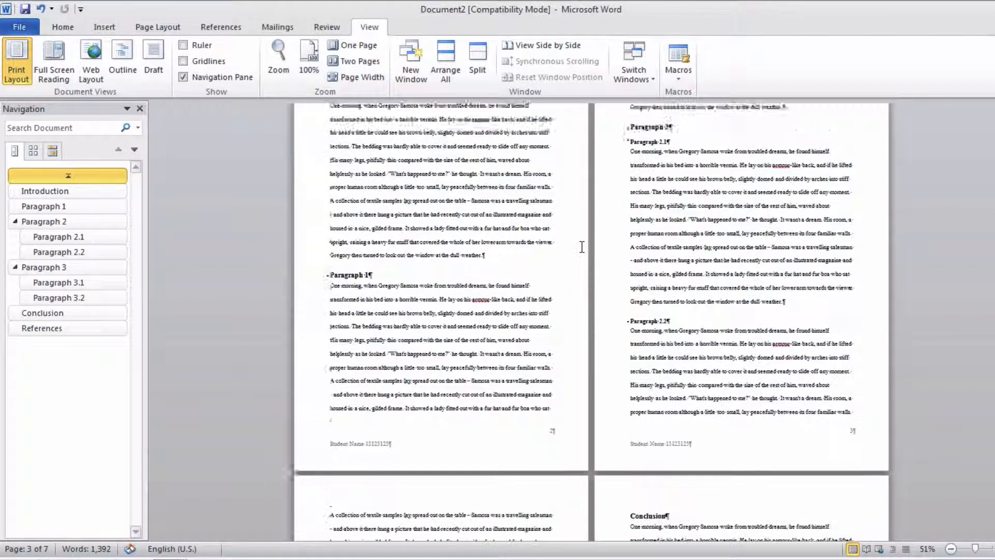
{"action": "scroll", "coordinate": [580, 247], "scroll_direction": "down", "scroll_amount": 8}
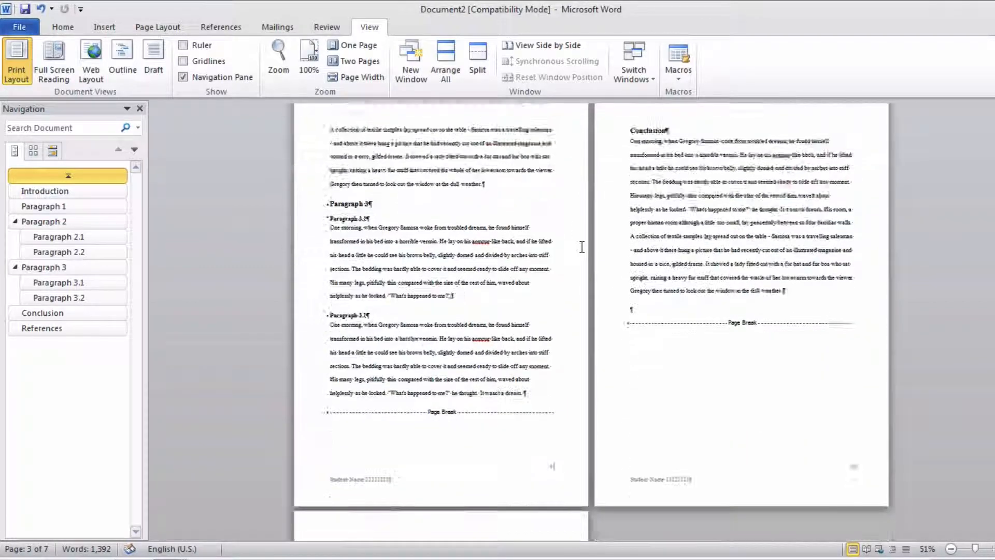
{"action": "scroll", "coordinate": [582, 247], "scroll_direction": "down", "scroll_amount": 4}
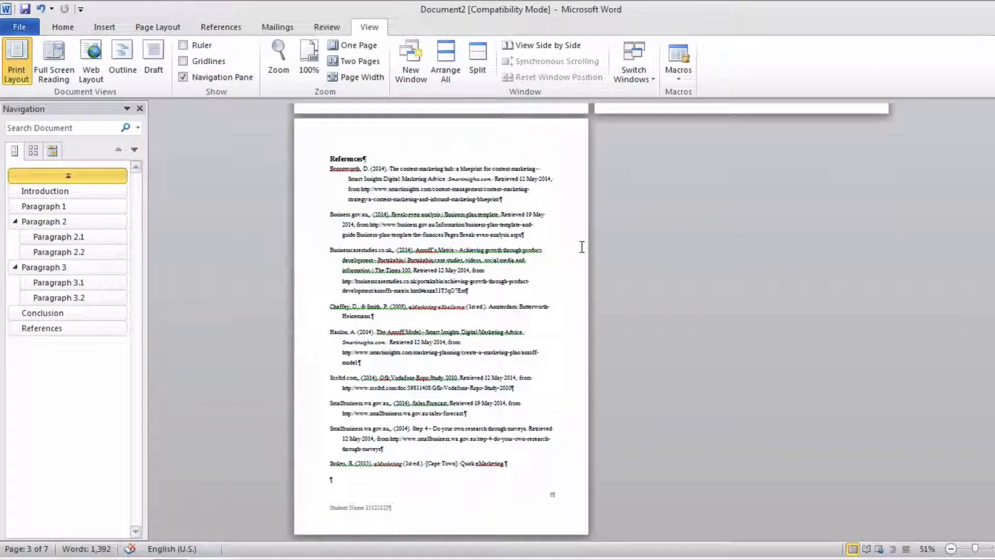
- In the unformatted document, make the Introduction heading bold 16 pt Times New Roman and update the Heading 1 style to match
{"action": "key", "text": "Up"}
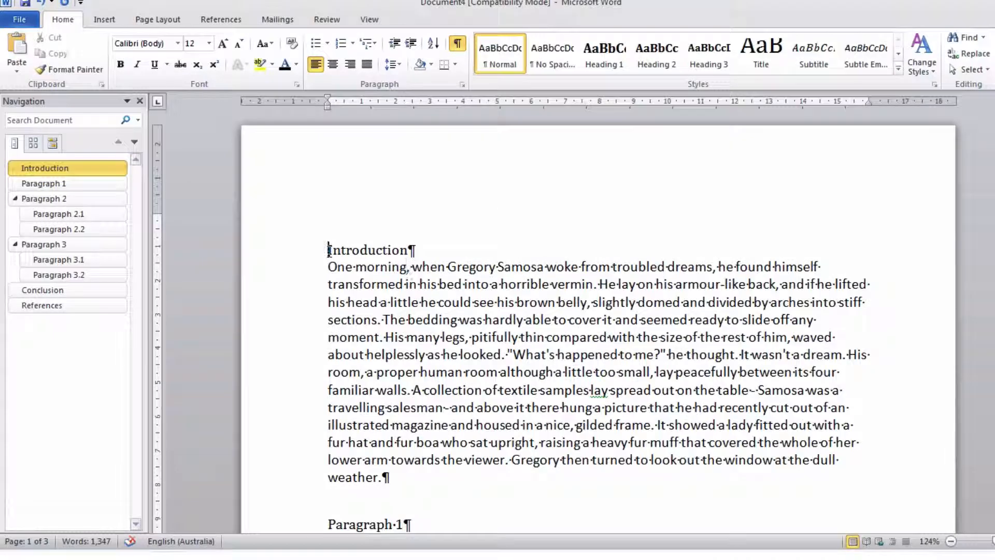
{"action": "left_click", "coordinate": [298, 256]}
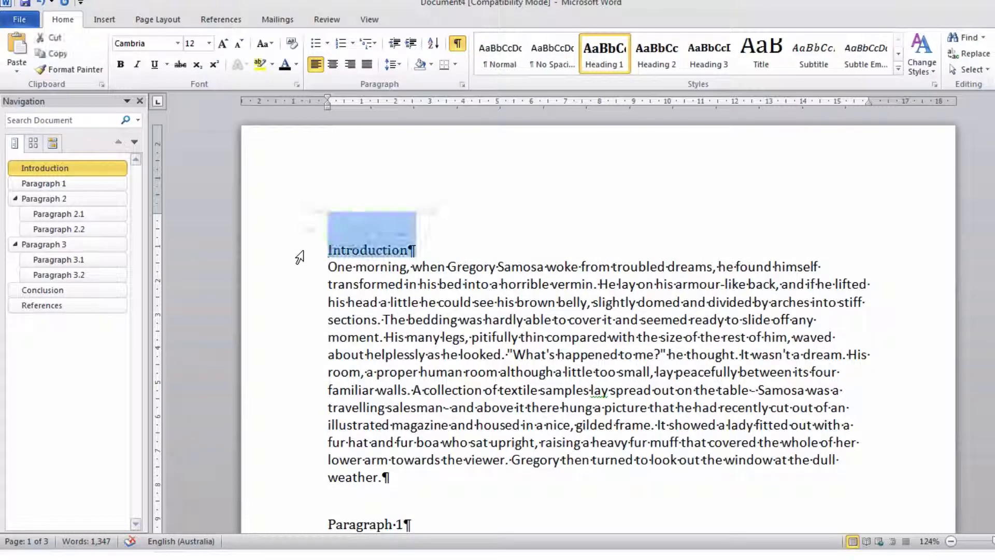
{"action": "left_click", "coordinate": [143, 41]}
{"action": "type", "text": "Tim"}
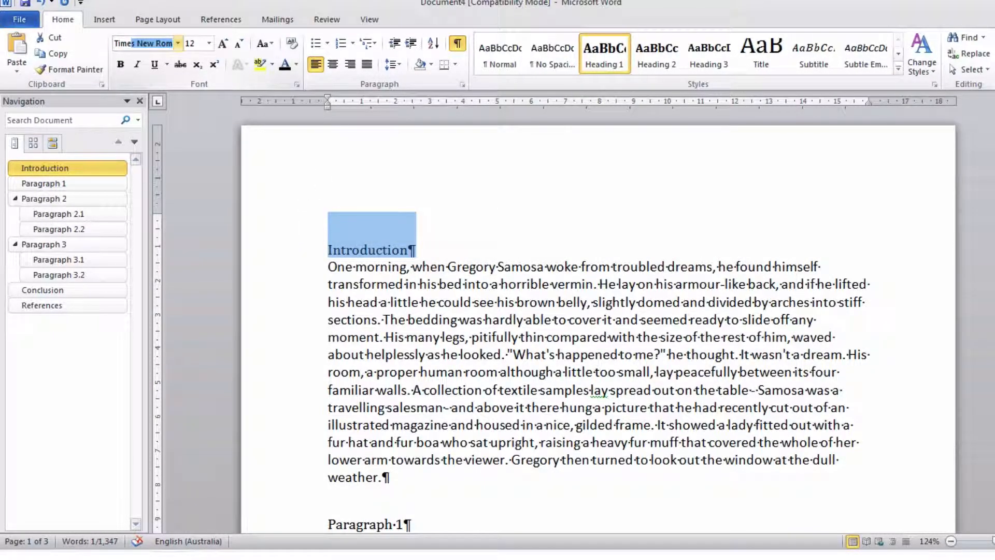
{"action": "type", "text": "e"}
{"action": "key", "text": "Tab"}
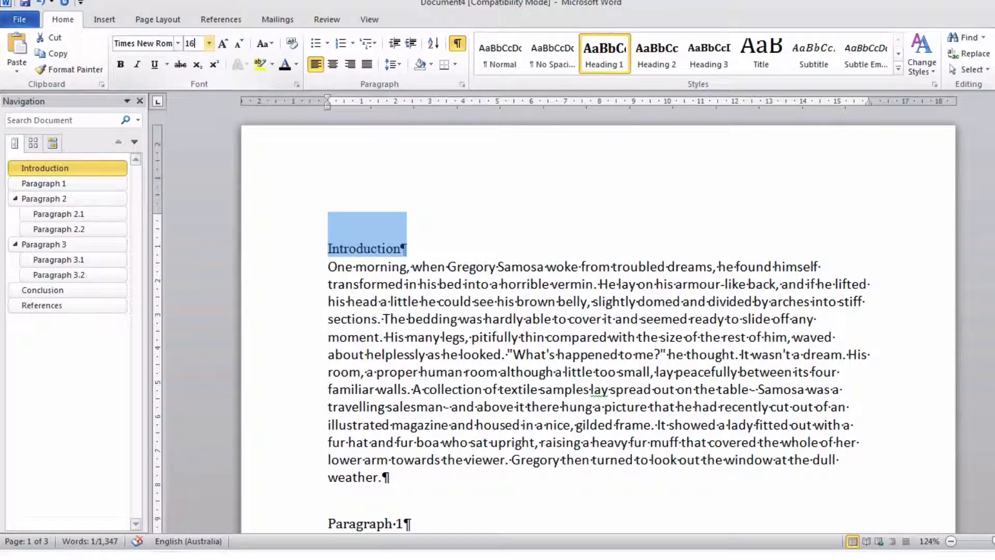
{"action": "type", "text": "16"}
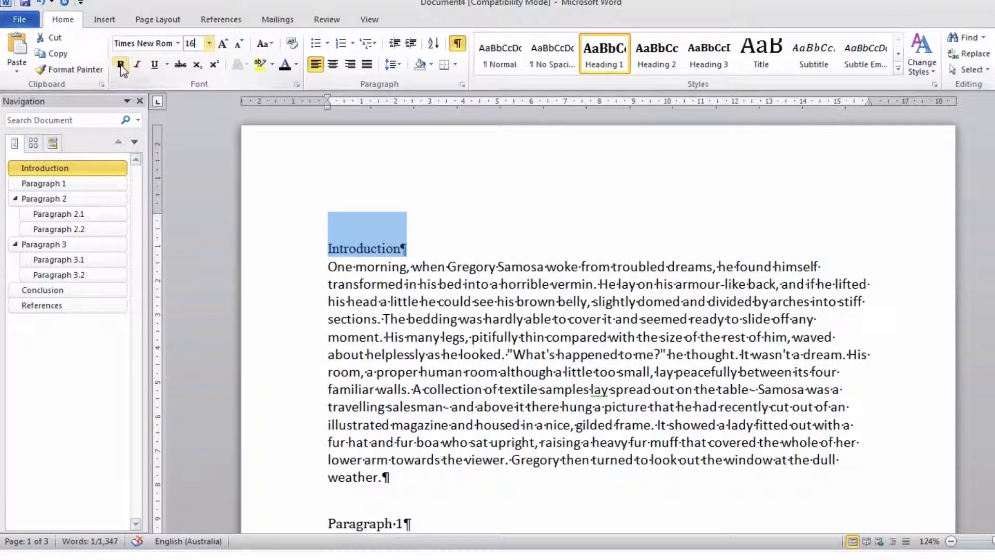
{"action": "key", "text": "Return"}
{"action": "key", "text": "ctrl+b"}
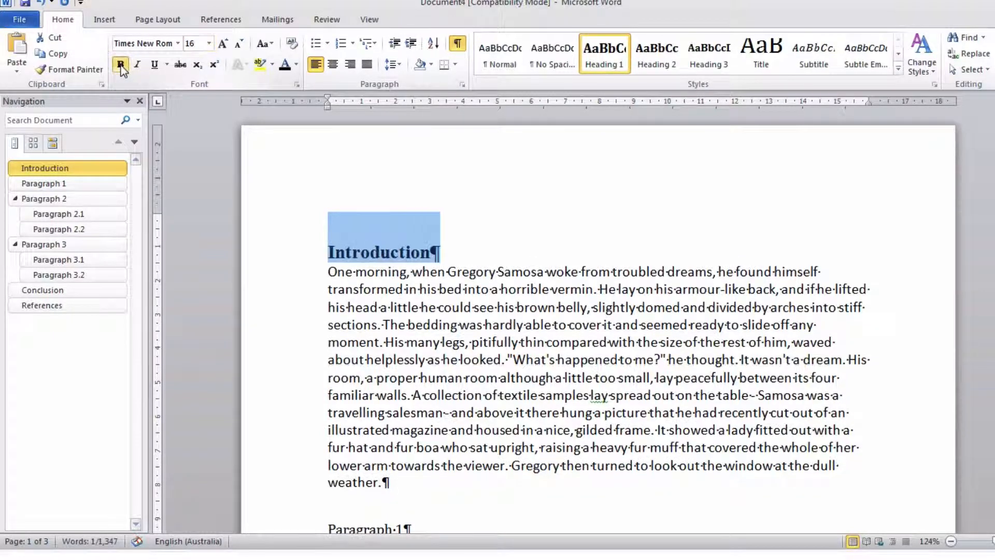
{"action": "right_click", "coordinate": [599, 53]}
{"action": "left_click", "coordinate": [627, 57]}
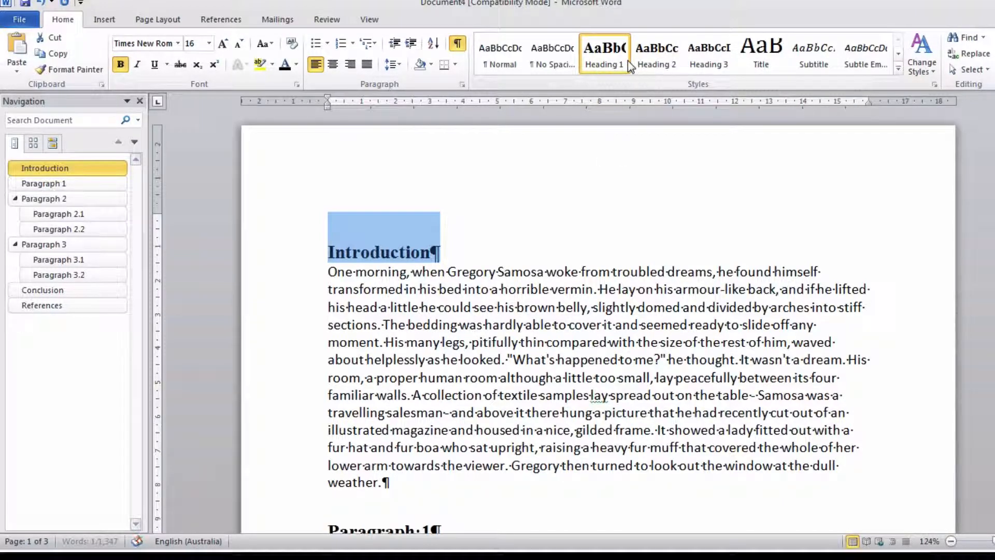
- Set the font of the body paragraph under the Introduction heading to Times New Roman
{"action": "left_click_drag", "start_coordinate": [329, 272], "coordinate": [397, 487]}
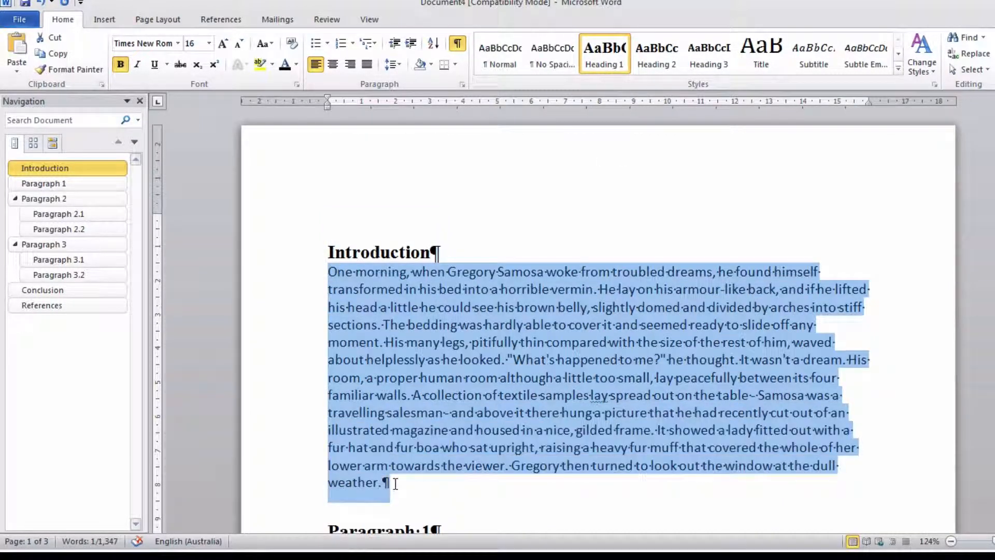
{"action": "left_click", "coordinate": [166, 43]}
{"action": "type", "text": "T"}
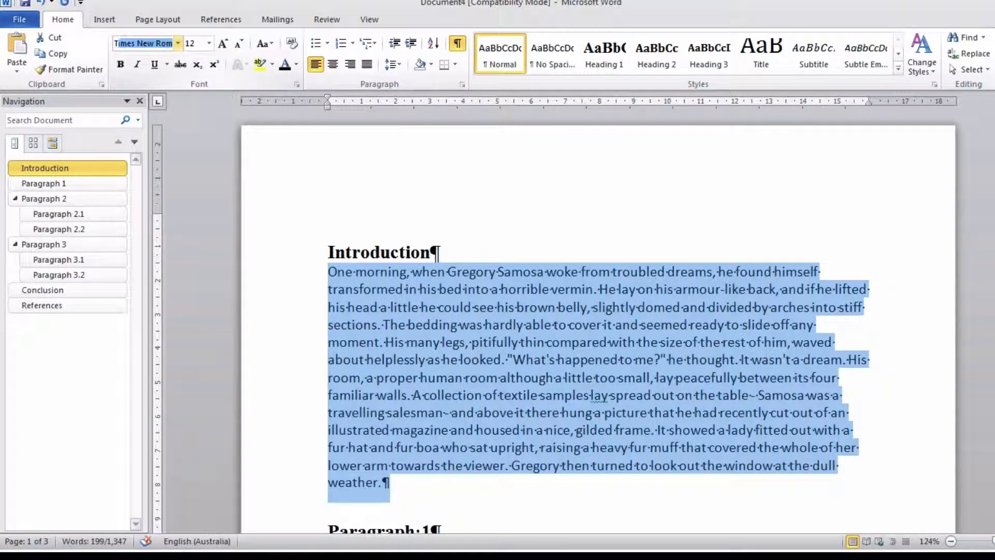
{"action": "type", "text": "im"}
{"action": "key", "text": "Tab"}
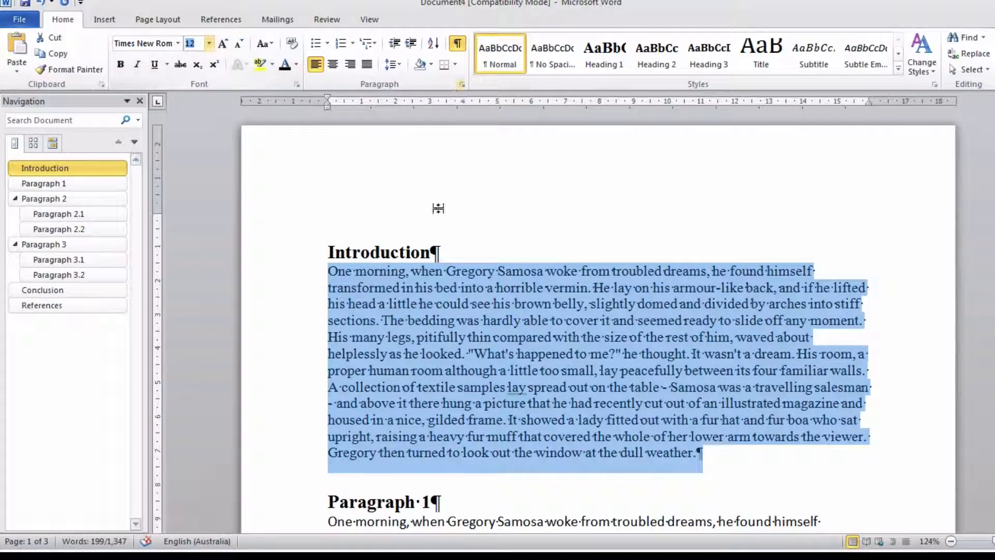
- Set the line spacing of the body paragraph under the Introduction heading to double
{"action": "right_click", "coordinate": [458, 303]}
{"action": "left_click", "coordinate": [492, 398]}
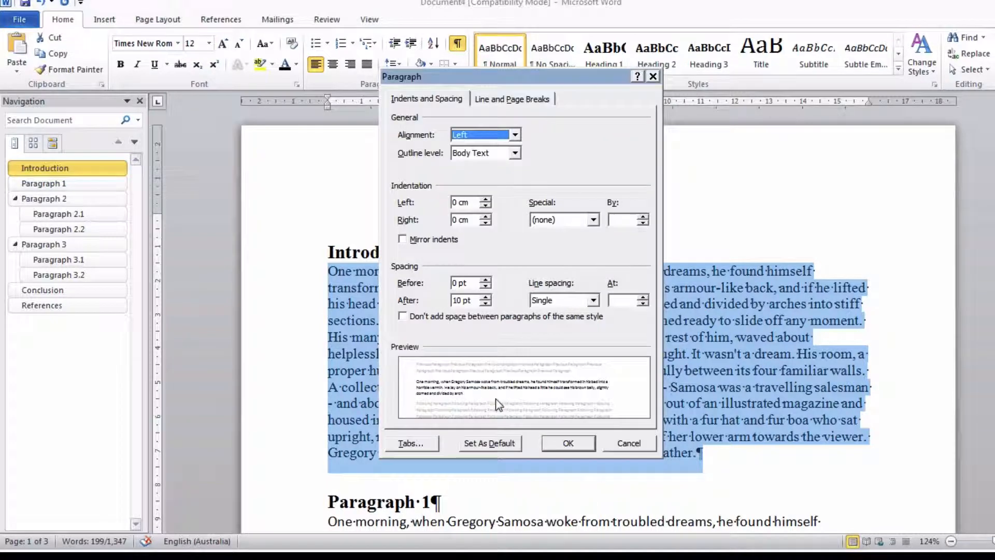
{"action": "left_click", "coordinate": [555, 302]}
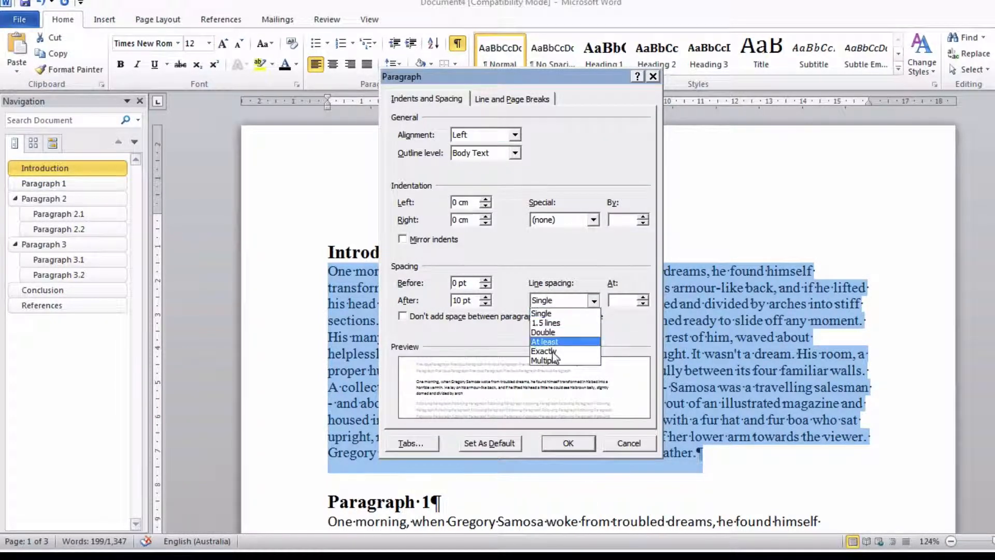
{"action": "left_click", "coordinate": [557, 333]}
{"action": "left_click", "coordinate": [574, 445]}
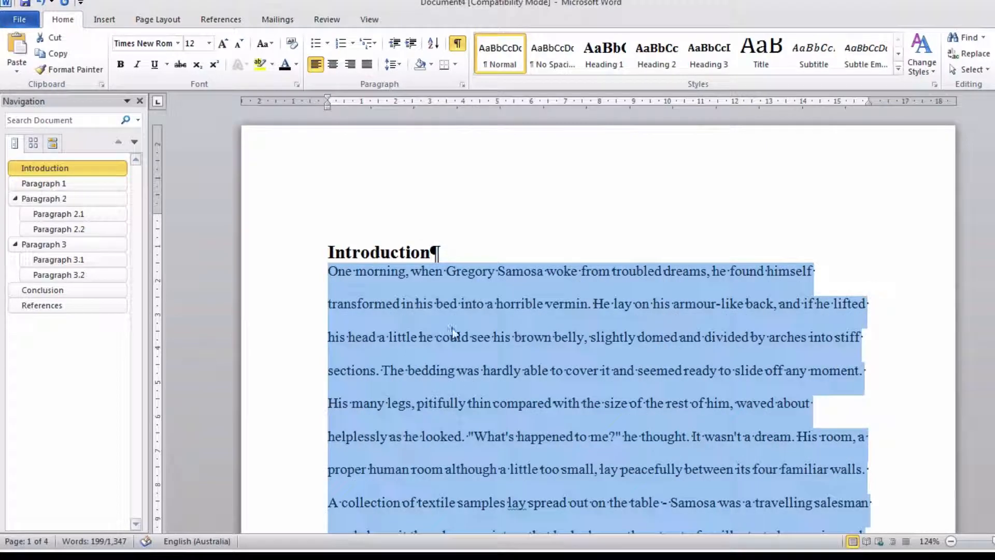
{"action": "left_click", "coordinate": [464, 254]}
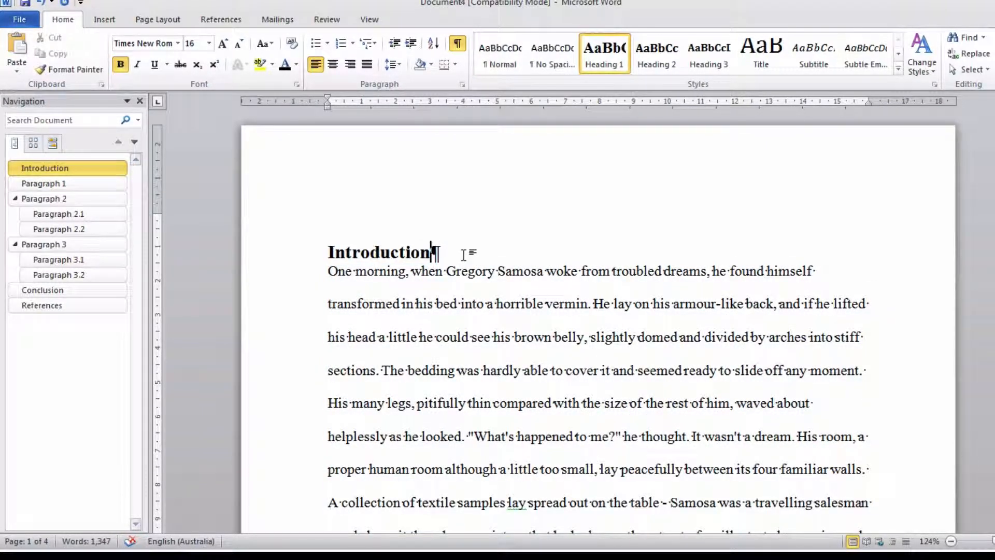
{"action": "scroll", "coordinate": [464, 254], "scroll_direction": "down", "scroll_amount": 7}
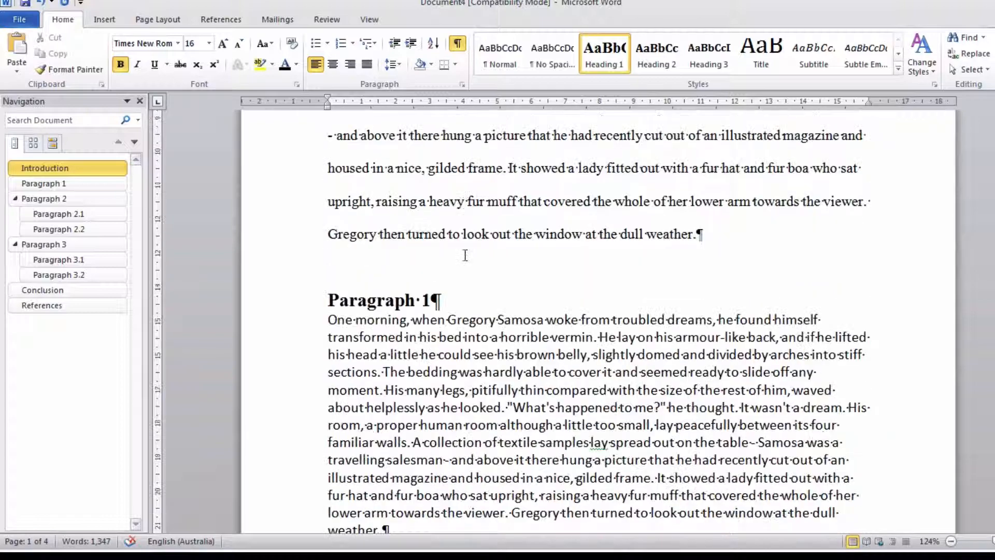
{"action": "scroll", "coordinate": [465, 255], "scroll_direction": "up", "scroll_amount": 7}
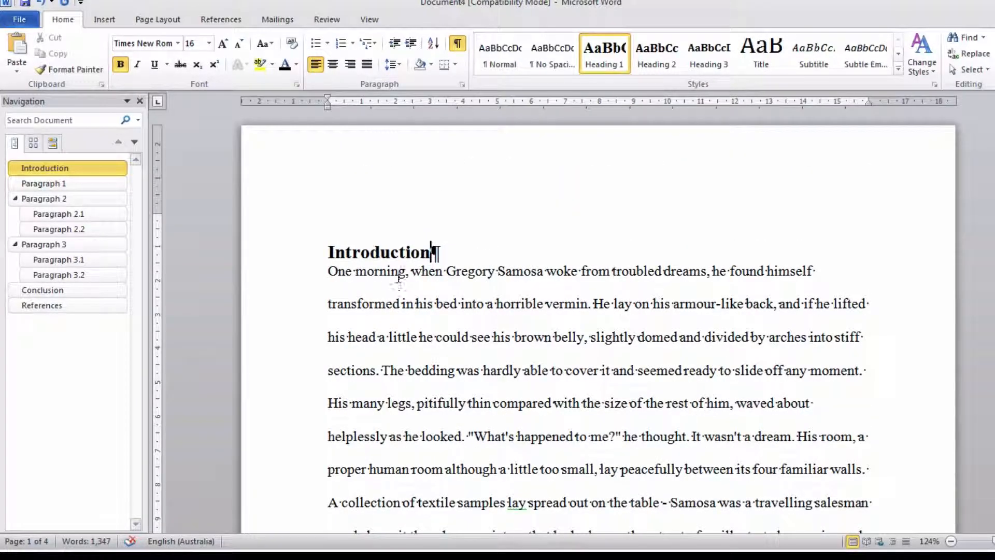
- Update the Normal style to match the formatted body text under the Introduction heading
{"action": "left_click_drag", "start_coordinate": [327, 273], "coordinate": [386, 343]}
{"action": "right_click", "coordinate": [400, 301]}
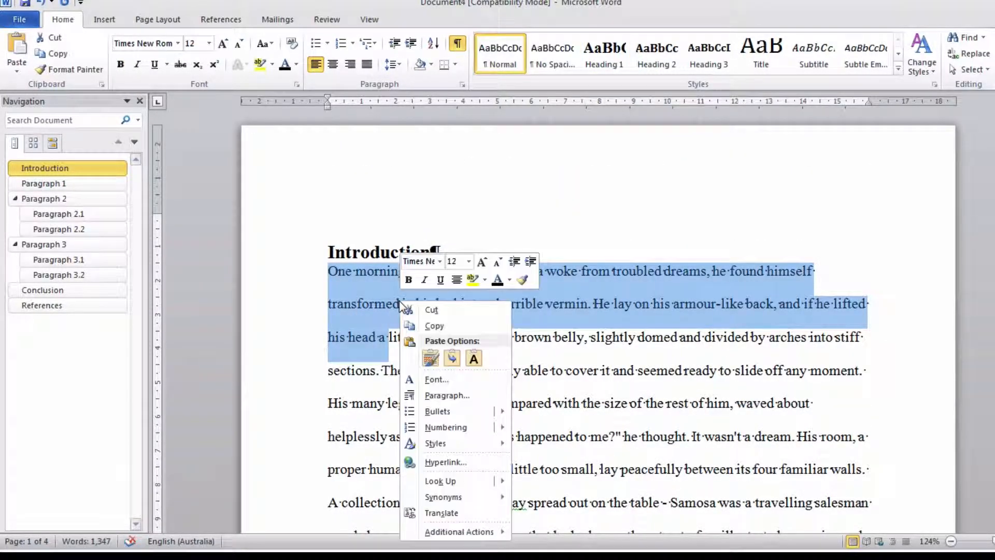
{"action": "right_click", "coordinate": [502, 50]}
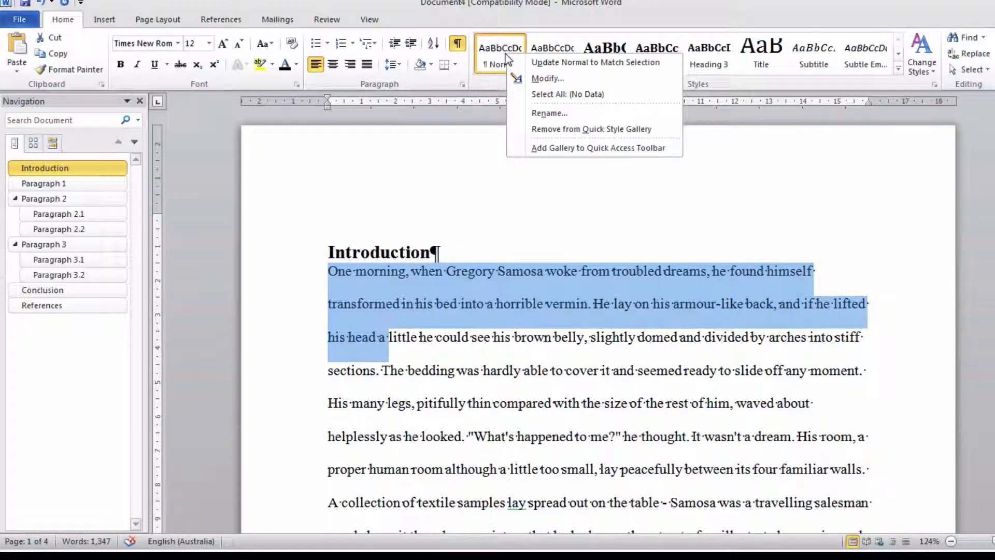
{"action": "left_click", "coordinate": [565, 63]}
- Set the Paragraph 2.1 heading to 12 pt Times New Roman and update the Heading 2 style to match
{"action": "scroll", "coordinate": [565, 284], "scroll_direction": "down", "scroll_amount": 5}
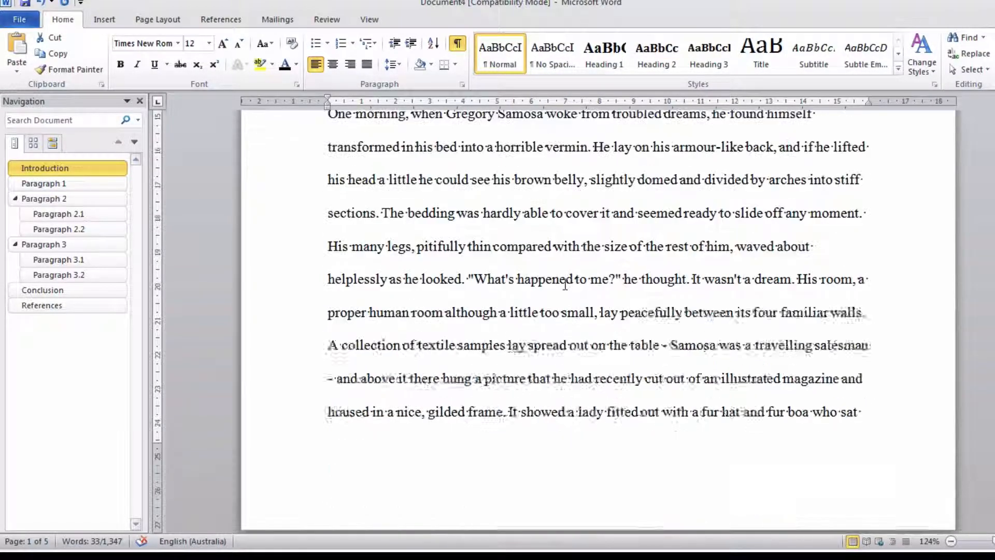
{"action": "scroll", "coordinate": [565, 284], "scroll_direction": "down", "scroll_amount": 8}
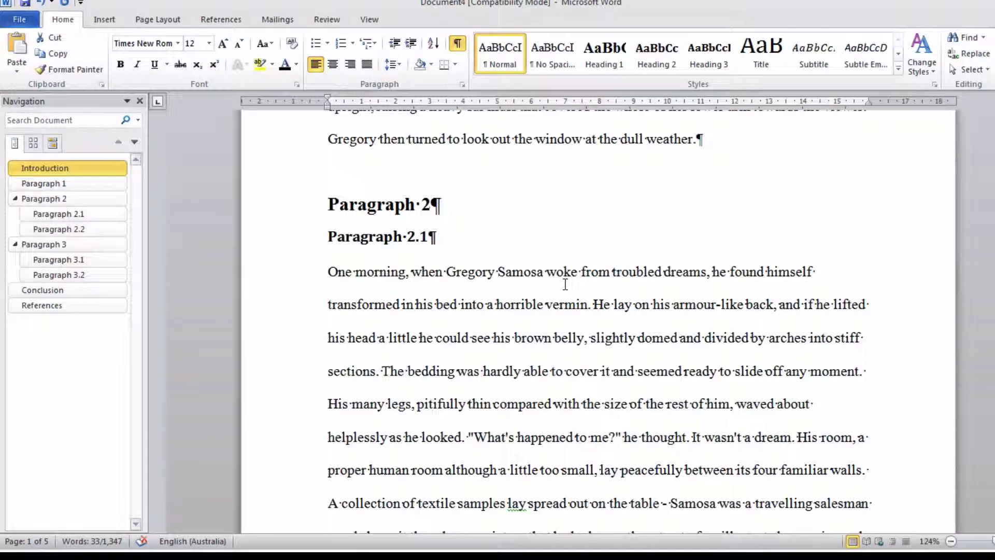
{"action": "left_click", "coordinate": [293, 244]}
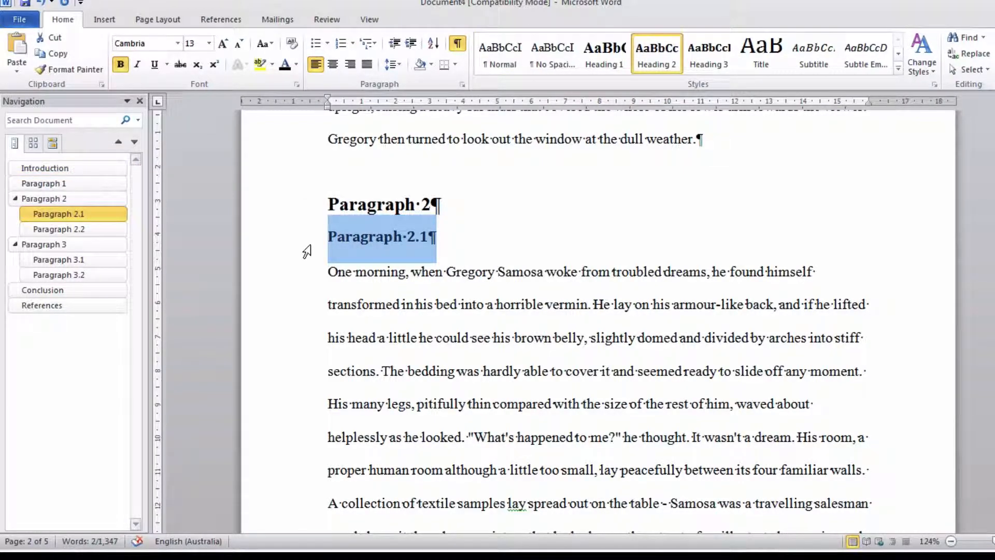
{"action": "left_click", "coordinate": [162, 40]}
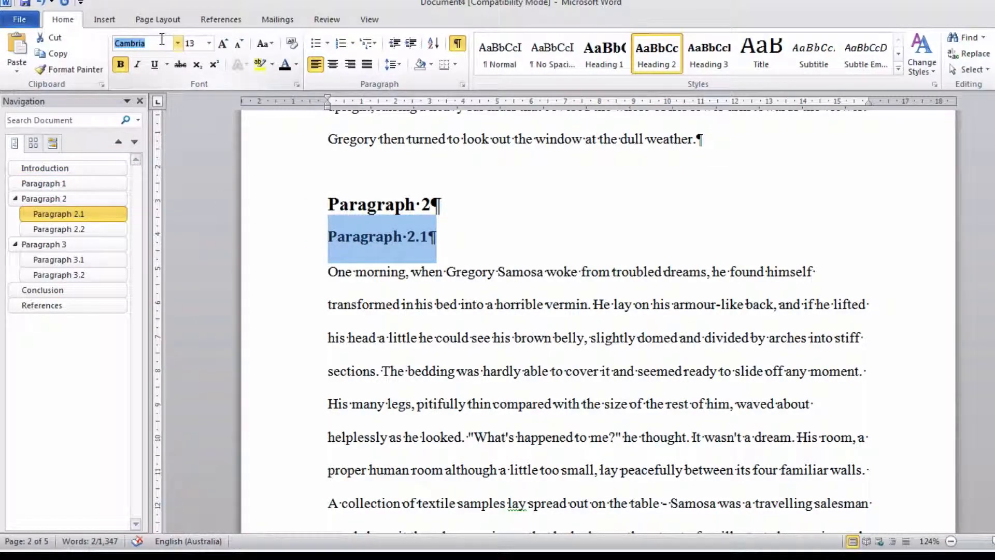
{"action": "type", "text": "Times New Rom"}
{"action": "key", "text": "Tab"}
{"action": "type", "text": "1"}
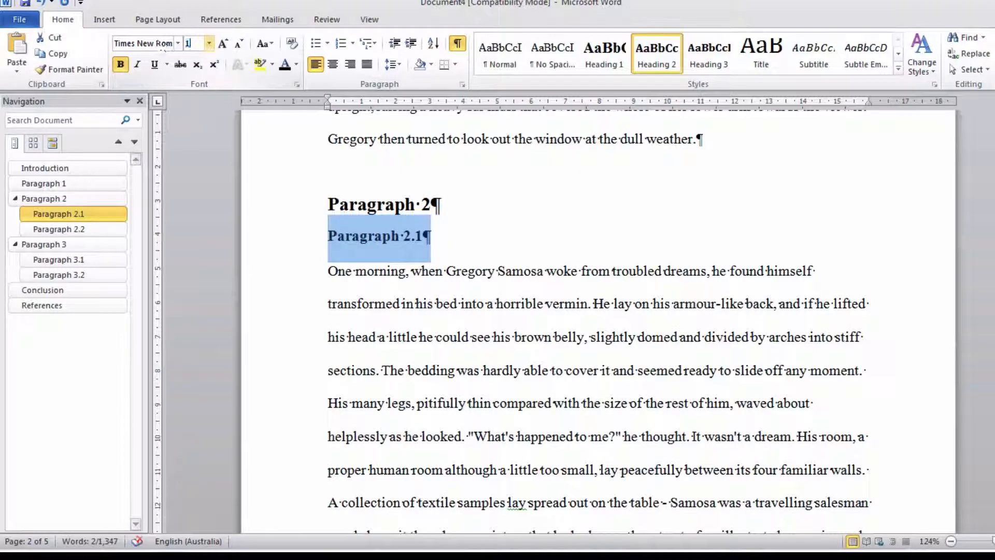
{"action": "type", "text": "2"}
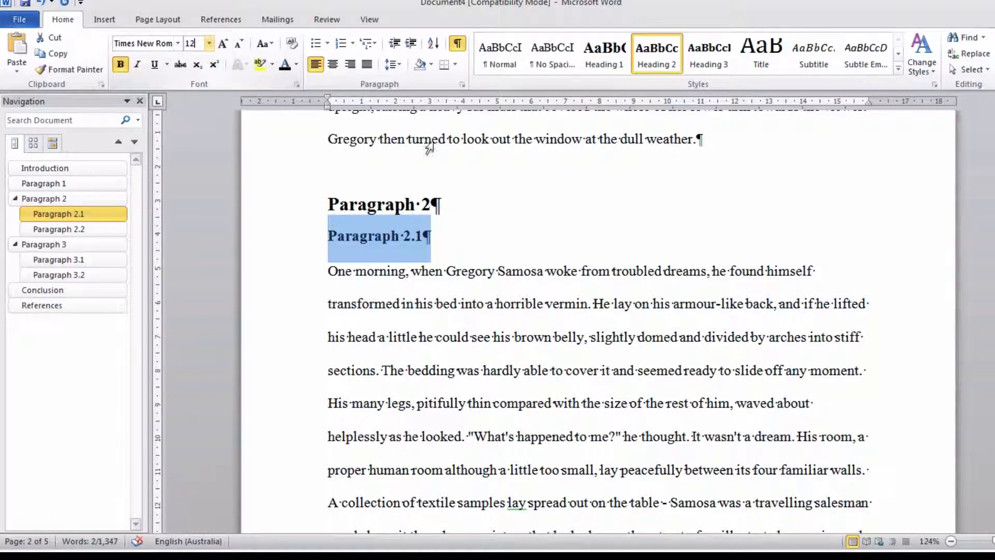
{"action": "key", "text": "Return"}
{"action": "left_click", "coordinate": [380, 236]}
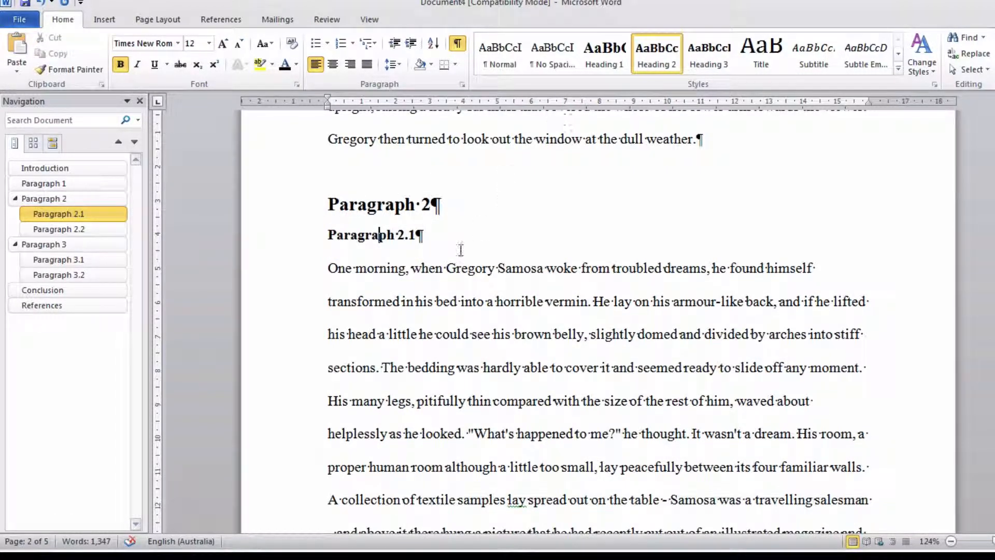
{"action": "right_click", "coordinate": [664, 55]}
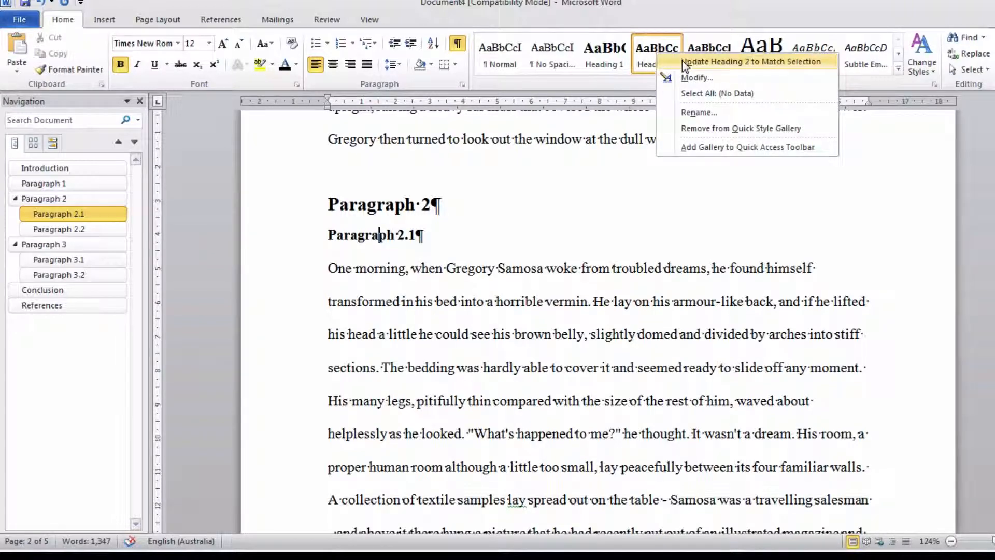
{"action": "left_click", "coordinate": [686, 63]}
- Set the spacing after the Conclusion heading to 24 pt and update the Heading 1 style to match
{"action": "scroll", "coordinate": [462, 321], "scroll_direction": "down", "scroll_amount": 12}
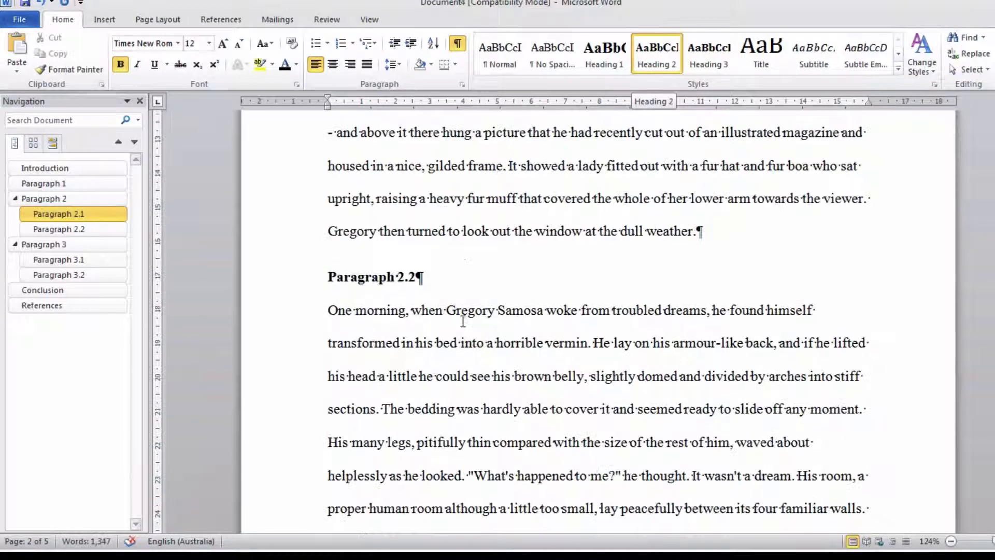
{"action": "scroll", "coordinate": [463, 321], "scroll_direction": "down", "scroll_amount": 10}
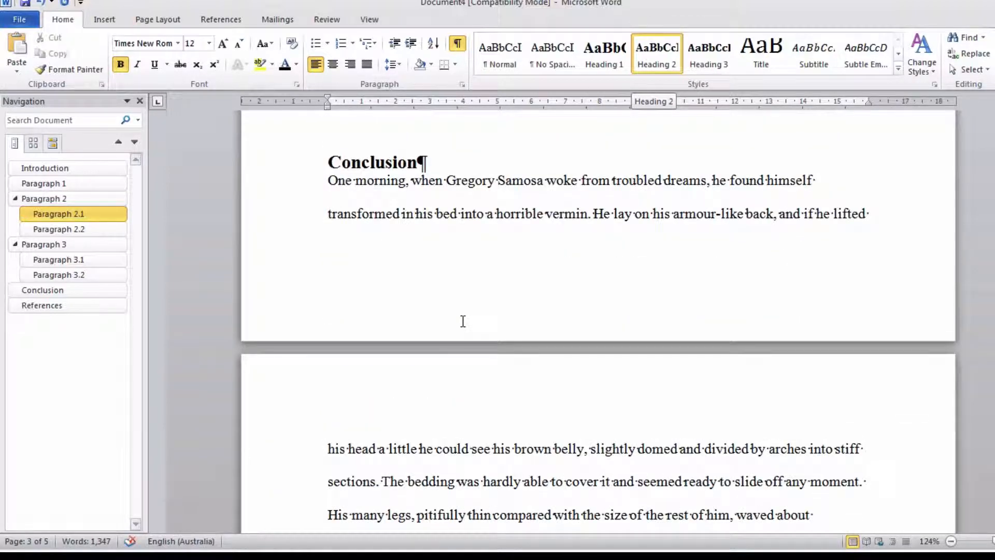
{"action": "left_click", "coordinate": [399, 162]}
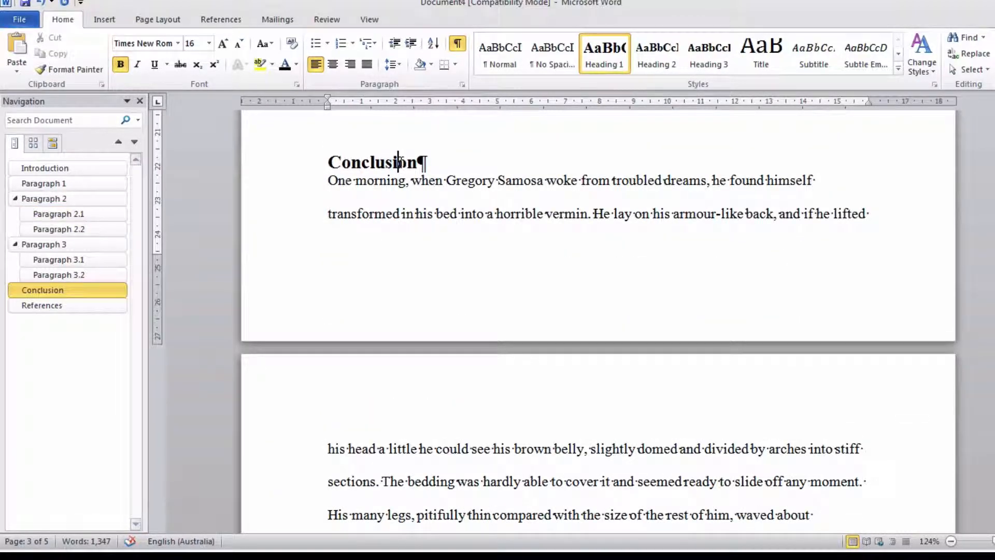
{"action": "right_click", "coordinate": [370, 164]}
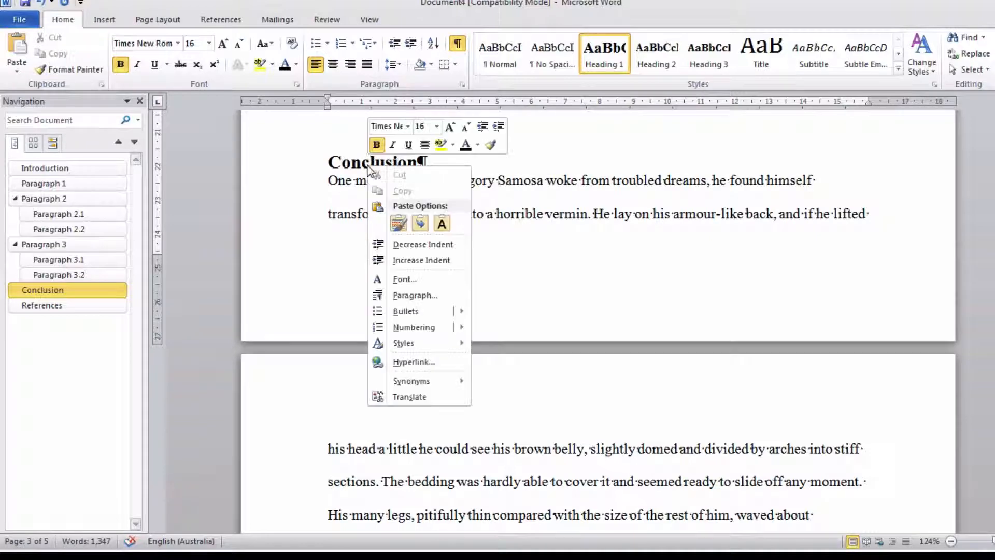
{"action": "left_click", "coordinate": [413, 295]}
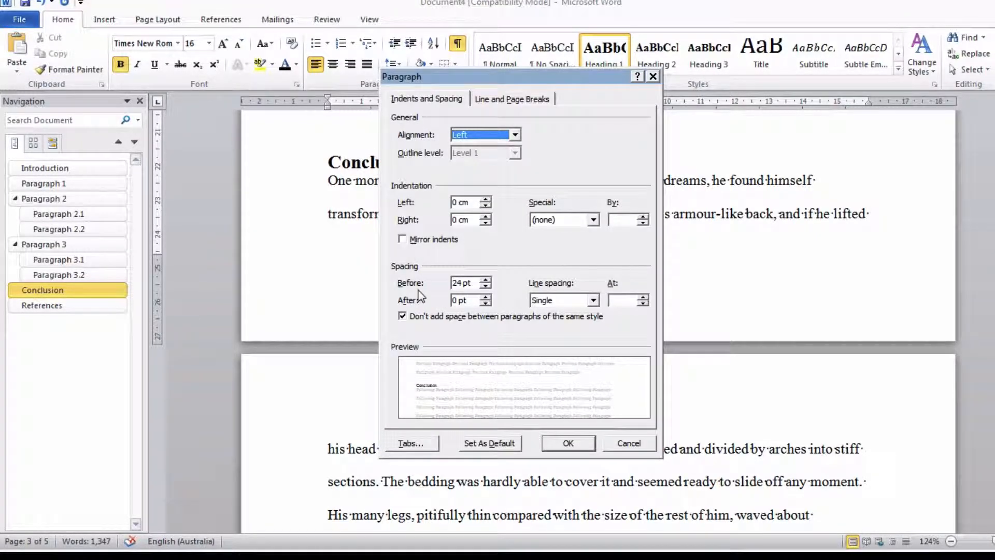
{"action": "left_click", "coordinate": [486, 297]}
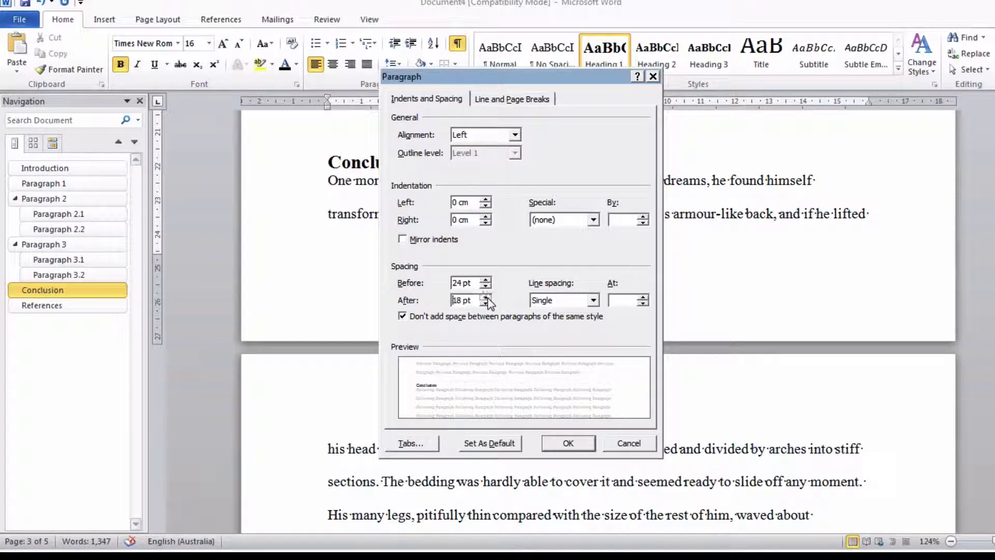
{"action": "left_click", "coordinate": [485, 297]}
{"action": "left_click", "coordinate": [568, 444]}
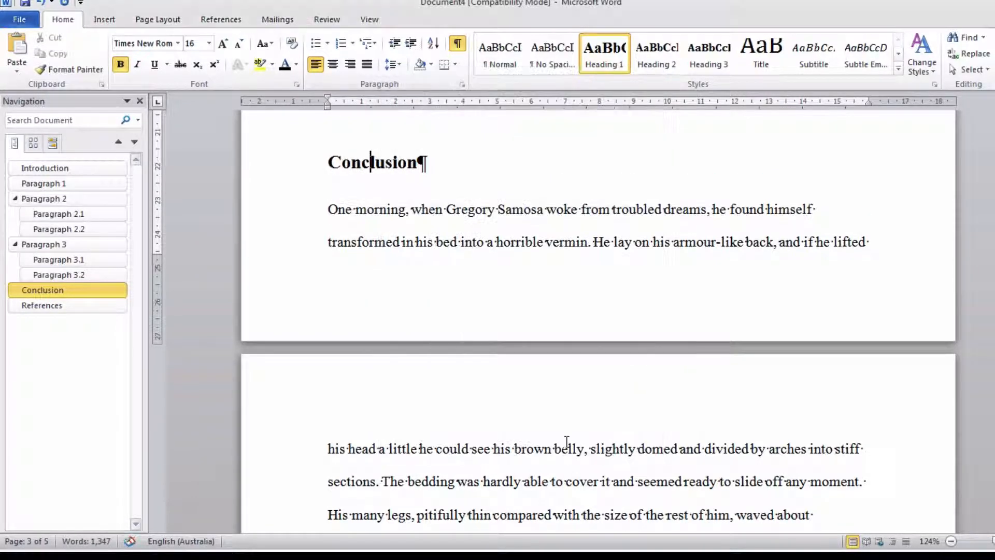
{"action": "right_click", "coordinate": [601, 47]}
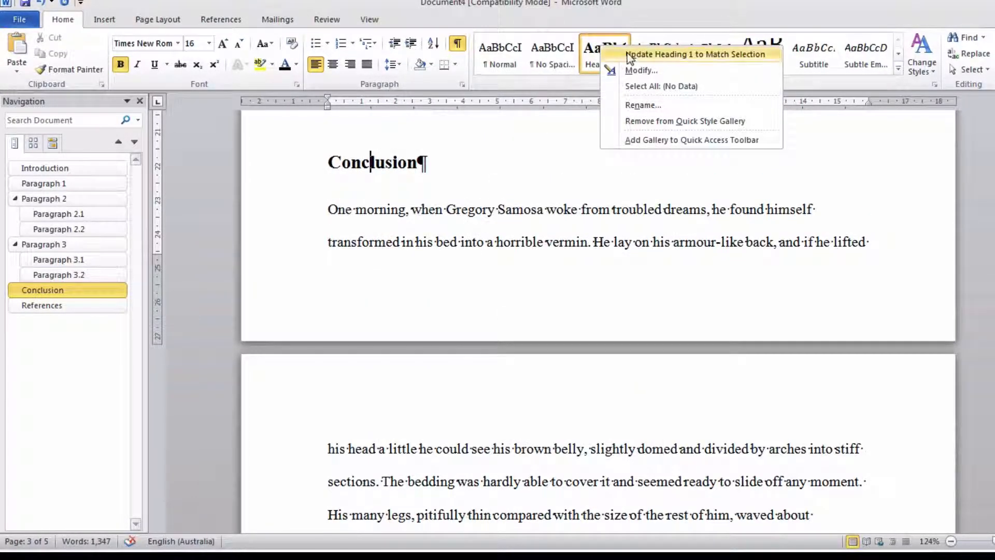
{"action": "left_click", "coordinate": [643, 54]}
- Examine the heading styles and spacing throughout the document, showing two pages side by side, down to the references
{"action": "scroll", "coordinate": [519, 190], "scroll_direction": "up", "scroll_amount": 8}
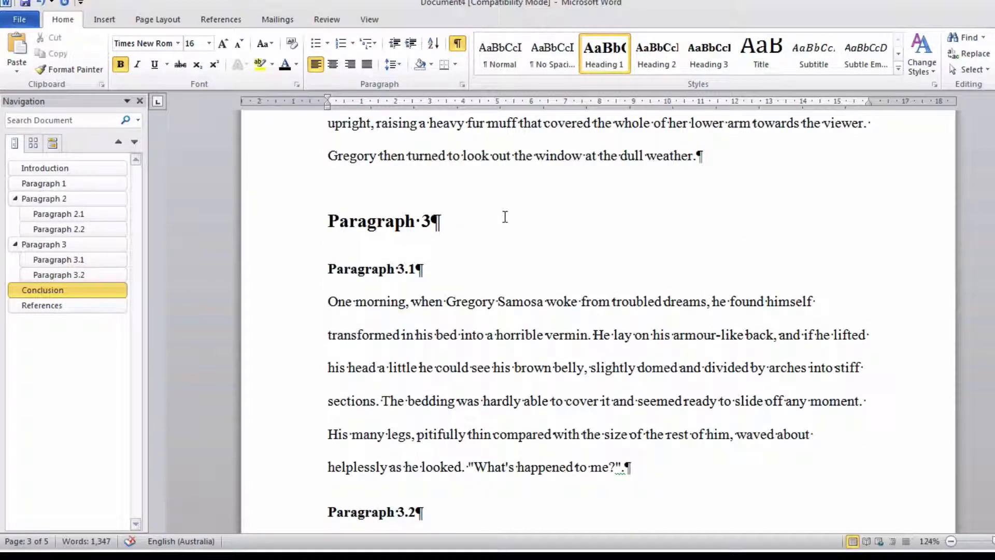
{"action": "scroll", "coordinate": [505, 217], "scroll_direction": "up", "scroll_amount": 12}
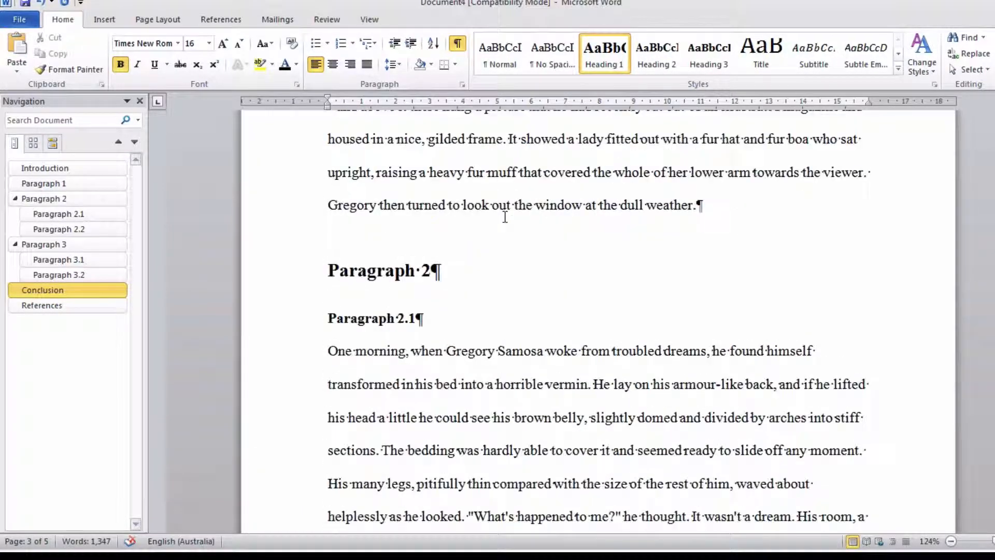
{"action": "scroll", "coordinate": [505, 217], "scroll_direction": "up", "scroll_amount": 8}
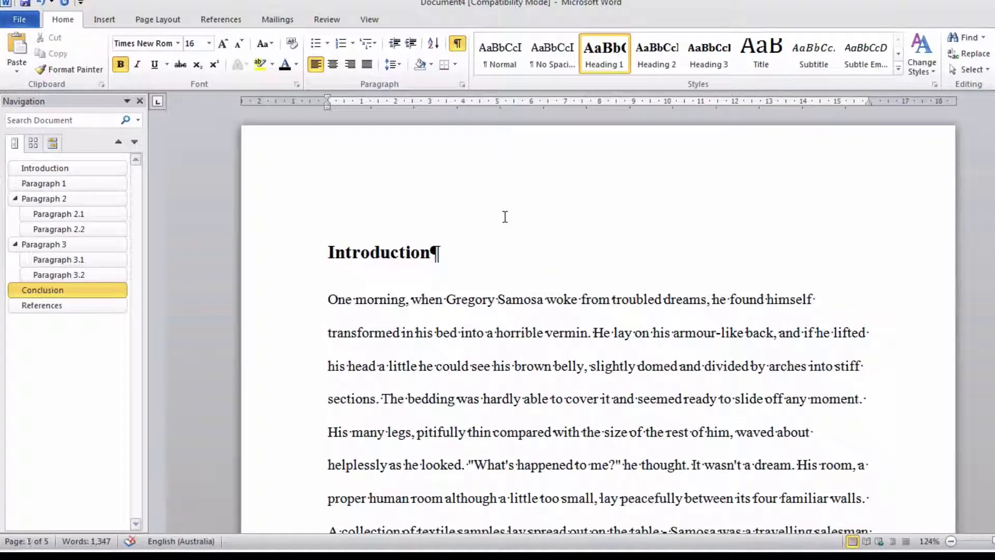
{"action": "scroll", "coordinate": [505, 216], "scroll_direction": "down", "scroll_amount": 8}
{"action": "scroll", "coordinate": [504, 216], "scroll_direction": "down", "scroll_amount": 1}
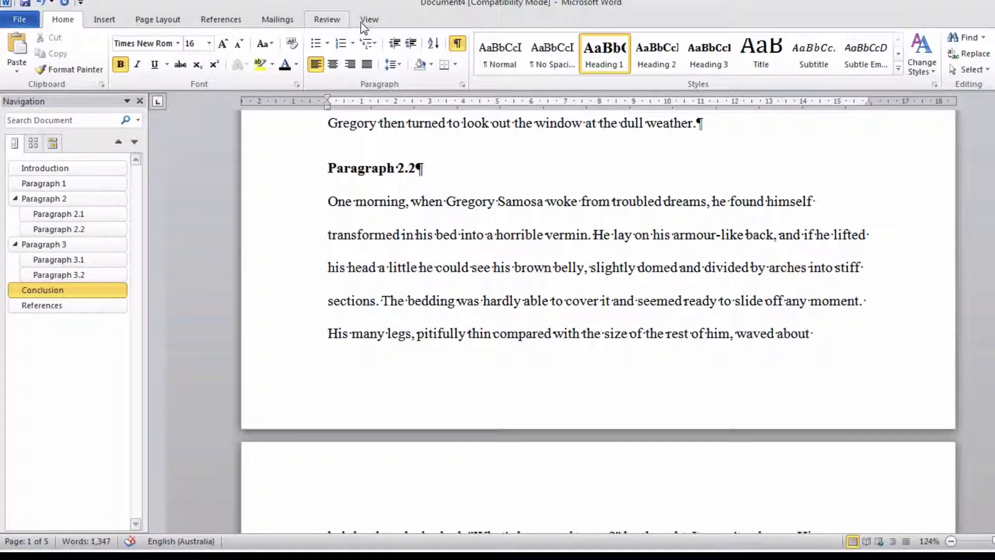
{"action": "left_click", "coordinate": [339, 22]}
{"action": "left_click", "coordinate": [377, 20]}
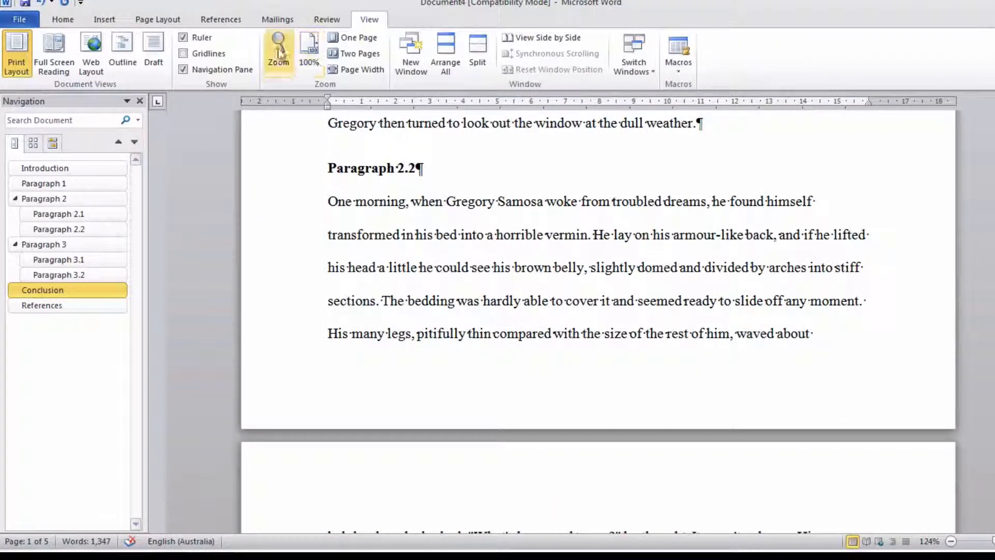
{"action": "left_click", "coordinate": [346, 55]}
{"action": "scroll", "coordinate": [460, 207], "scroll_direction": "down", "scroll_amount": 10}
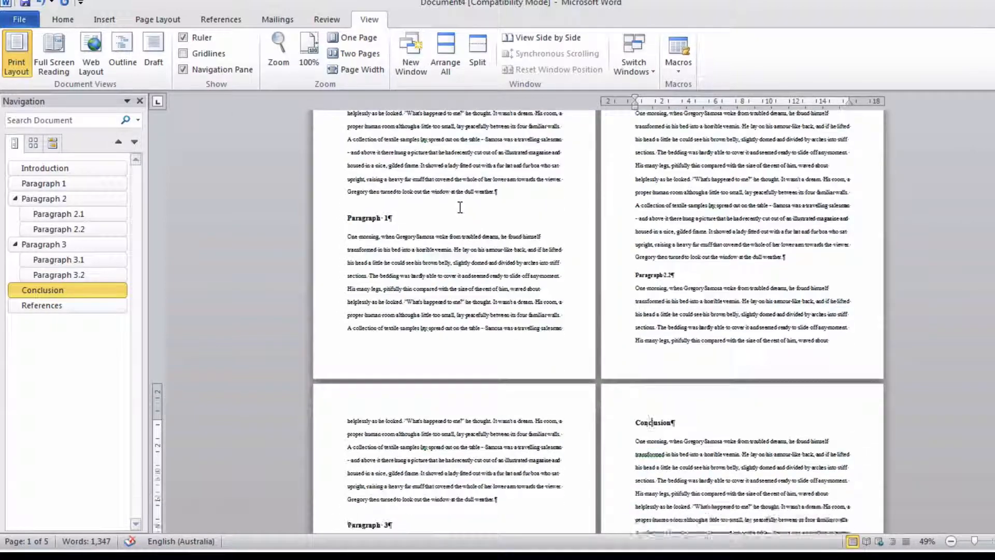
{"action": "scroll", "coordinate": [460, 207], "scroll_direction": "down", "scroll_amount": 6}
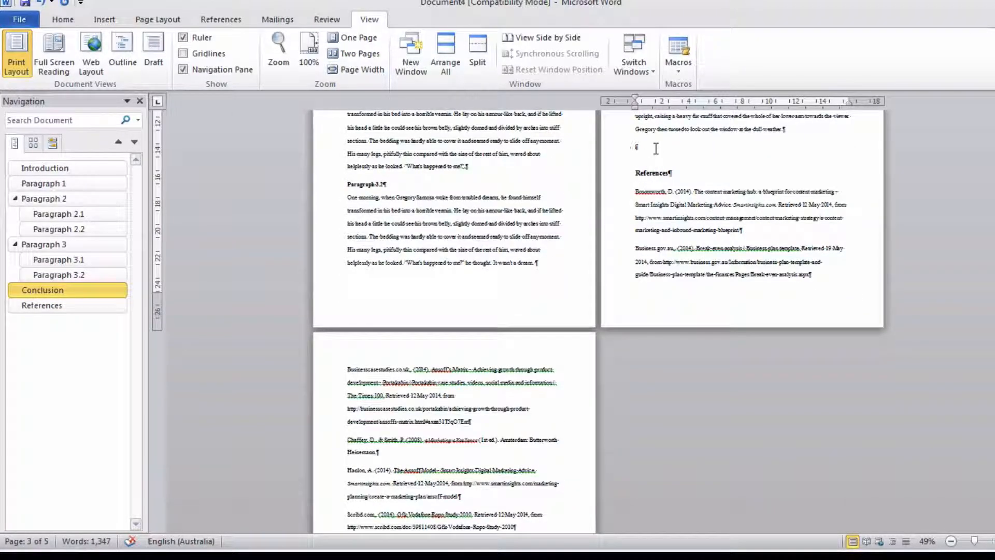
- Insert a page break before the References heading so that the reference list starts on a new page
{"action": "left_click", "coordinate": [637, 173]}
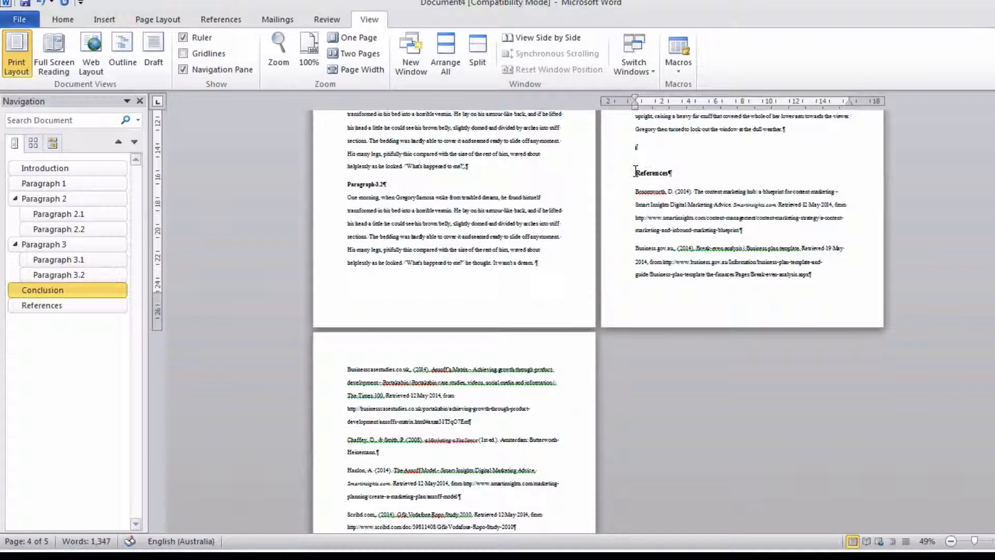
{"action": "left_click", "coordinate": [105, 21]}
{"action": "left_click", "coordinate": [78, 57]}
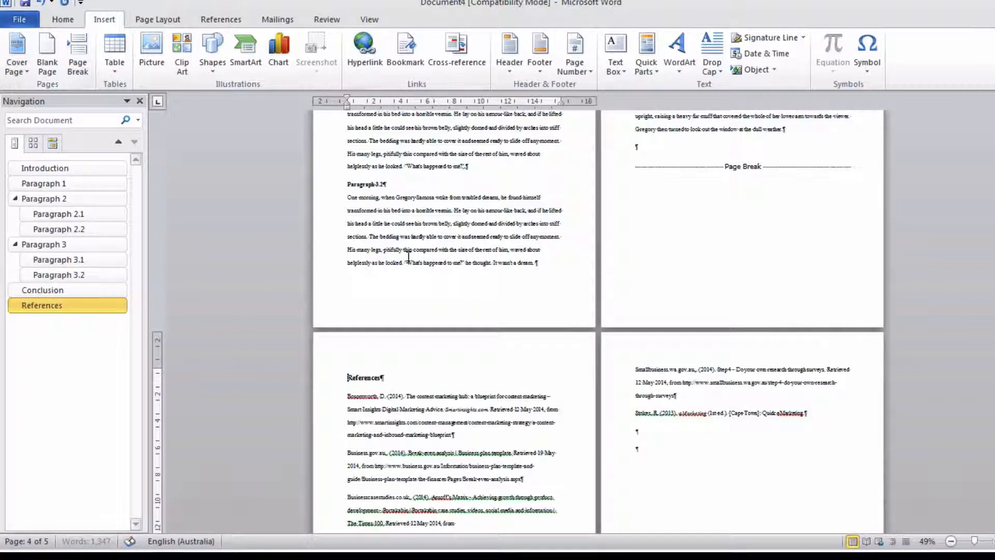
- Format all the reference list entries with a 1.27 cm hanging indent and single line spacing
{"action": "scroll", "coordinate": [409, 257], "scroll_direction": "down", "scroll_amount": 5}
{"action": "left_click_drag", "start_coordinate": [347, 193], "coordinate": [831, 209]}
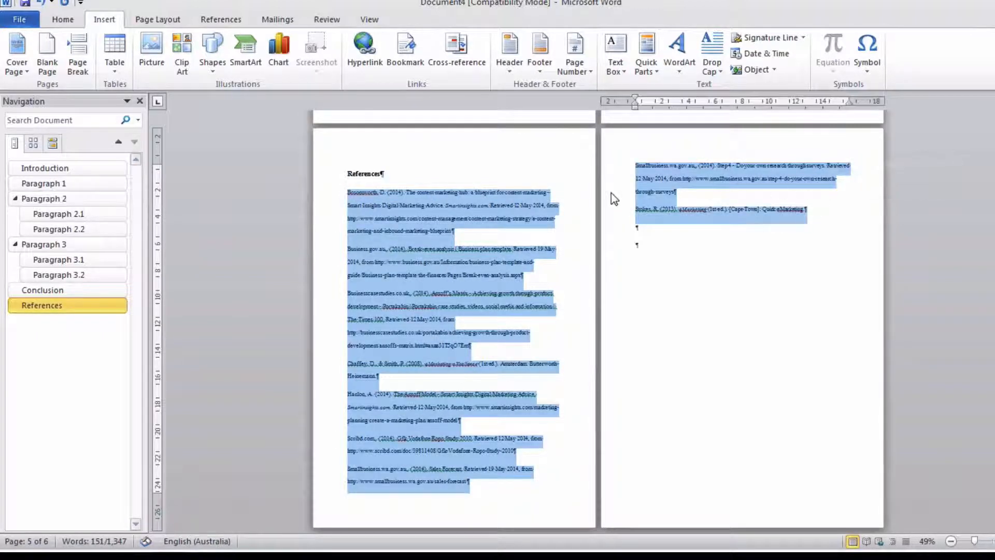
{"action": "right_click", "coordinate": [471, 204]}
{"action": "left_click", "coordinate": [511, 301]}
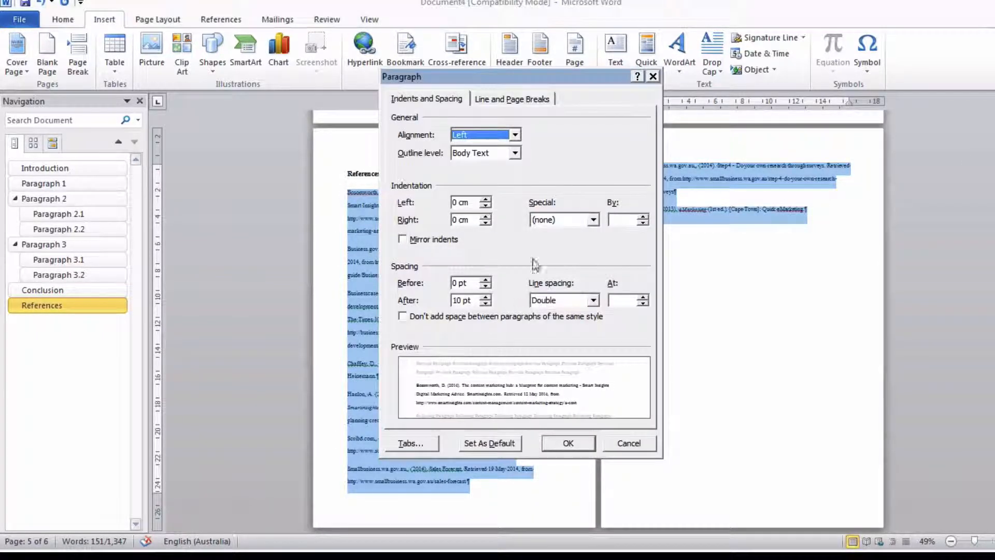
{"action": "left_click", "coordinate": [552, 219]}
{"action": "left_click", "coordinate": [548, 252]}
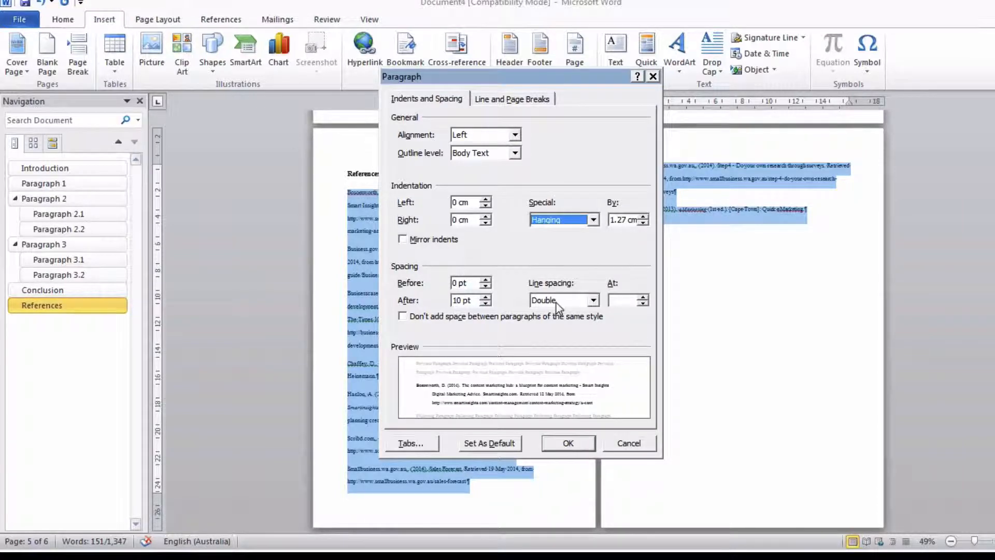
{"action": "left_click", "coordinate": [563, 300]}
{"action": "left_click", "coordinate": [547, 311]}
{"action": "left_click", "coordinate": [569, 443]}
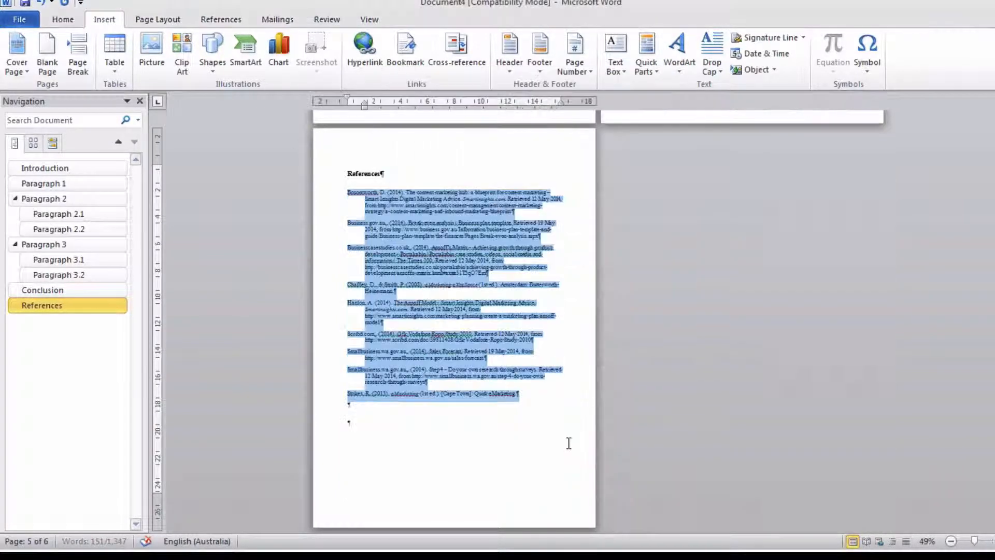
- Insert a page break before the Conclusion heading
{"action": "scroll", "coordinate": [529, 298], "scroll_direction": "up", "scroll_amount": 6}
{"action": "scroll", "coordinate": [529, 300], "scroll_direction": "up", "scroll_amount": 3}
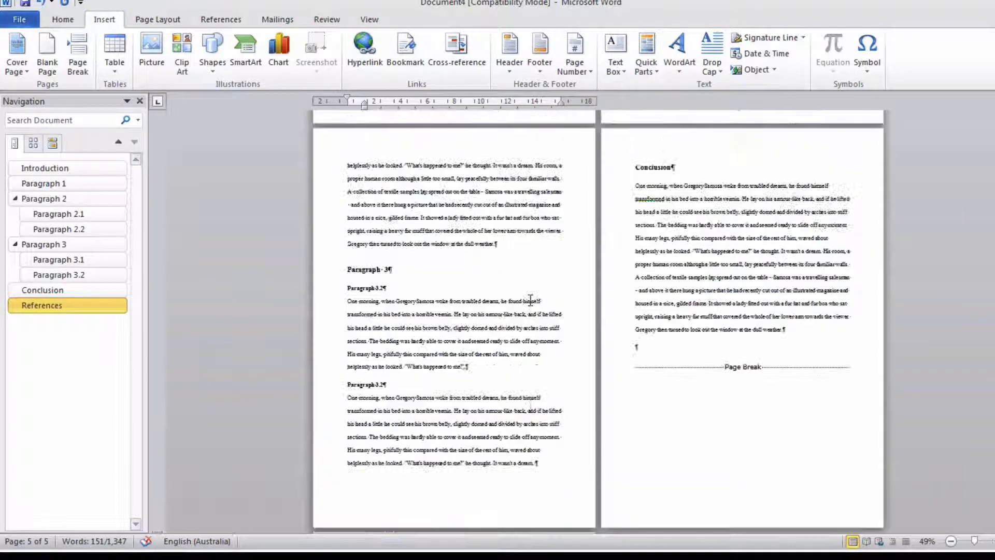
{"action": "left_click", "coordinate": [636, 190]}
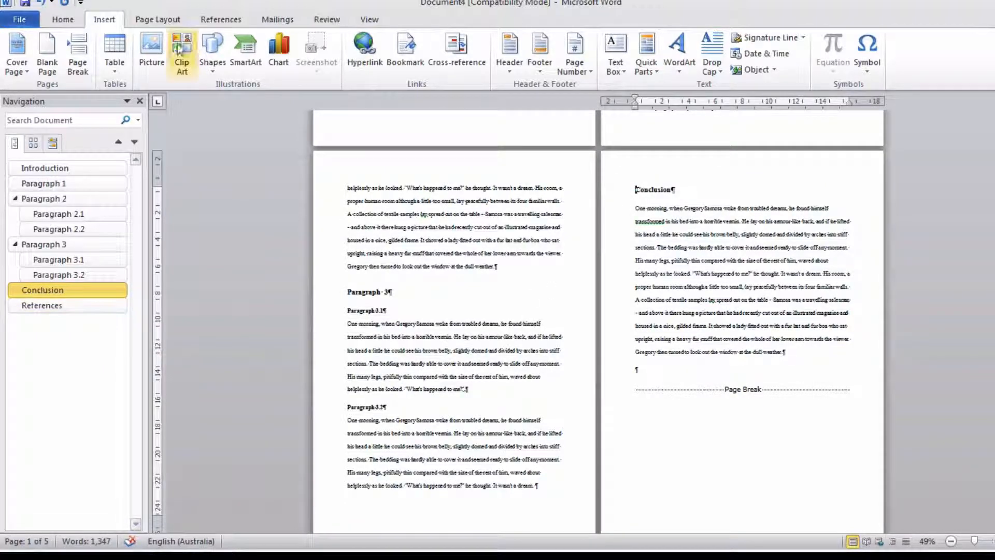
{"action": "left_click", "coordinate": [78, 54]}
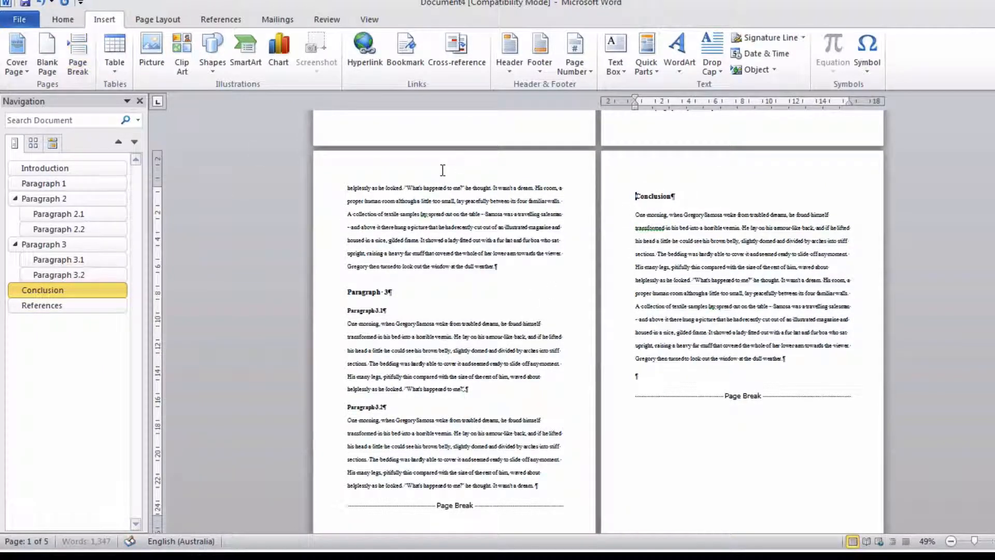
- Insert a page break before the Introduction heading to create an empty page at the start of the document
{"action": "scroll", "coordinate": [443, 171], "scroll_direction": "up", "scroll_amount": 7}
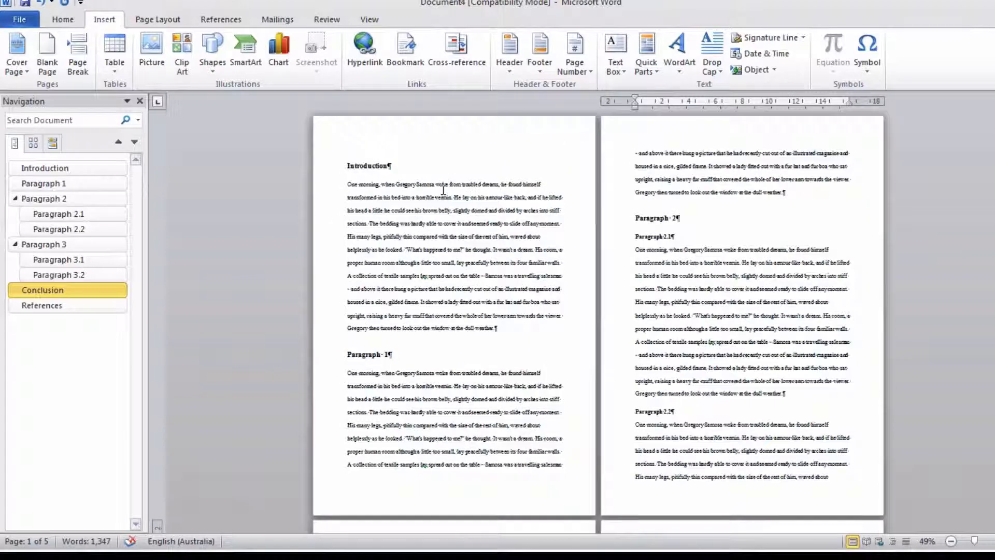
{"action": "left_click", "coordinate": [348, 165]}
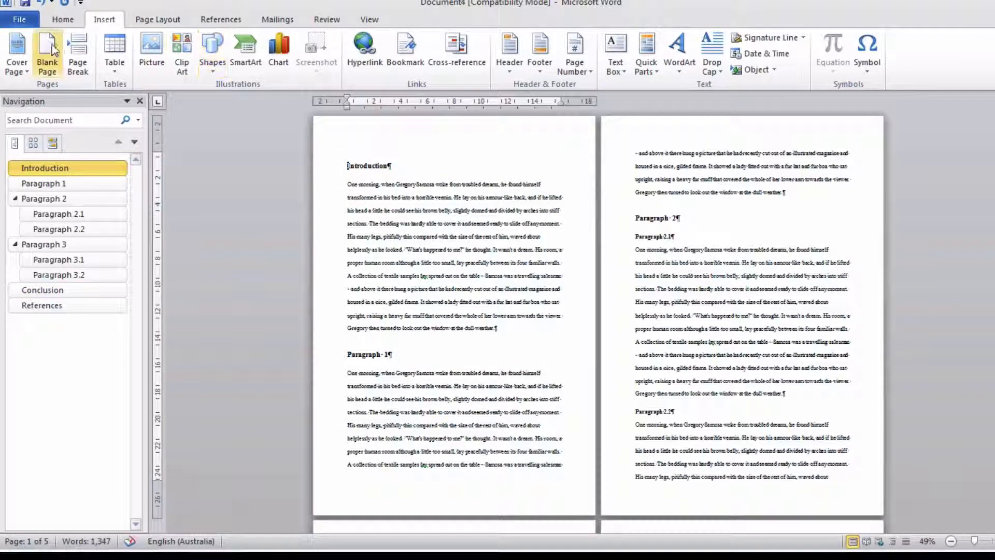
{"action": "left_click", "coordinate": [77, 55]}
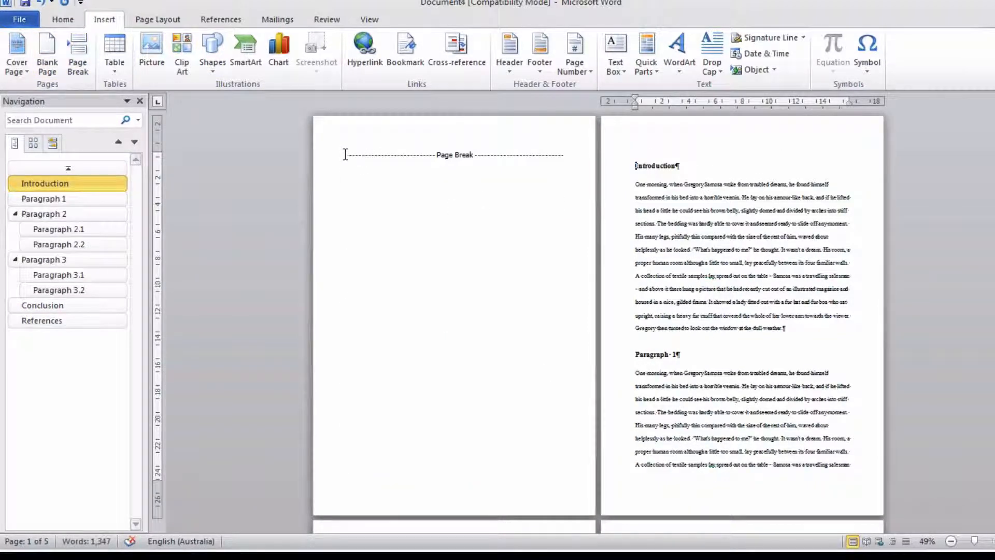
- Insert the Automatic Table 1 table of contents above the page break on the empty first page
{"action": "left_click", "coordinate": [348, 155]}
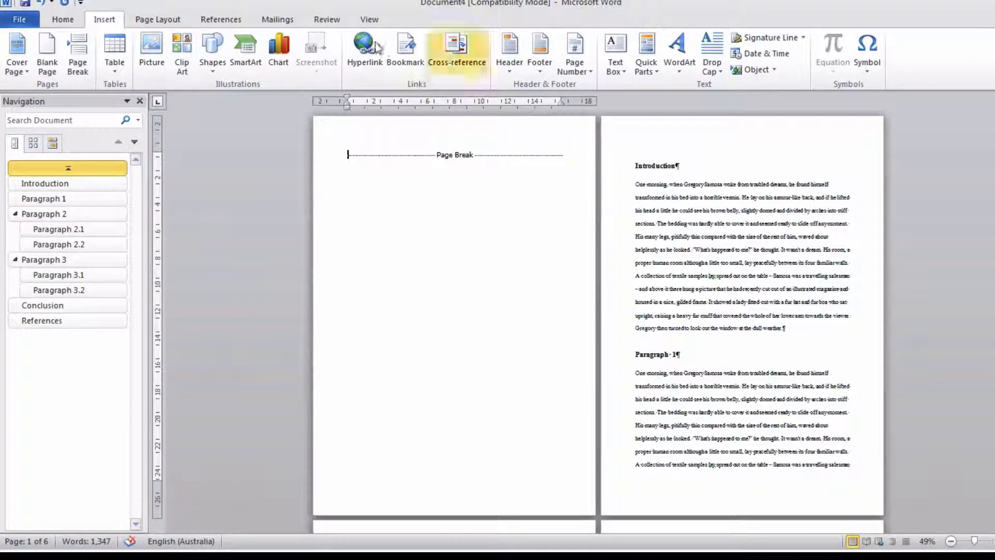
{"action": "left_click", "coordinate": [217, 20]}
{"action": "left_click", "coordinate": [20, 57]}
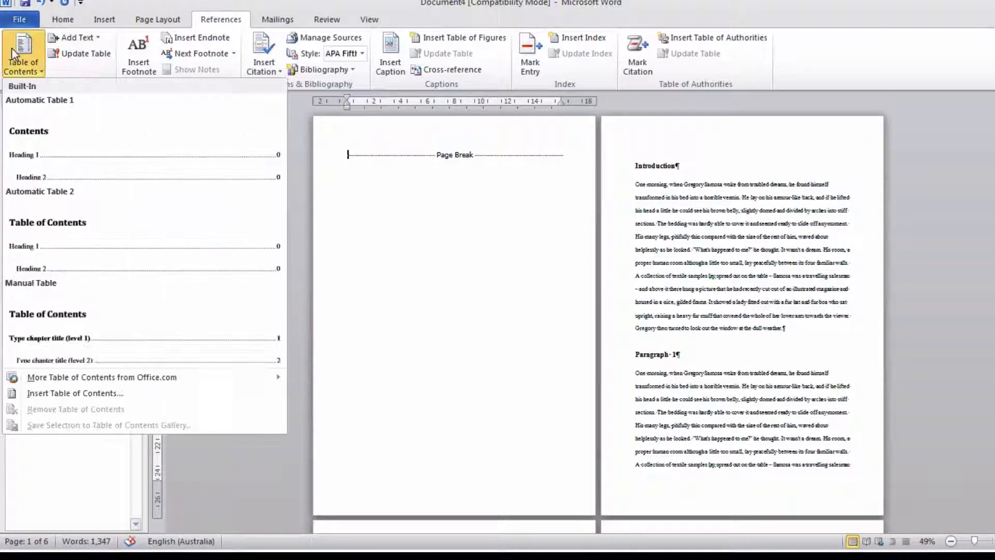
{"action": "left_click", "coordinate": [58, 155]}
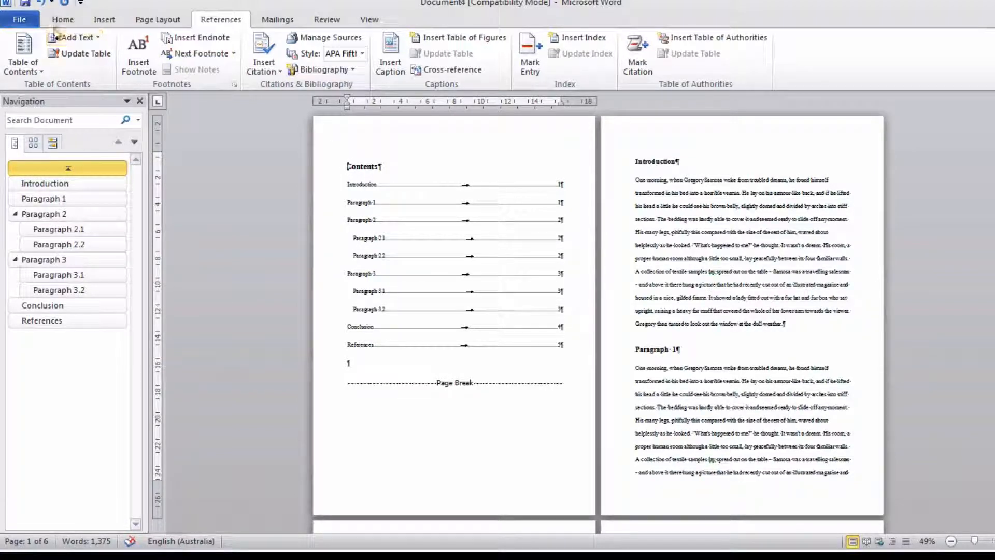
- Add the built-in Sideline cover page to the document
{"action": "left_click", "coordinate": [103, 21]}
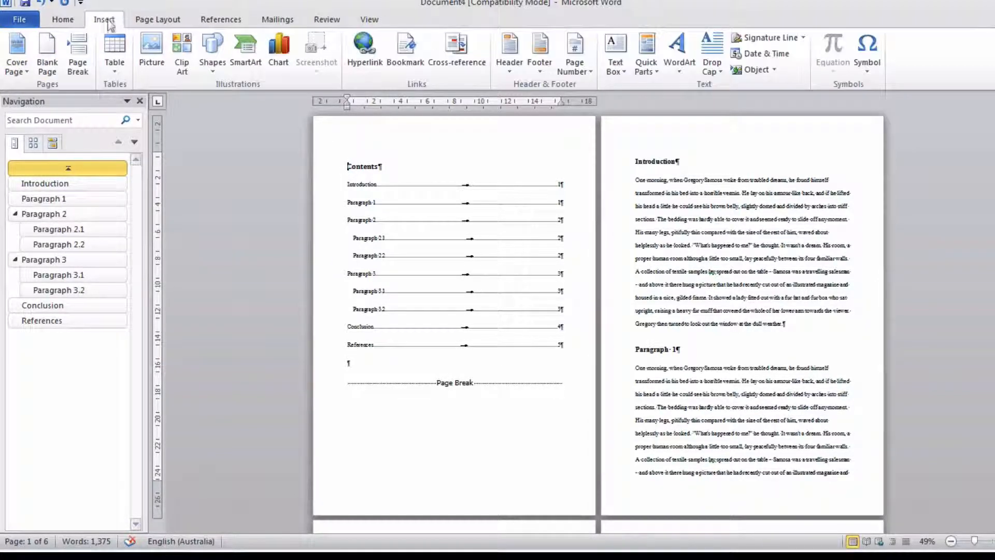
{"action": "left_click", "coordinate": [16, 52]}
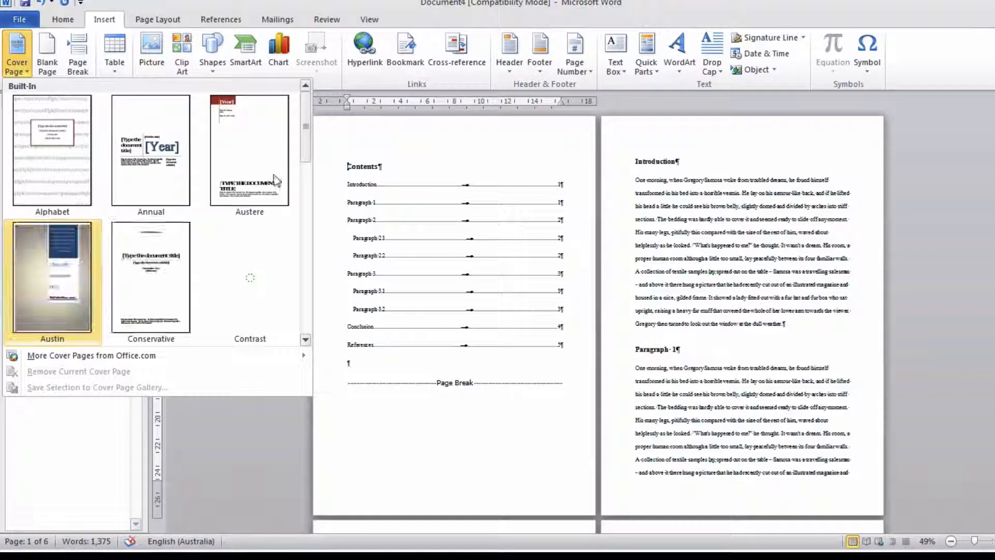
{"action": "left_click_drag", "start_coordinate": [306, 129], "coordinate": [299, 282]}
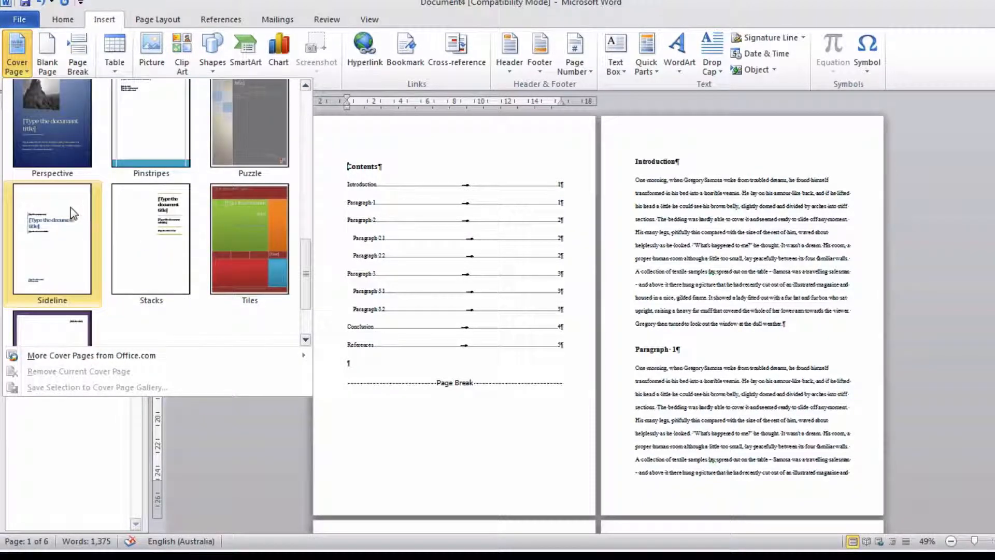
{"action": "left_click", "coordinate": [57, 238]}
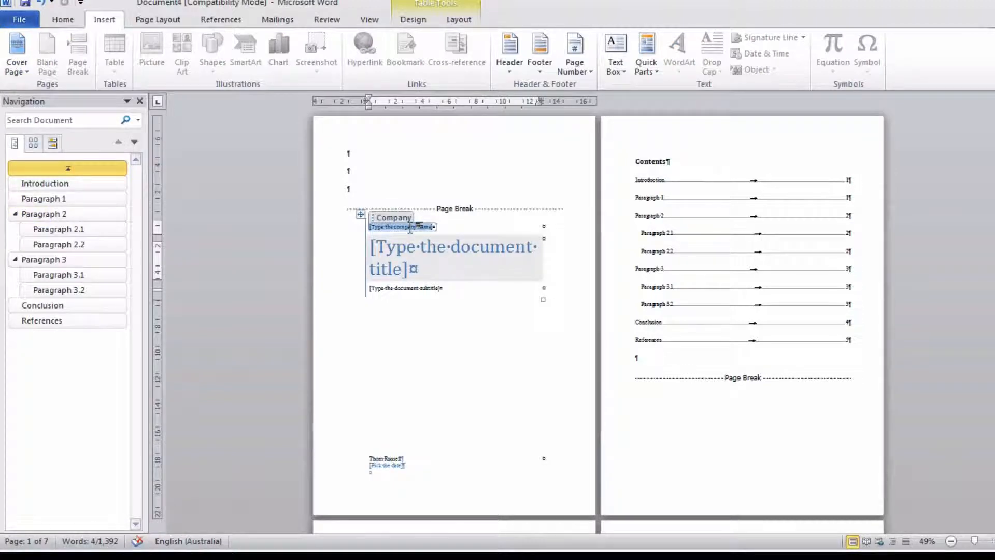
{"action": "left_click_drag", "start_coordinate": [974, 541], "coordinate": [994, 541]}
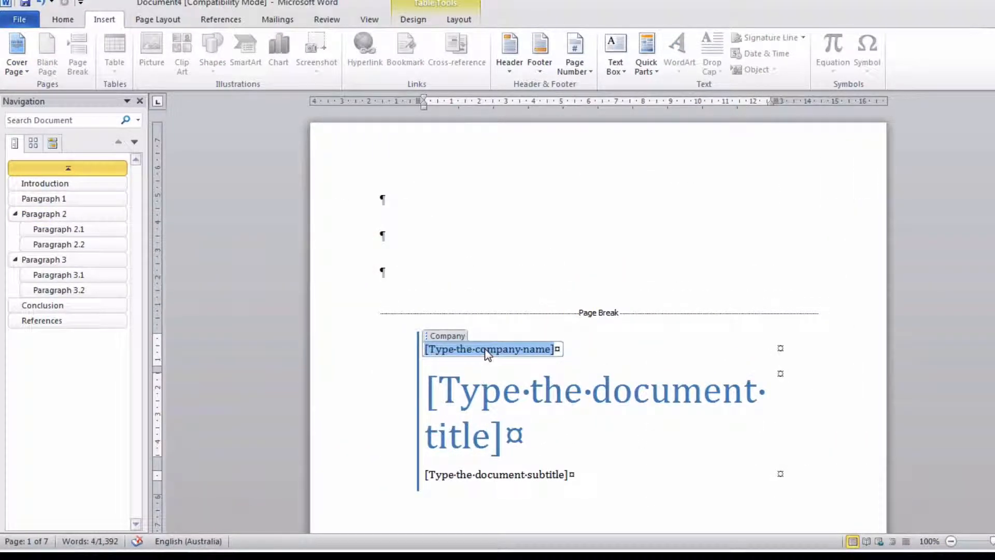
{"action": "type", "text": "My I"}
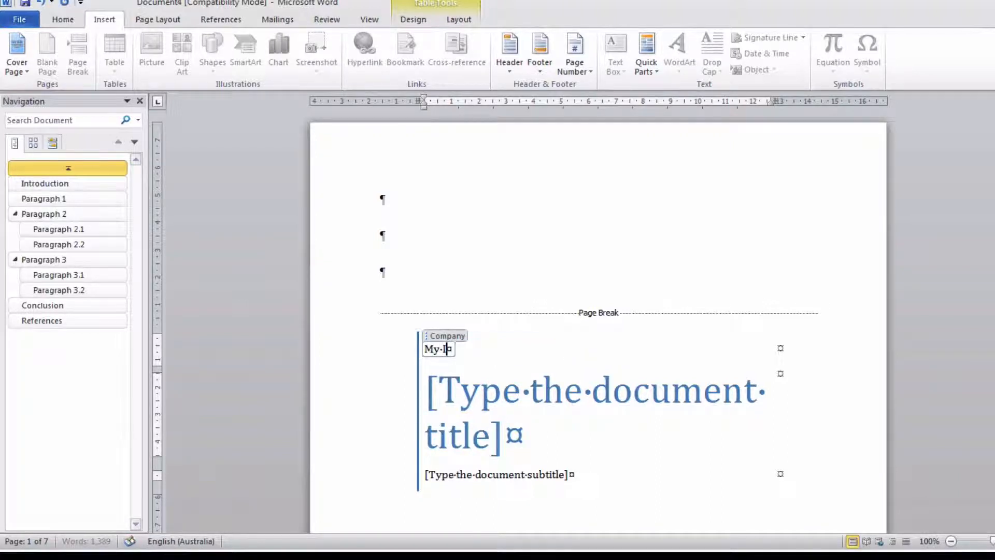
{"action": "type", "text": "niversity"}
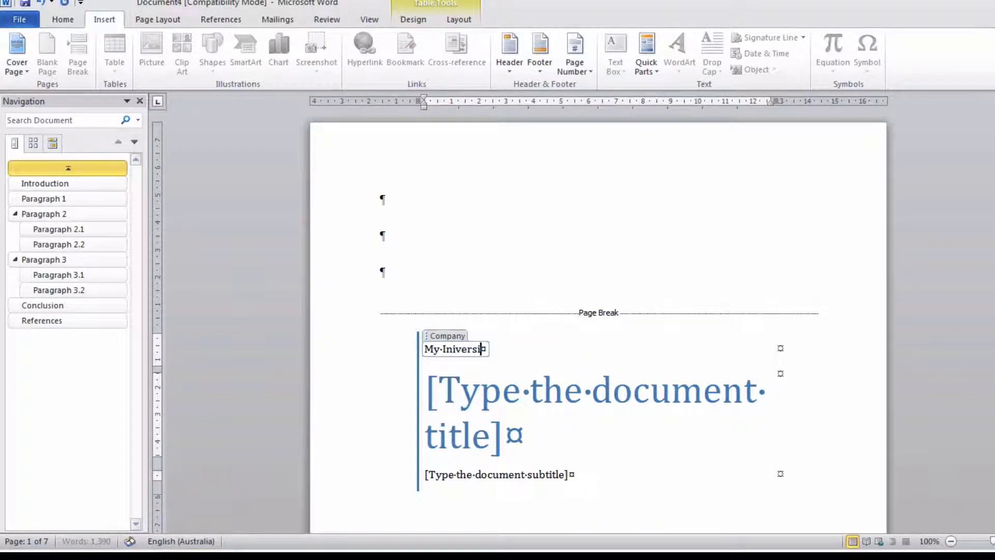
{"action": "left_click", "coordinate": [456, 350]}
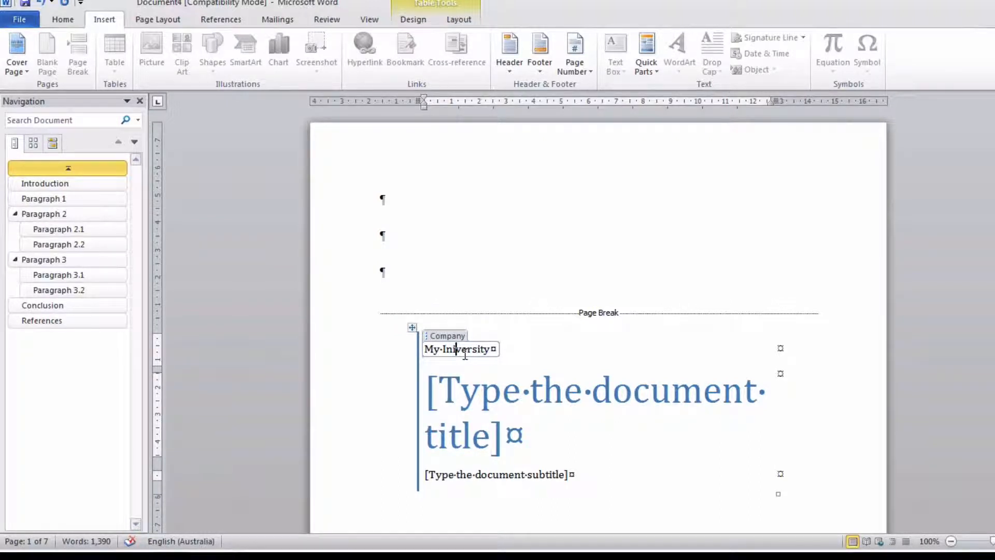
{"action": "key", "text": "alt"}
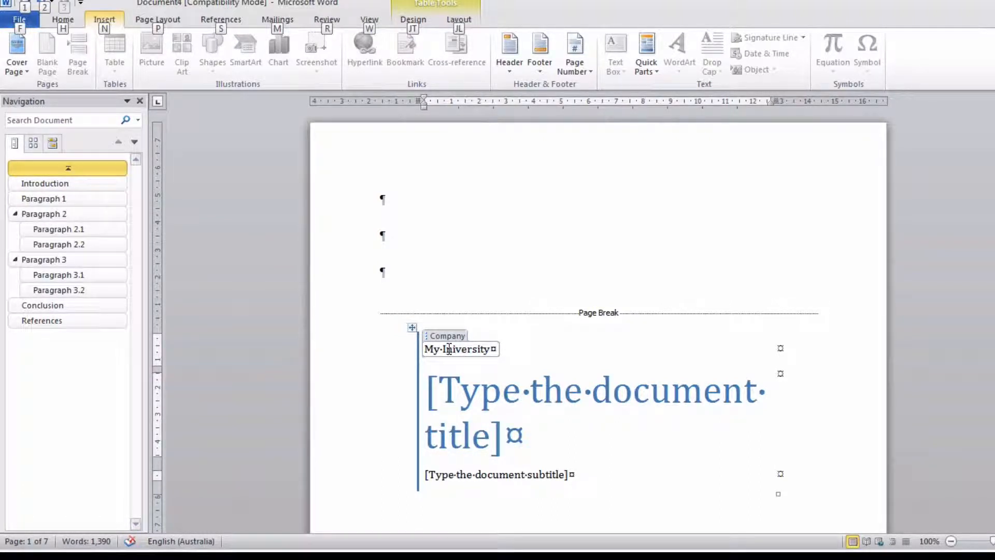
{"action": "left_click", "coordinate": [449, 349]}
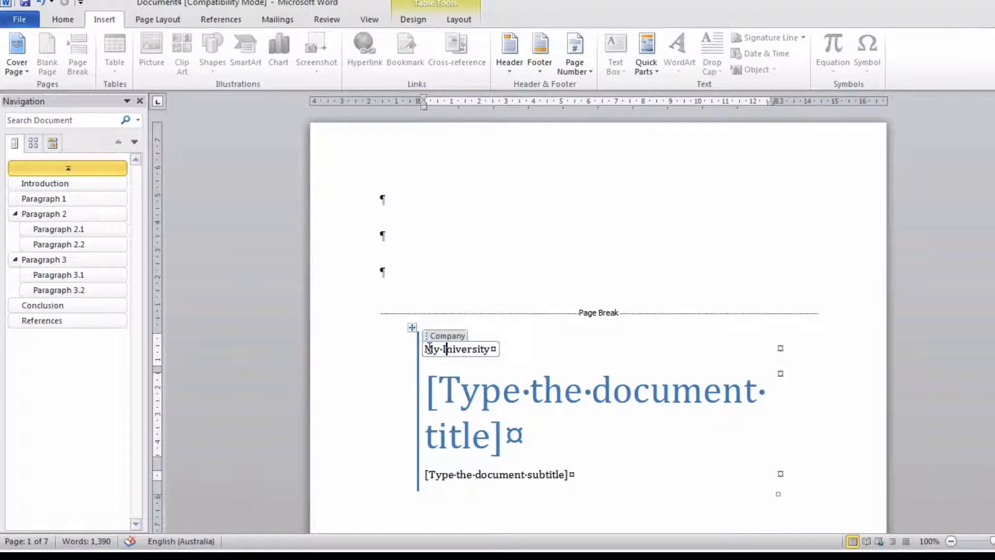
{"action": "left_click_drag", "start_coordinate": [425, 348], "coordinate": [491, 349]}
{"action": "key", "text": "Delete"}
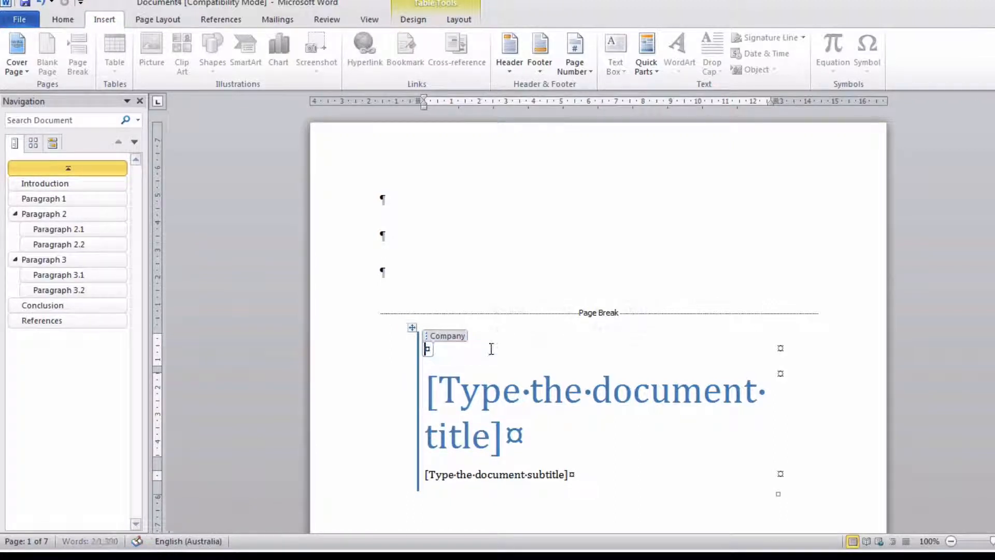
- Enter "My University" as the company name on the cover page
{"action": "type", "text": "My"}
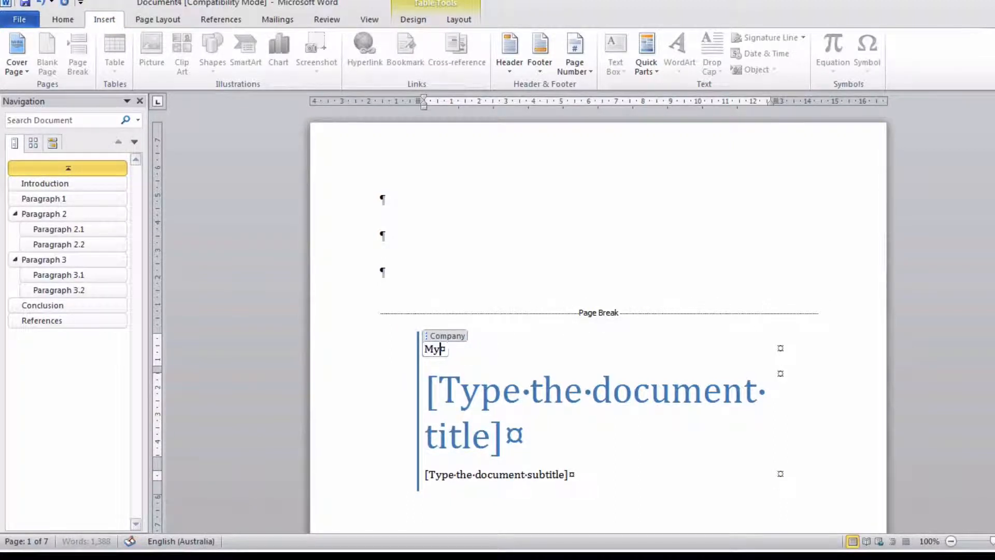
{"action": "type", "text": " University"}
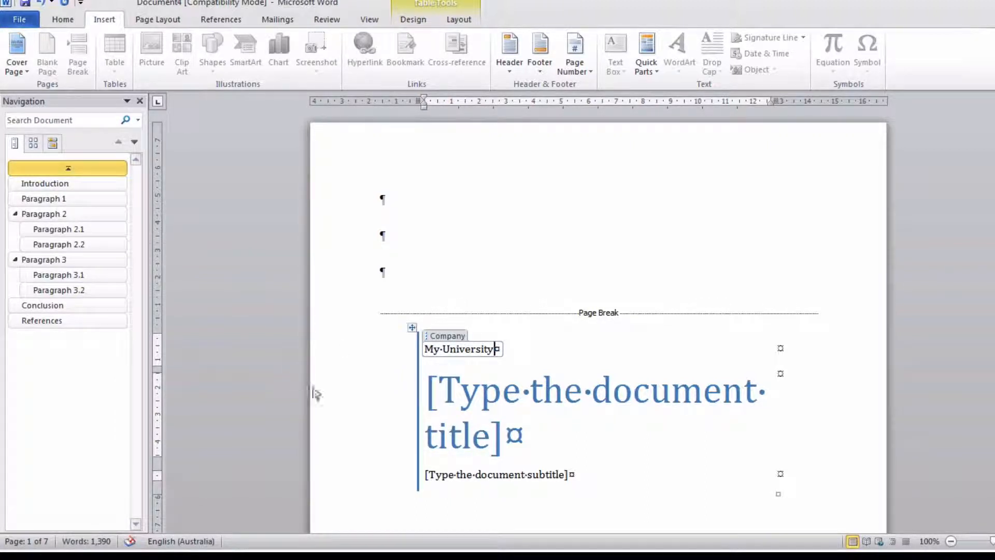
- Replace the cover page's document title placeholder with "Essay or Report"
{"action": "key", "text": "Tab"}
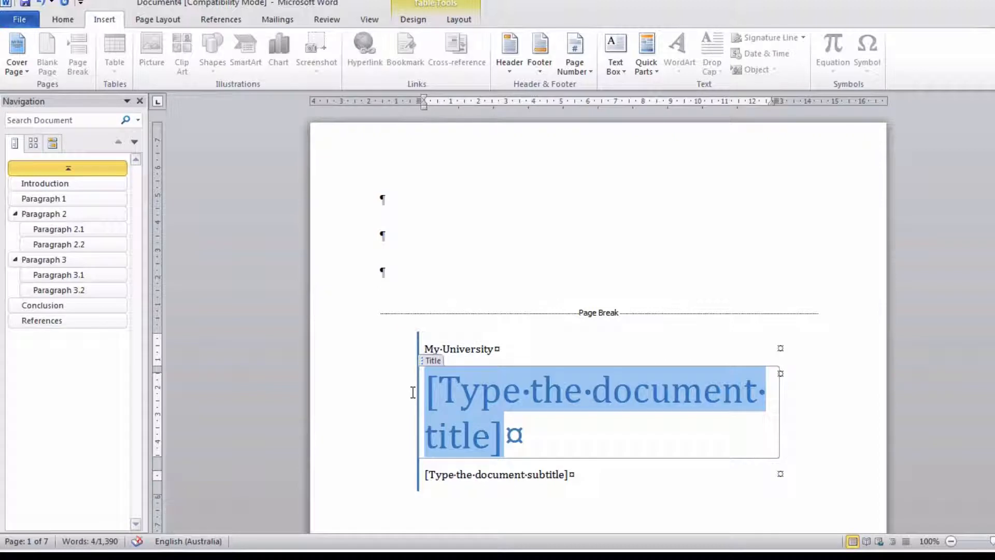
{"action": "type", "text": "Essay or "}
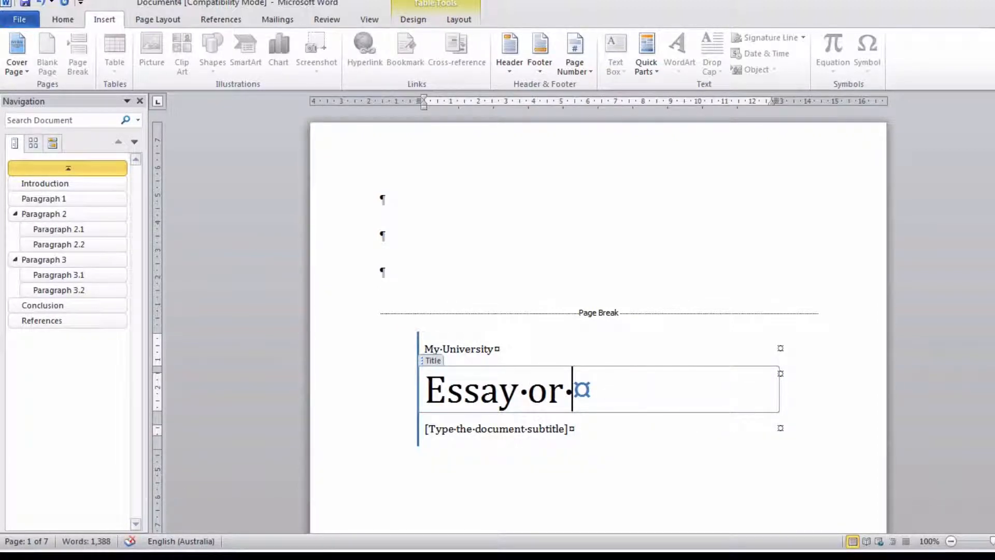
{"action": "type", "text": "Report"}
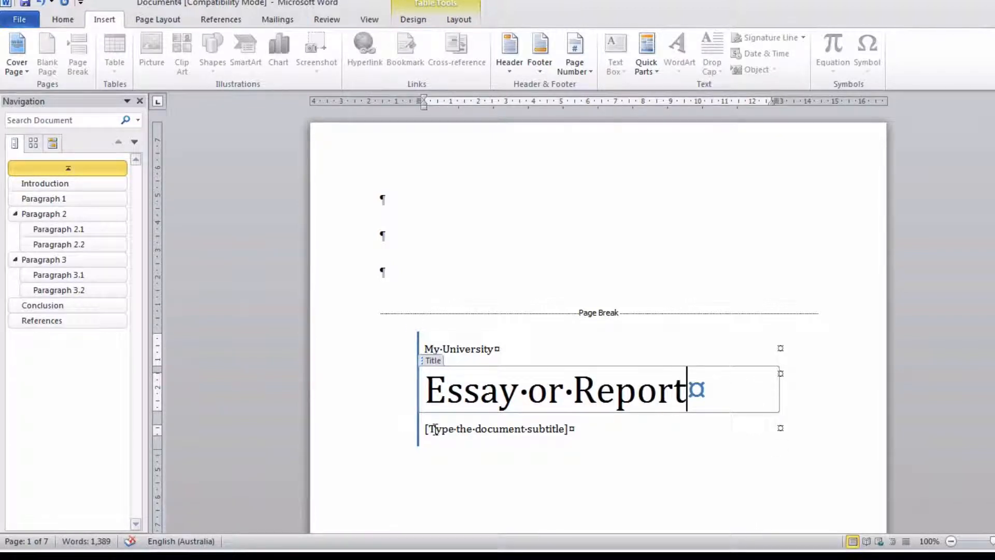
- Replace the cover page's subtitle placeholder with "Unit Name Unit Number"
{"action": "left_click", "coordinate": [469, 430]}
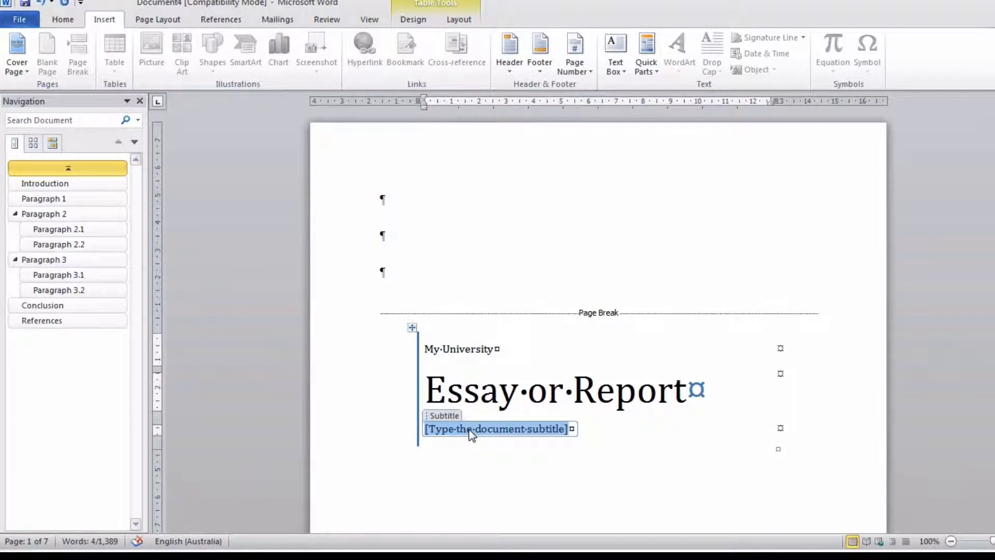
{"action": "type", "text": "Unit Nam"}
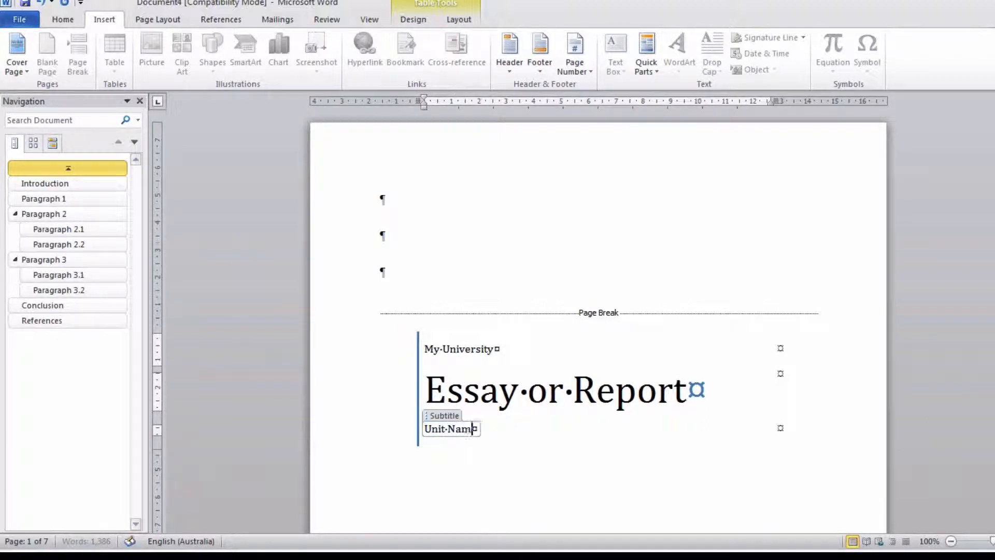
{"action": "type", "text": "e Unit M"}
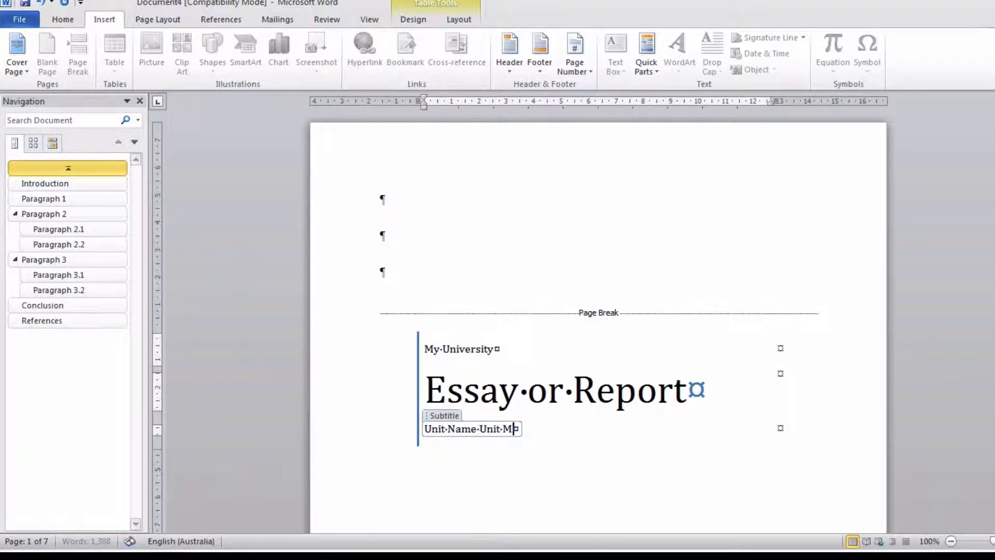
{"action": "key", "text": "BackSpace"}
{"action": "type", "text": "Number"}
- Add two empty table rows below the subtitle on the cover page and place the cursor in the first one
{"action": "left_click", "coordinate": [459, 20]}
{"action": "left_click", "coordinate": [204, 52]}
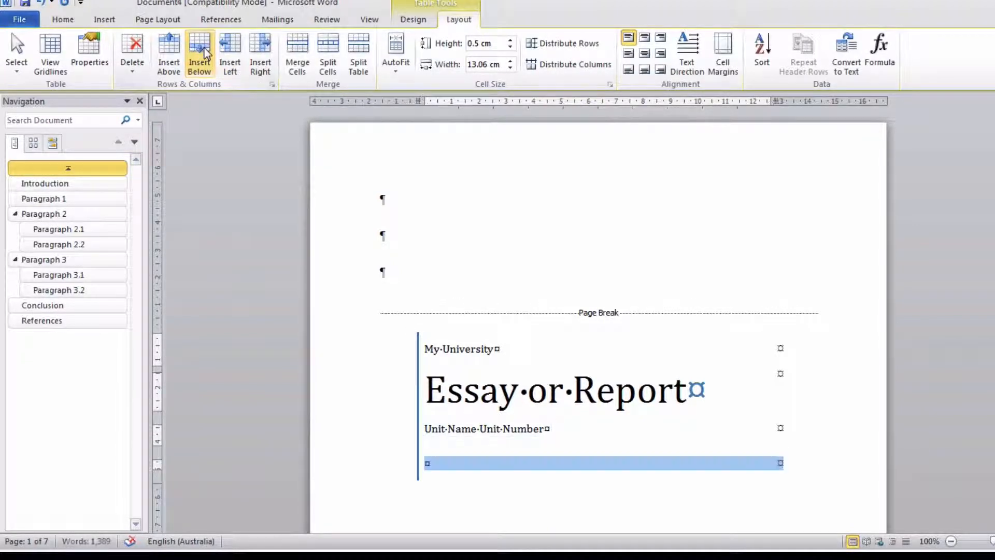
{"action": "left_click", "coordinate": [206, 52]}
{"action": "left_click", "coordinate": [457, 460]}
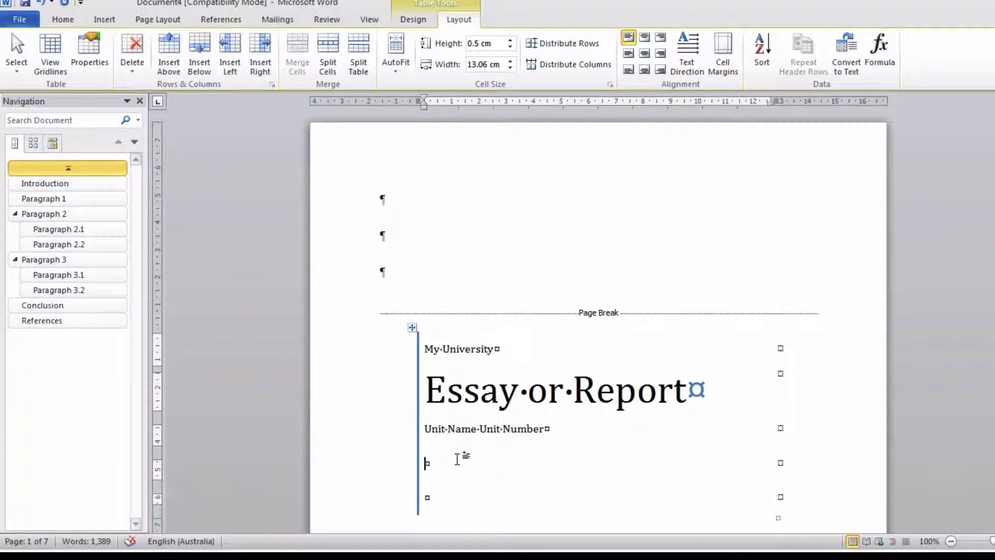
- Fill the first added row on the cover page with "Lecturer:" followed by the lecturer's title and name
{"action": "type", "text": "Lectur"}
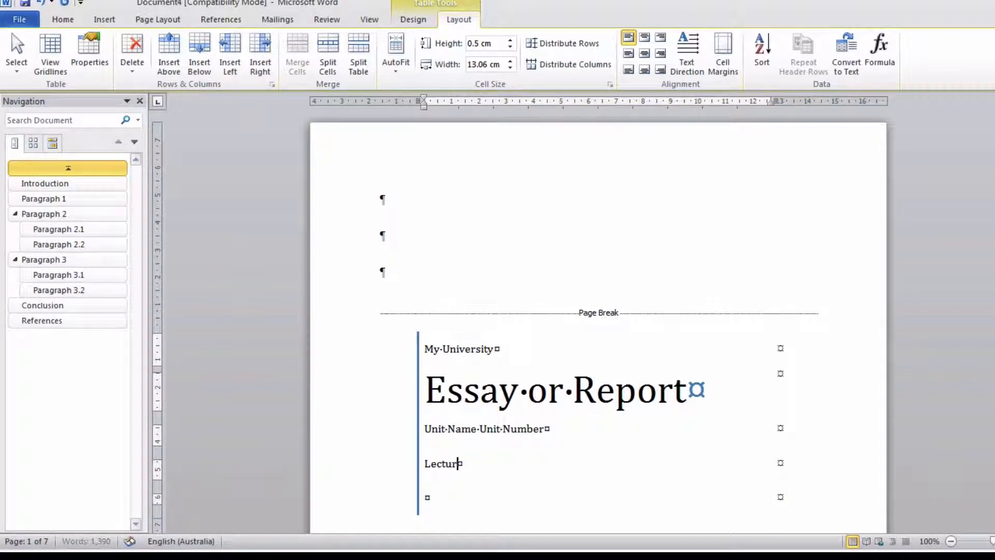
{"action": "type", "text": "er: M"}
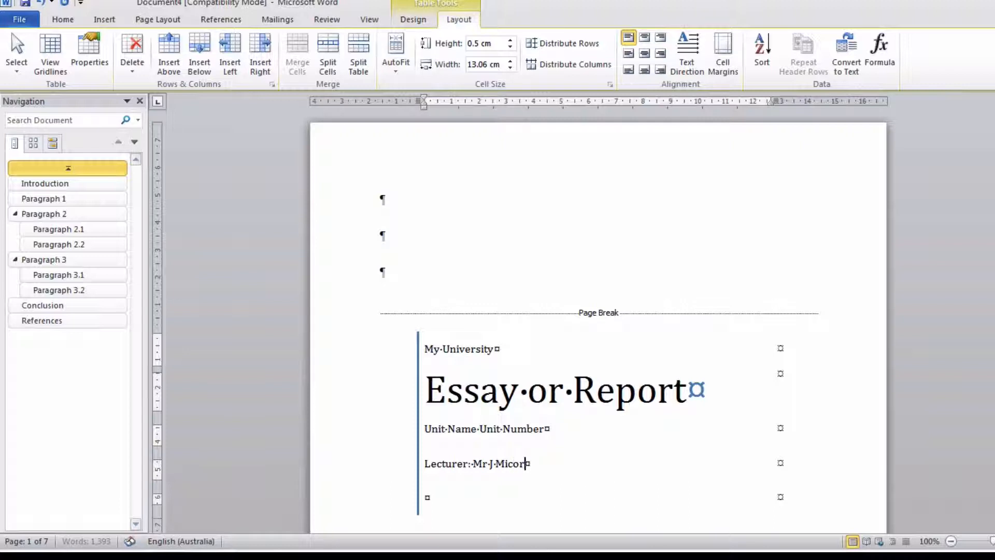
{"action": "type", "text": "r J Micoword"}
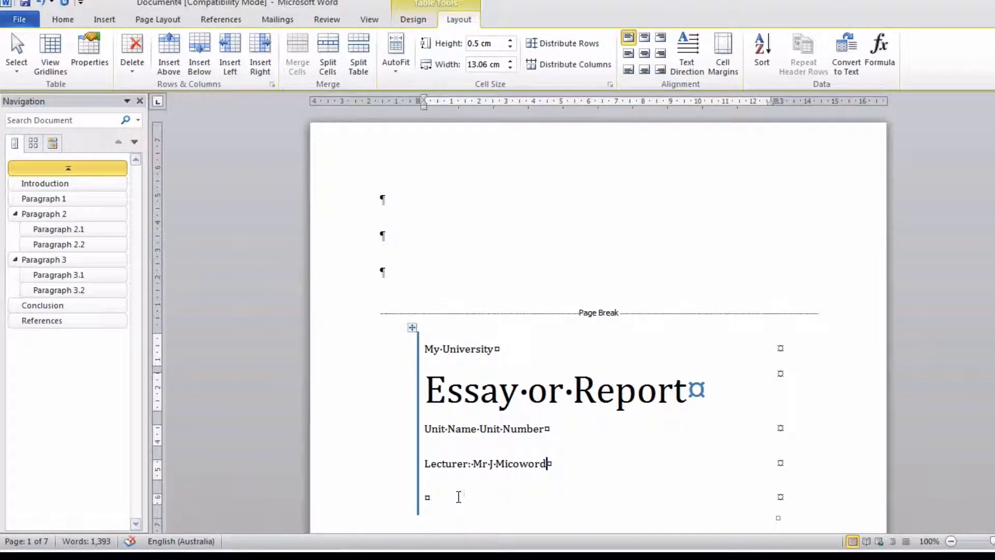
- Fill the last row of the cover page table with "Student Name" followed by the student number
{"action": "left_click", "coordinate": [459, 496]}
{"action": "type", "text": "St"}
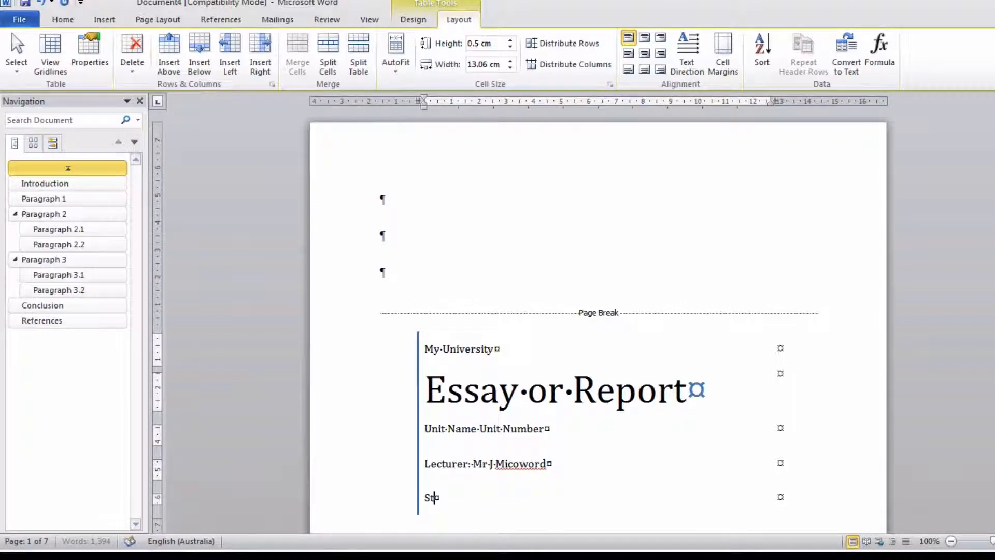
{"action": "type", "text": "udent Name 131"}
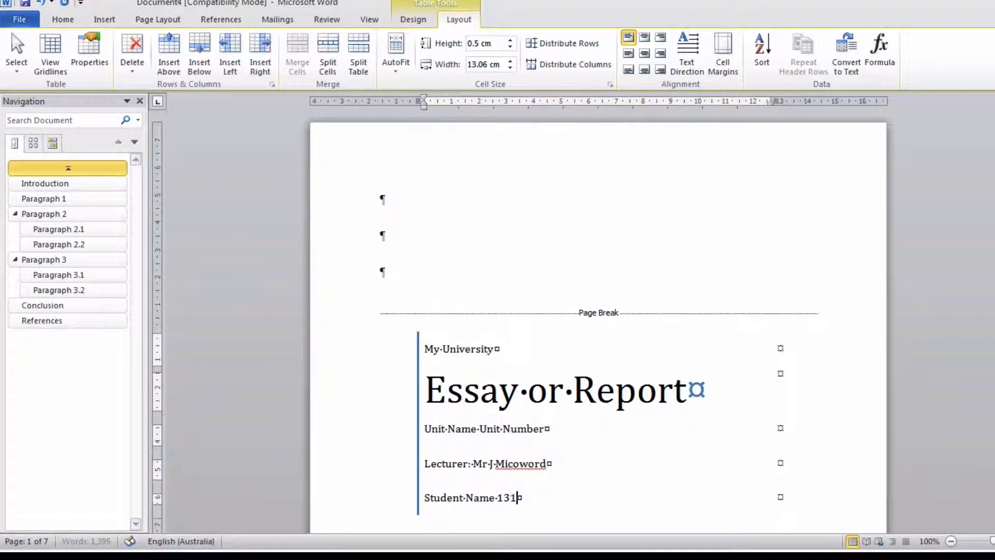
{"action": "type", "text": "23123"}
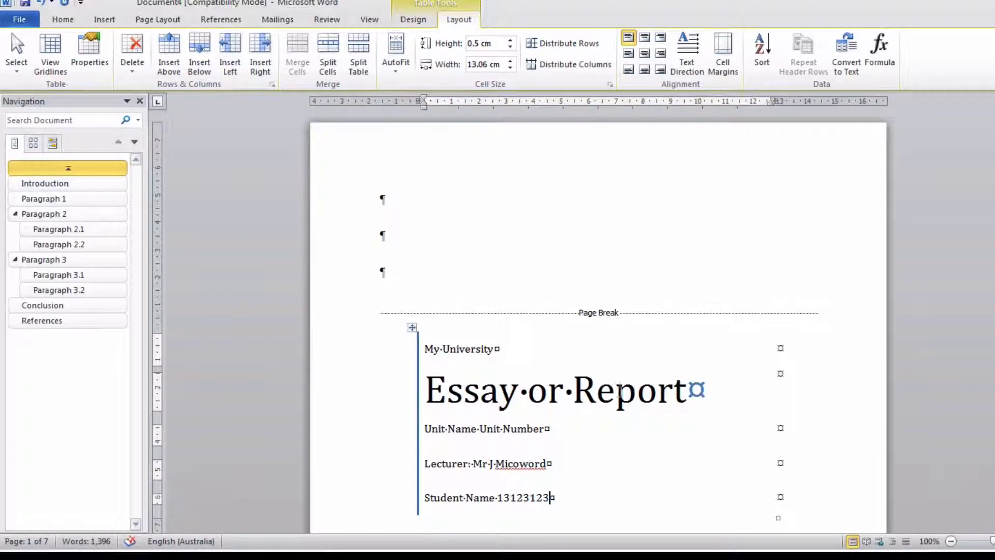
- Delete the author and date block from the lower part of the cover page
{"action": "scroll", "coordinate": [617, 385], "scroll_direction": "down", "scroll_amount": 12}
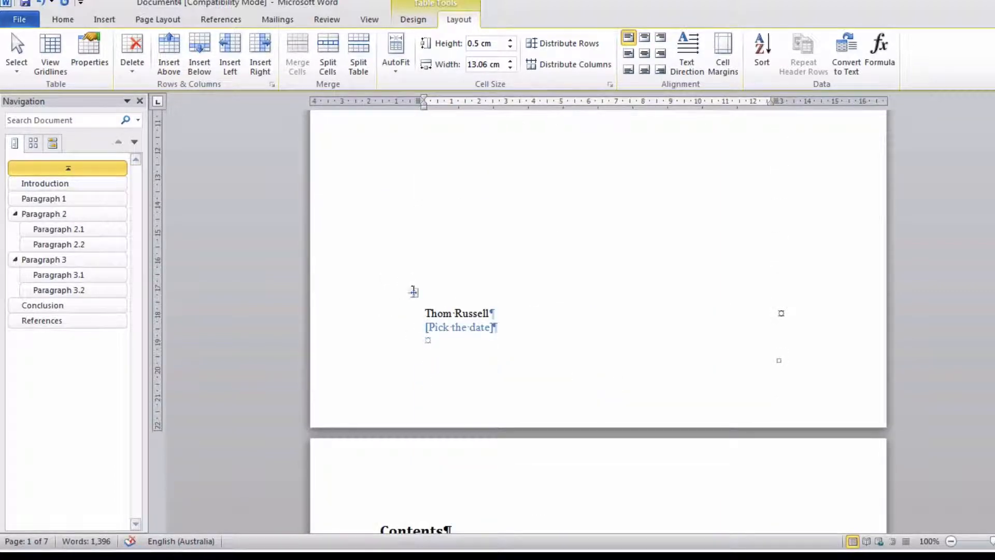
{"action": "left_click", "coordinate": [413, 293]}
{"action": "key", "text": "BackSpace"}
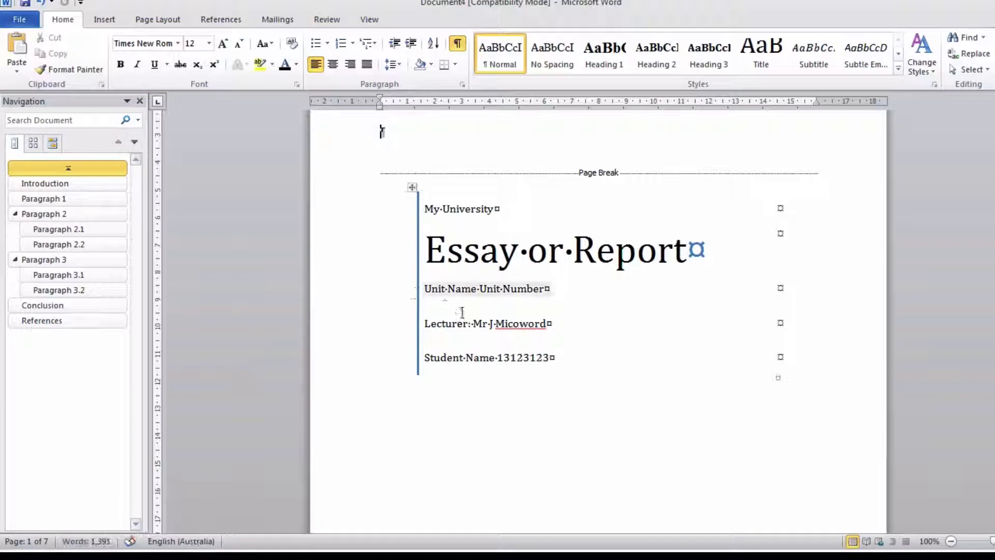
- Open the footer of the contents page and insert a Plain Number 3 page number at the bottom of the page
{"action": "scroll", "coordinate": [462, 311], "scroll_direction": "down", "scroll_amount": 10}
{"action": "scroll", "coordinate": [462, 312], "scroll_direction": "down", "scroll_amount": 8}
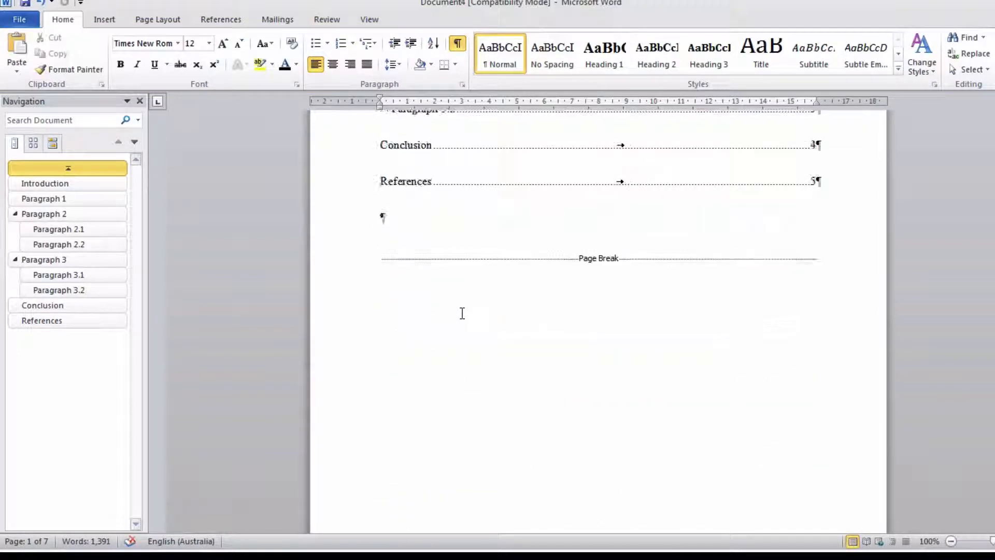
{"action": "scroll", "coordinate": [462, 312], "scroll_direction": "down", "scroll_amount": 2}
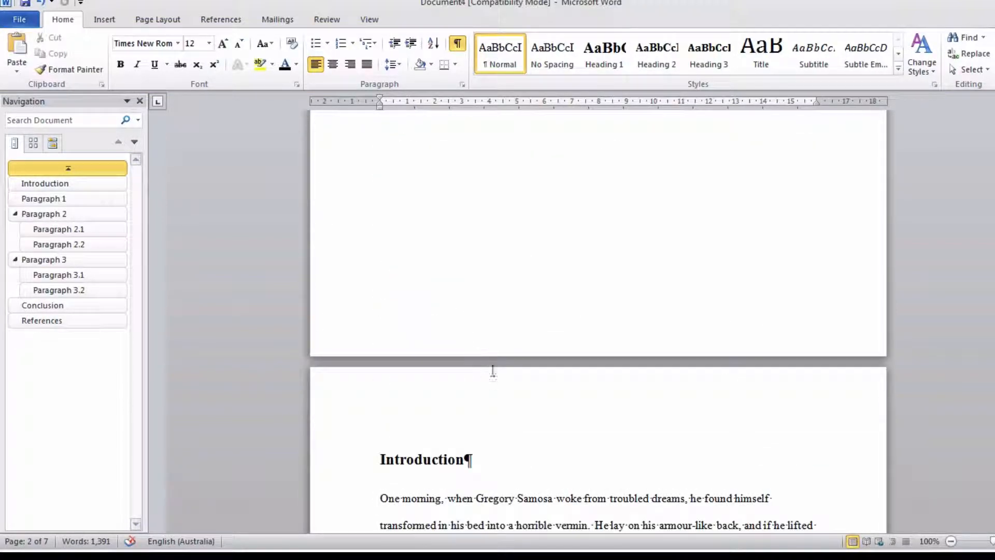
{"action": "double_click", "coordinate": [494, 344]}
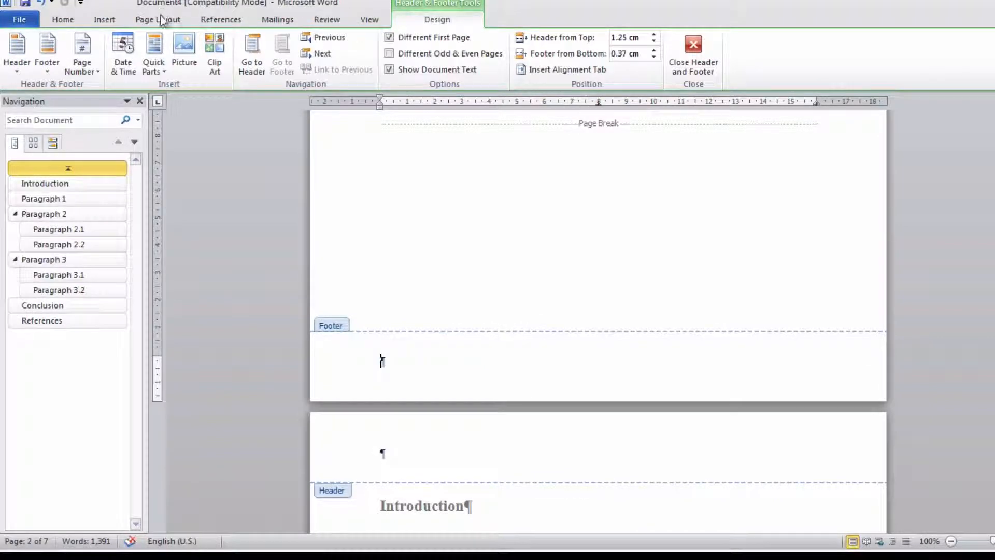
{"action": "left_click", "coordinate": [105, 20]}
{"action": "left_click", "coordinate": [574, 54]}
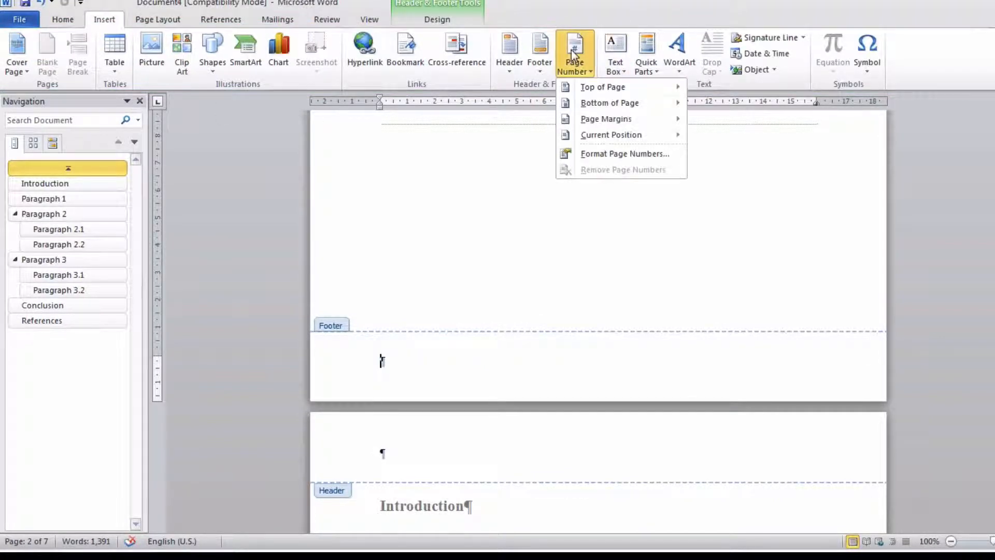
{"action": "mouse_move", "coordinate": [614, 106]}
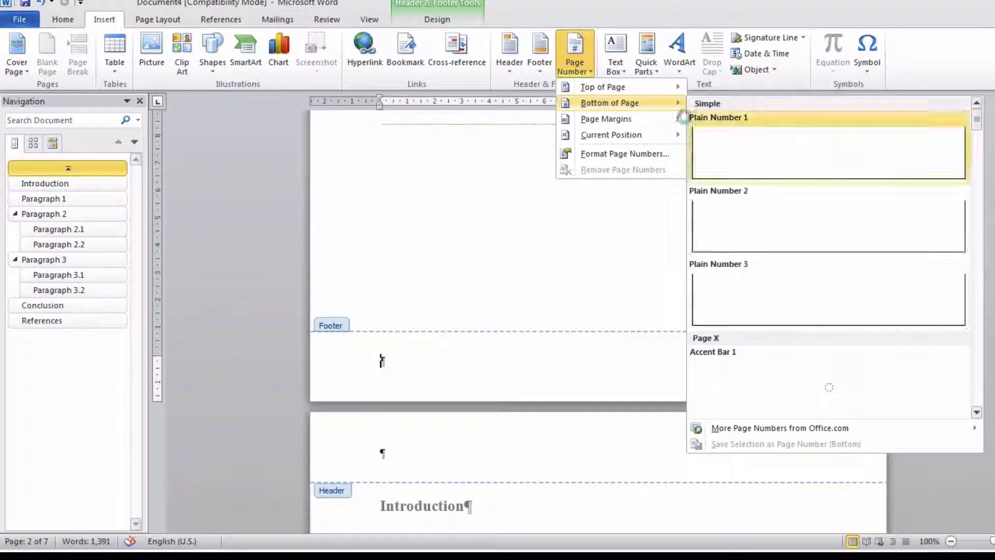
{"action": "left_click", "coordinate": [783, 294]}
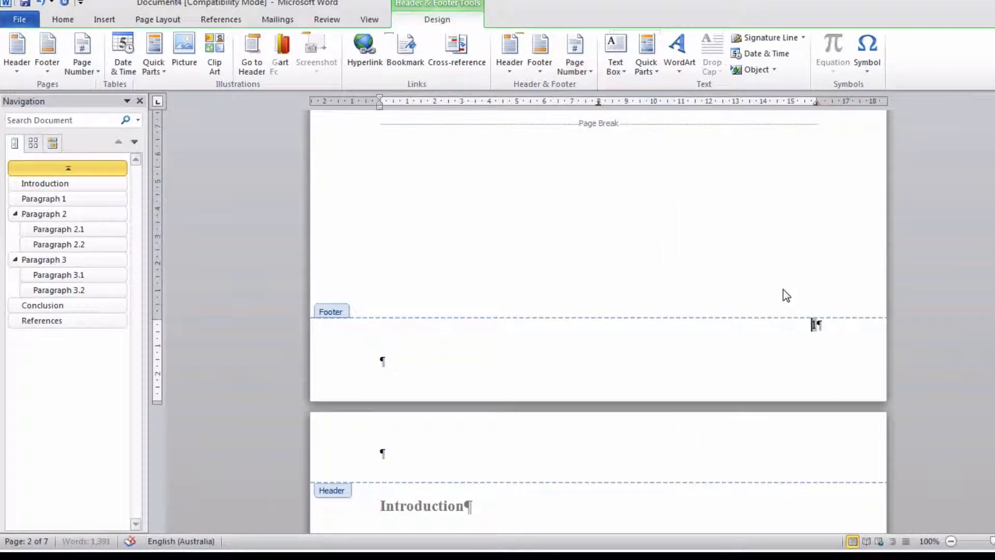
- Add "Student Name" and the student number on the footer line below the page number, and close the footer
{"action": "left_click", "coordinate": [433, 357]}
{"action": "type", "text": "Stud"}
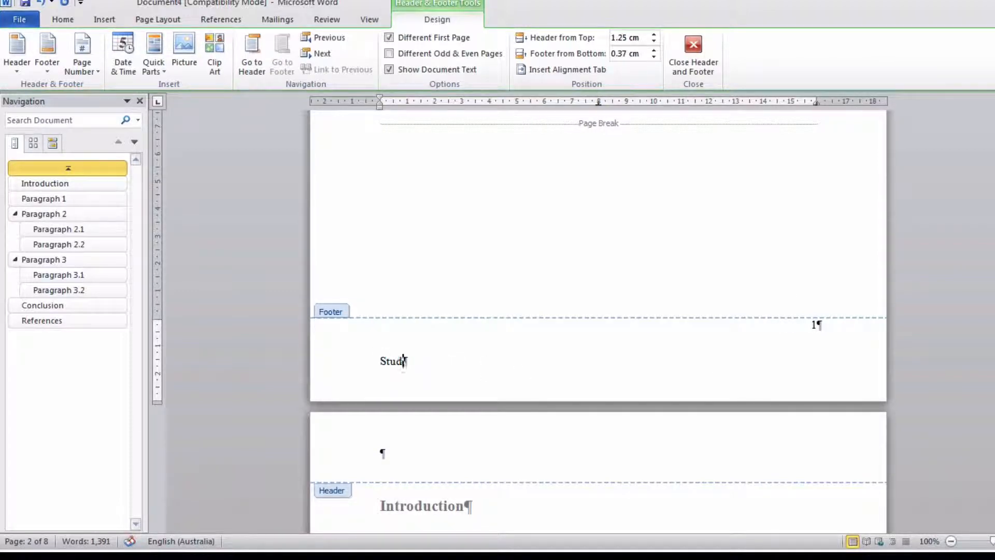
{"action": "type", "text": "ent Name 131231"}
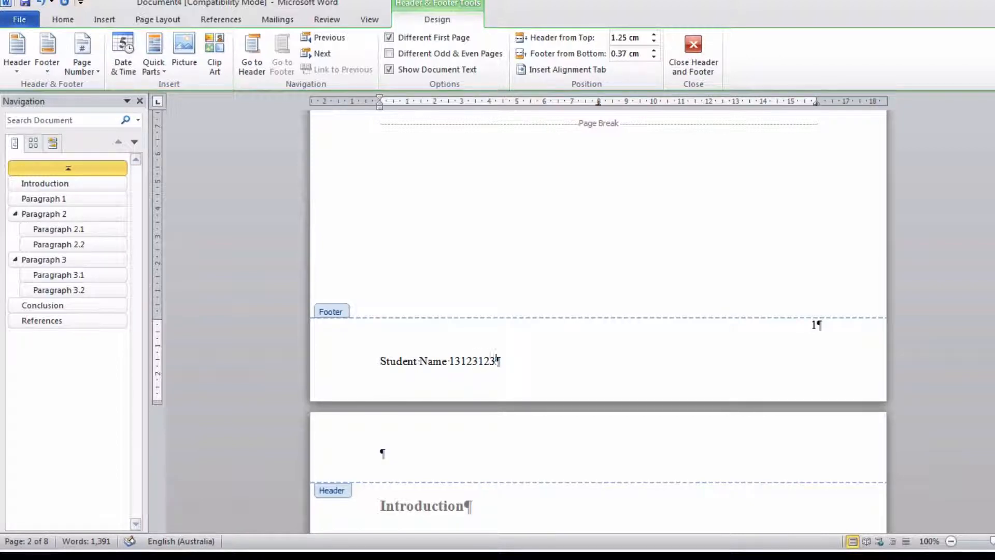
{"action": "type", "text": "23"}
{"action": "left_click", "coordinate": [693, 51]}
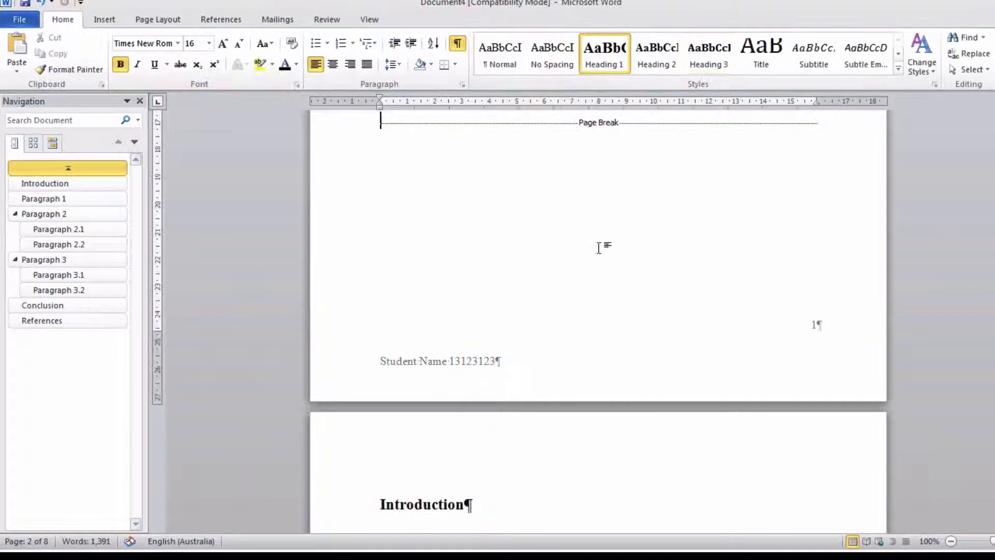
- Examine the page layout and footers through the whole document, using the two-page view to check from the references back to the cover page
{"action": "scroll", "coordinate": [600, 247], "scroll_direction": "up", "scroll_amount": 10}
{"action": "scroll", "coordinate": [601, 248], "scroll_direction": "down", "scroll_amount": 14}
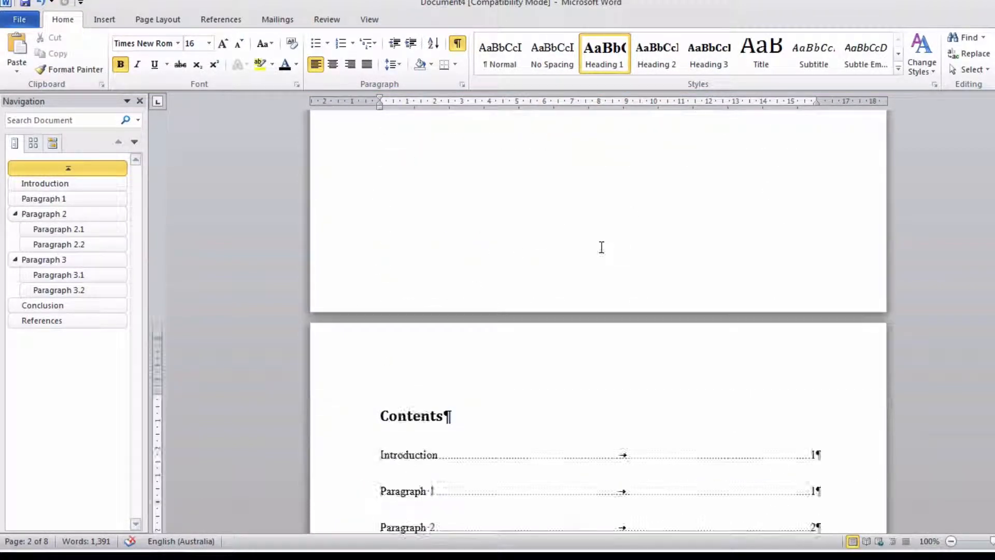
{"action": "scroll", "coordinate": [601, 247], "scroll_direction": "down", "scroll_amount": 20}
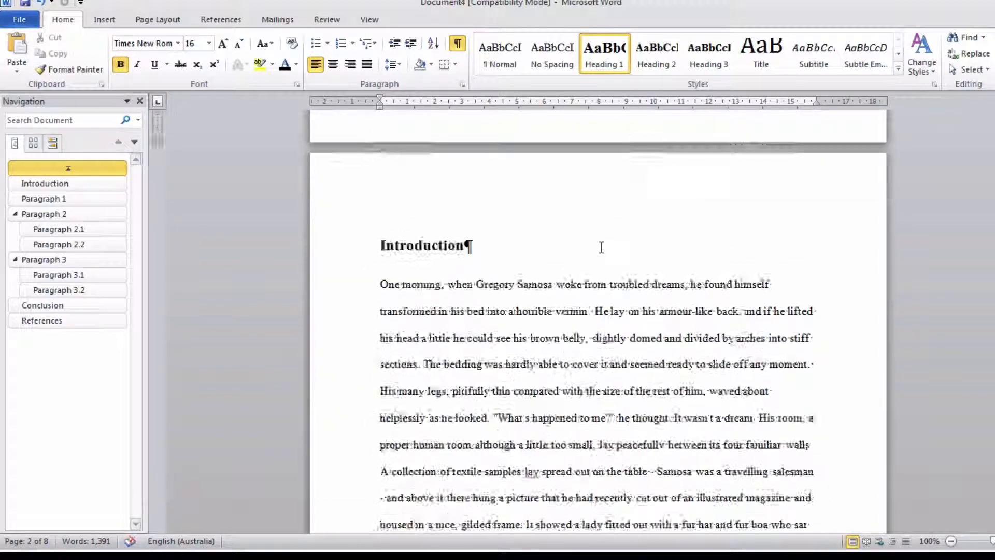
{"action": "scroll", "coordinate": [602, 247], "scroll_direction": "down", "scroll_amount": 20}
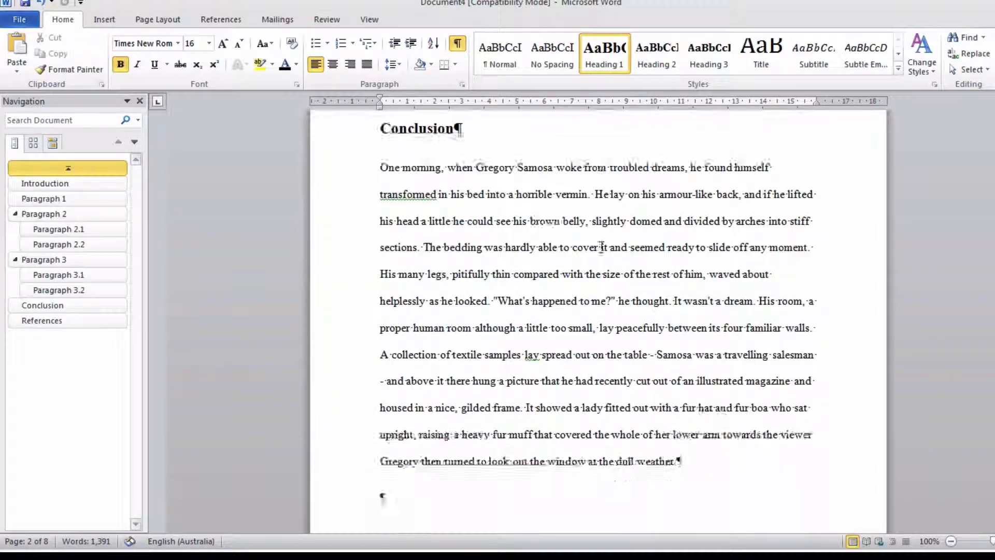
{"action": "scroll", "coordinate": [601, 249], "scroll_direction": "down", "scroll_amount": 10}
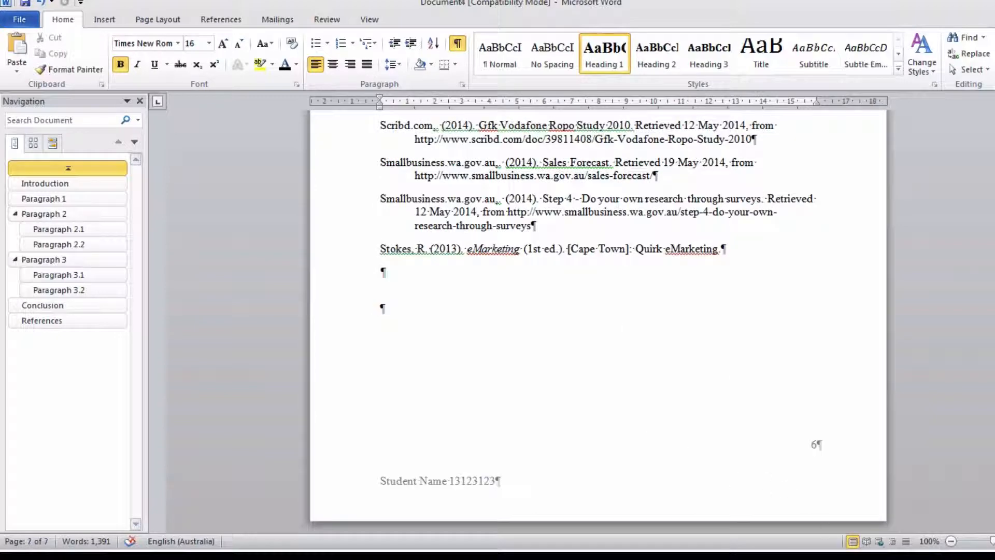
{"action": "left_click", "coordinate": [369, 19]}
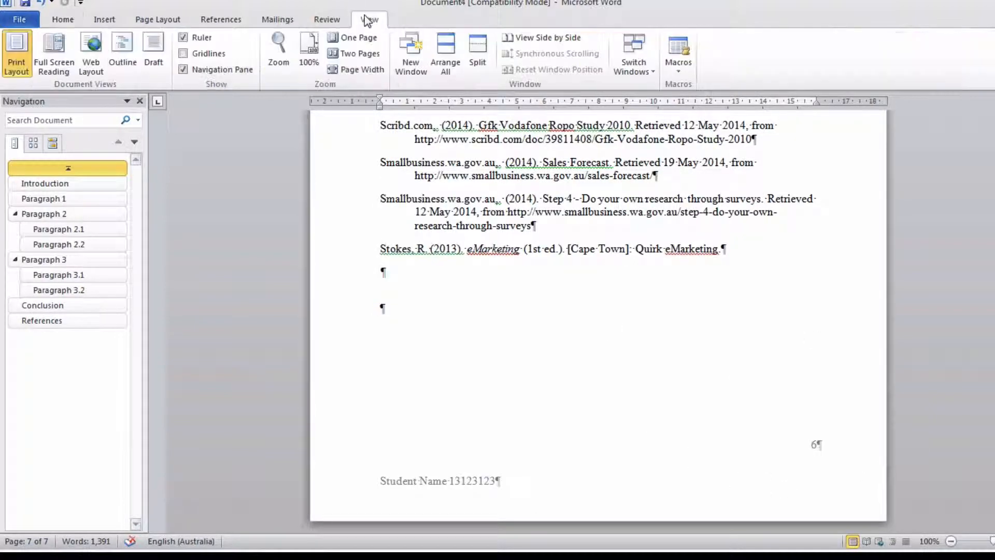
{"action": "left_click", "coordinate": [361, 54]}
{"action": "scroll", "coordinate": [516, 218], "scroll_direction": "up", "scroll_amount": 6}
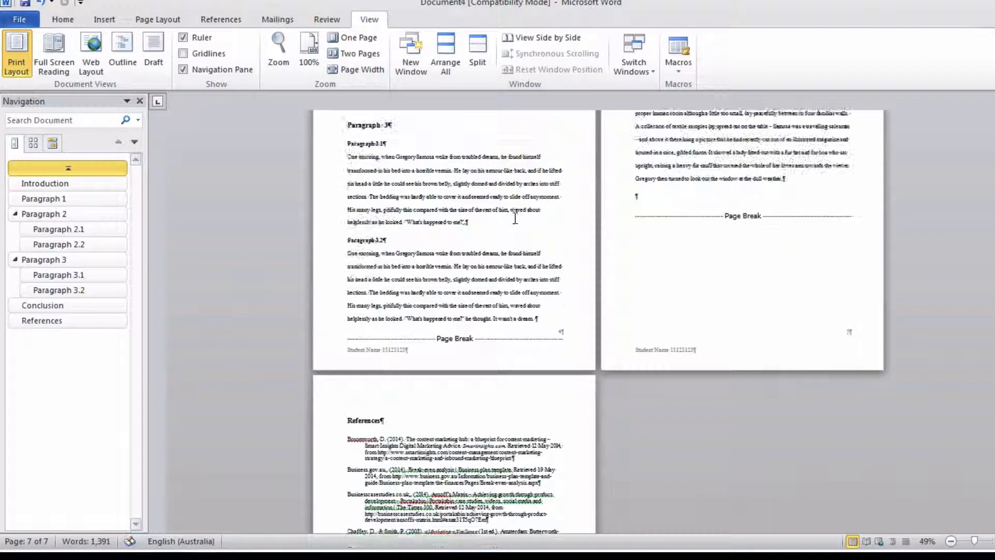
{"action": "scroll", "coordinate": [515, 218], "scroll_direction": "up", "scroll_amount": 8}
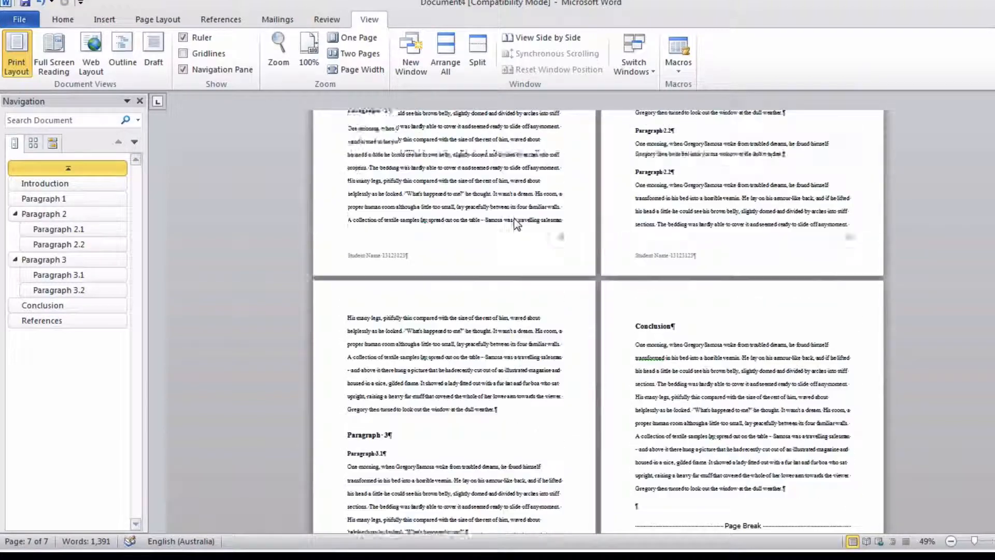
{"action": "scroll", "coordinate": [515, 218], "scroll_direction": "up", "scroll_amount": 10}
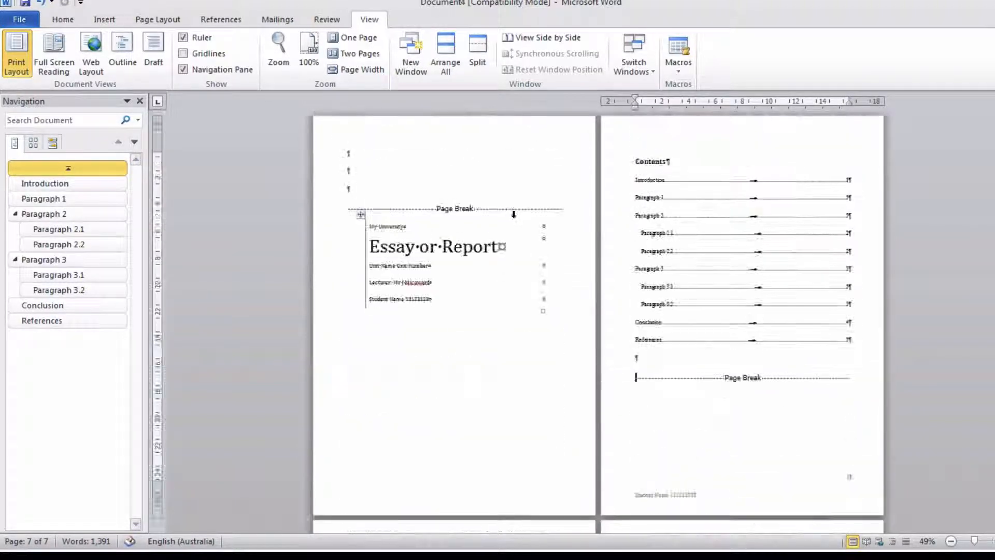